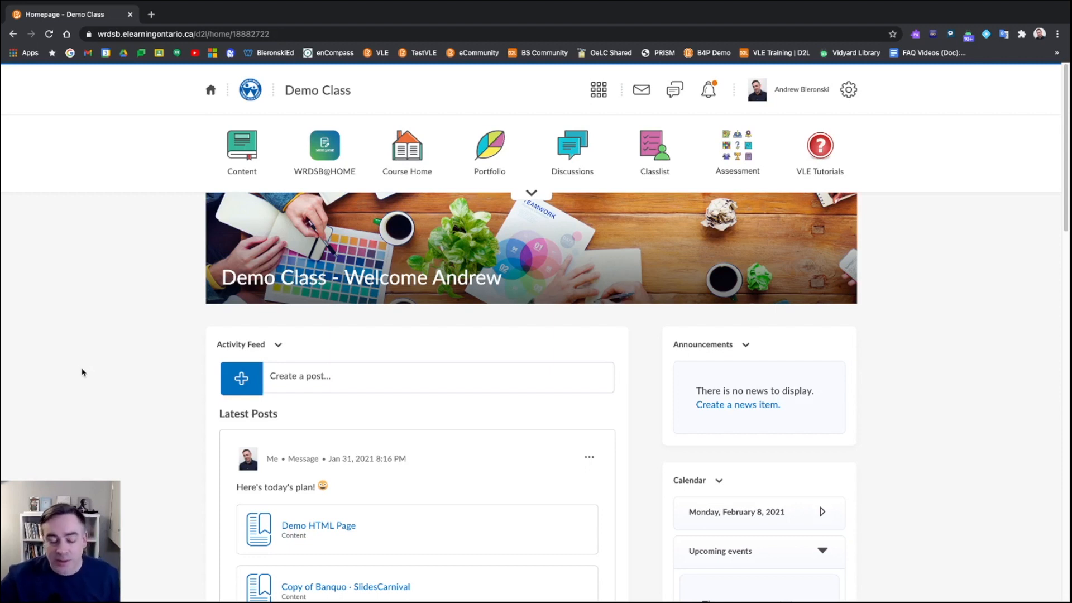
# Open the Activity Feed post composer to view its Message and Assignment options, and close it without posting.
pyautogui.click(301, 384)
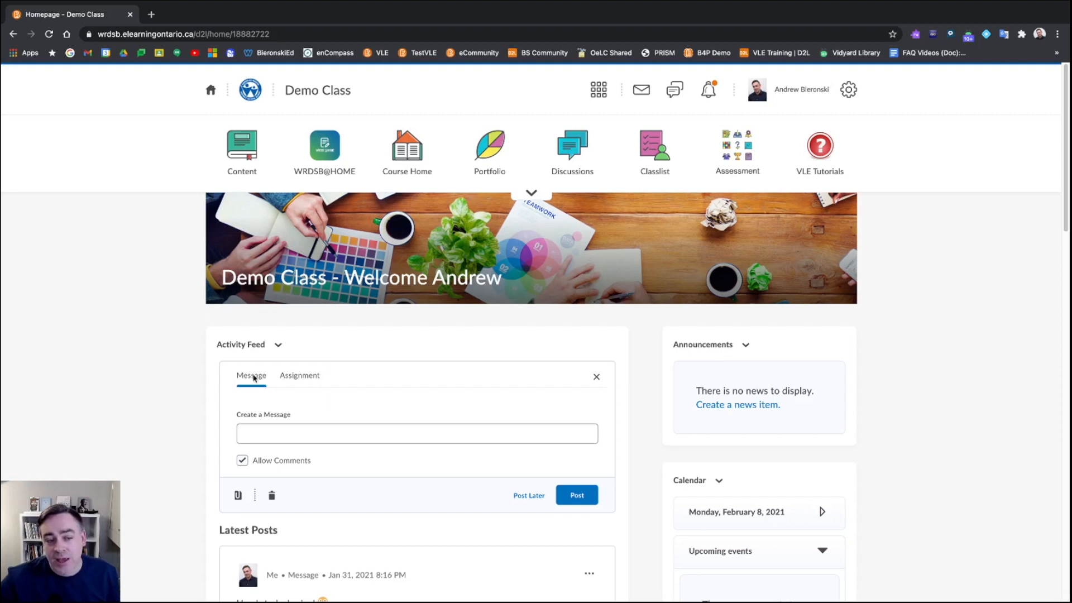
pyautogui.click(596, 377)
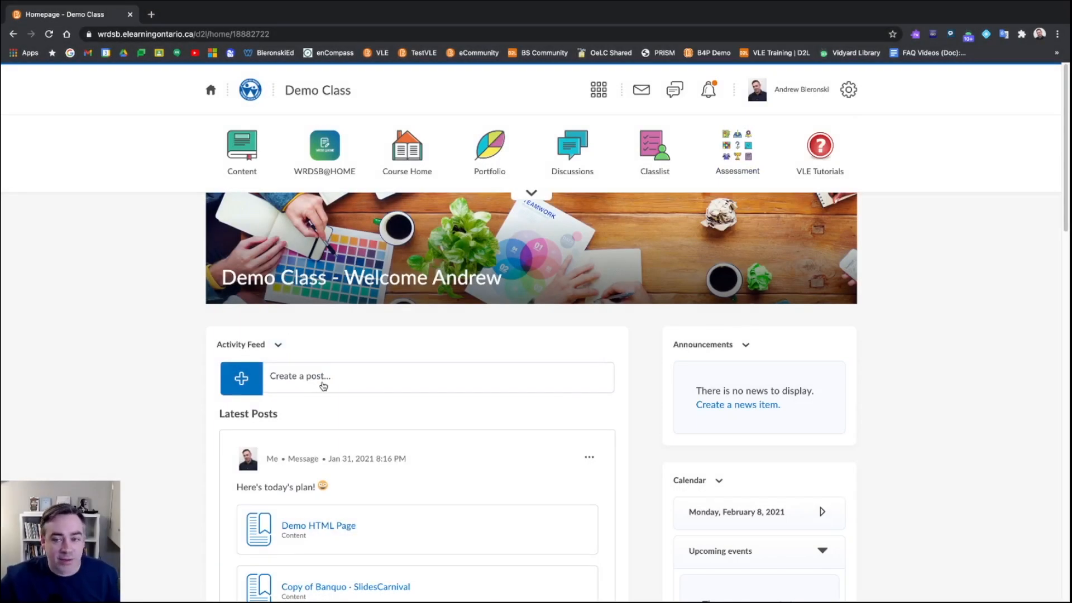
# Open the course's Assignments list from the assessment tools and check the grade item link on Assignment 1.
pyautogui.click(731, 151)
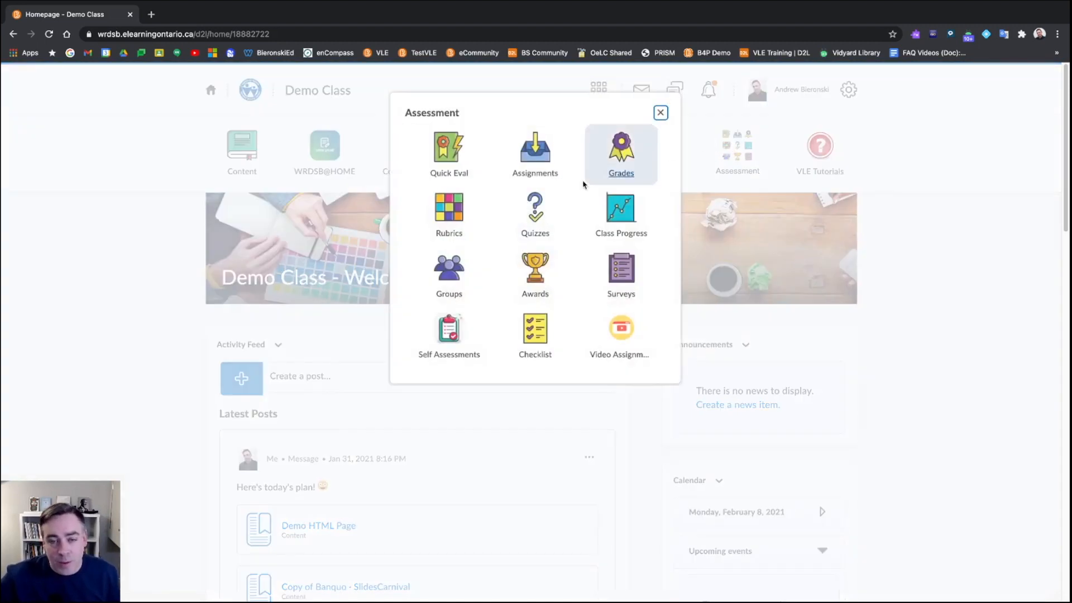
pyautogui.click(546, 164)
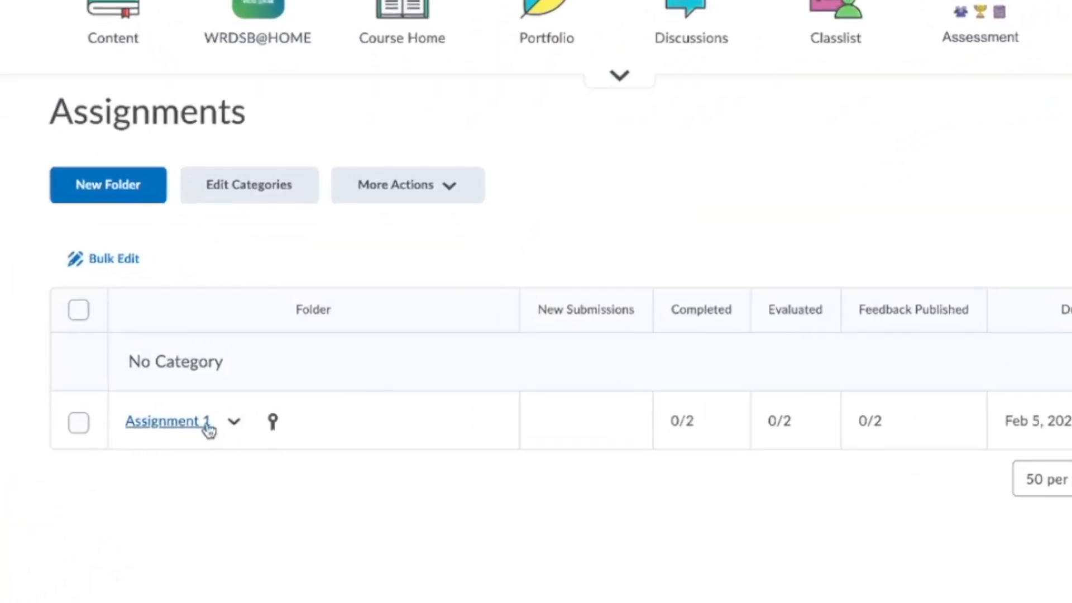
pyautogui.moveTo(273, 429)
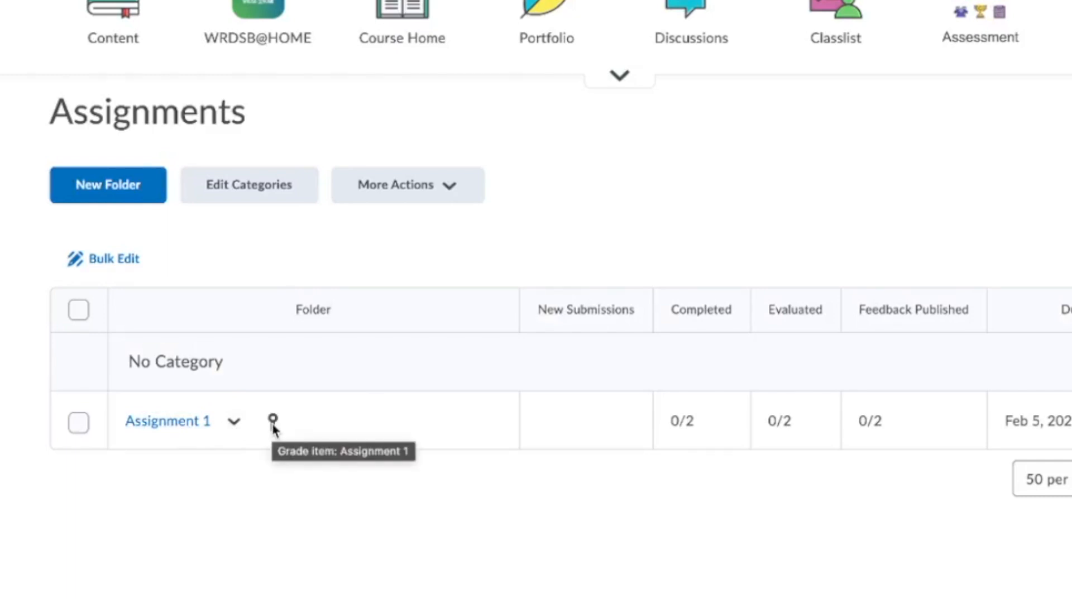
# Create a new assignment folder and name it "Essay".
pyautogui.click(120, 193)
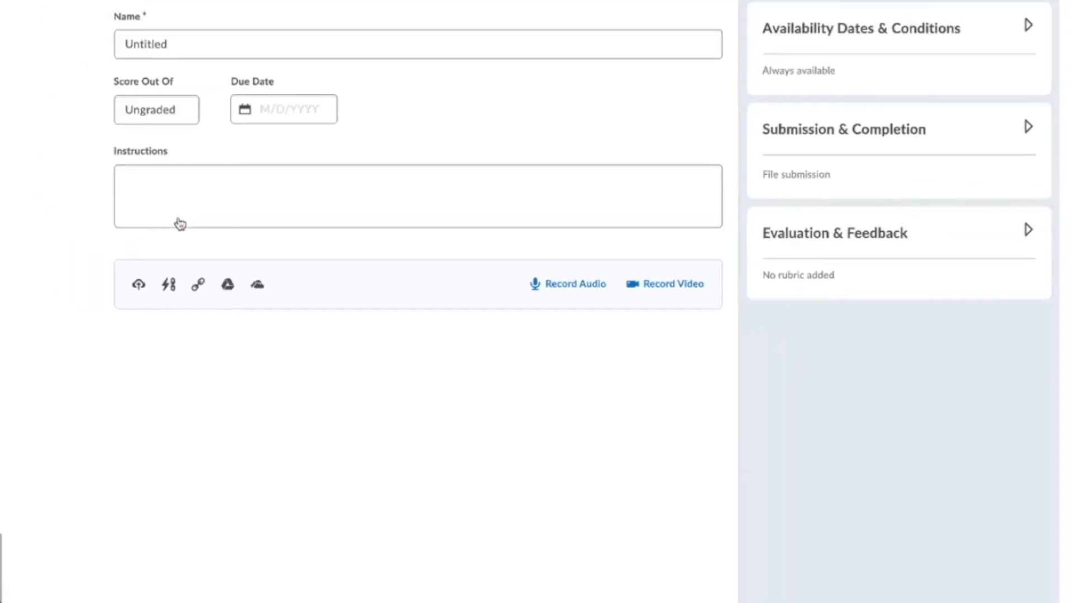
pyautogui.doubleClick(167, 29)
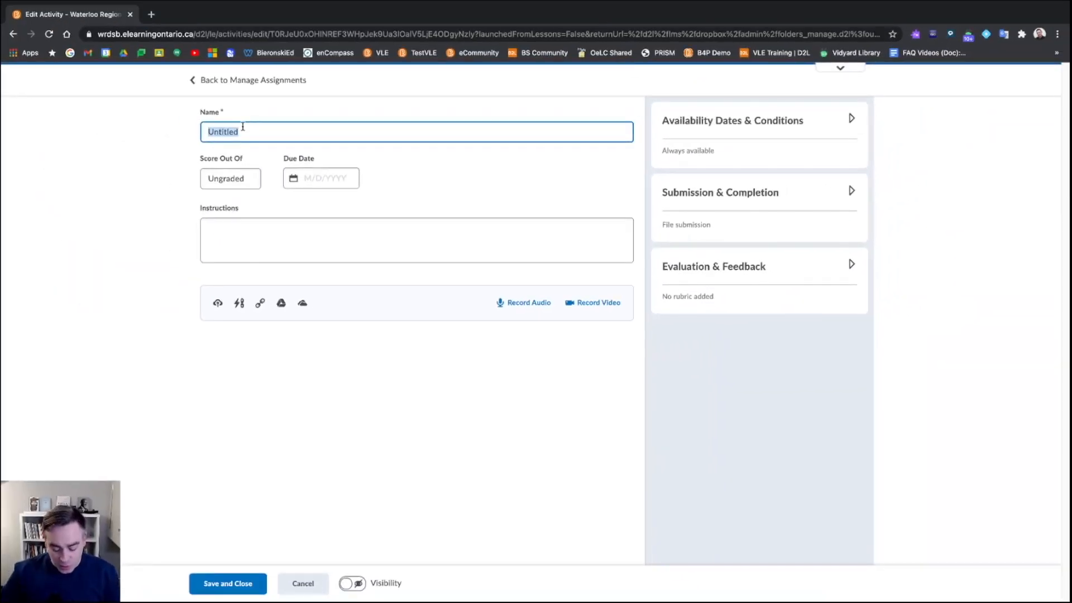
pyautogui.write('Essay')
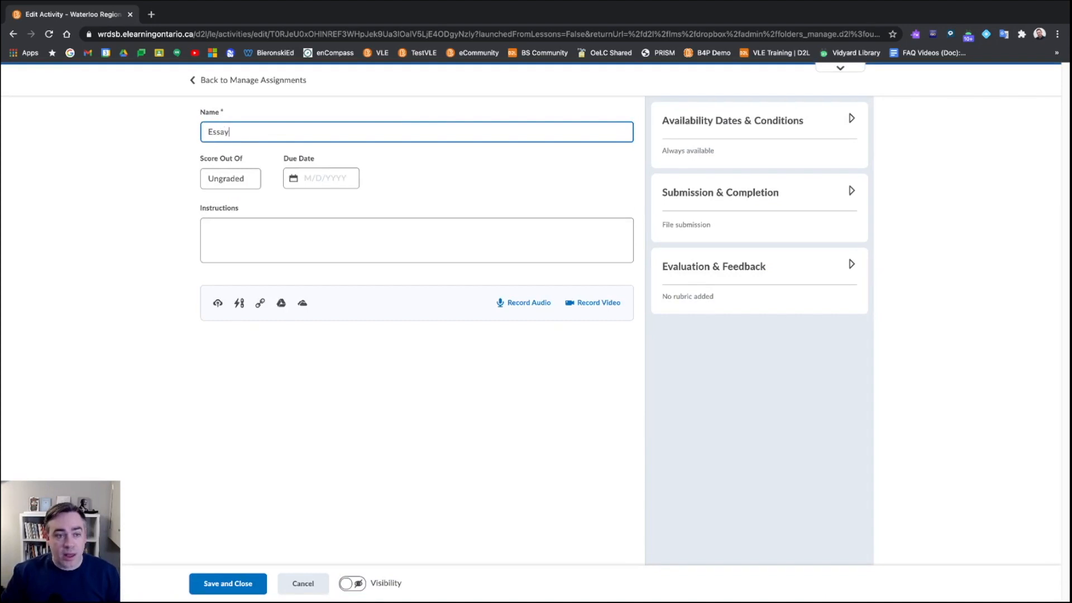
pyautogui.click(243, 181)
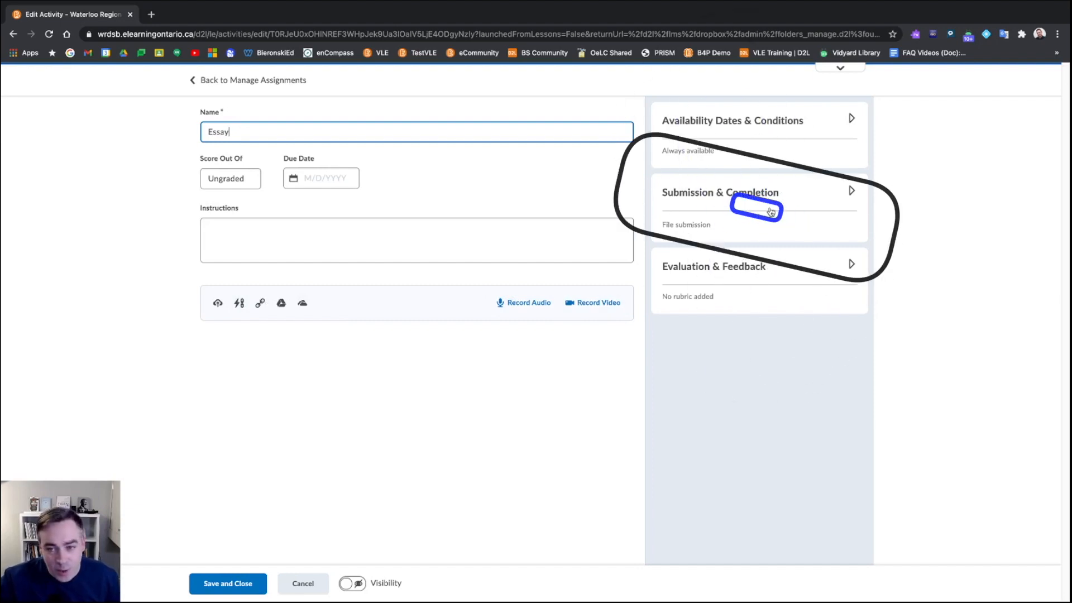
# Review the Essay assignment's submission and completion settings and choose File submission as the submission type.
pyautogui.click(850, 193)
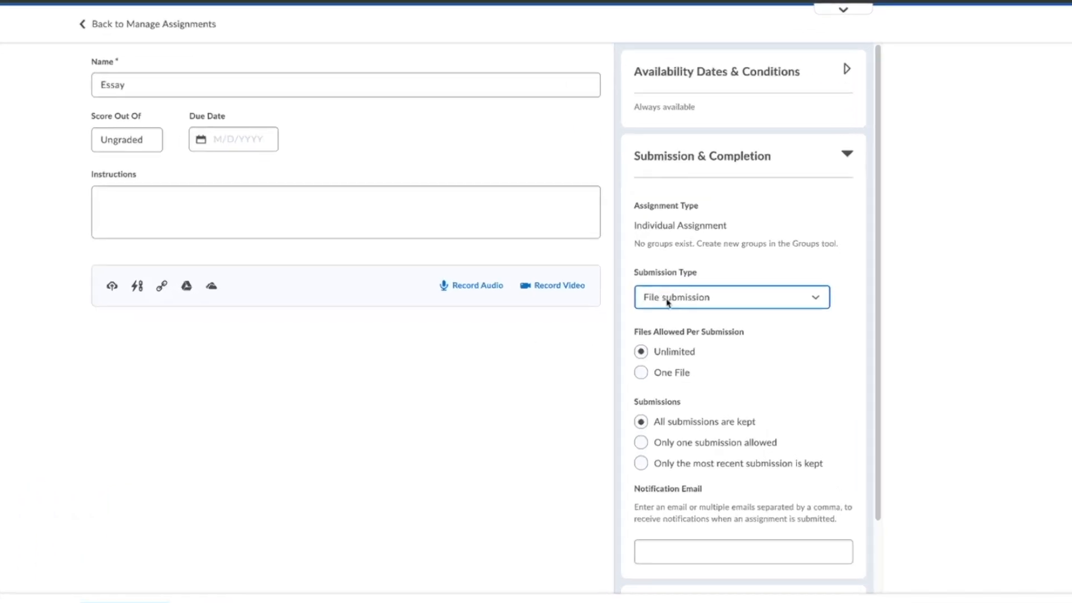
pyautogui.click(702, 299)
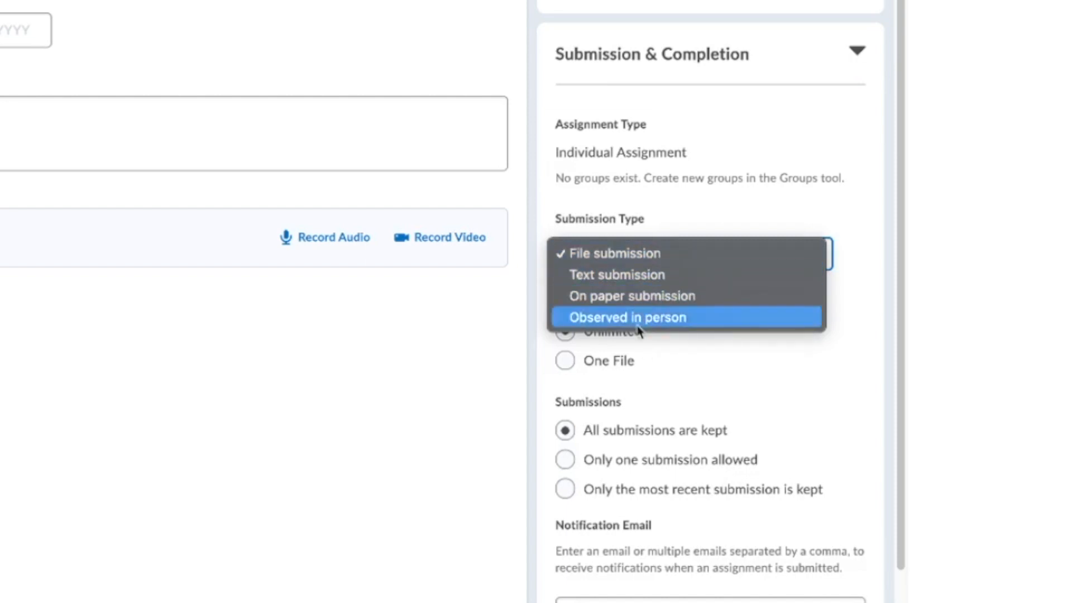
pyautogui.click(626, 258)
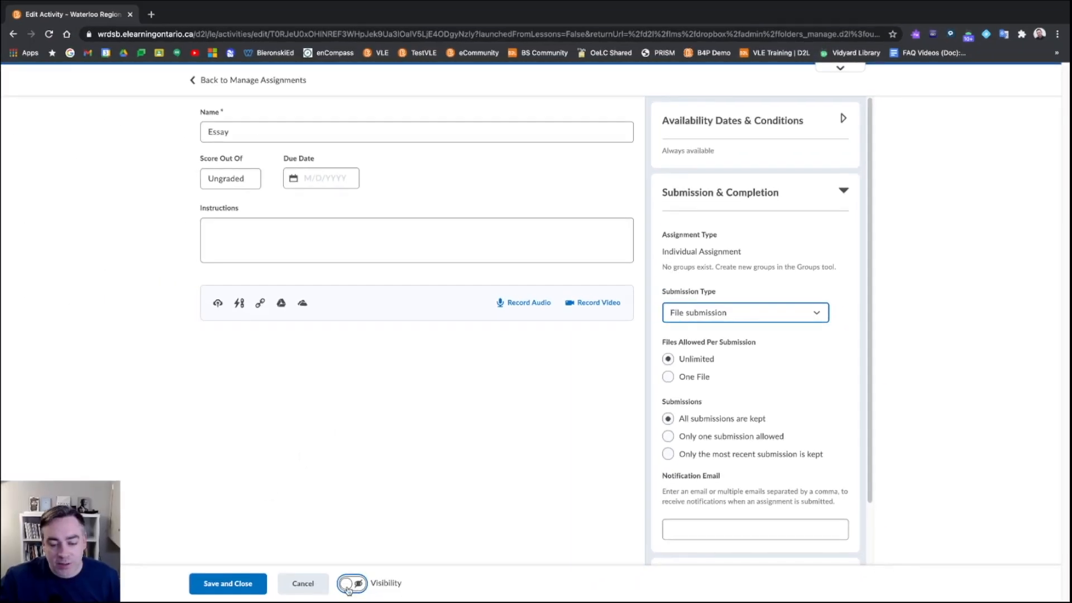
# Turn on visibility for the Essay assignment and save it.
pyautogui.click(347, 586)
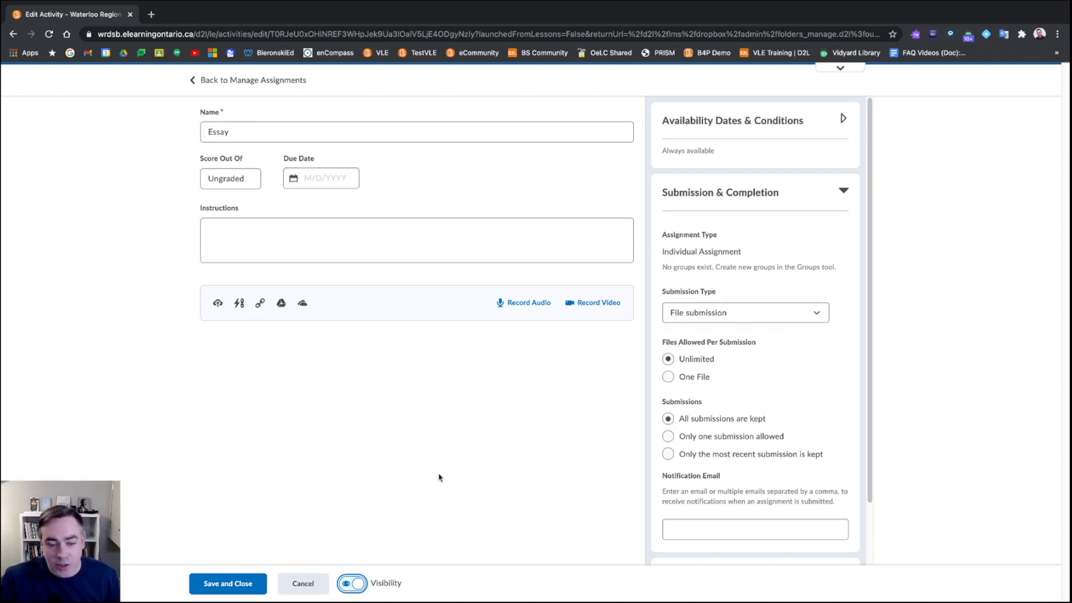
pyautogui.click(221, 584)
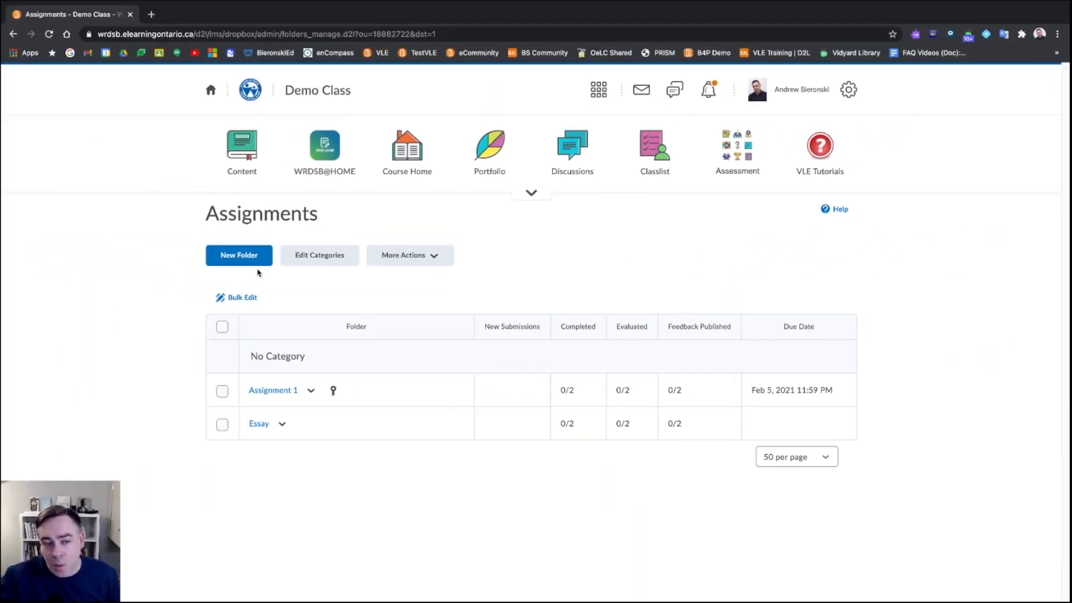
# Create another assignment folder named "Text Submission" with a due date of 2/12/2021.
pyautogui.click(252, 264)
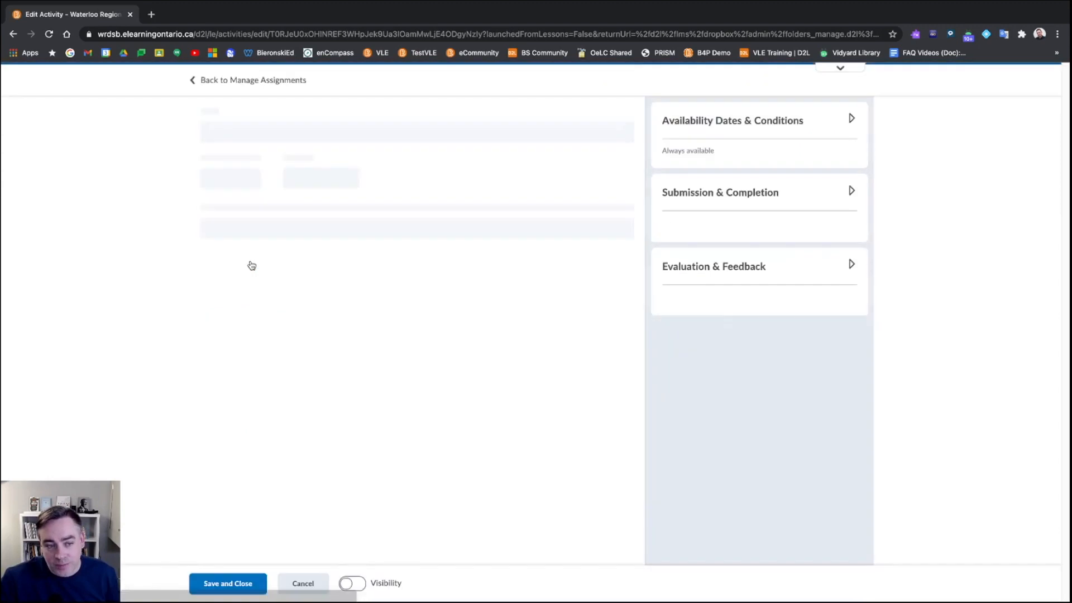
pyautogui.click(259, 136)
pyautogui.doubleClick(259, 136)
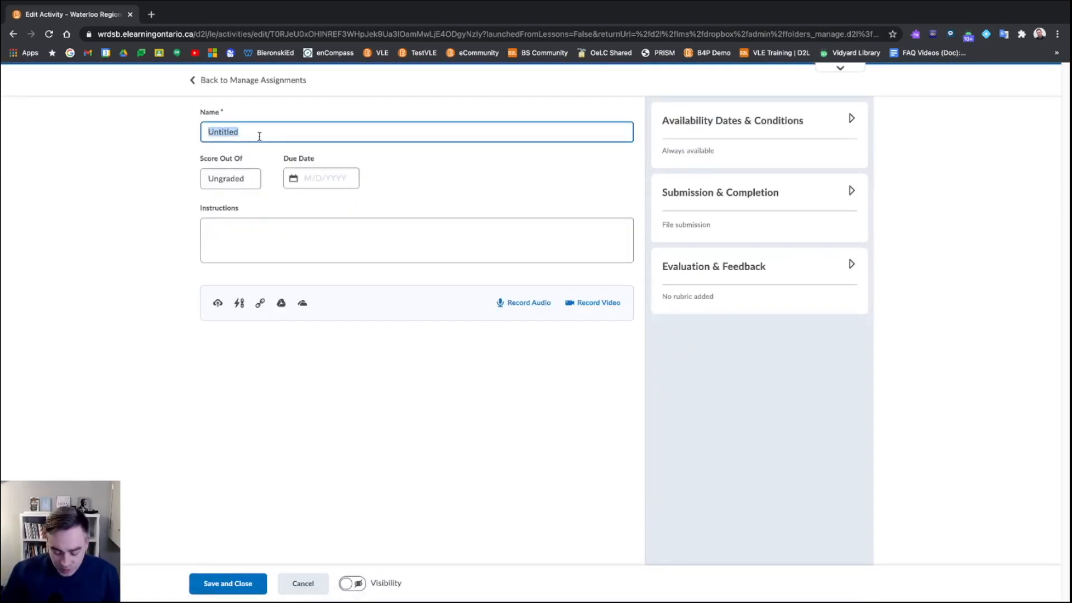
pyautogui.write('Text Submission')
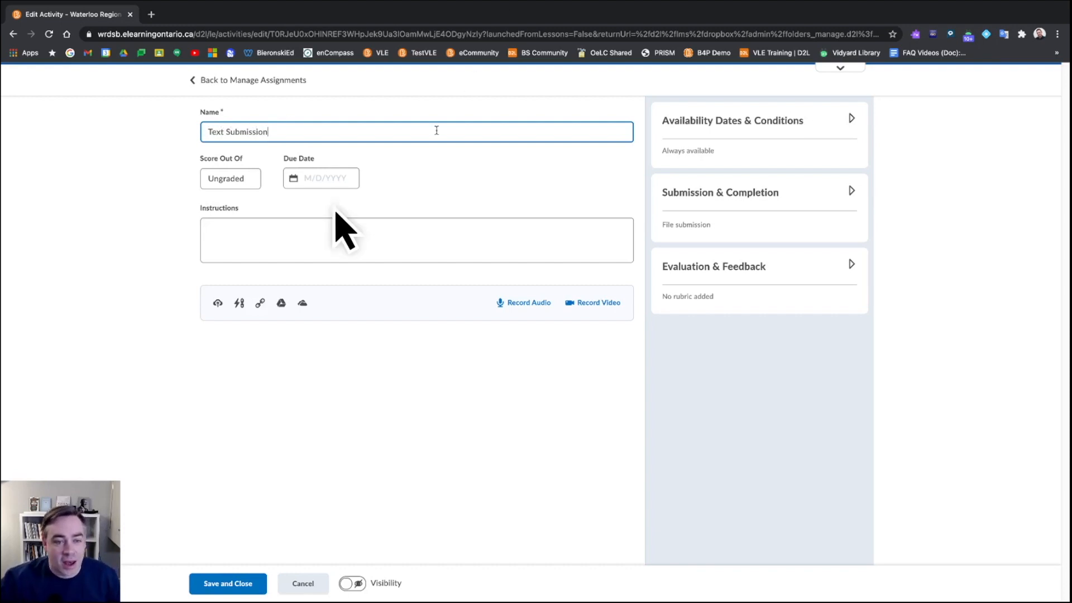
pyautogui.click(327, 181)
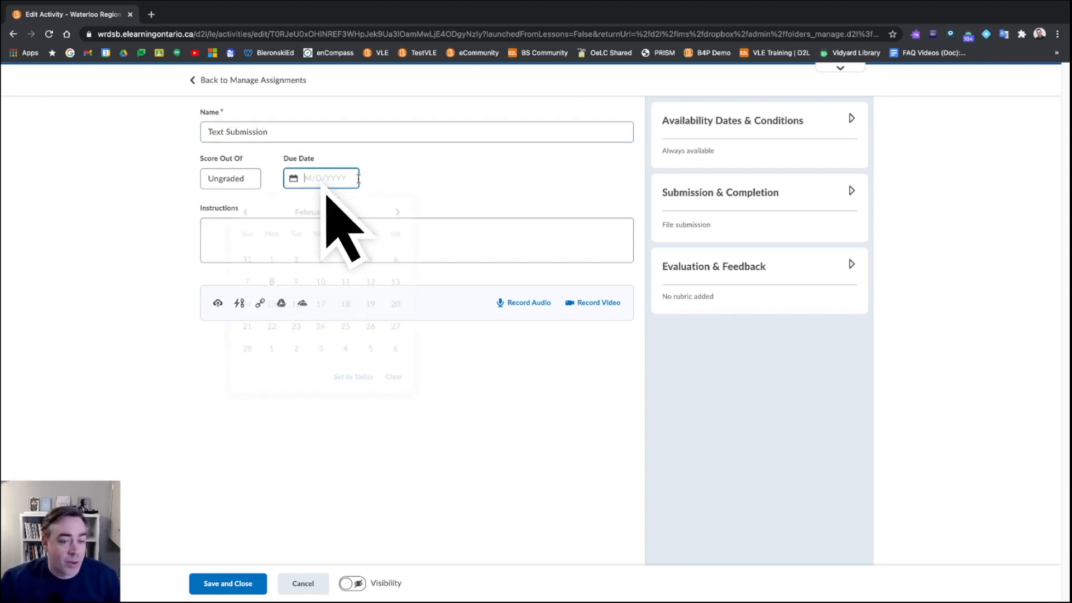
pyautogui.click(373, 289)
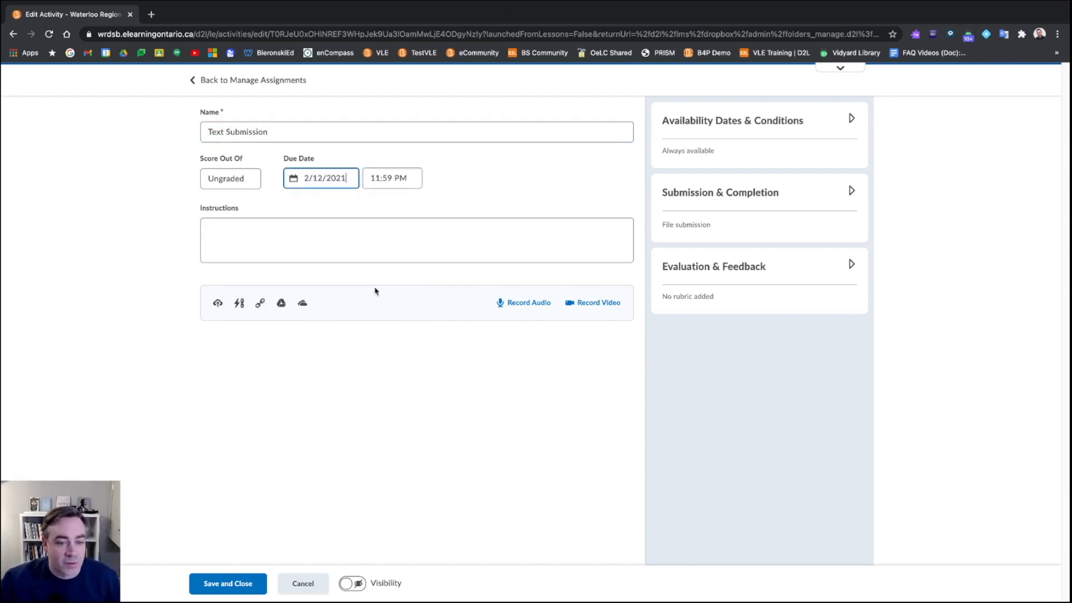
# Set the assignment's submission type to Text submission and save it with visibility left off.
pyautogui.click(742, 194)
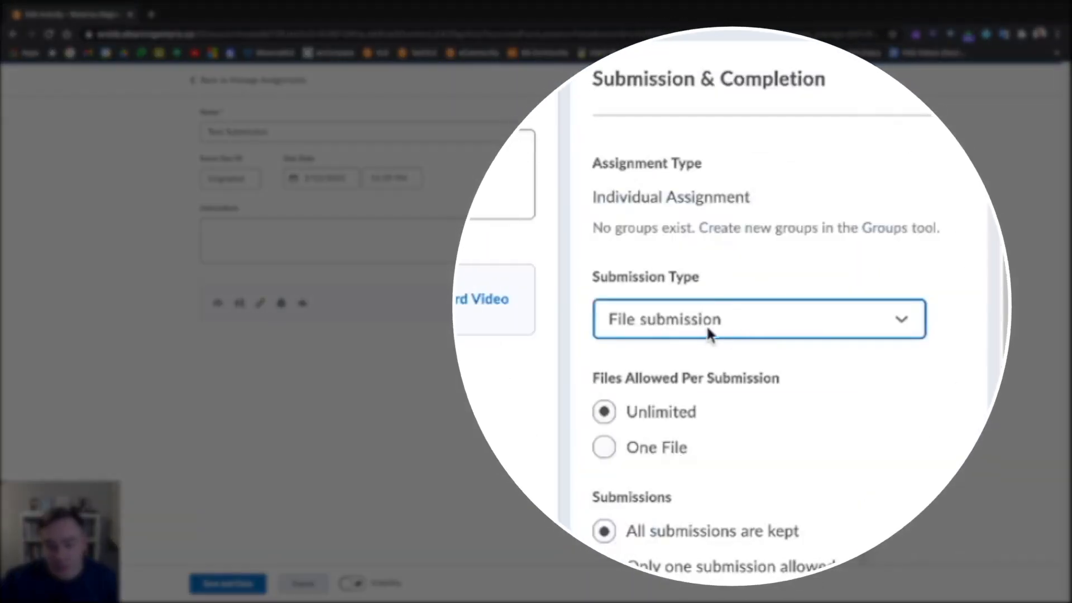
pyautogui.click(708, 332)
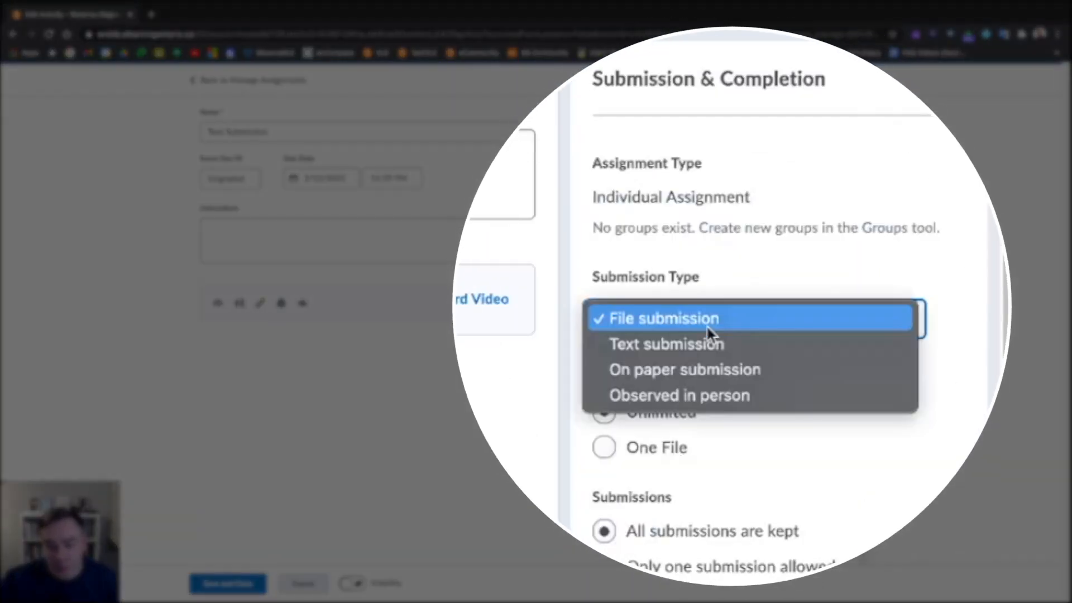
pyautogui.click(662, 346)
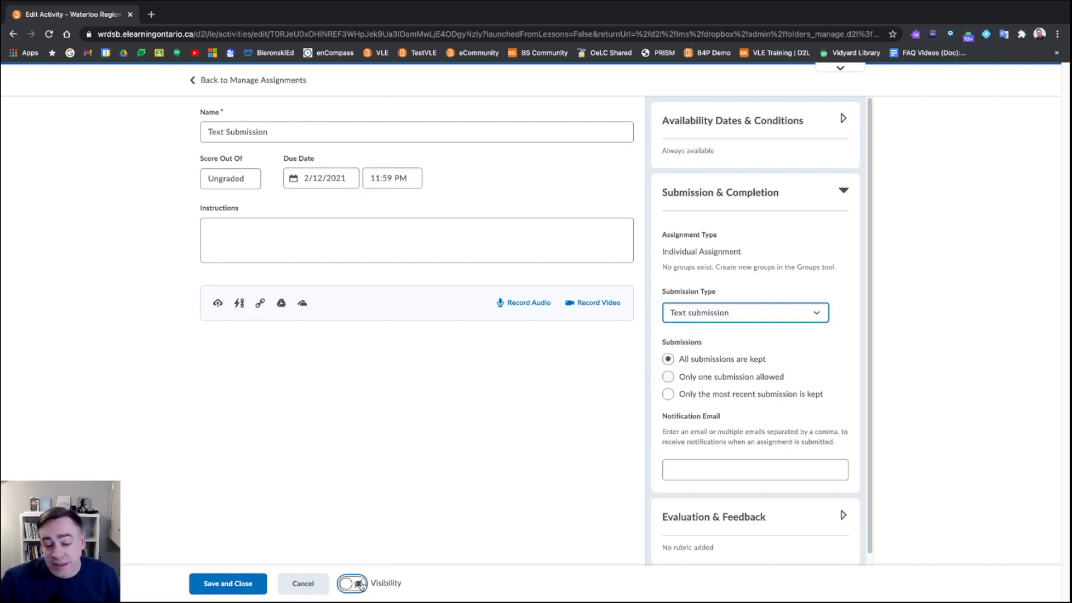
pyautogui.click(249, 590)
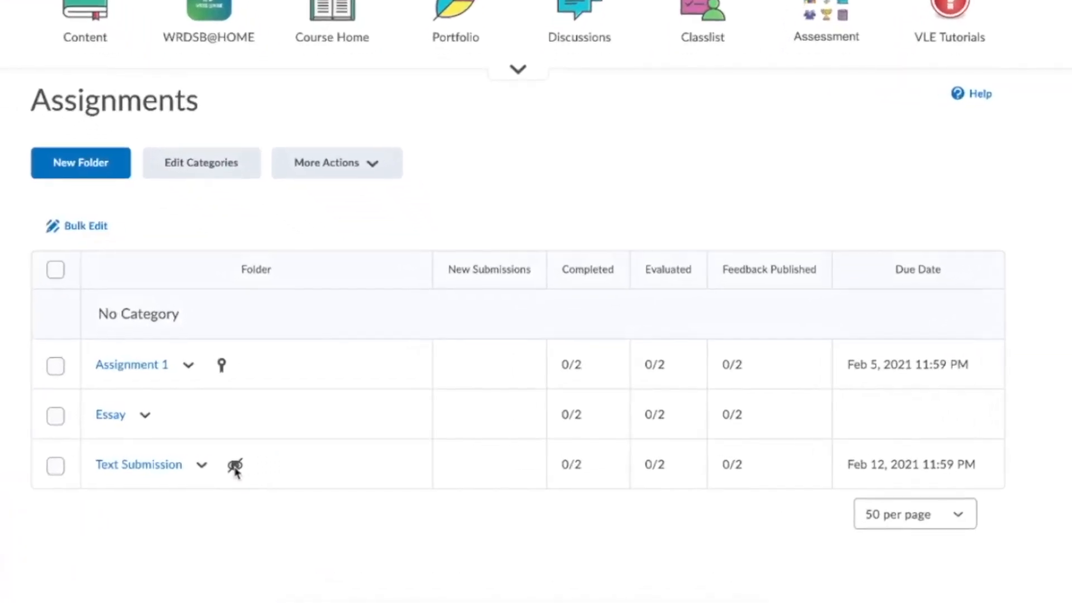
# Make the Text Submission assignment visible to users from the assignments list and review its other folder actions.
pyautogui.moveTo(235, 472)
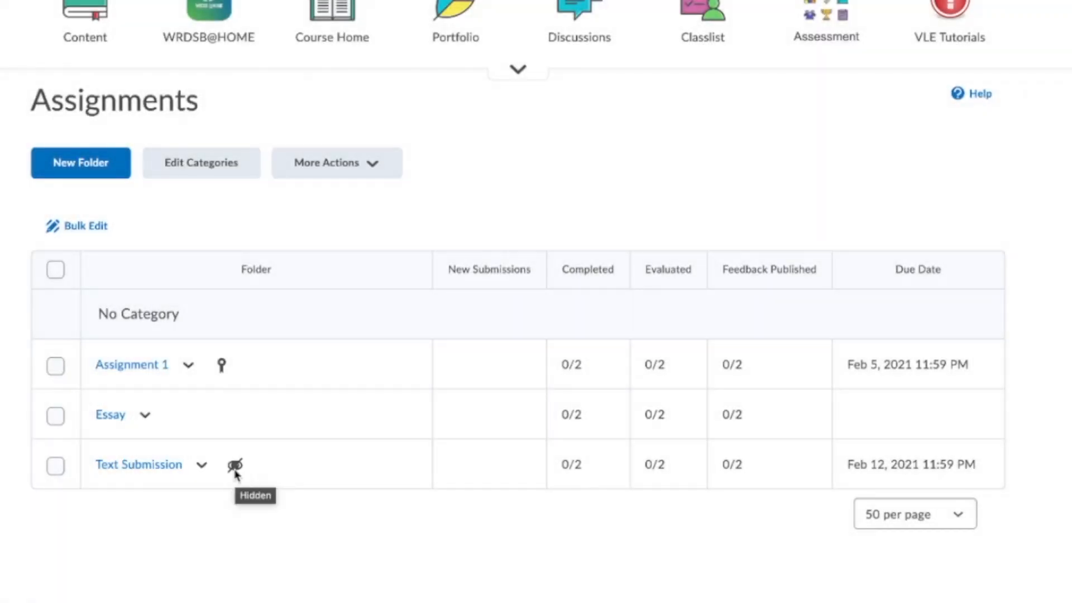
pyautogui.click(202, 466)
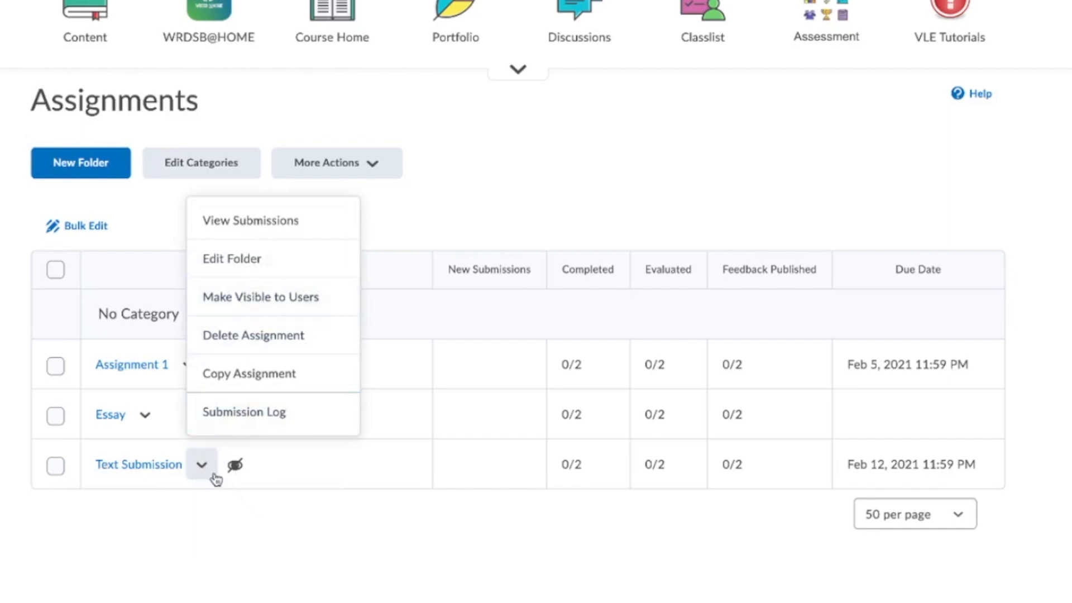
pyautogui.click(228, 311)
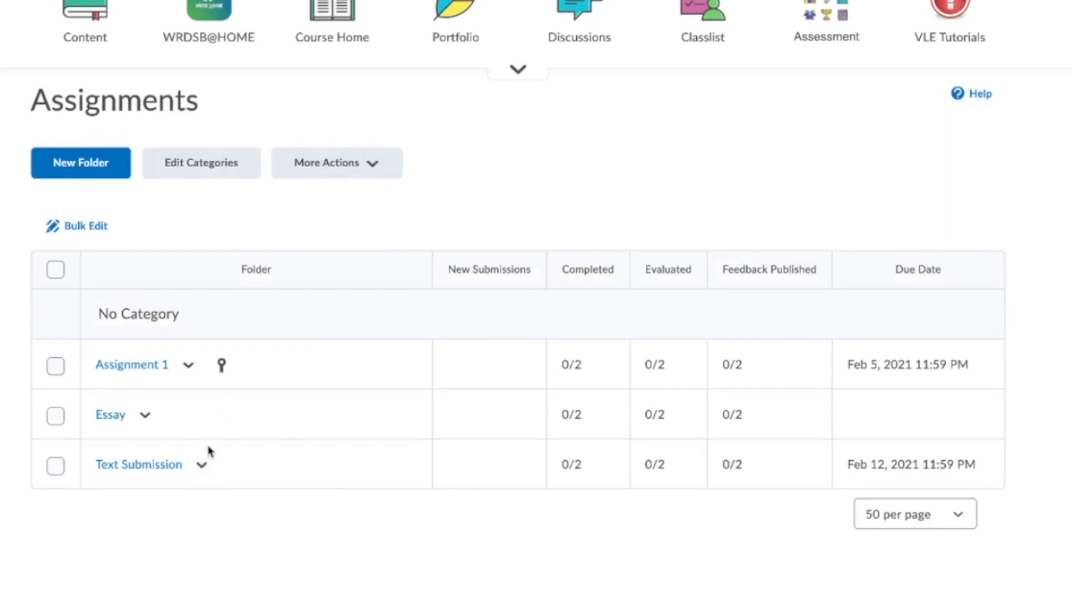
pyautogui.click(202, 468)
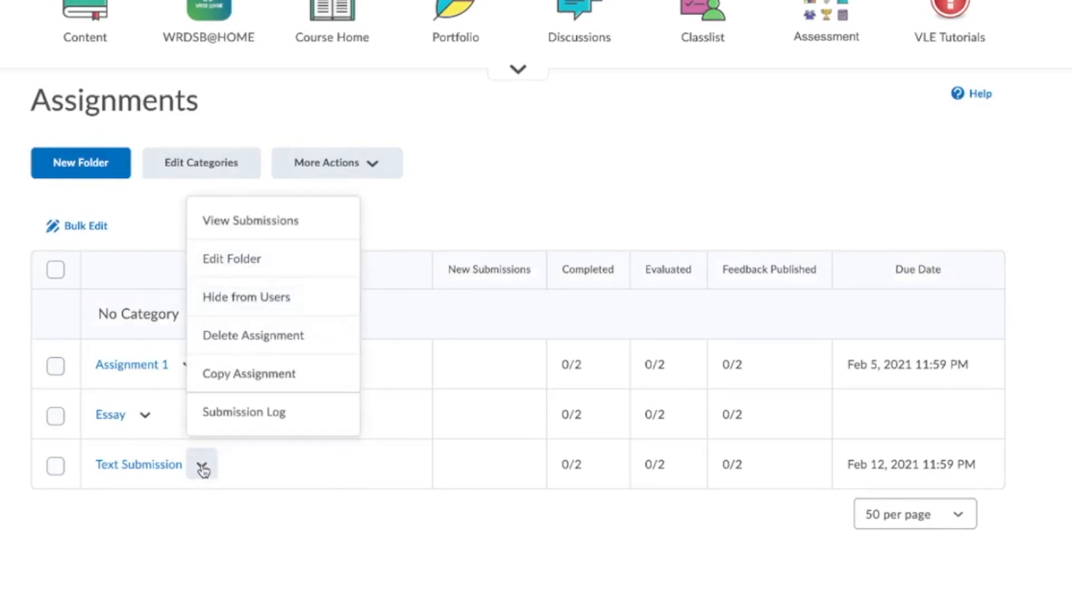
pyautogui.click(282, 488)
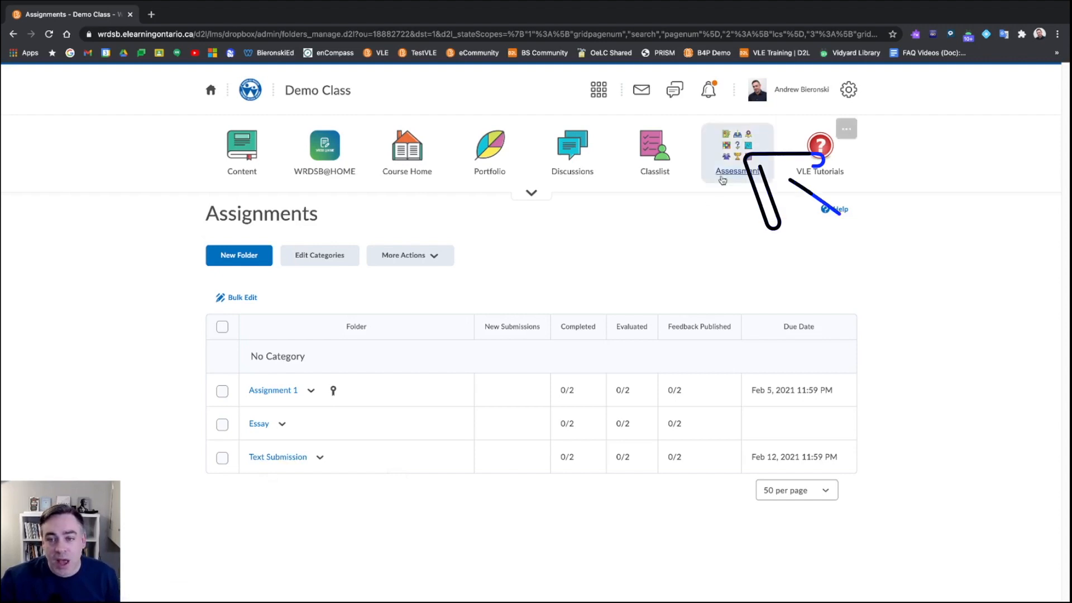
# Open the course's Rubrics and create a new rubric named "Essay Rubric".
pyautogui.click(731, 157)
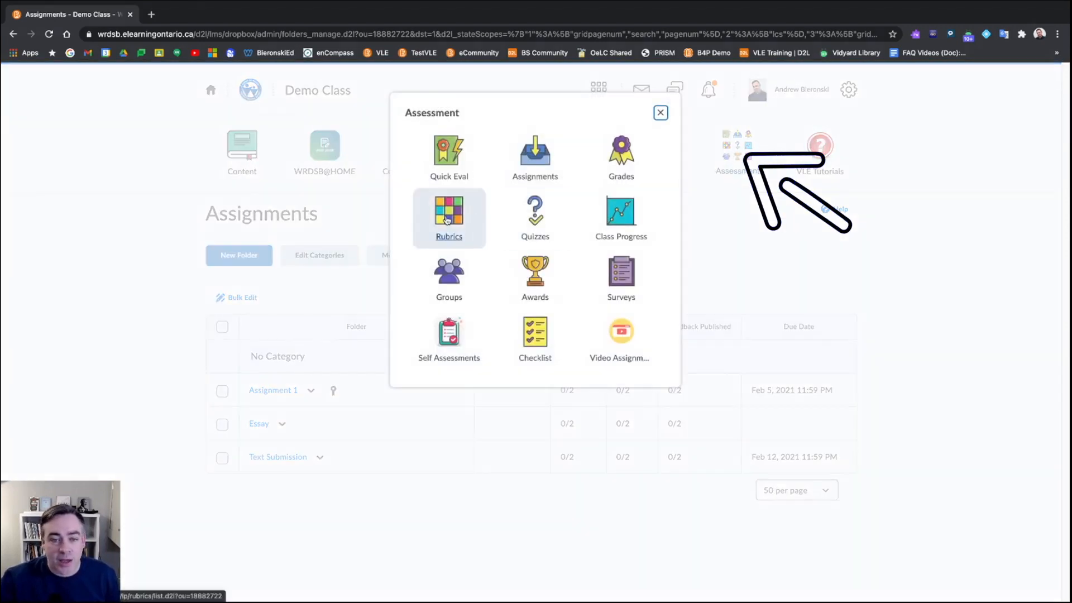
pyautogui.click(466, 219)
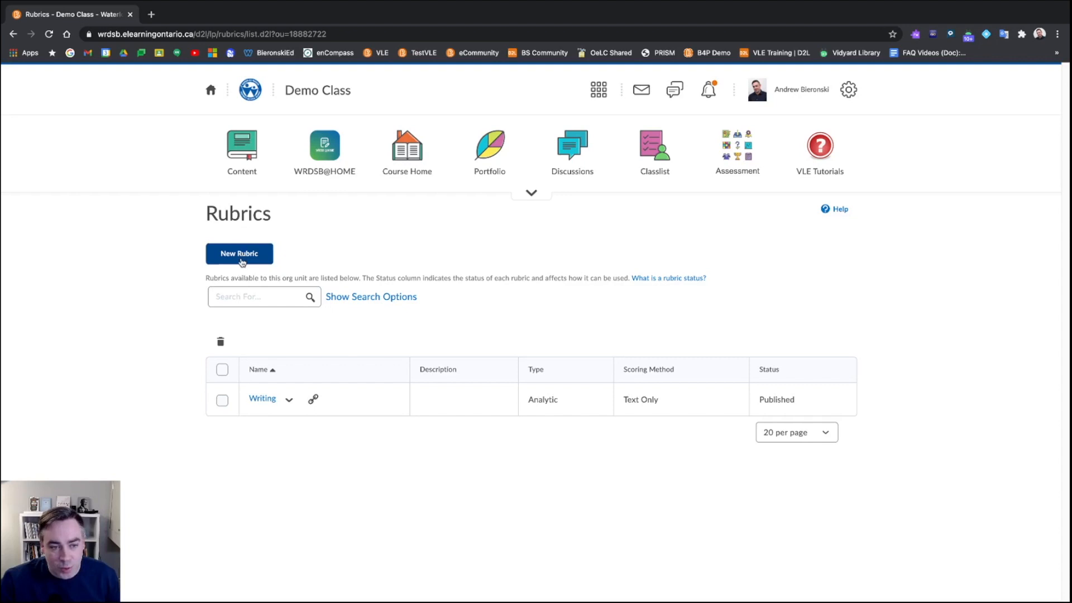
pyautogui.click(241, 262)
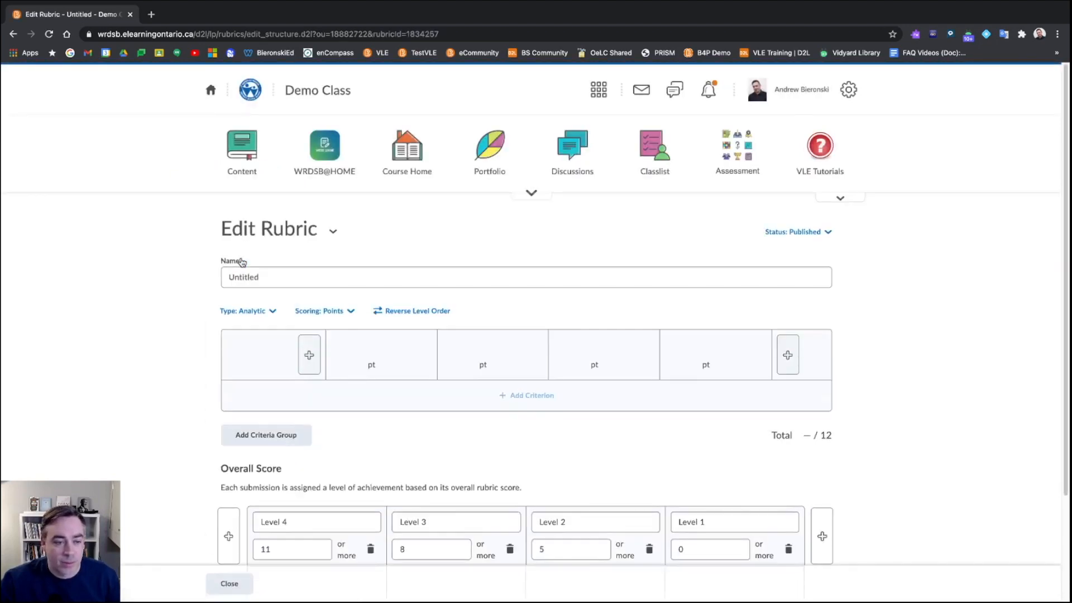
pyautogui.write('Essay Rubric')
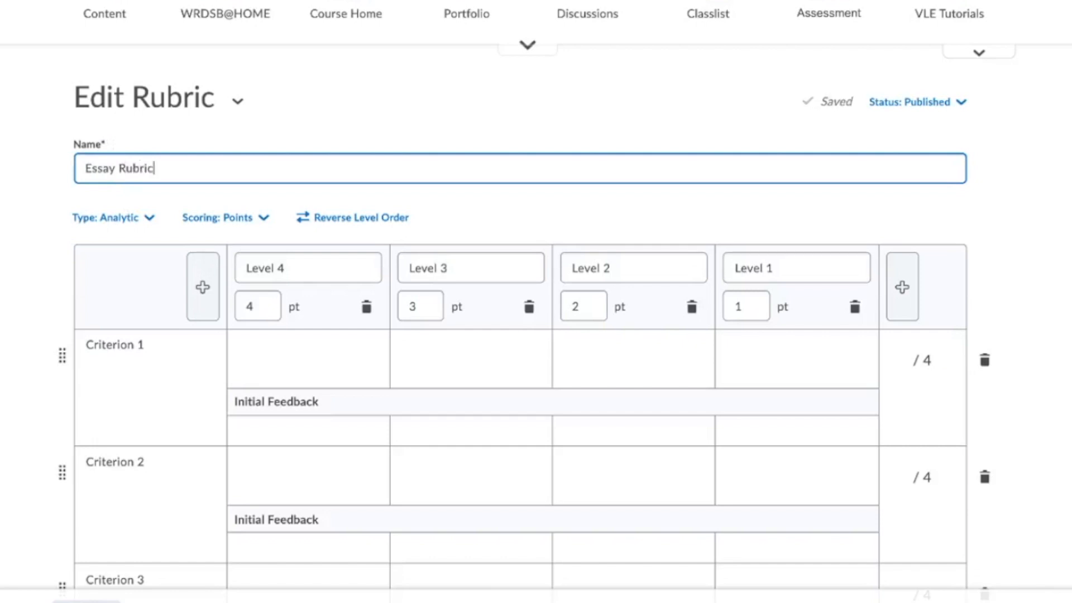
# Change the Essay Rubric's type to Holistic and set its scoring to No Score.
pyautogui.click(213, 386)
pyautogui.scroll(-3, 213, 353)
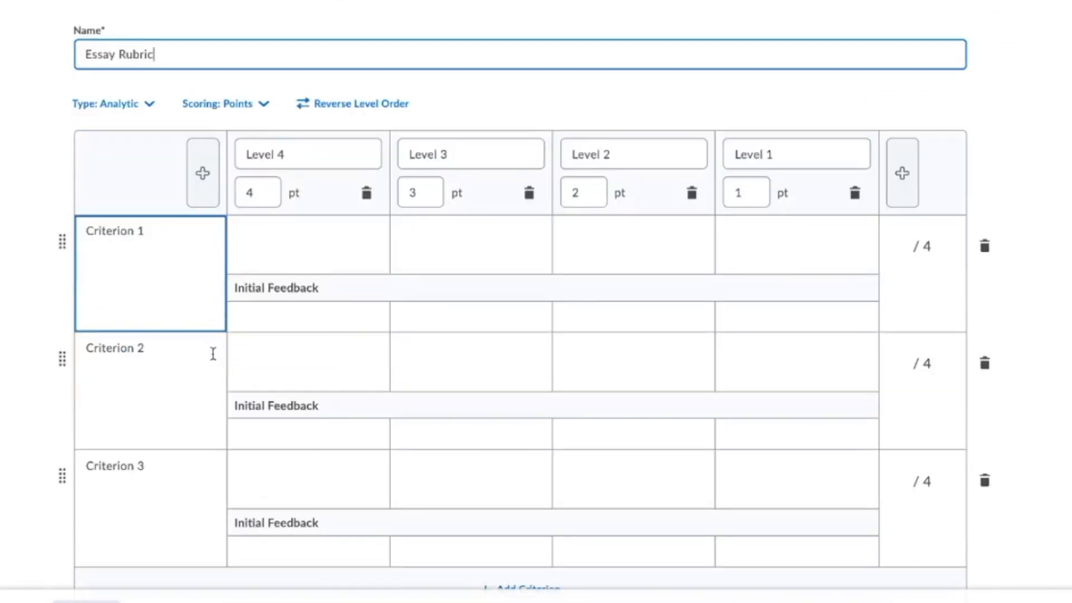
pyautogui.scroll(1, 197, 294)
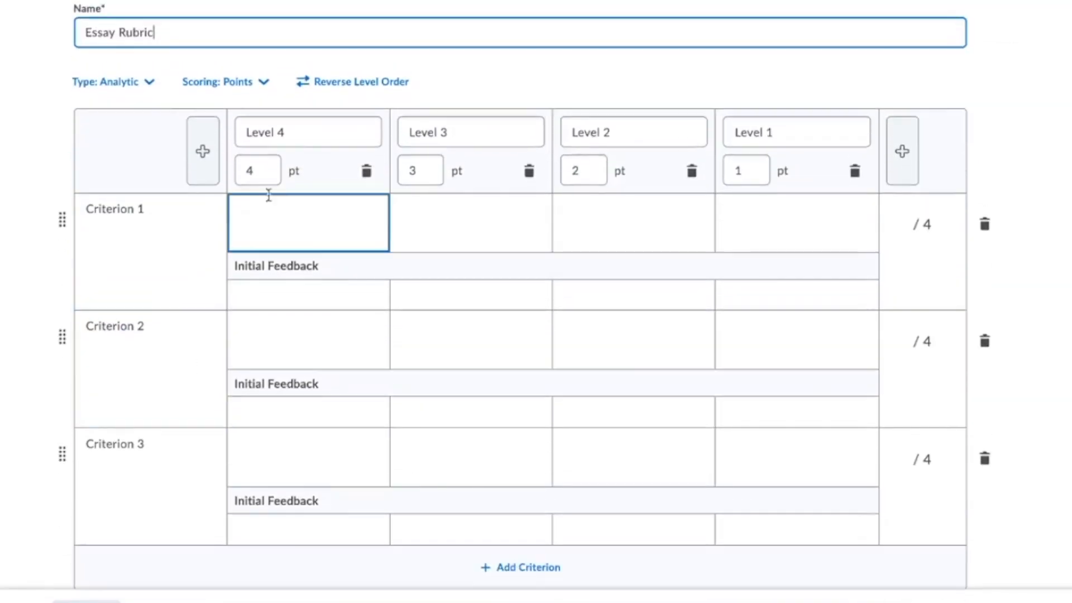
pyautogui.click(148, 81)
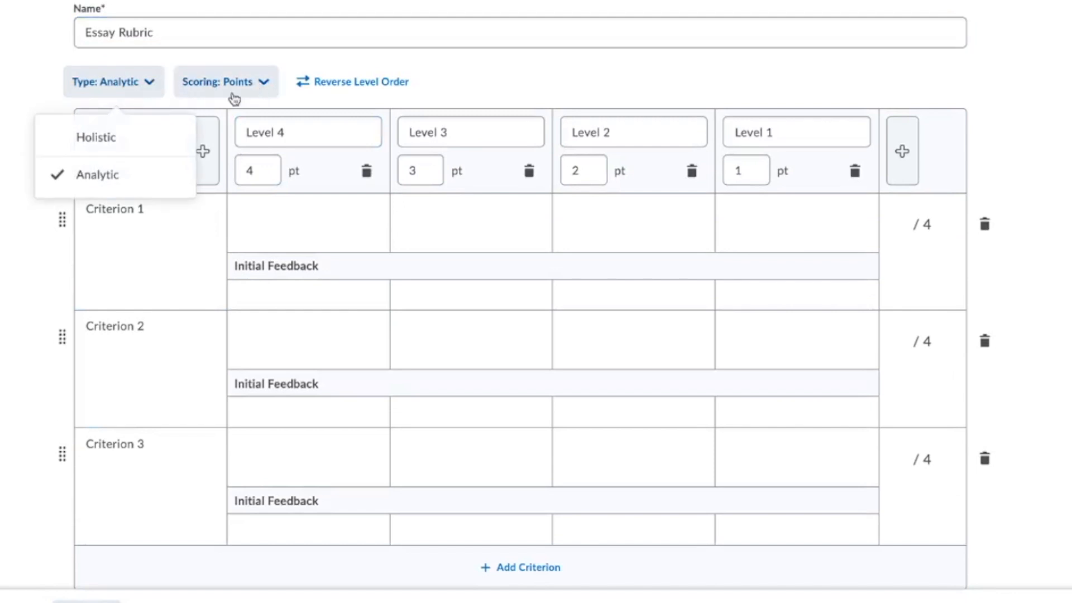
pyautogui.click(125, 148)
pyautogui.click(346, 34)
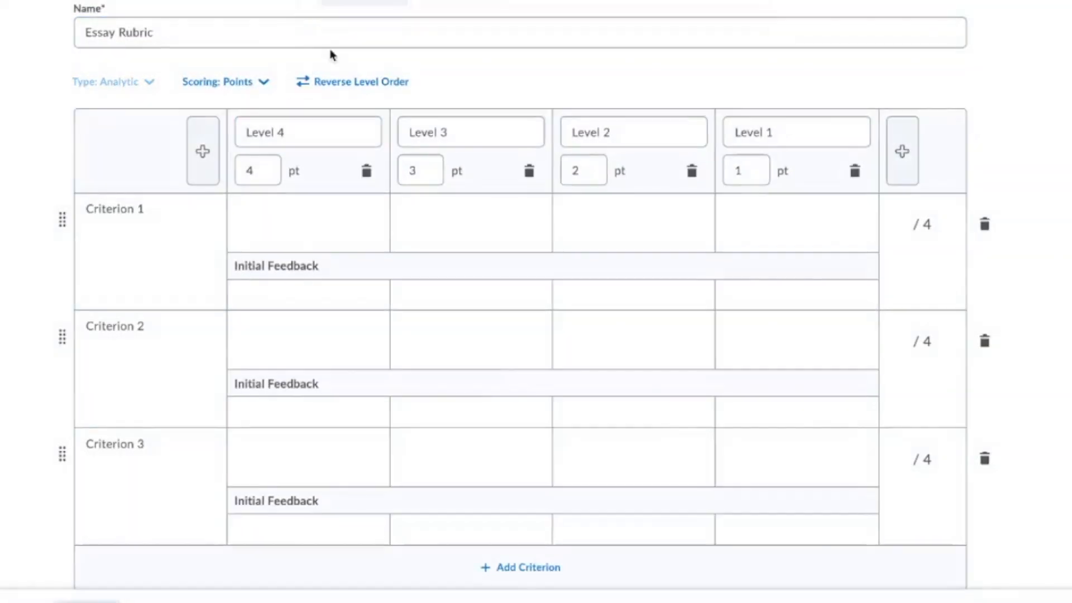
pyautogui.click(261, 88)
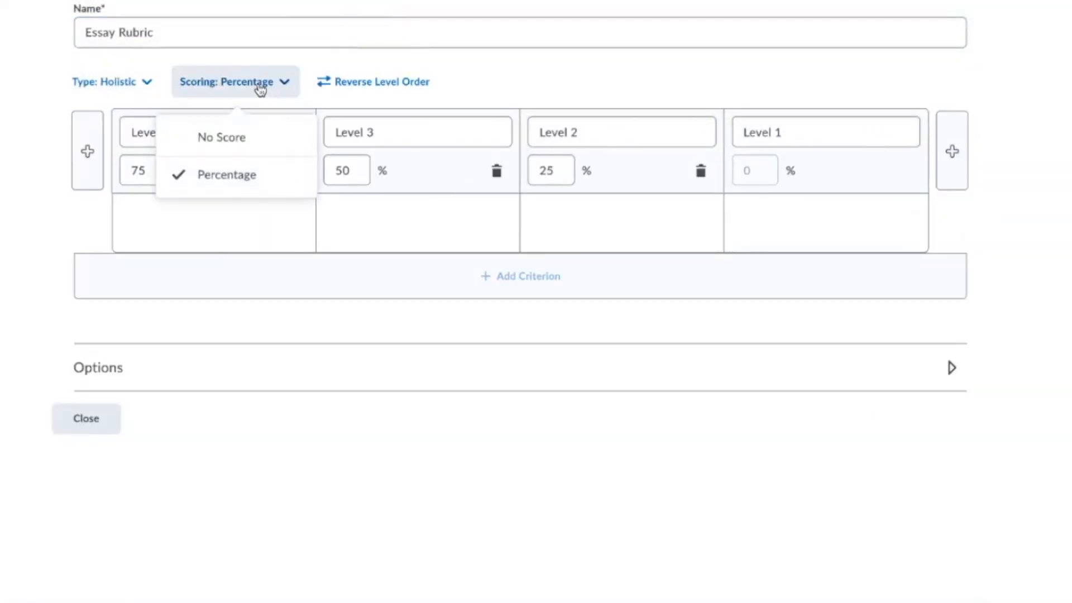
pyautogui.click(250, 136)
pyautogui.click(214, 231)
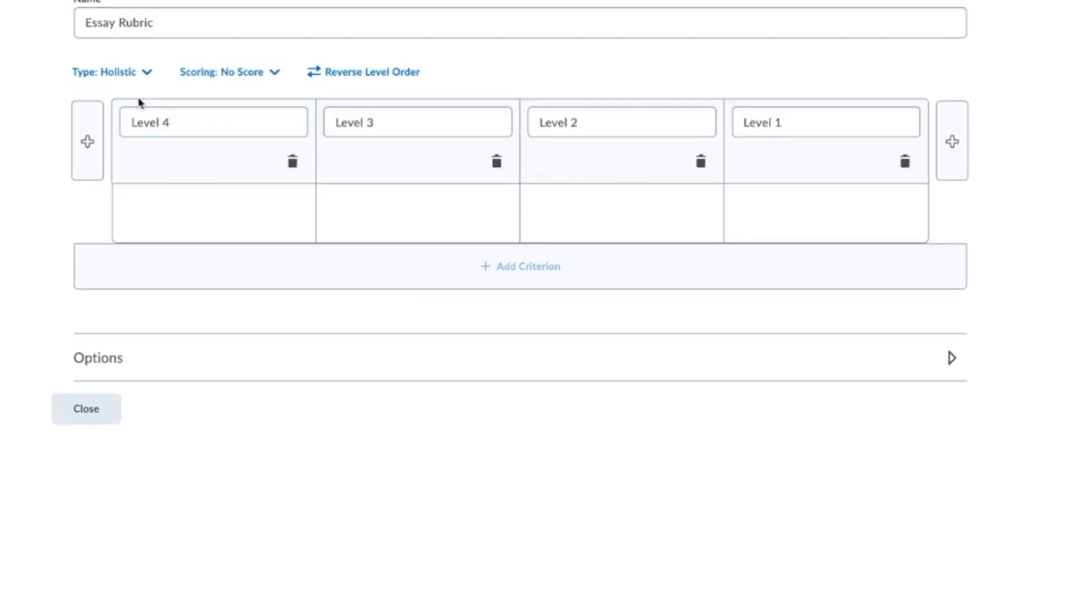
# Return the rubric type to Analytic and rename its criterion "Writing".
pyautogui.click(141, 73)
pyautogui.click(106, 168)
pyautogui.click(153, 210)
pyautogui.tripleClick(155, 192)
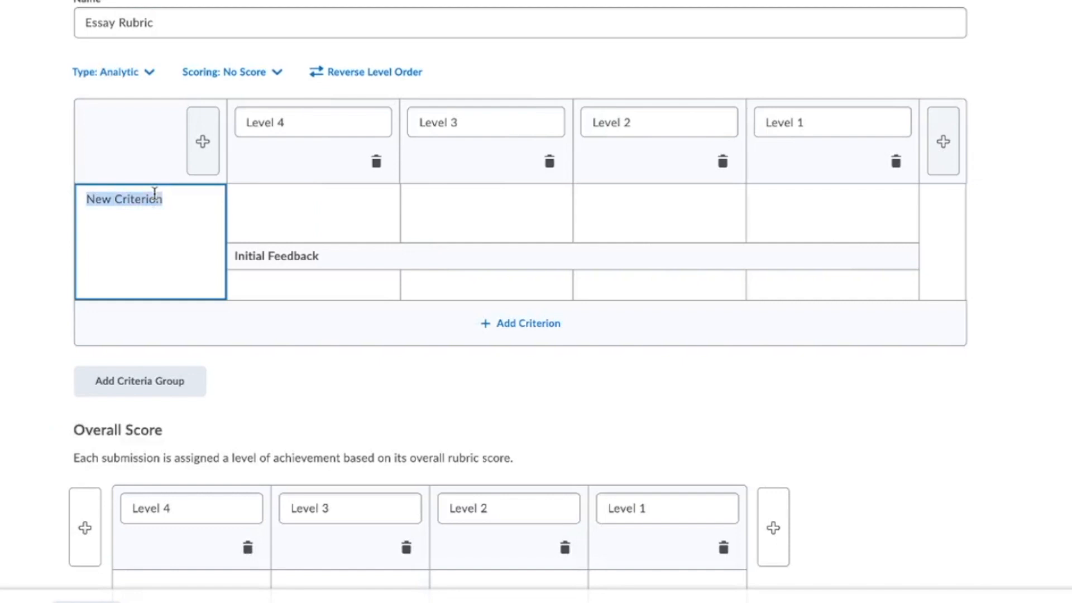
pyautogui.write('Writing')
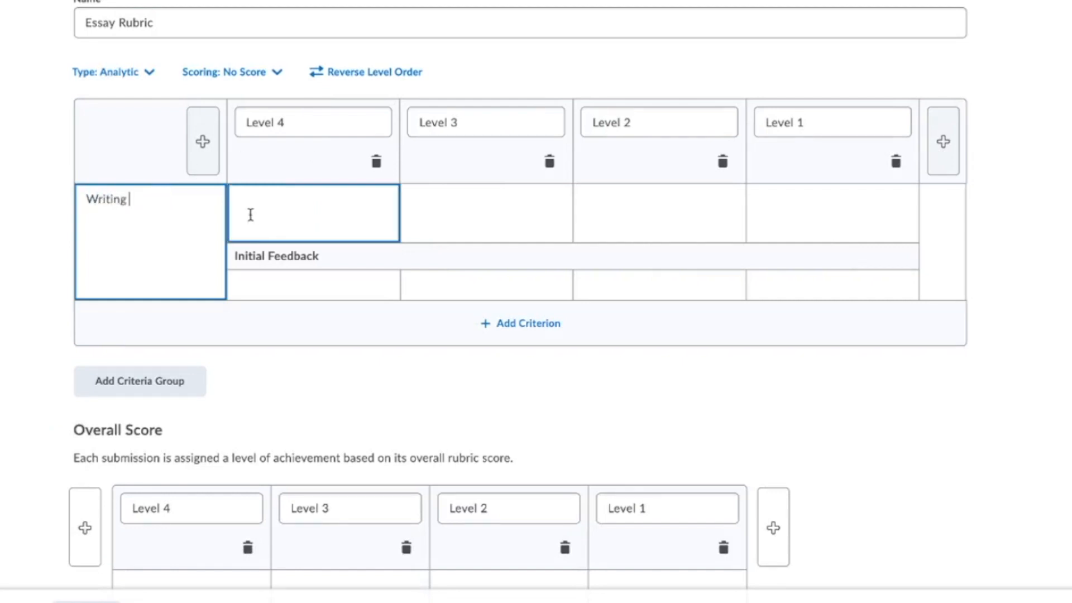
# Enter Writing's initial feedback from Level 4 to Level 1 as "sdfsd s fsd", "sdf sd sdf sd", "sf sdf s" and "sdf sdfs", and close the rubric.
pyautogui.click(294, 287)
pyautogui.write('sdfsd s fsd')
pyautogui.click(526, 283)
pyautogui.write('sdf sd sdf sd')
pyautogui.click(624, 282)
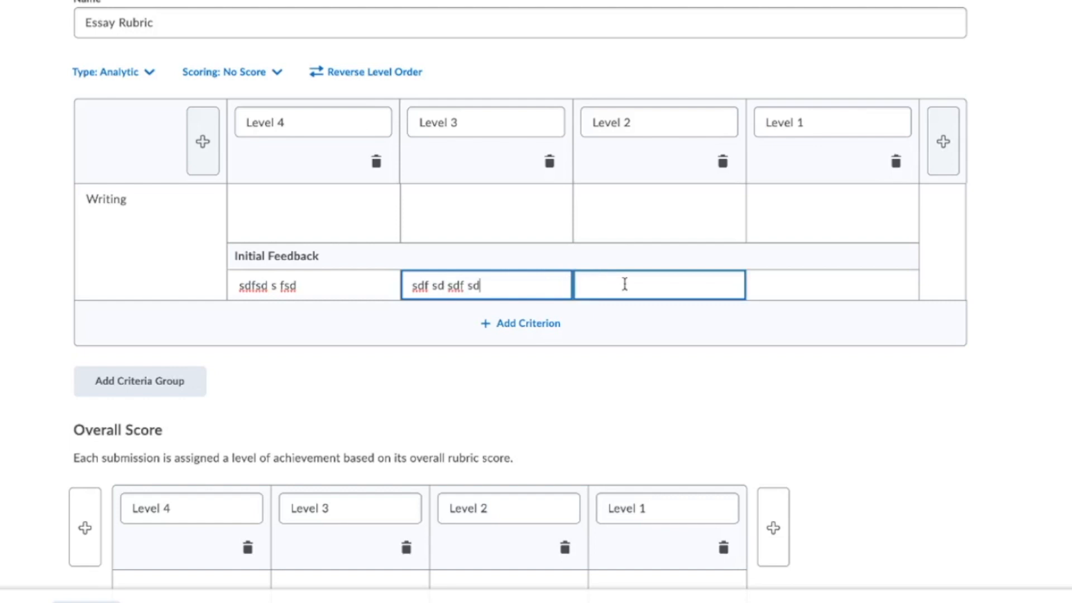
pyautogui.write('sf sdf s')
pyautogui.click(778, 285)
pyautogui.write('sdf sdfs')
pyautogui.scroll(-3, 497, 287)
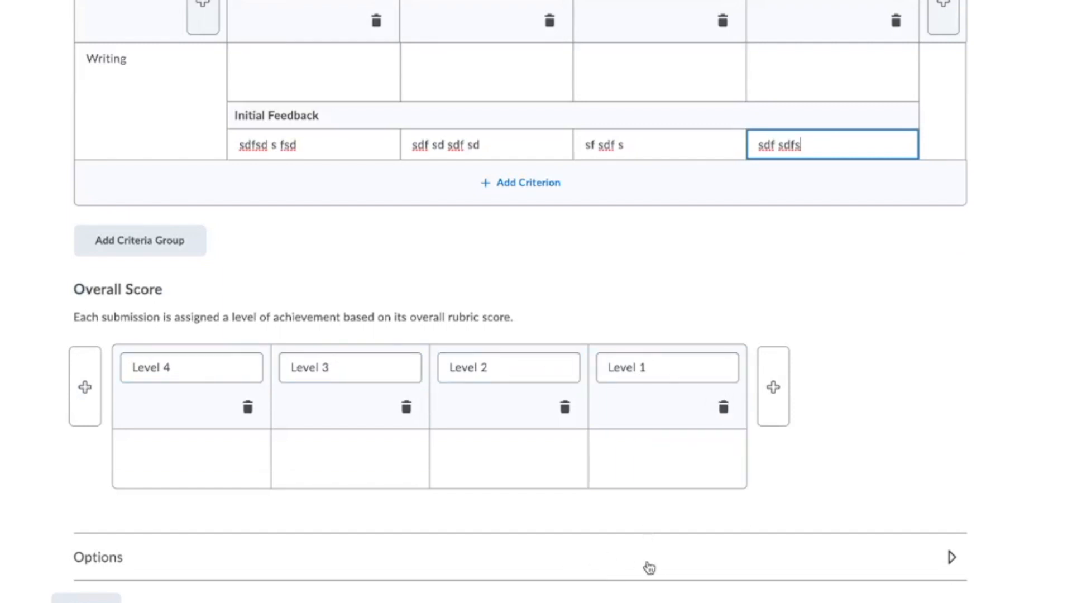
pyautogui.scroll(4, 631, 553)
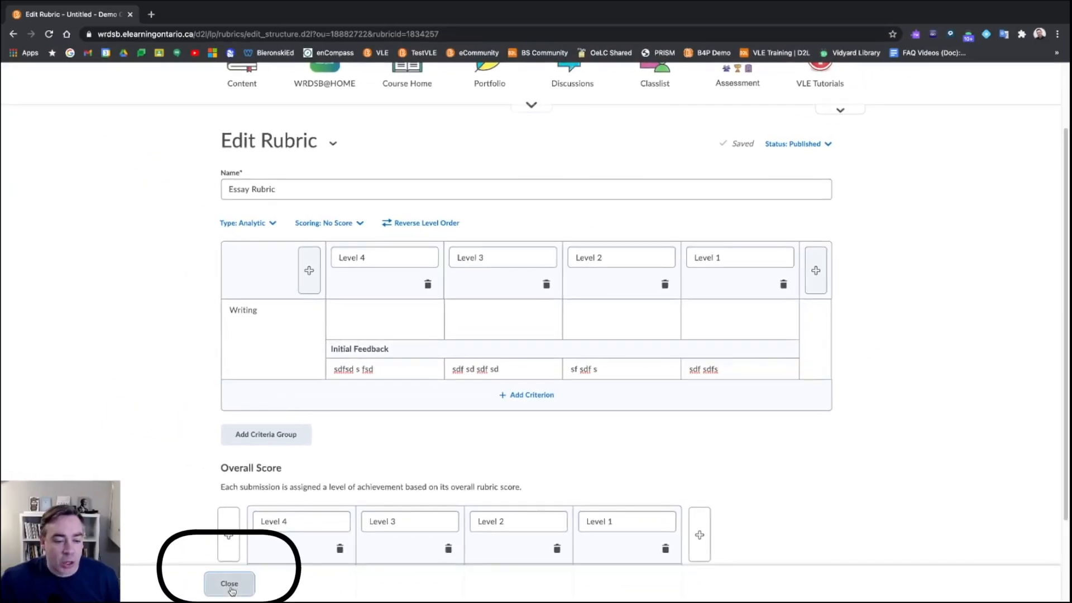
pyautogui.click(230, 584)
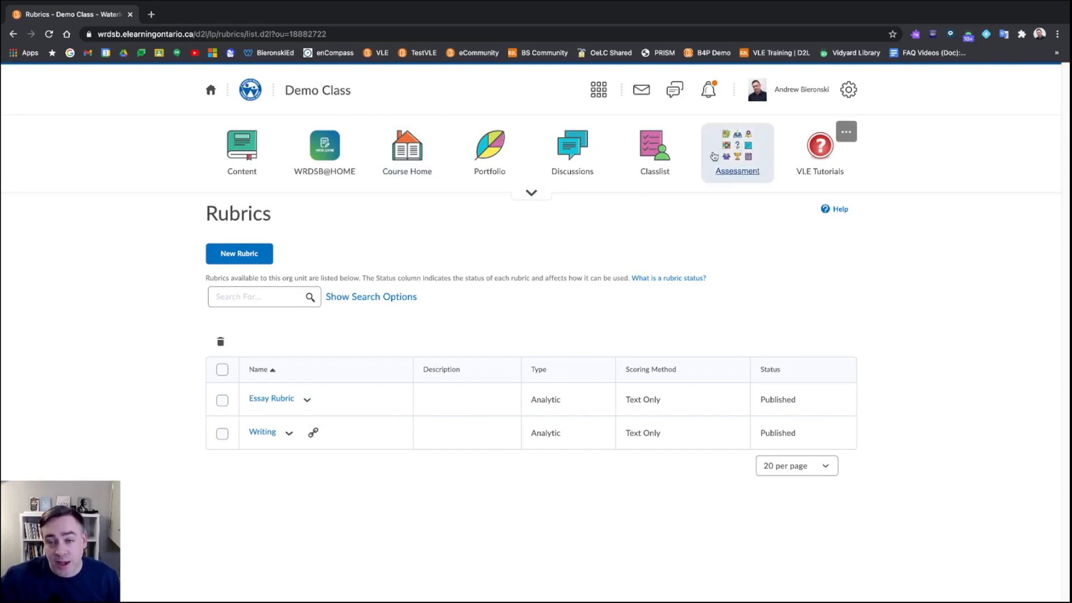
# Open the Essay folder for editing from the course's assignments.
pyautogui.click(740, 167)
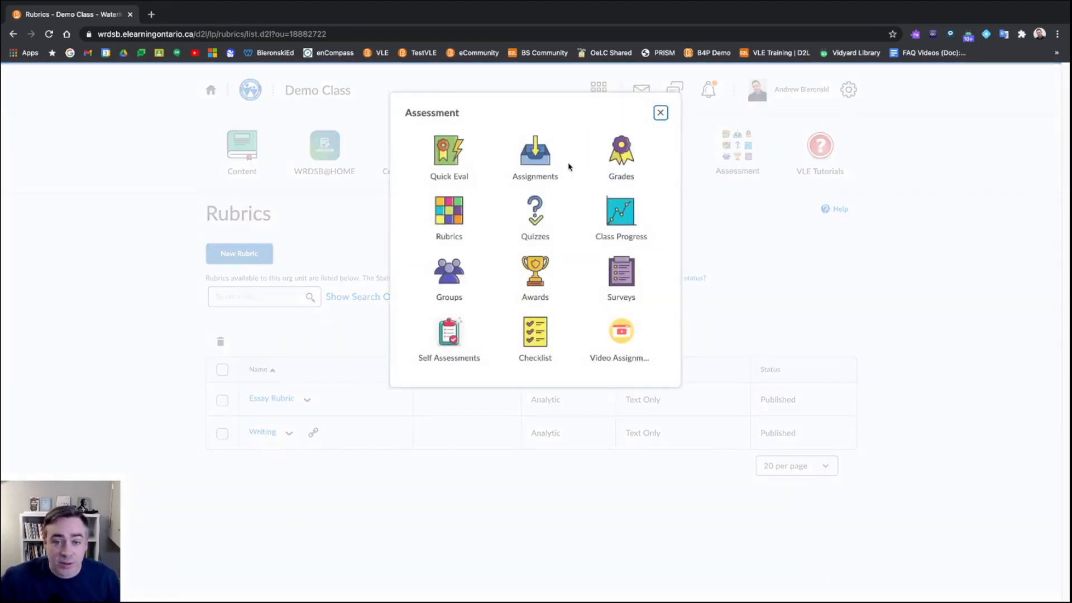
pyautogui.click(540, 173)
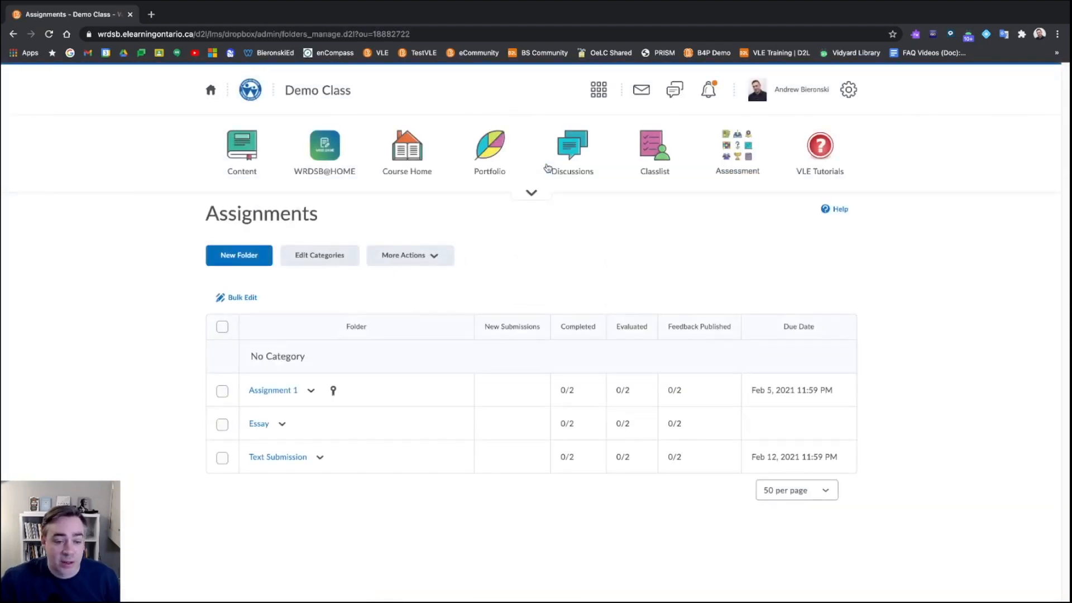
pyautogui.click(283, 427)
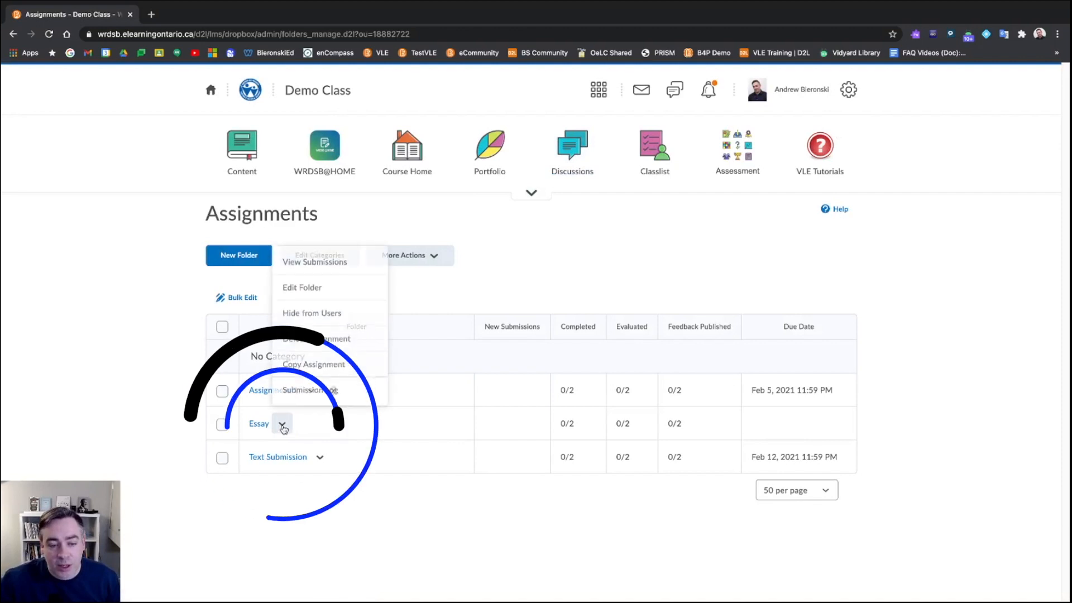
pyautogui.click(311, 289)
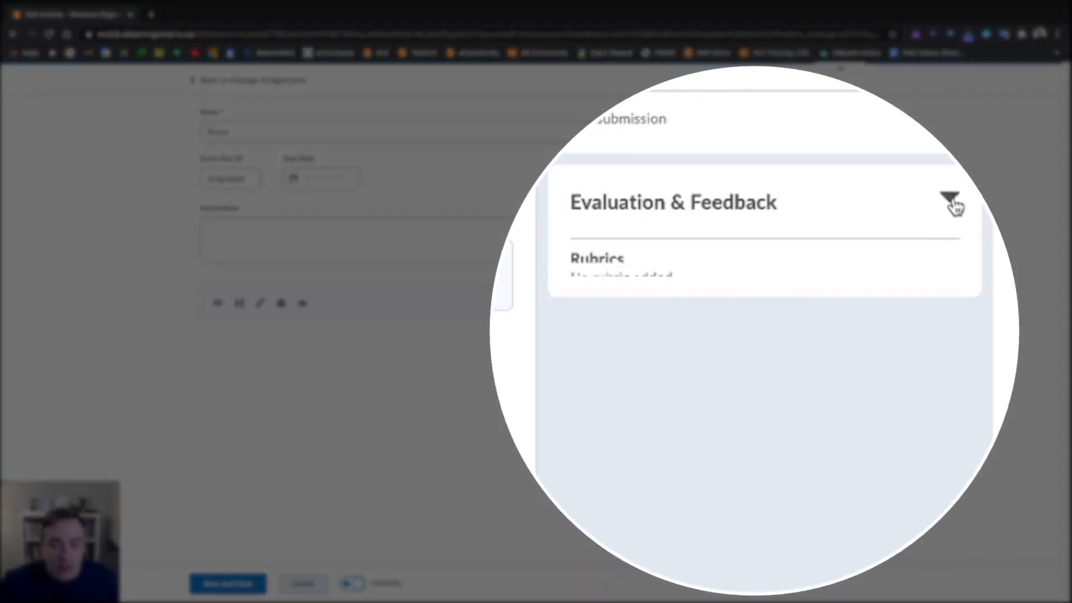
# Bring up the existing rubrics in the Essay assignment's evaluation settings and preview the Essay Rubric.
pyautogui.click(951, 201)
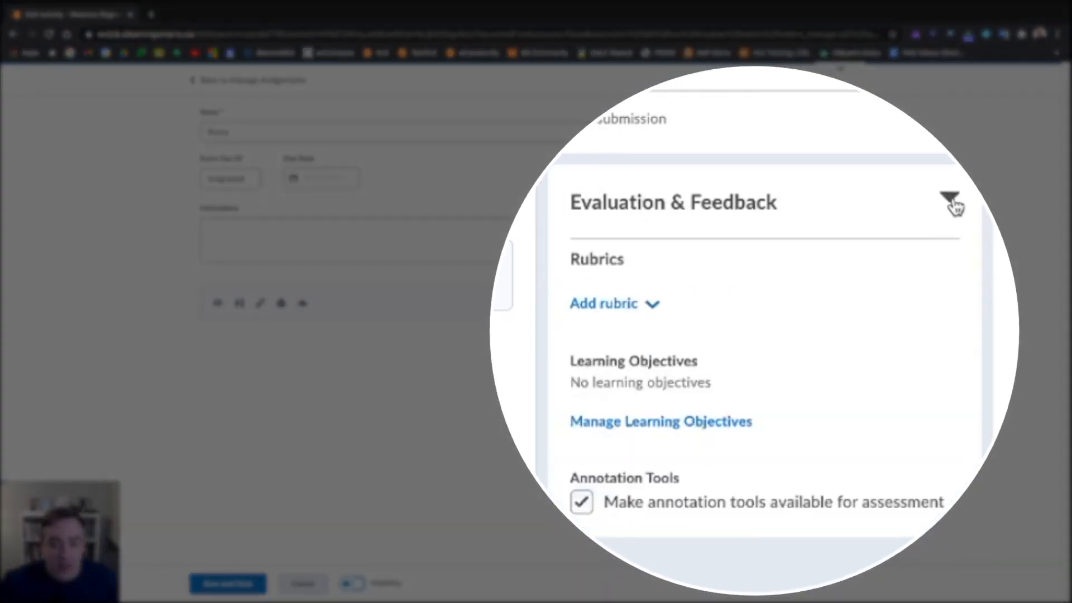
pyautogui.click(654, 310)
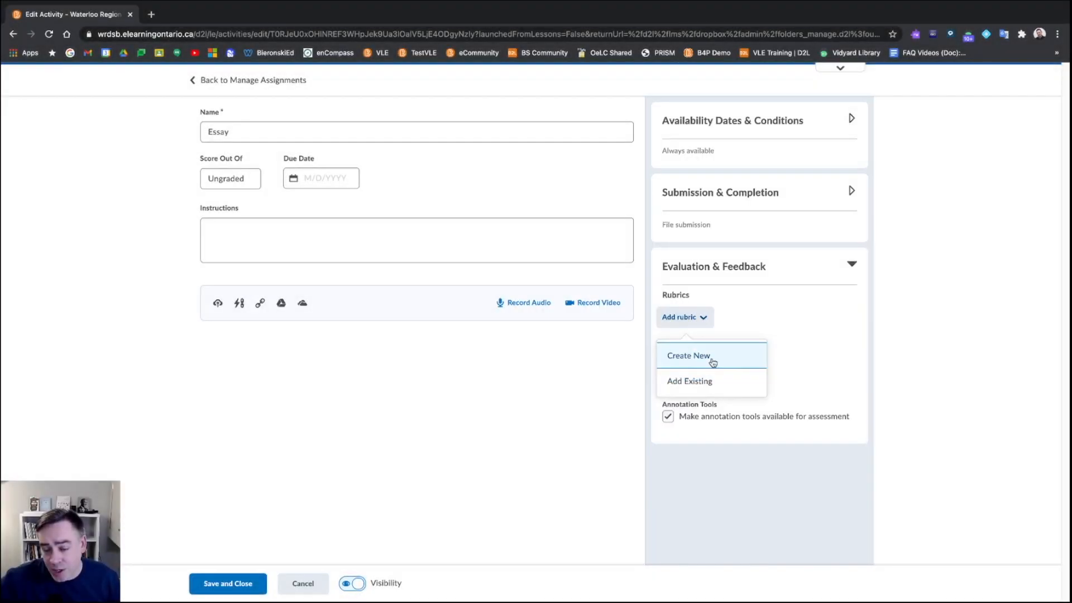
pyautogui.click(700, 385)
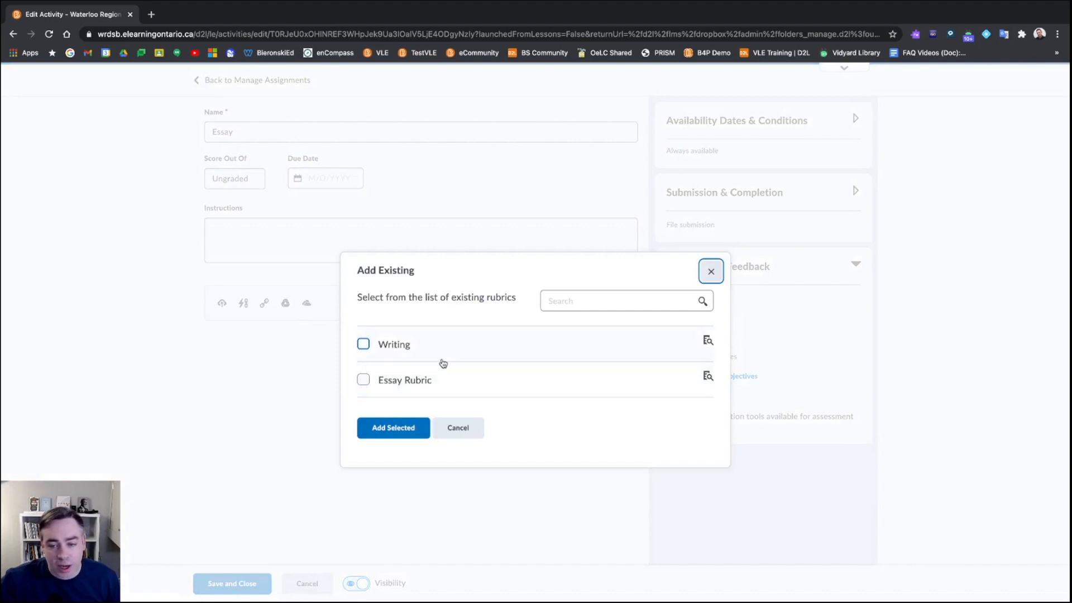
pyautogui.click(708, 380)
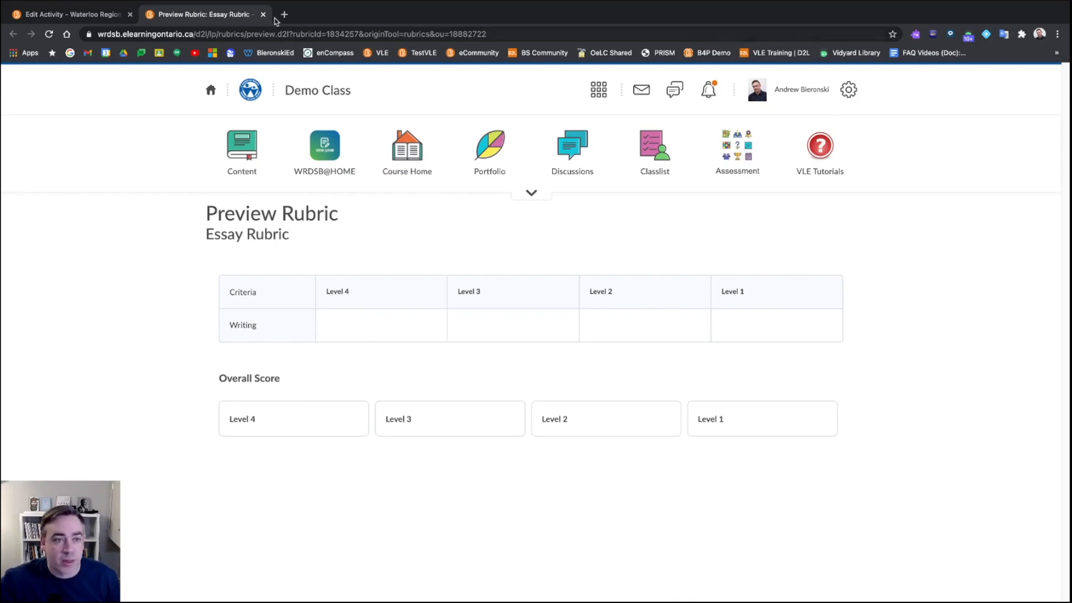
pyautogui.click(263, 14)
# Attach the existing Essay Rubric to the Essay assignment and save the assignment.
pyautogui.click(364, 380)
pyautogui.click(385, 428)
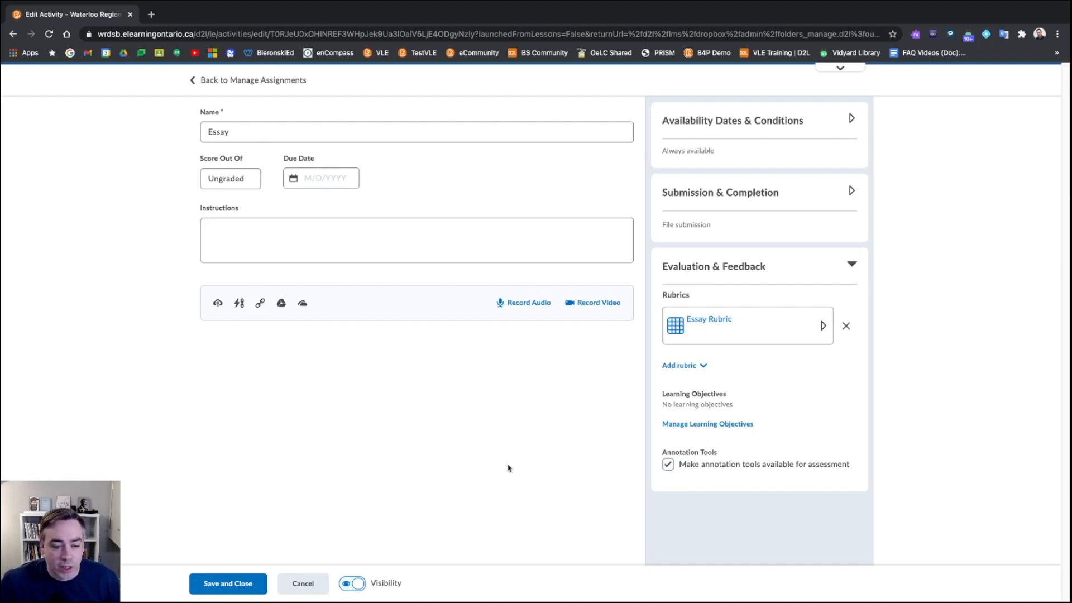
pyautogui.click(235, 587)
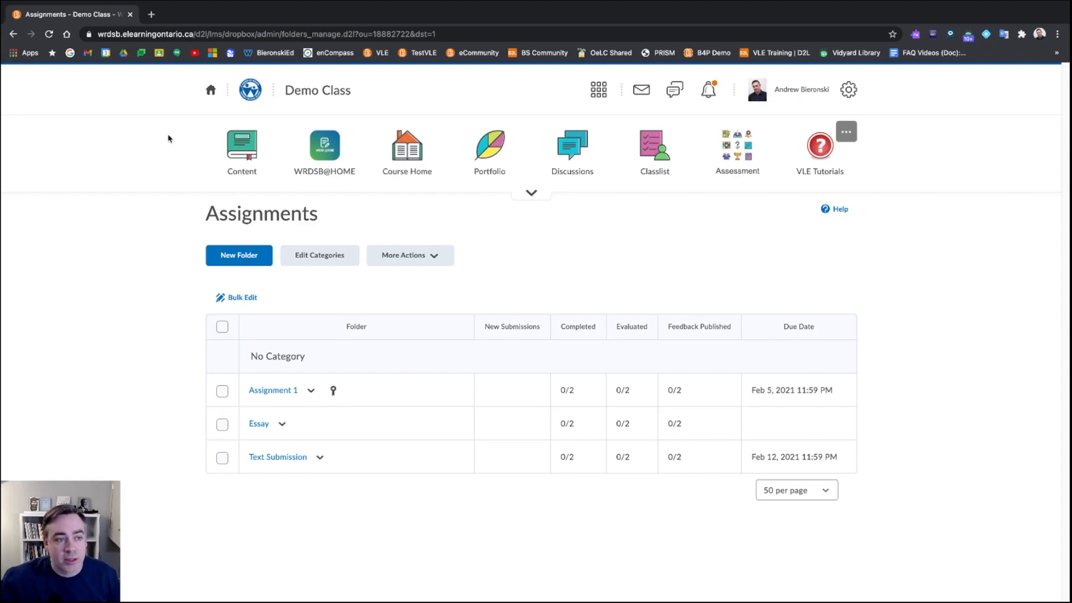
# Switch to the student view from the Demo Class homepage and open the course's assignments.
pyautogui.moveTo(176, 44)
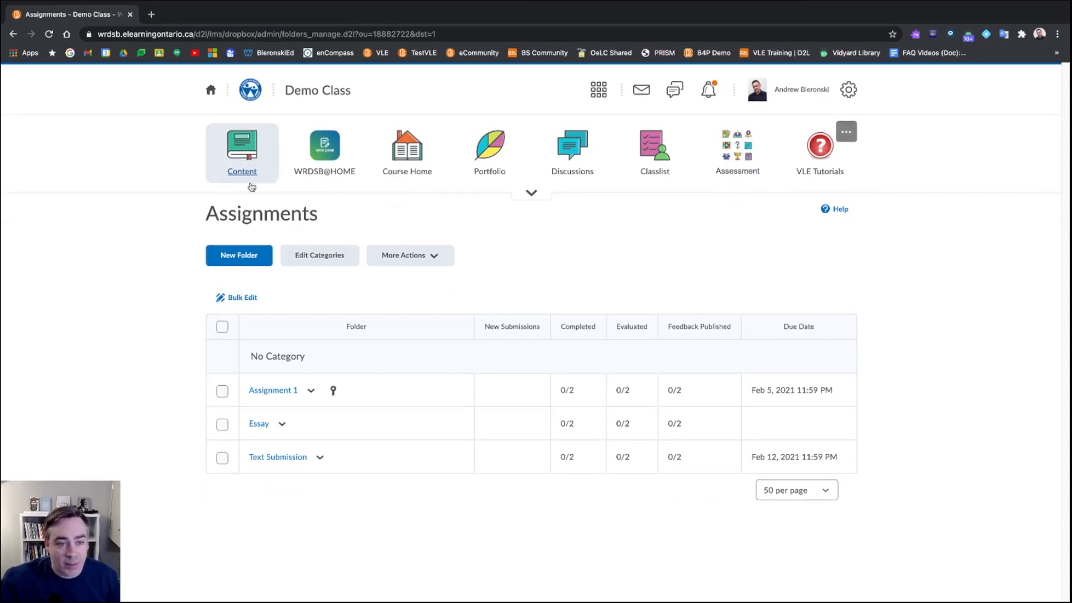
pyautogui.click(317, 91)
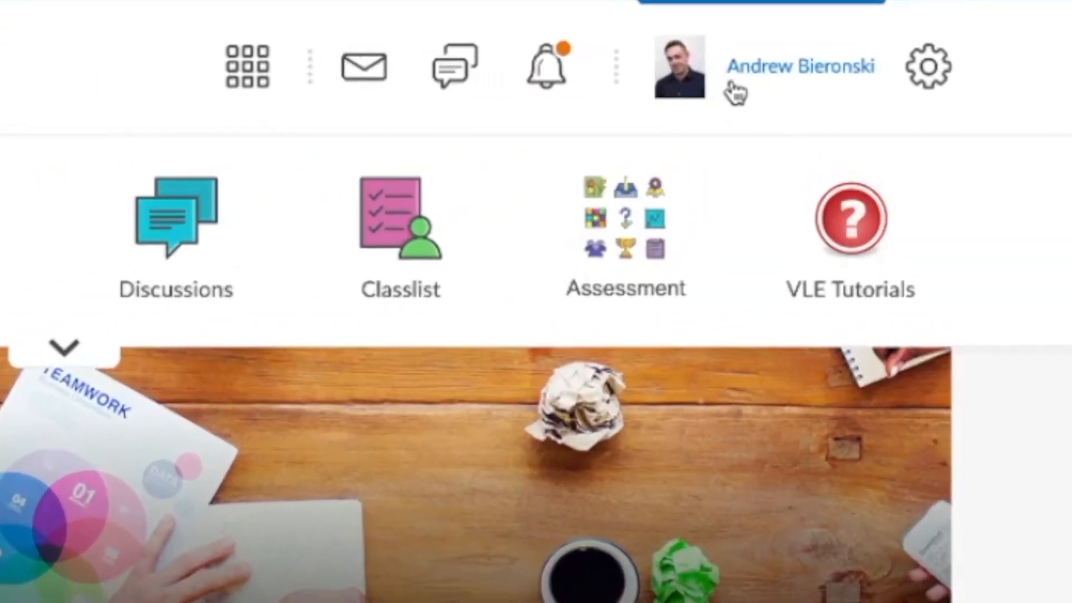
pyautogui.click(742, 92)
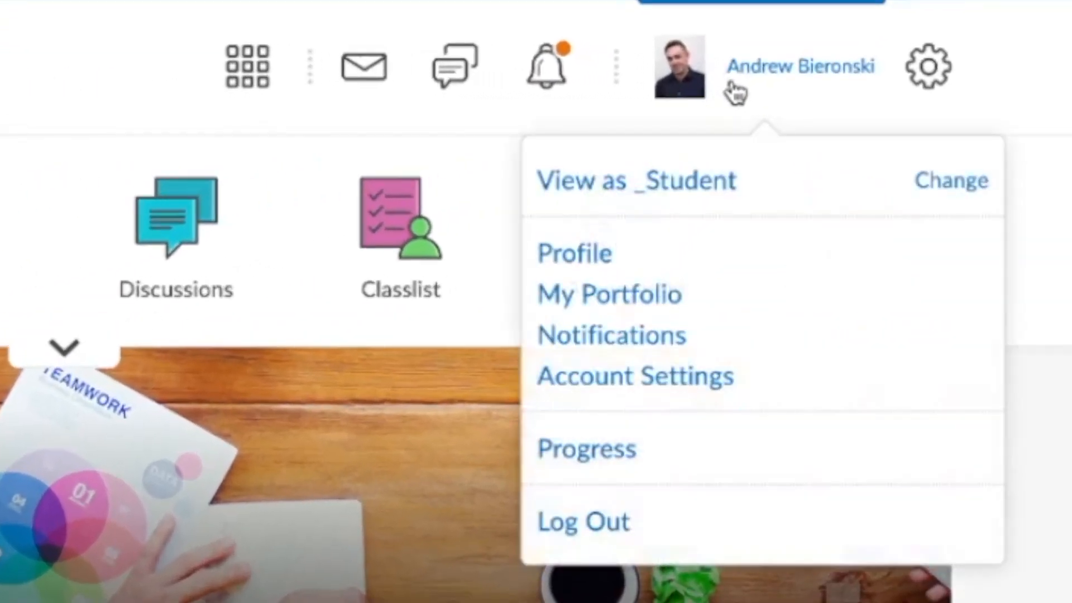
pyautogui.click(614, 186)
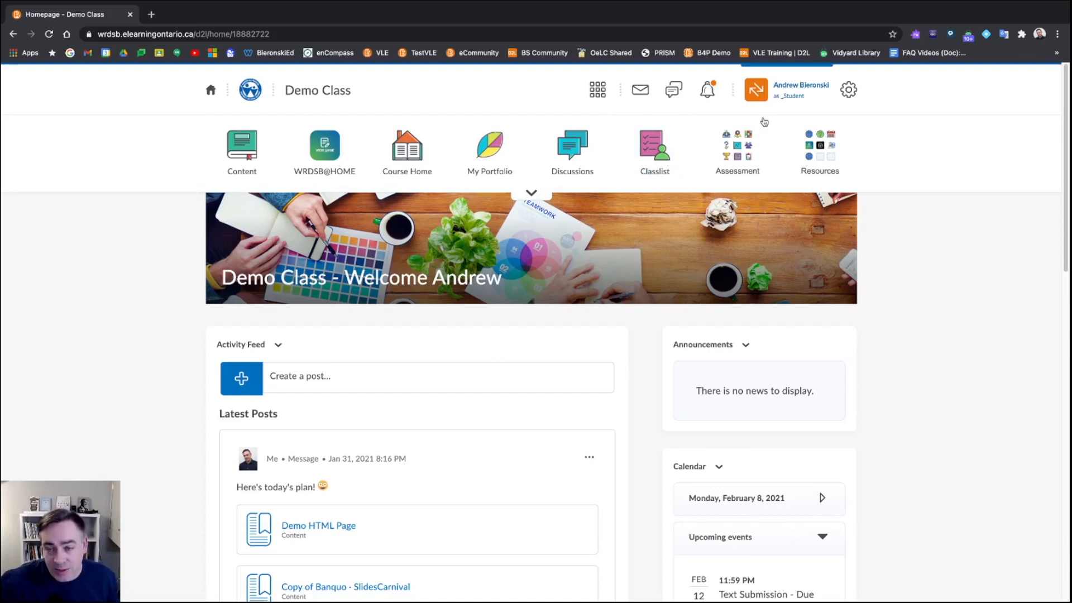
pyautogui.click(745, 151)
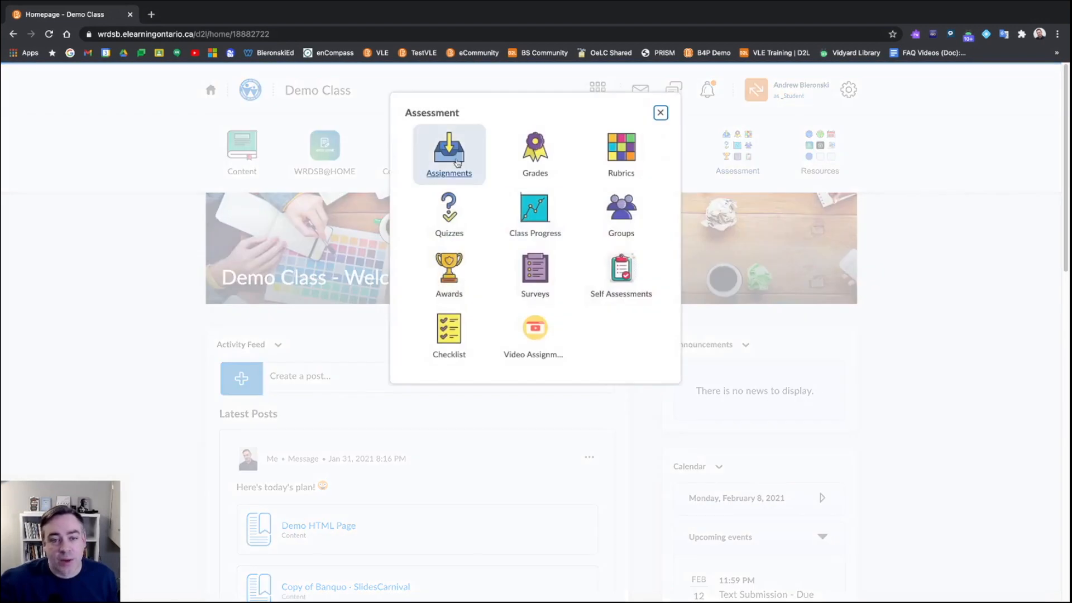
pyautogui.click(453, 174)
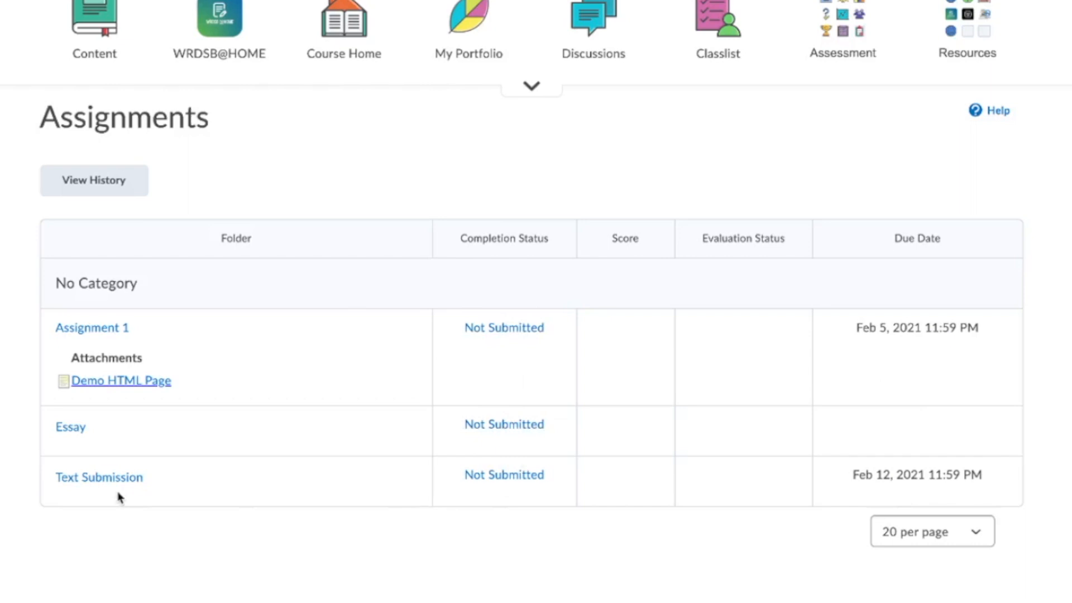
# Examine the Essay assignment's attached rubric and submission options as a student, and return to the assignments list without submitting.
pyautogui.click(71, 430)
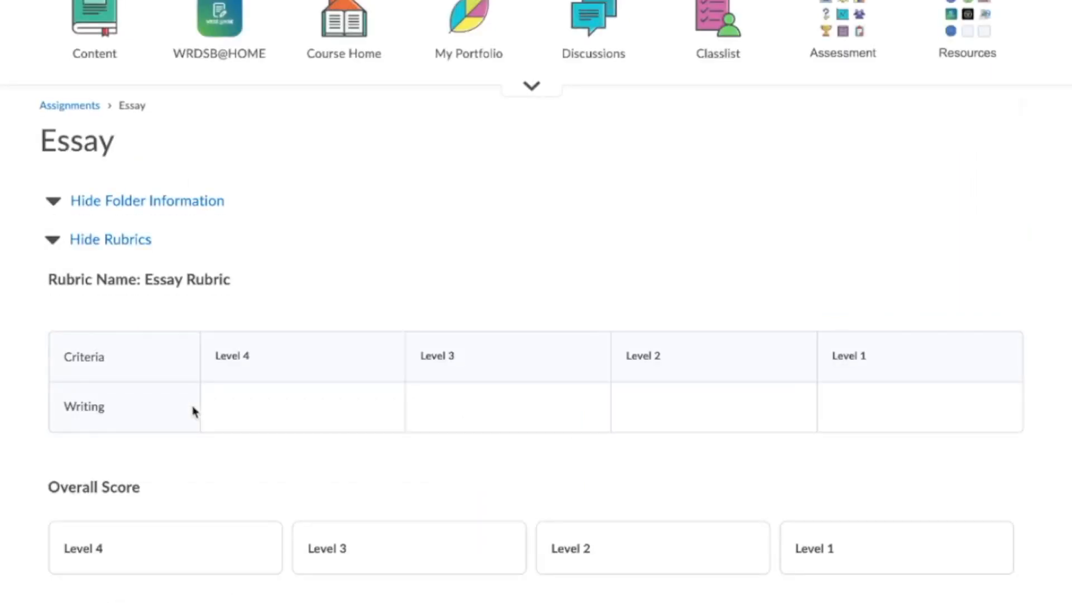
pyautogui.click(53, 208)
pyautogui.click(53, 208)
pyautogui.click(52, 240)
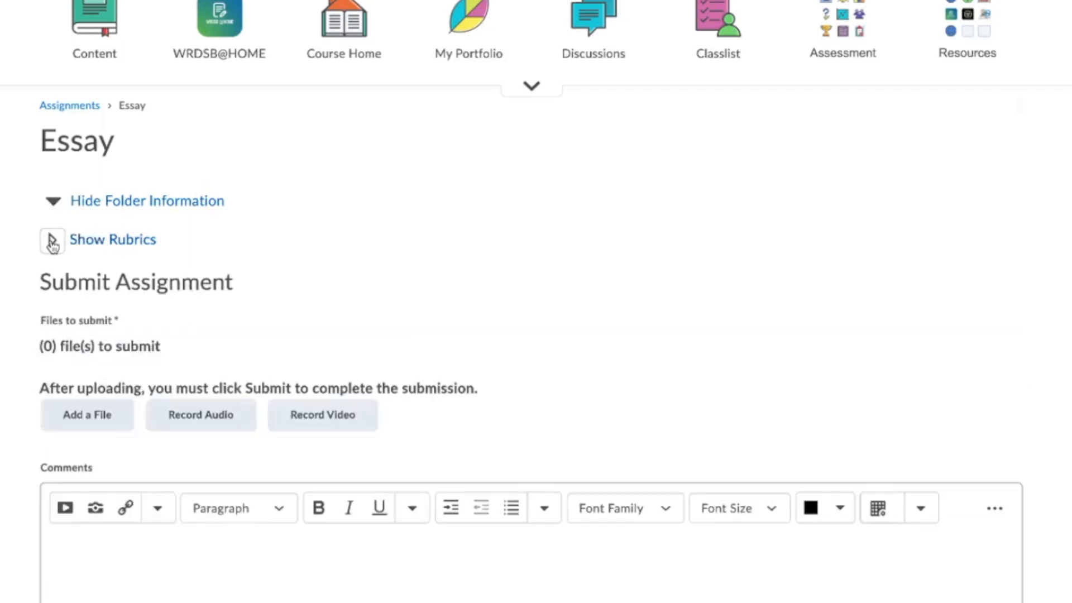
pyautogui.click(53, 242)
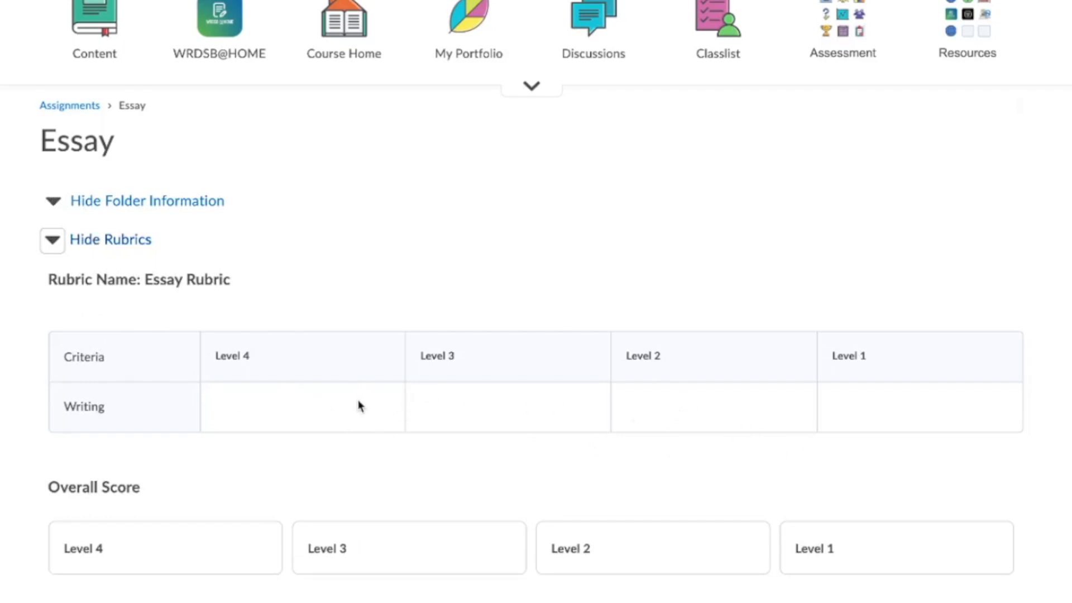
pyautogui.scroll(-2, 352, 406)
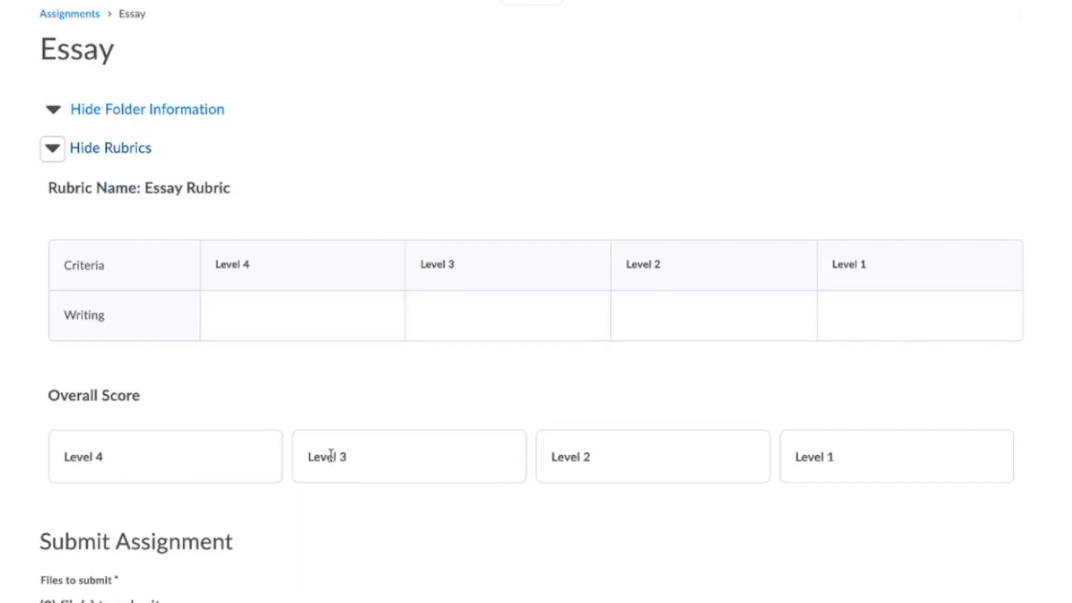
pyautogui.scroll(-6, 329, 474)
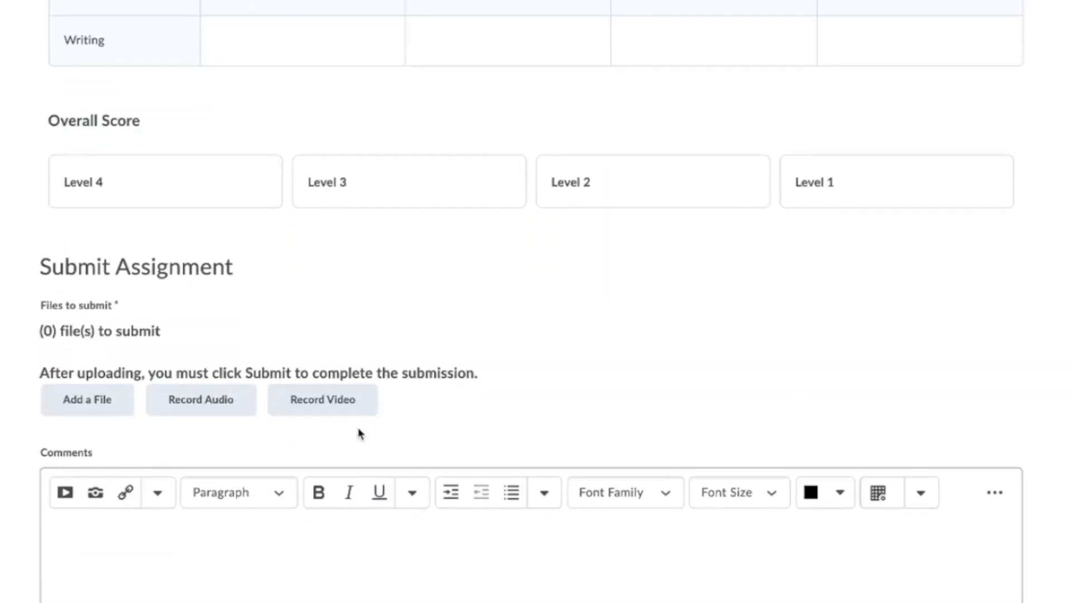
pyautogui.scroll(-1, 290, 433)
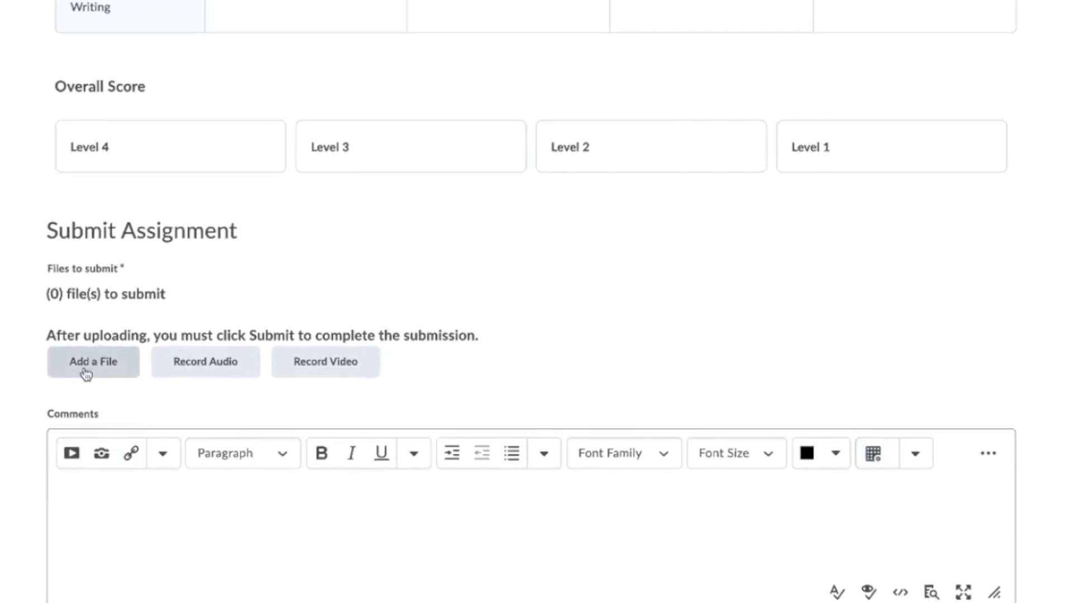
pyautogui.click(290, 578)
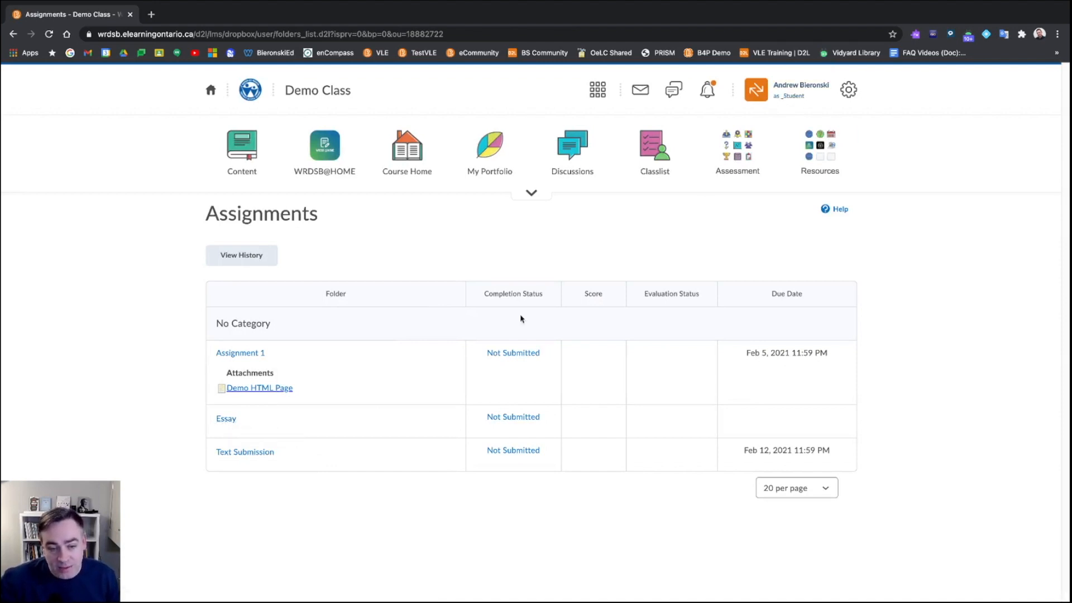
# Examine the Text Submission assignment's text editor and its Insert Stuff options as a student, and return to the assignments list without submitting.
pyautogui.click(246, 453)
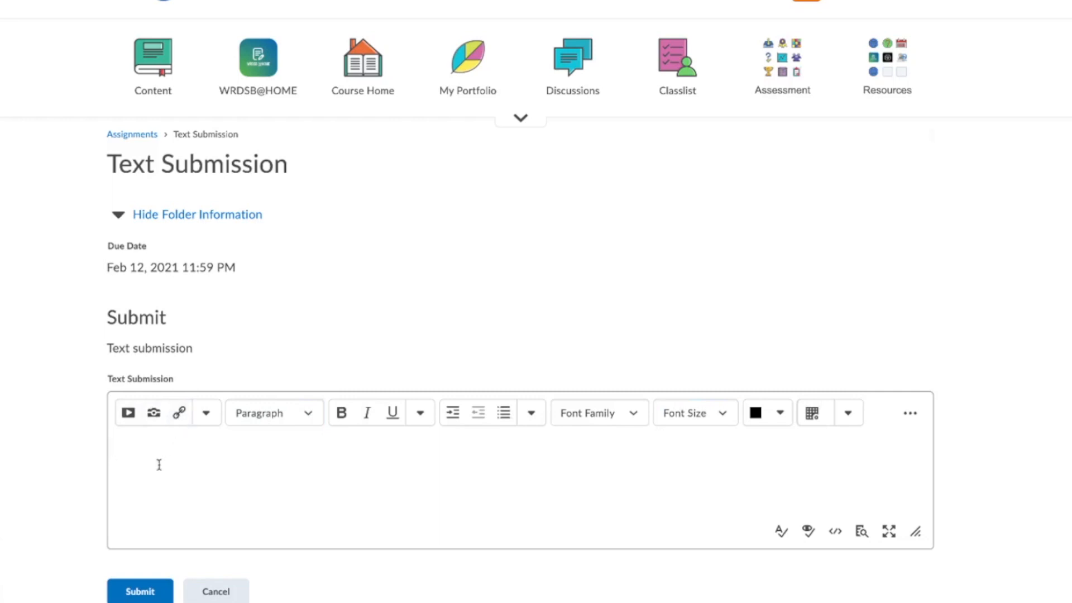
pyautogui.click(129, 414)
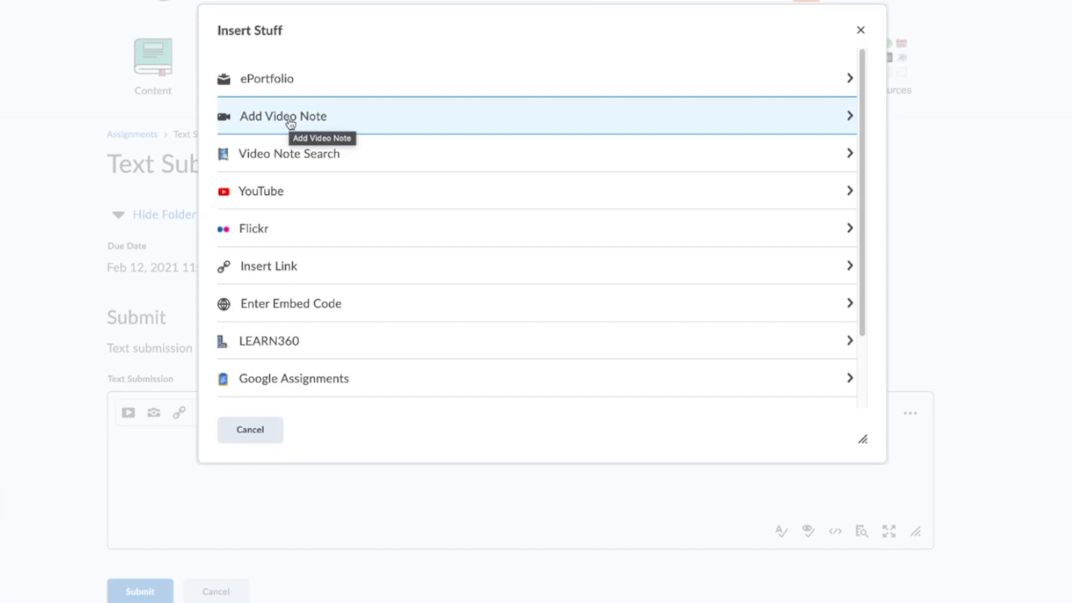
pyautogui.click(866, 32)
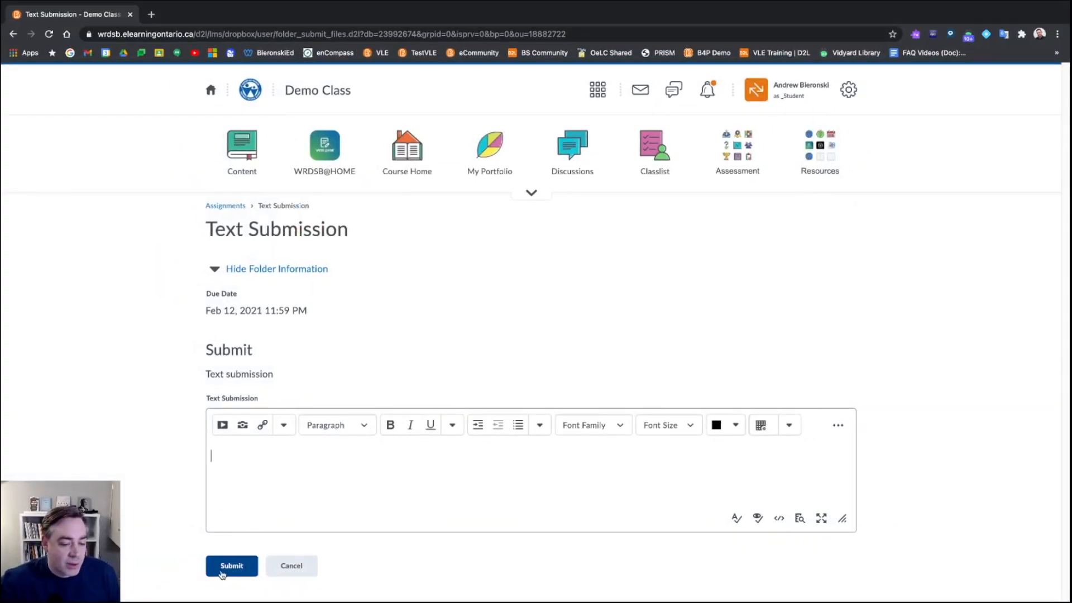
pyautogui.click(284, 568)
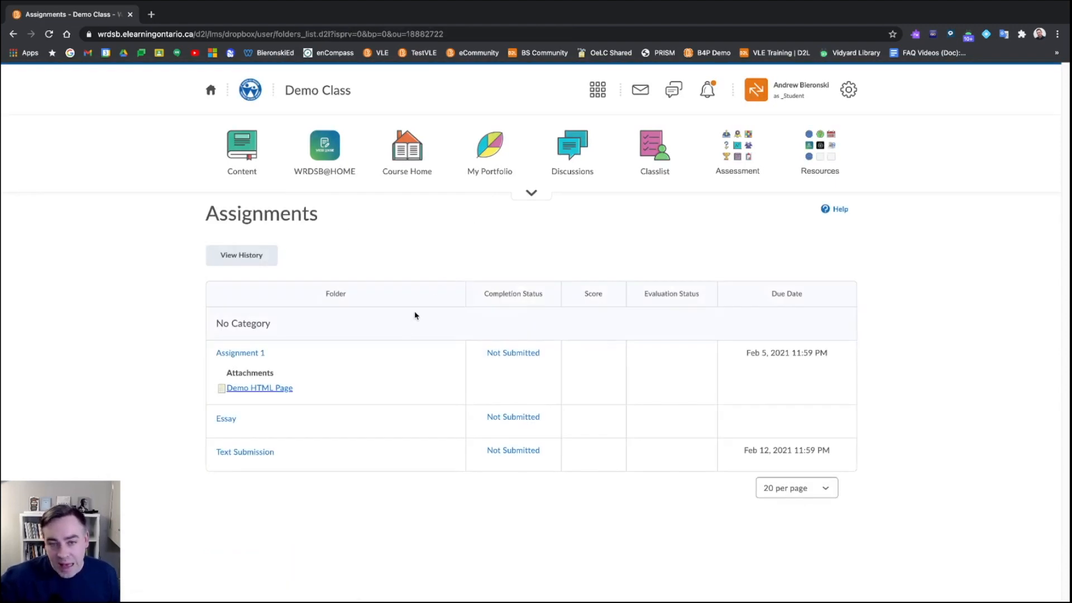
# Exit the student view and switch to the incognito browser window signed in to the demo student account.
pyautogui.click(785, 98)
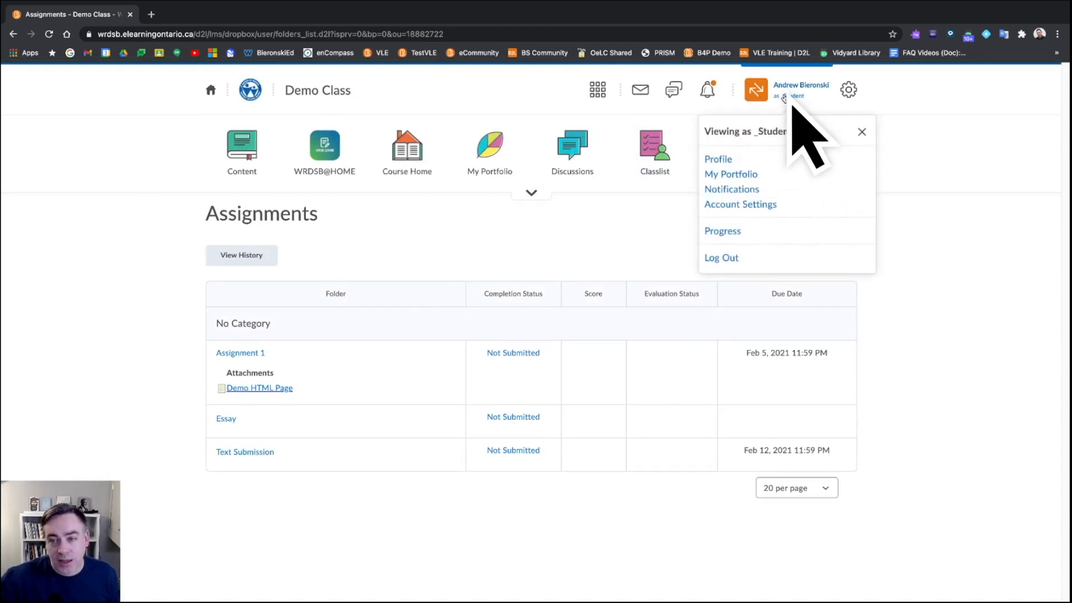
pyautogui.click(864, 130)
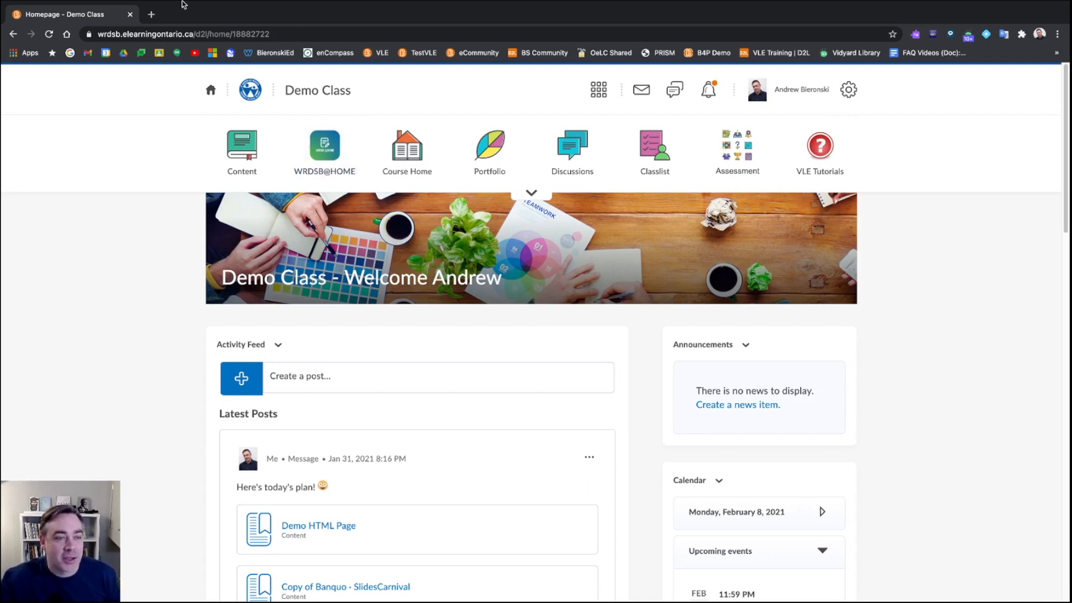
pyautogui.moveTo(181, 3)
pyautogui.click(38, 23)
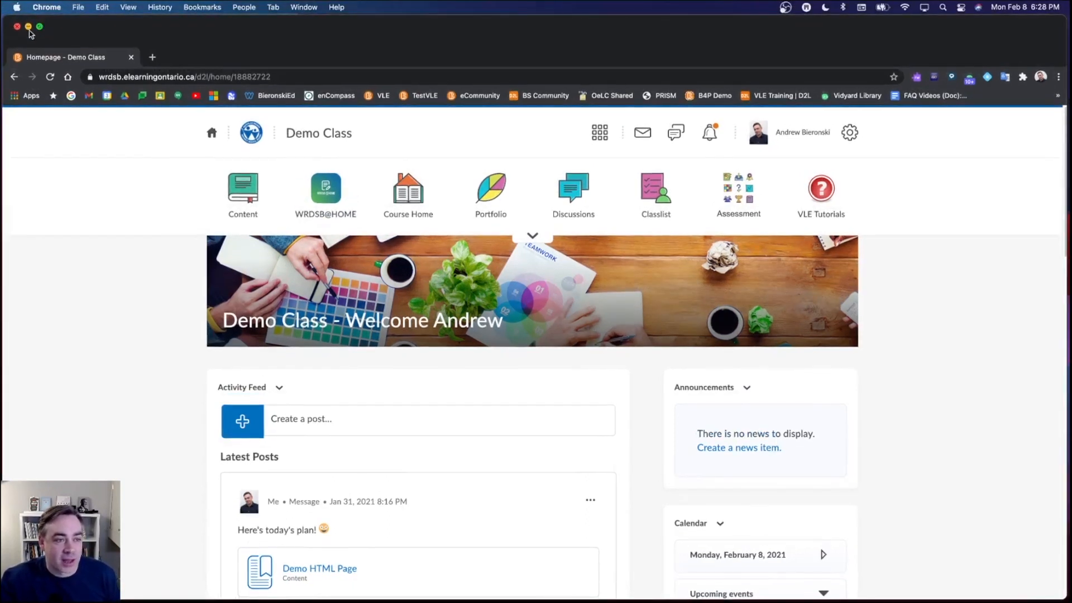
pyautogui.click(28, 26)
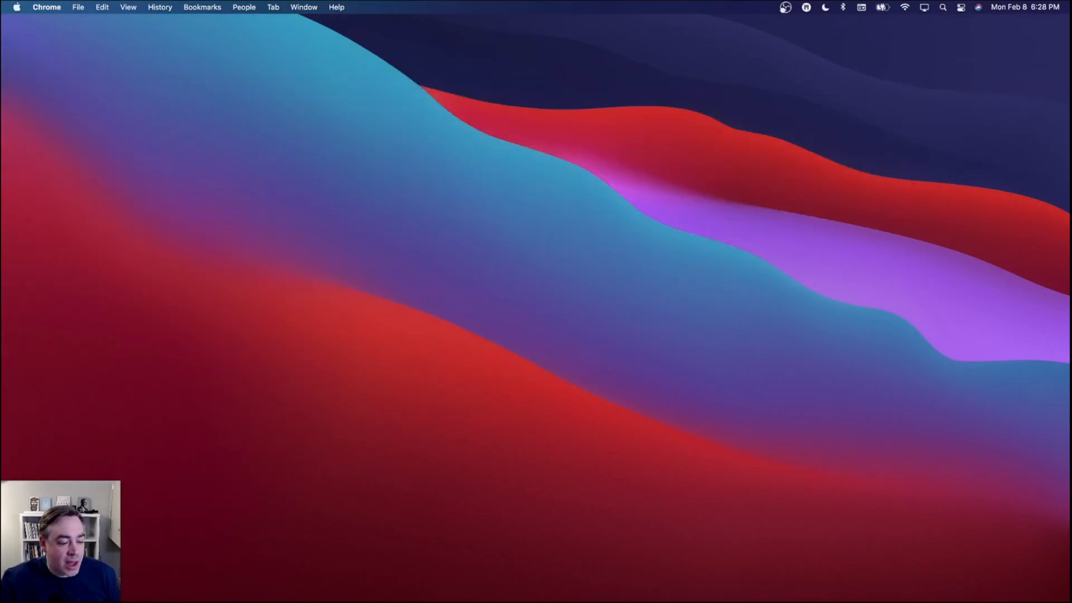
pyautogui.click(56, 595)
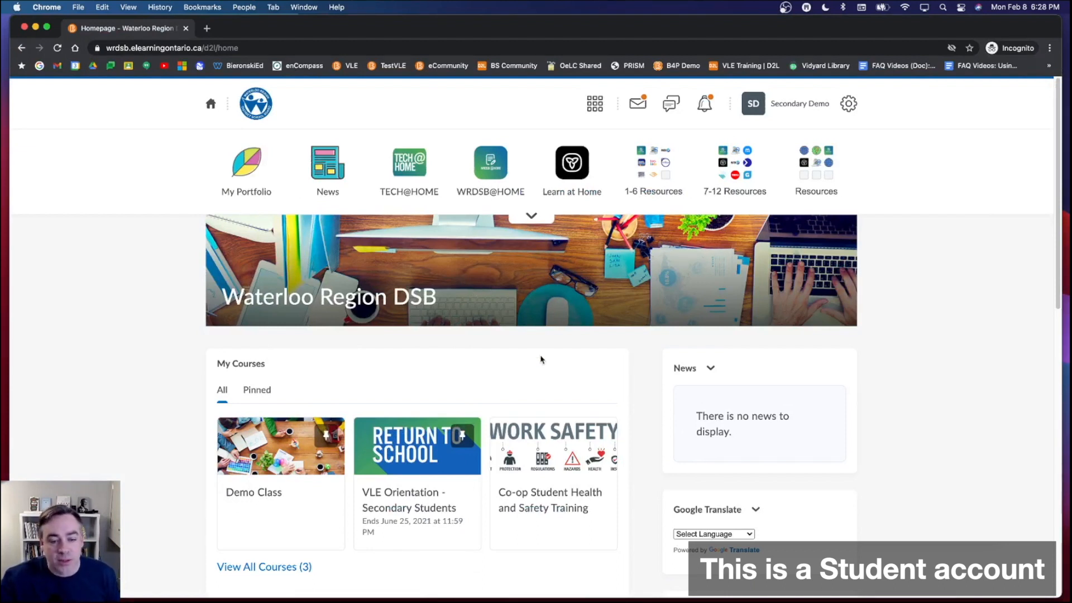
# Open Demo Class from the student account, look over its homepage, and bring up the course's assignments.
pyautogui.click(270, 475)
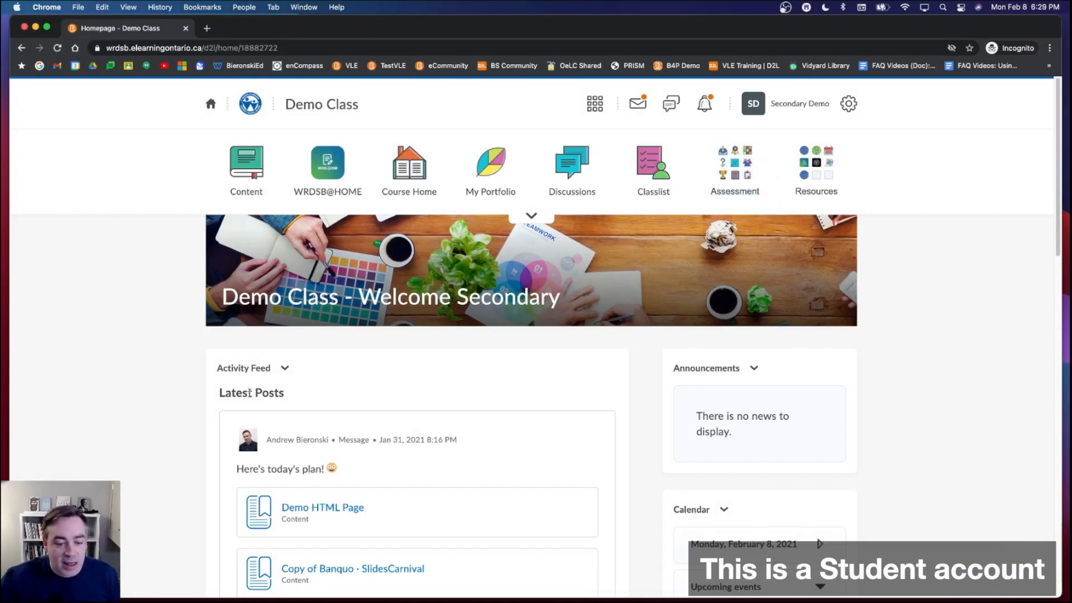
pyautogui.scroll(-2, 294, 404)
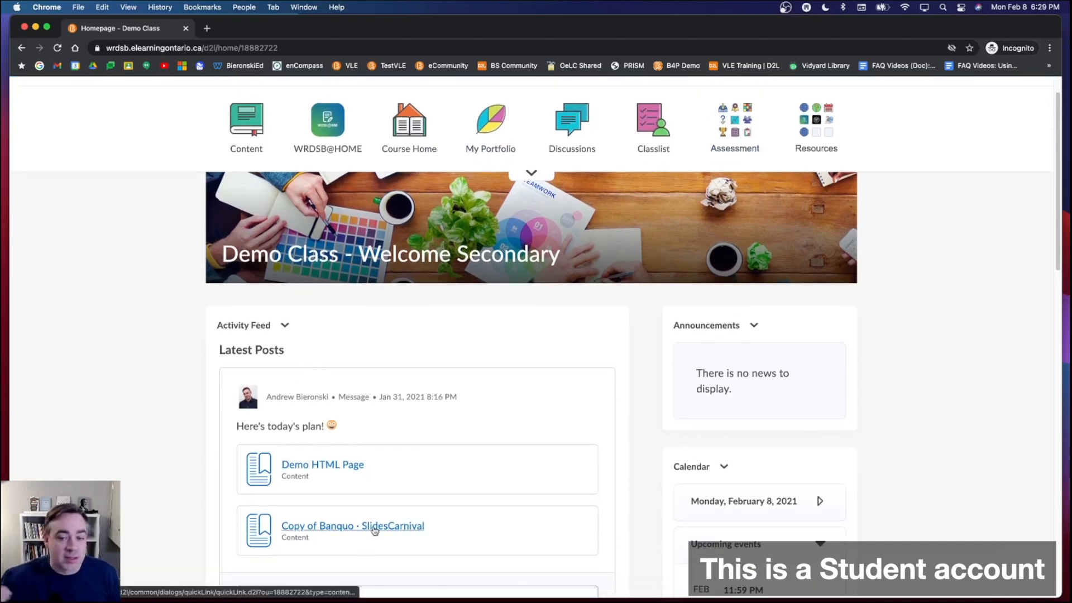
pyautogui.scroll(2, 347, 330)
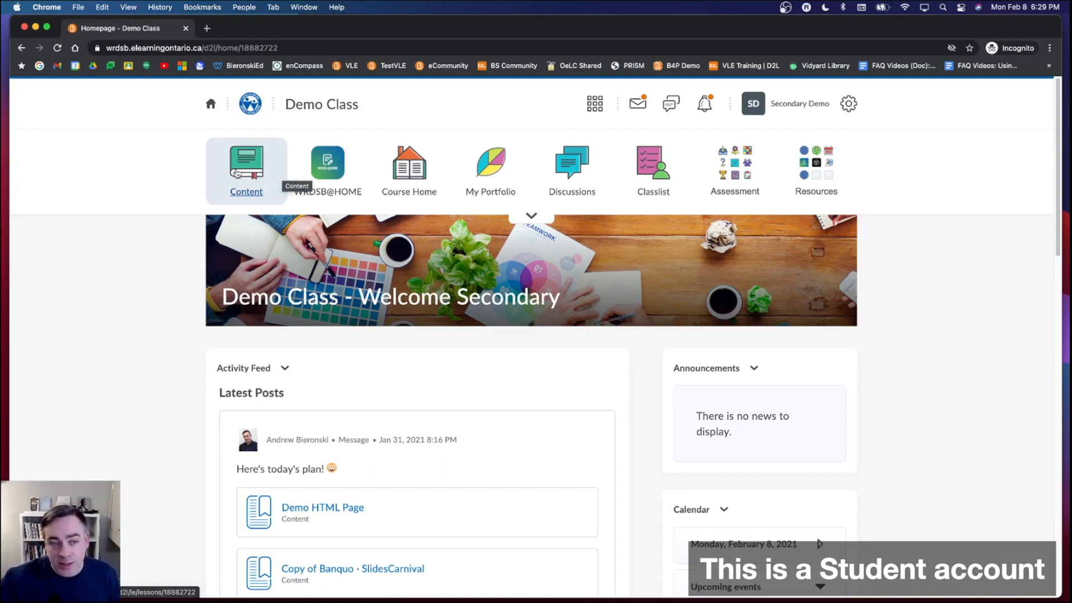
pyautogui.click(751, 173)
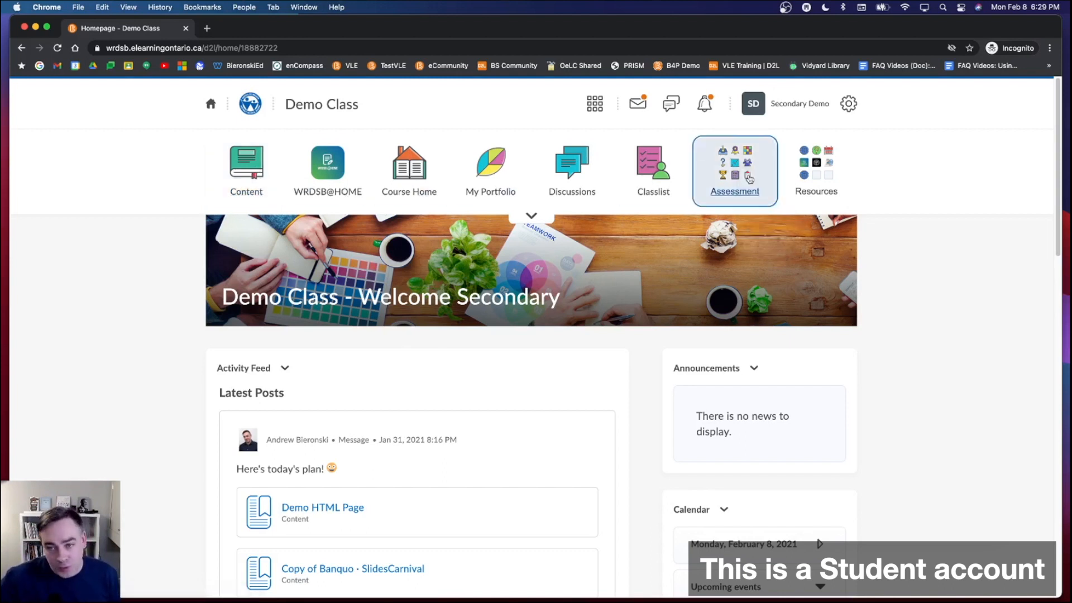
pyautogui.click(454, 174)
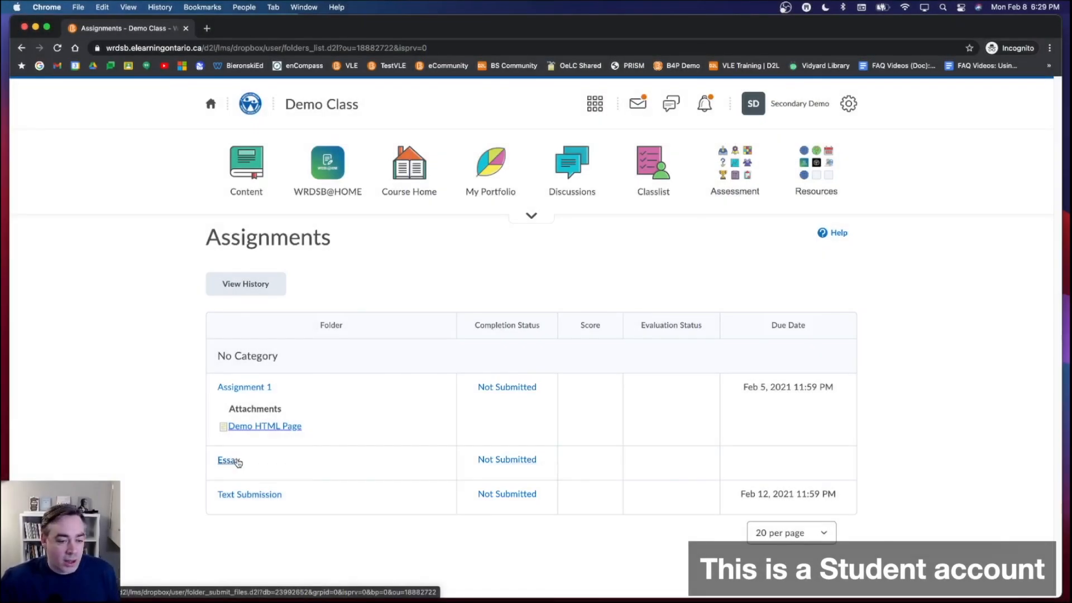
# Open the Essay assignment and examine its rubric, file and recording options, submission reminder and comments area.
pyautogui.click(237, 463)
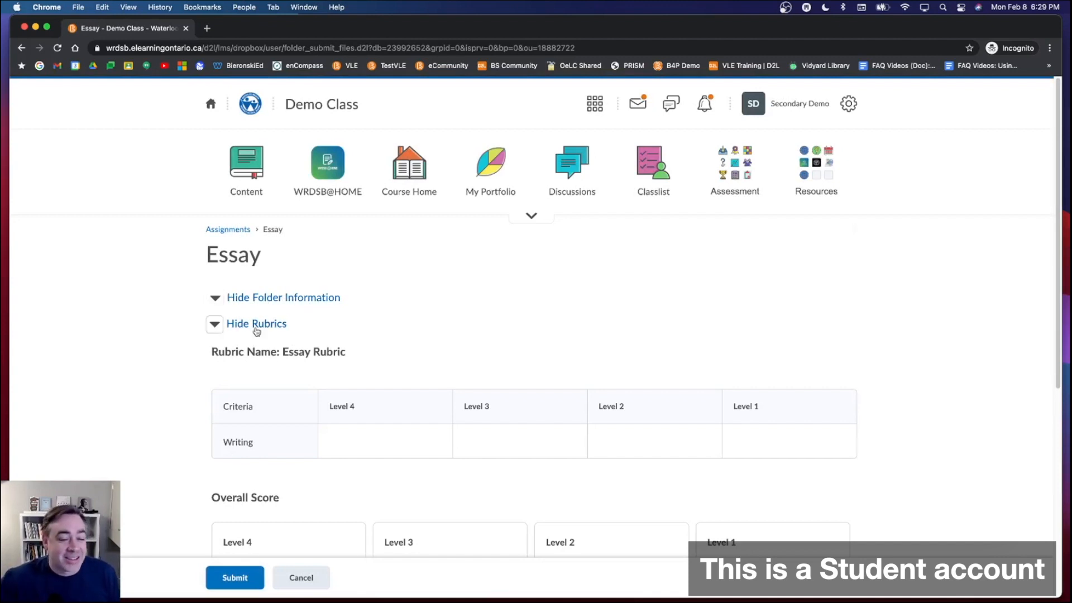
pyautogui.scroll(-1, 290, 430)
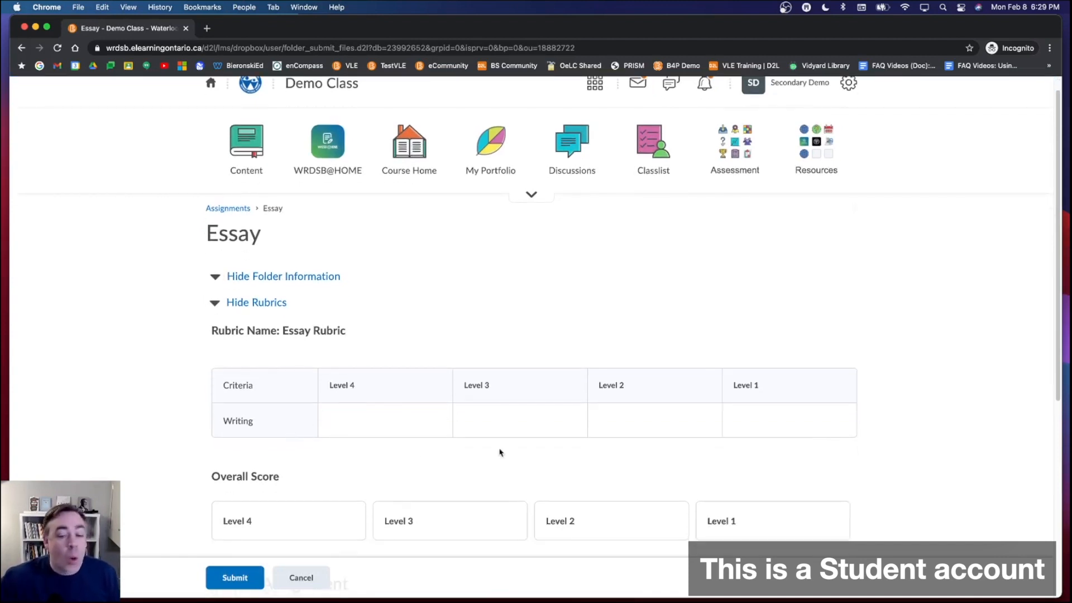
pyautogui.scroll(-1, 631, 429)
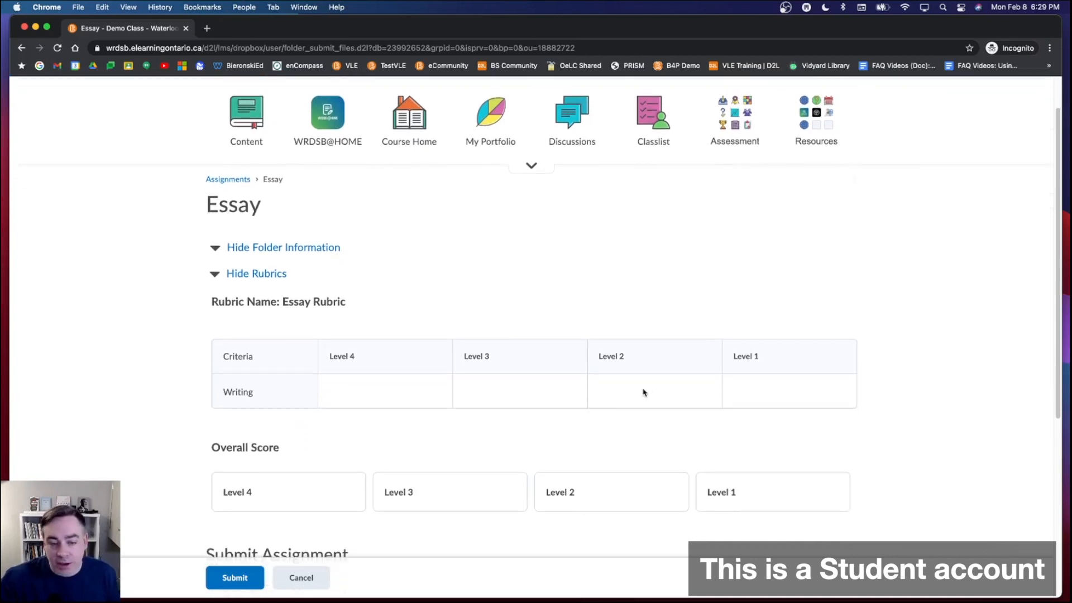
pyautogui.scroll(-8, 636, 380)
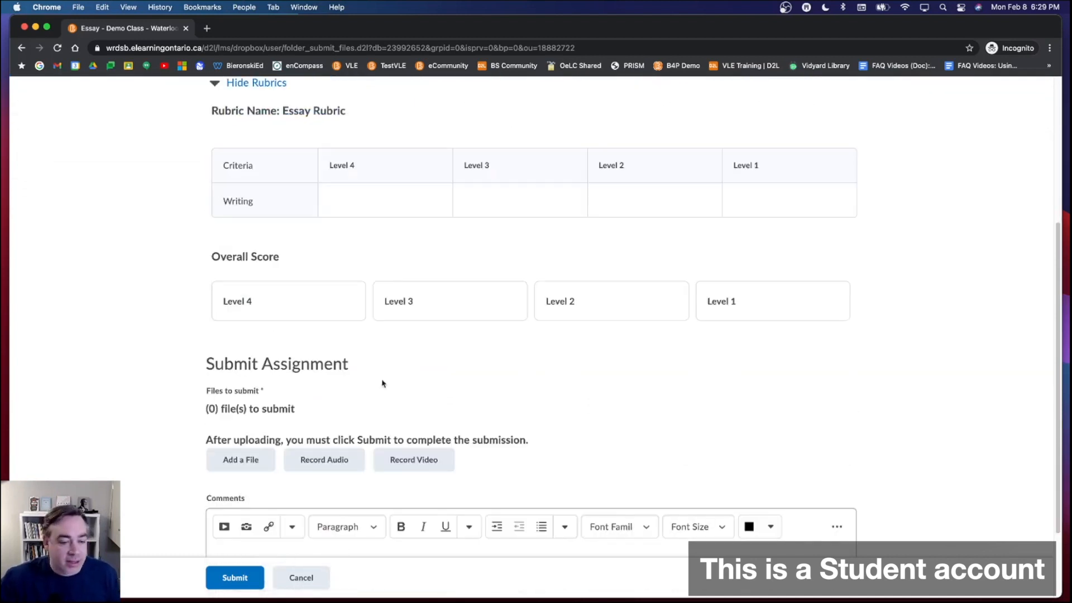
pyautogui.scroll(-1, 364, 390)
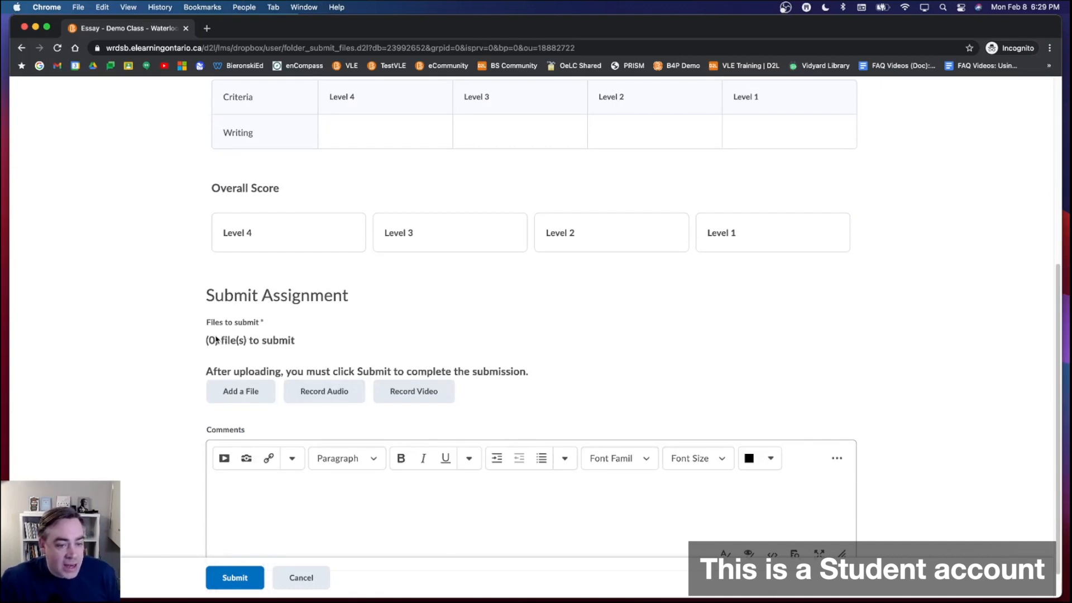
pyautogui.scroll(-1, 220, 349)
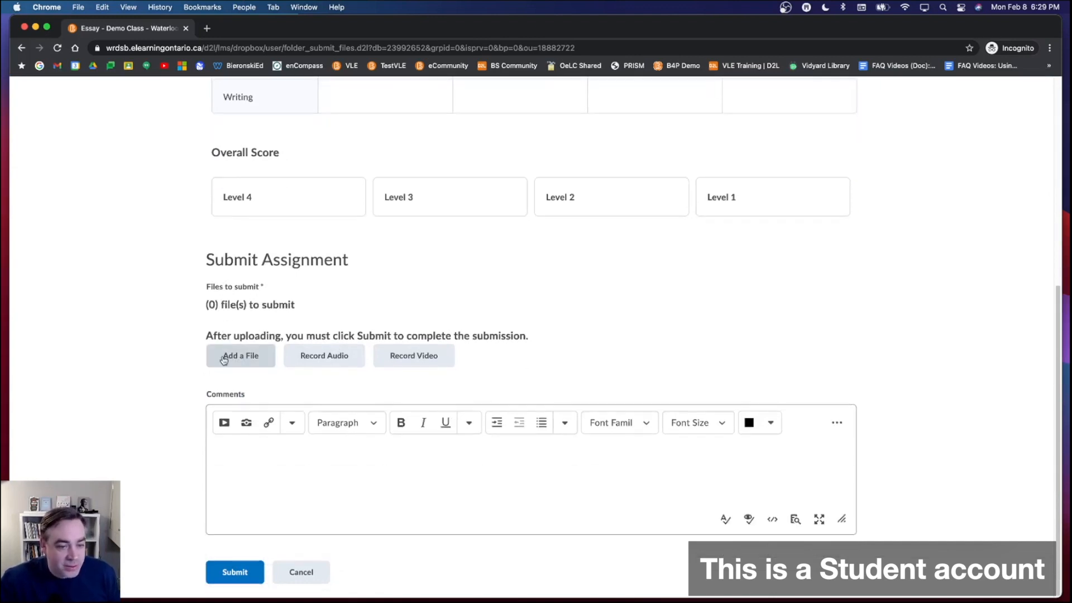
pyautogui.moveTo(205, 335); pyautogui.dragTo(529, 335)
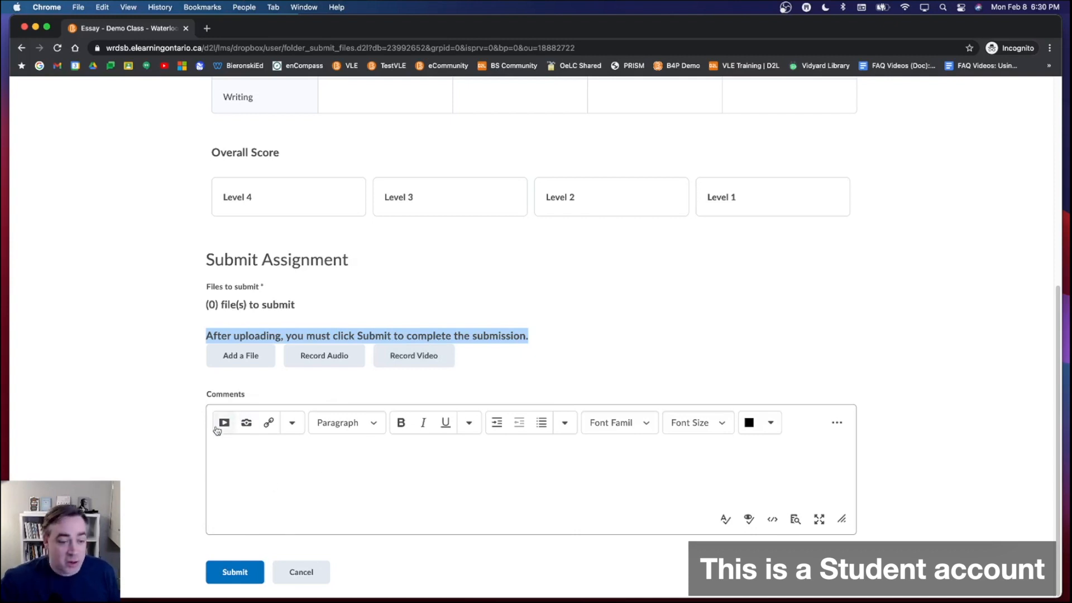
pyautogui.click(266, 483)
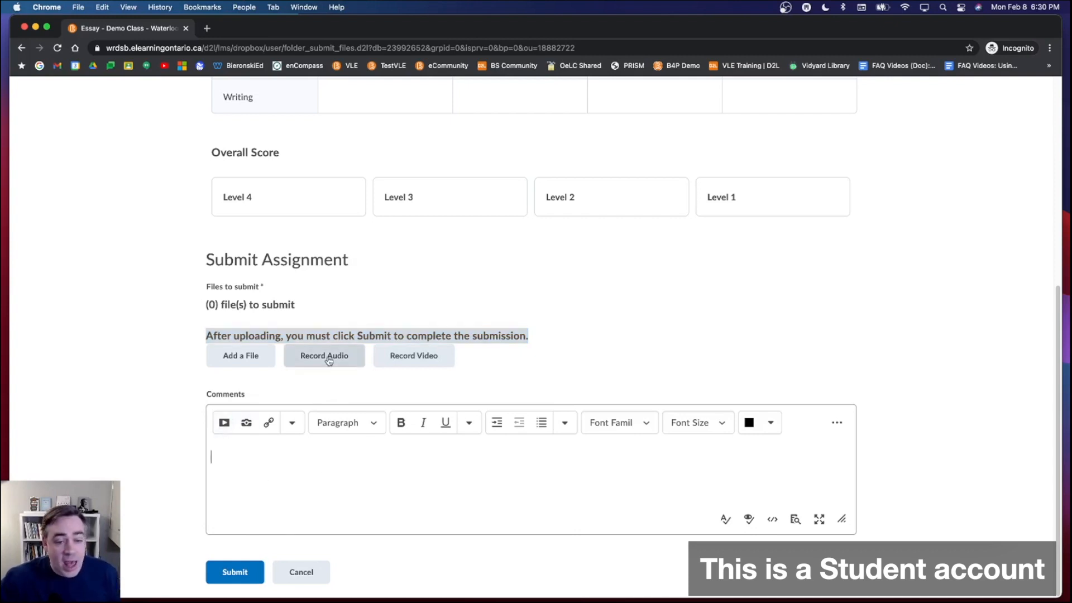
pyautogui.click(606, 357)
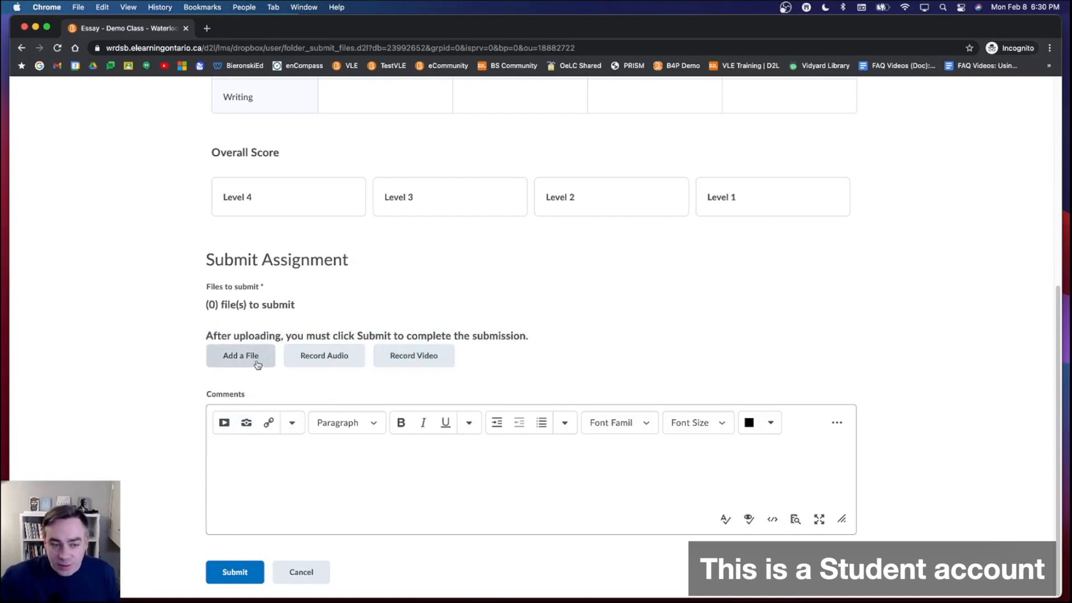
# View the sources available for adding a file to the Essay submission, and return to the assignments list without submitting.
pyautogui.click(235, 357)
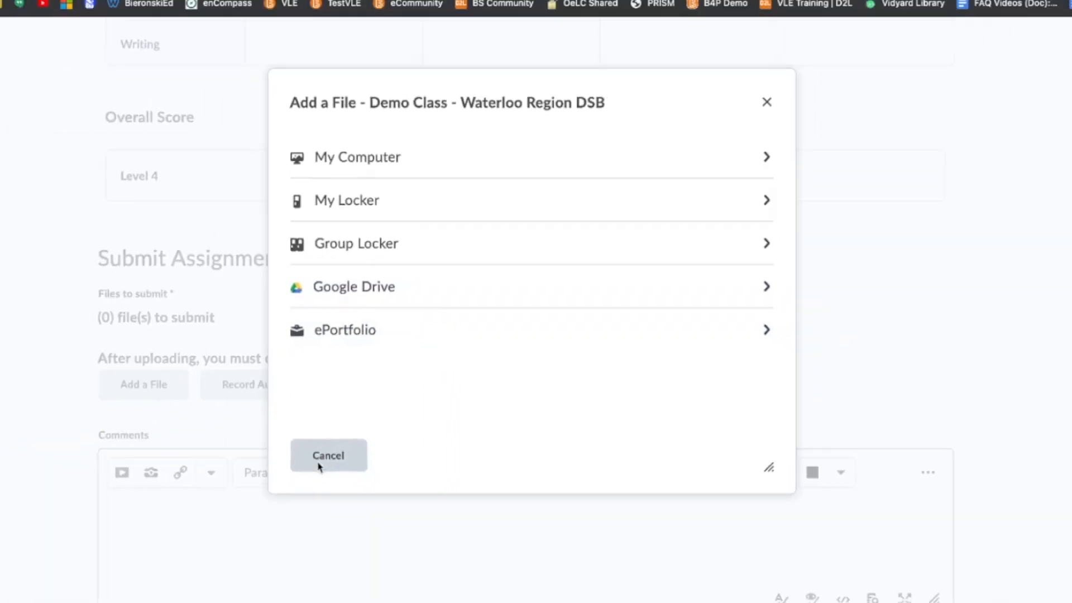
pyautogui.click(320, 466)
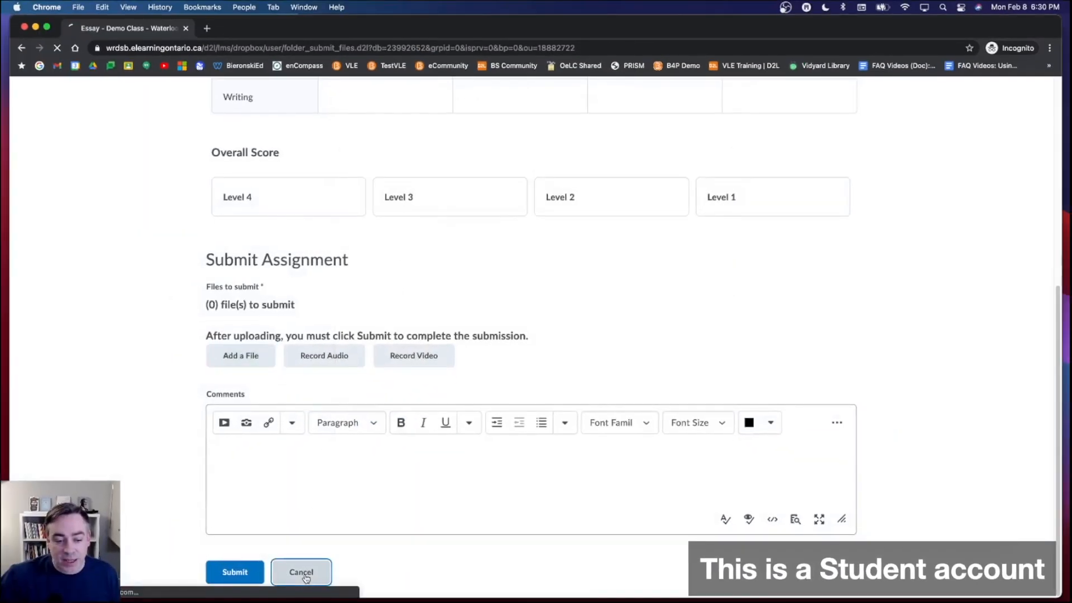
pyautogui.click(299, 575)
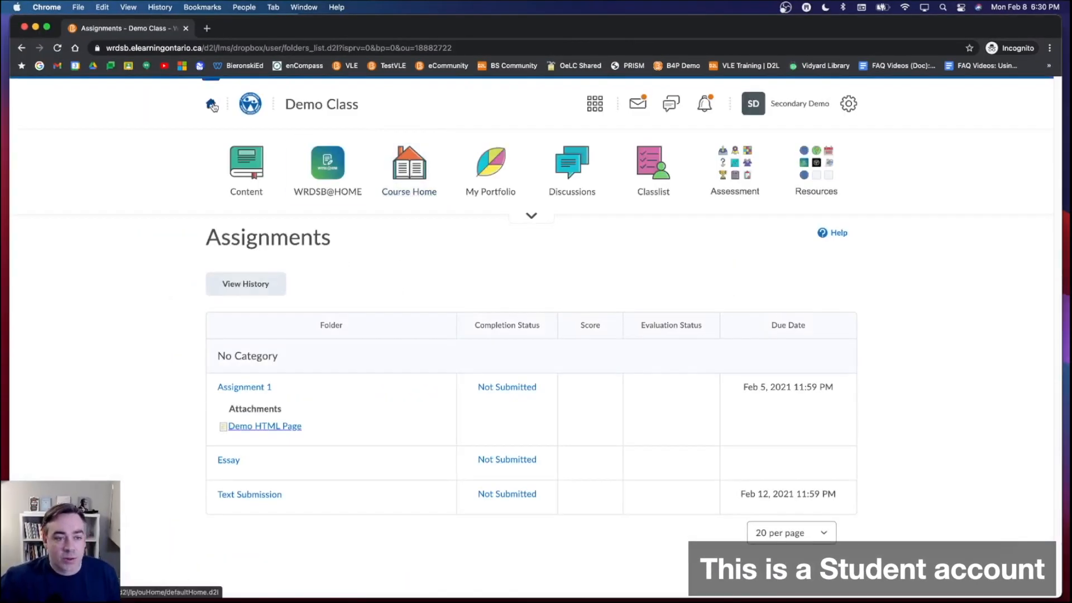
# Go to the Waterloo Region DSB homepage and locate the Google Apps widget below the courses.
pyautogui.click(211, 106)
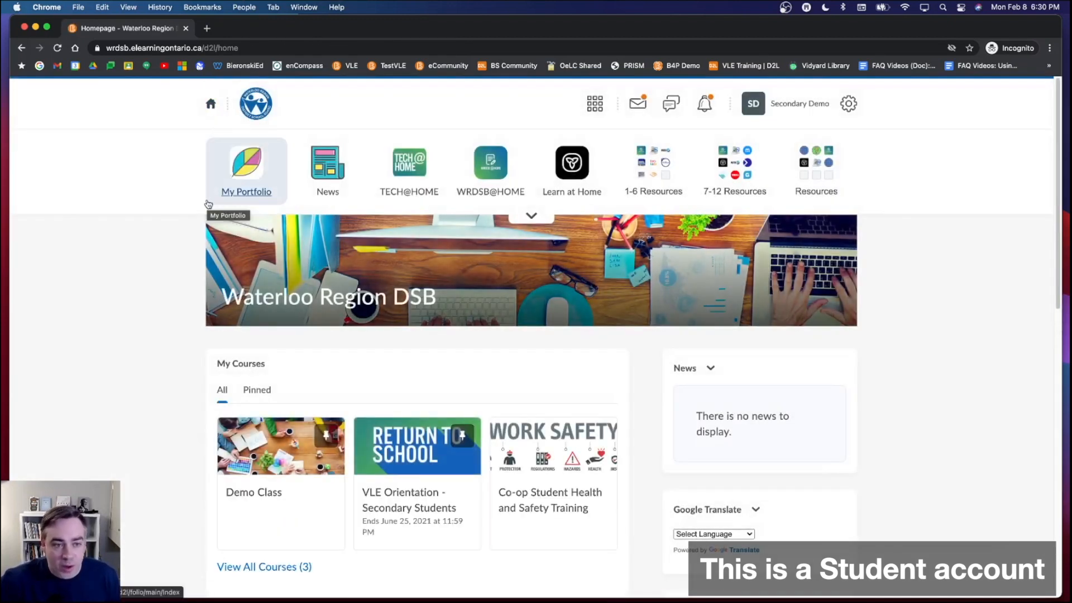
pyautogui.scroll(-4, 203, 215)
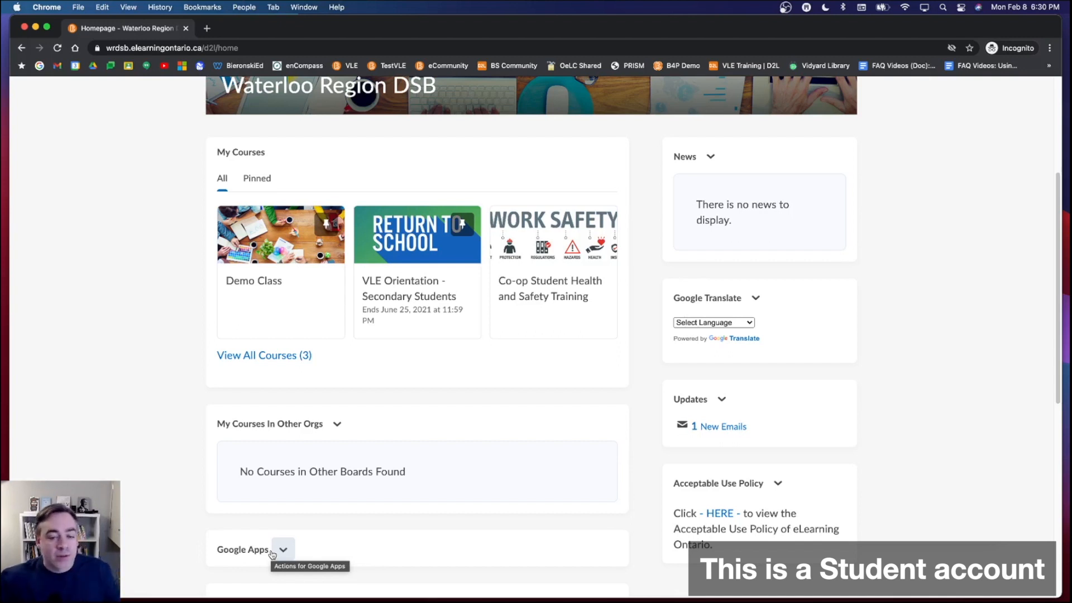
pyautogui.scroll(4, 267, 427)
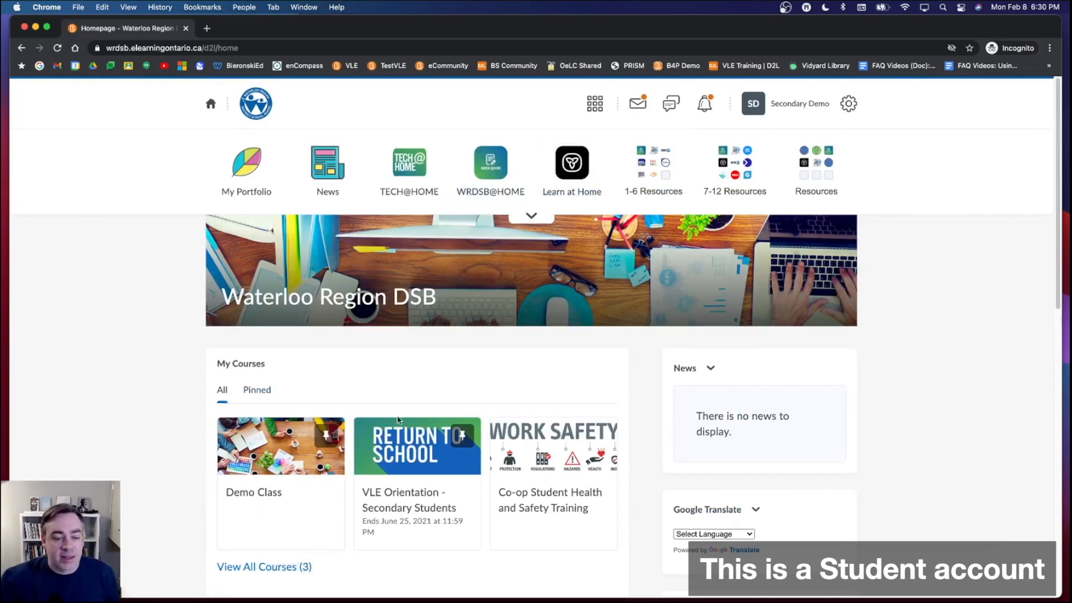
# Reopen the Essay assignment in Demo Class and go to its Submit Assignment section.
pyautogui.click(259, 449)
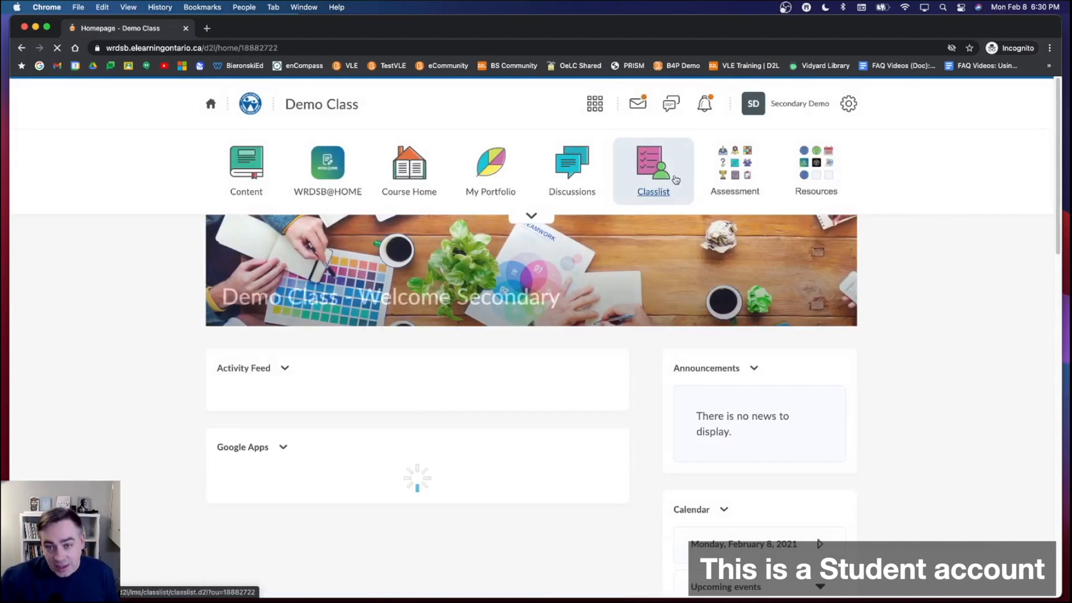
pyautogui.click(735, 167)
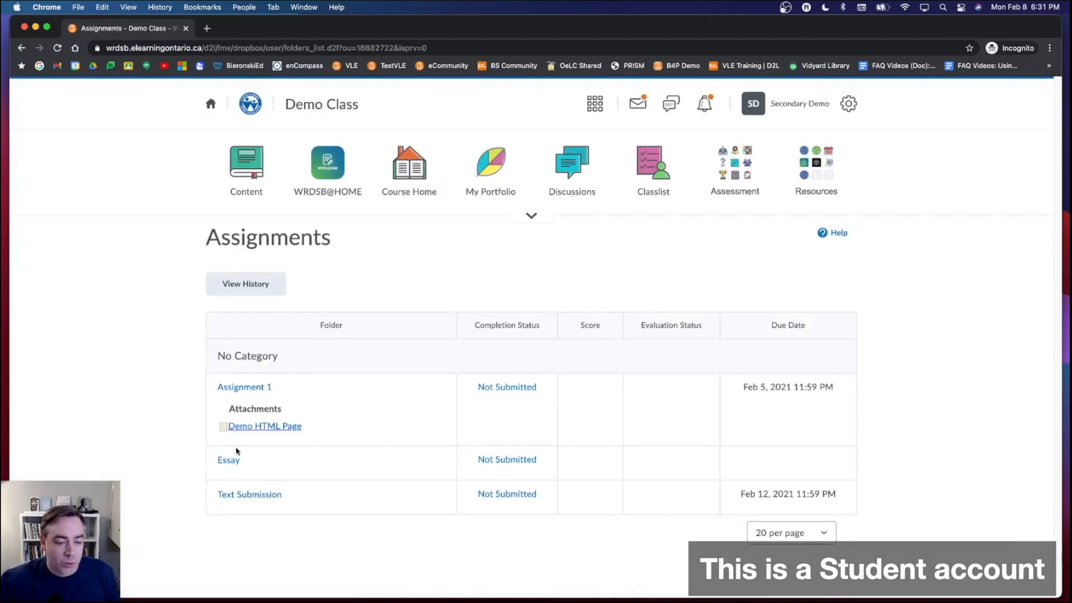
pyautogui.click(227, 462)
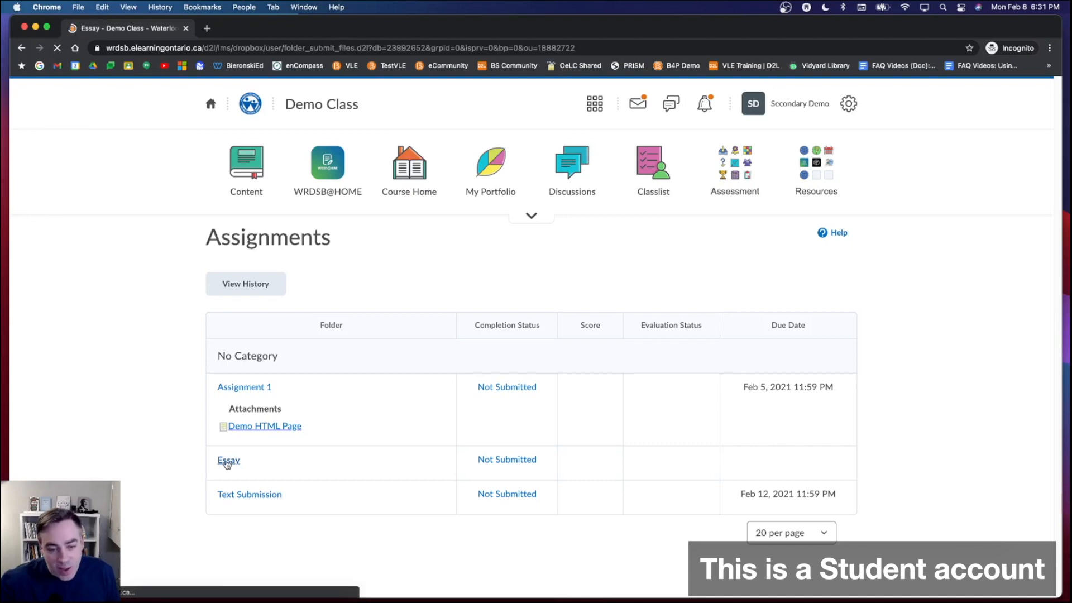
pyautogui.scroll(-3, 352, 373)
pyautogui.scroll(-3, 351, 374)
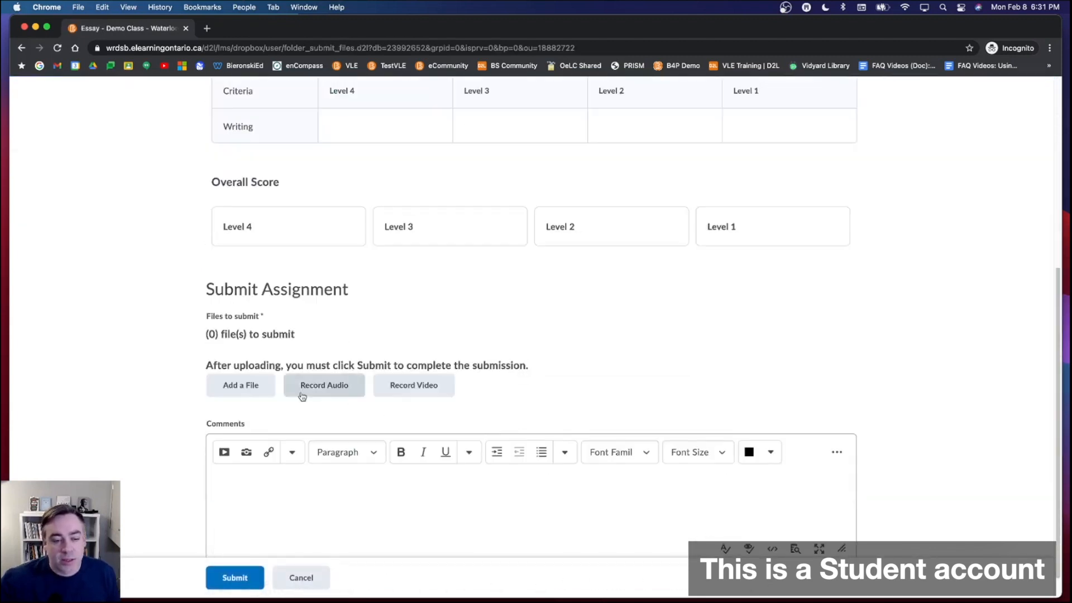
# Attach Exemplar for Anne Frank Essay.pdf from the computer's Desktop folder to the Essay submission.
pyautogui.click(240, 384)
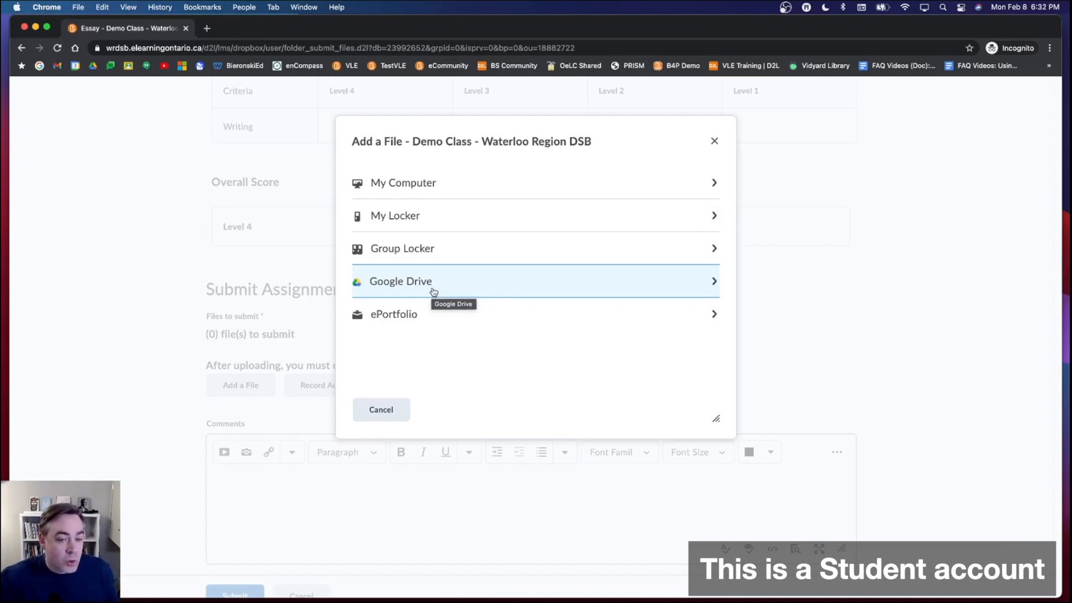
pyautogui.click(443, 190)
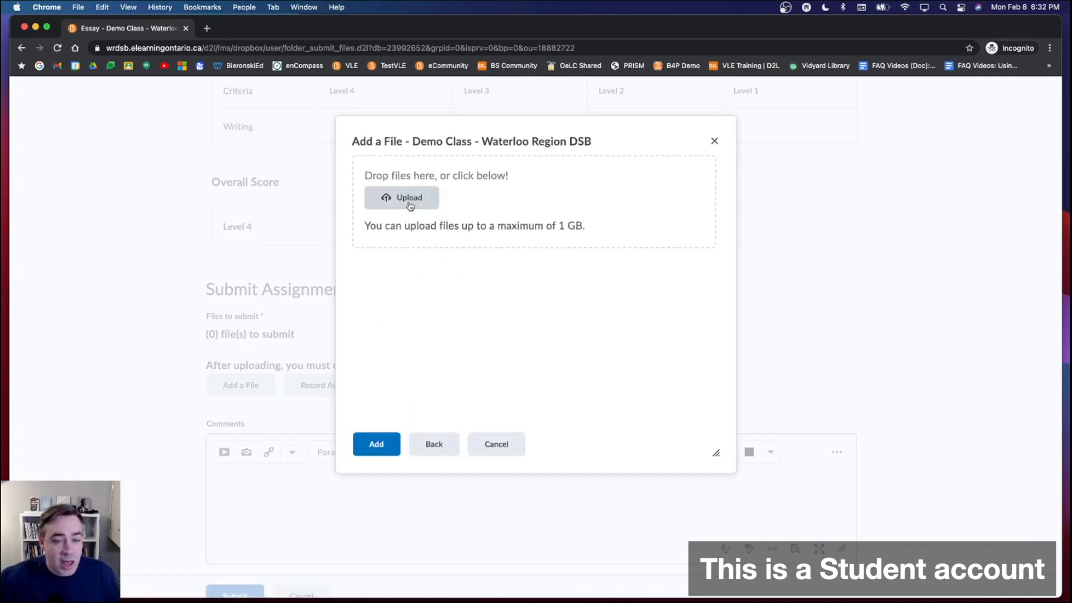
pyautogui.click(410, 202)
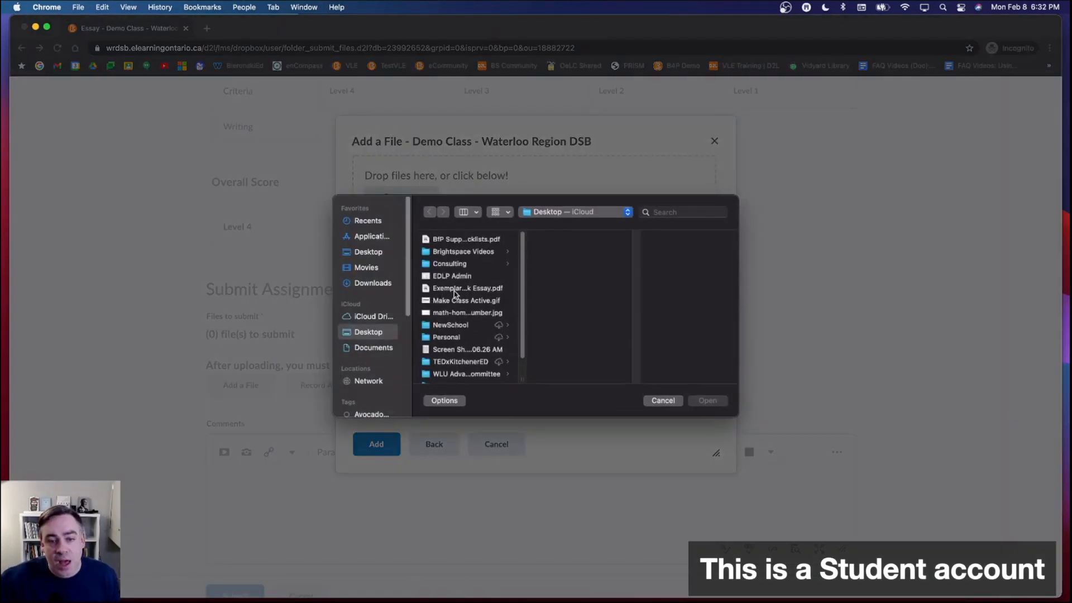
pyautogui.click(476, 291)
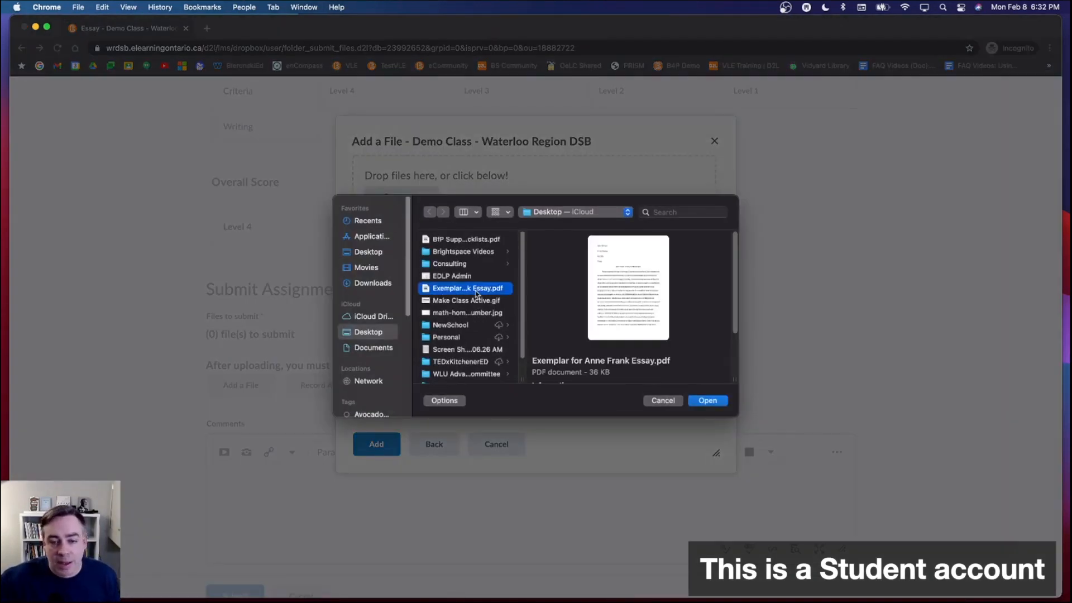
pyautogui.doubleClick(483, 291)
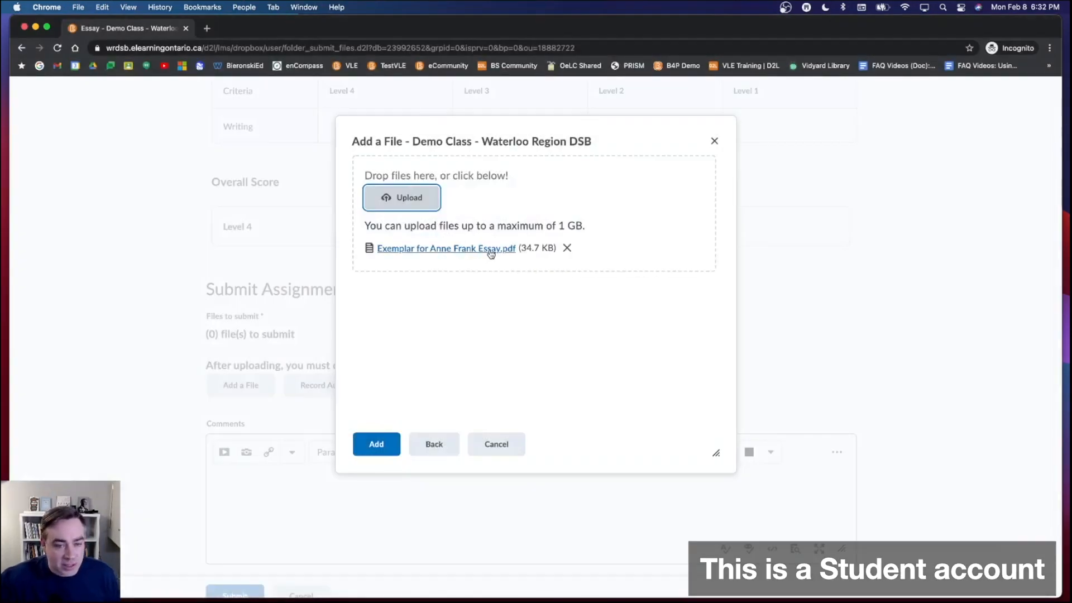
pyautogui.click(375, 449)
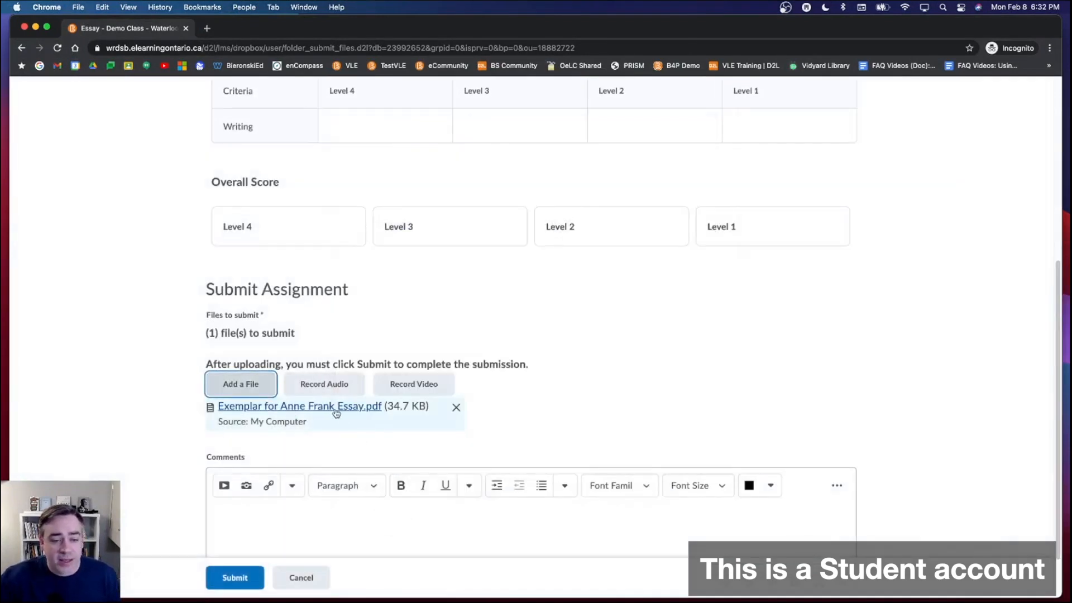
# Submit the Essay assignment with the attached PDF, leaving the comments empty.
pyautogui.scroll(-1, 258, 557)
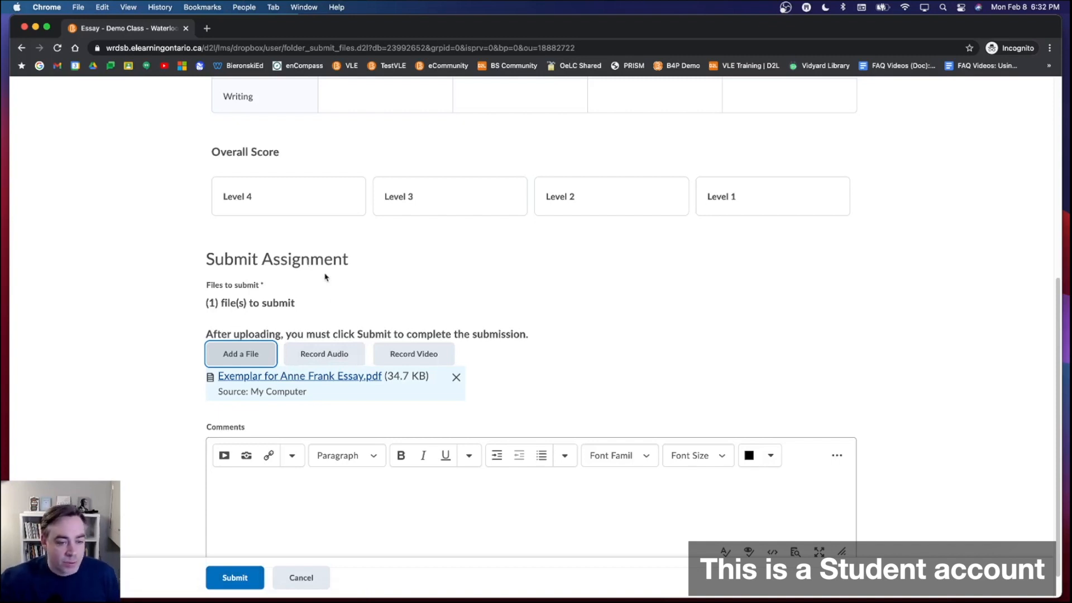
pyautogui.scroll(-1, 325, 277)
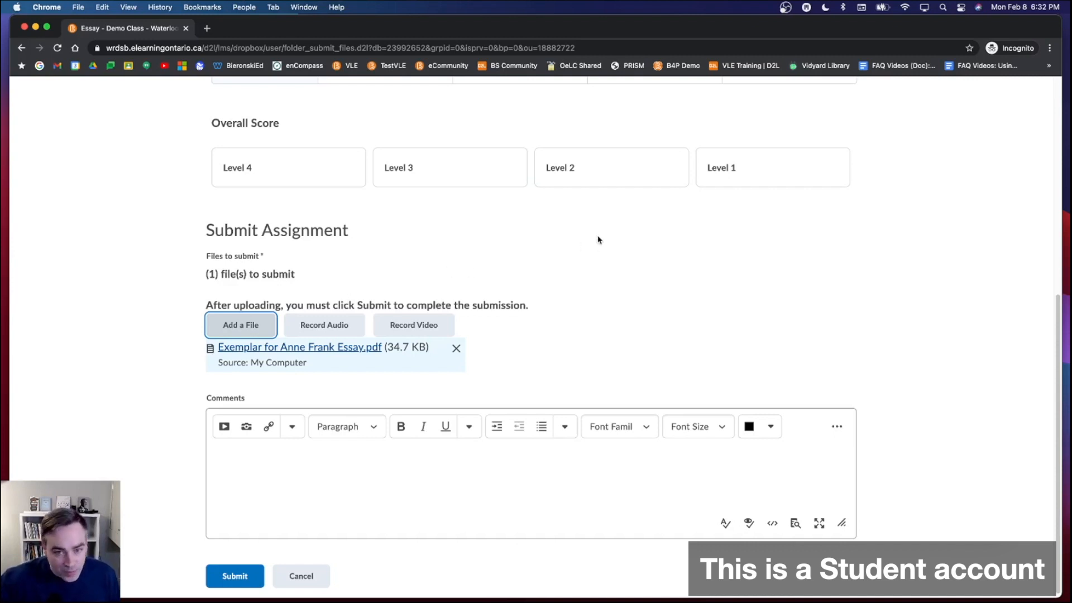
pyautogui.click(236, 575)
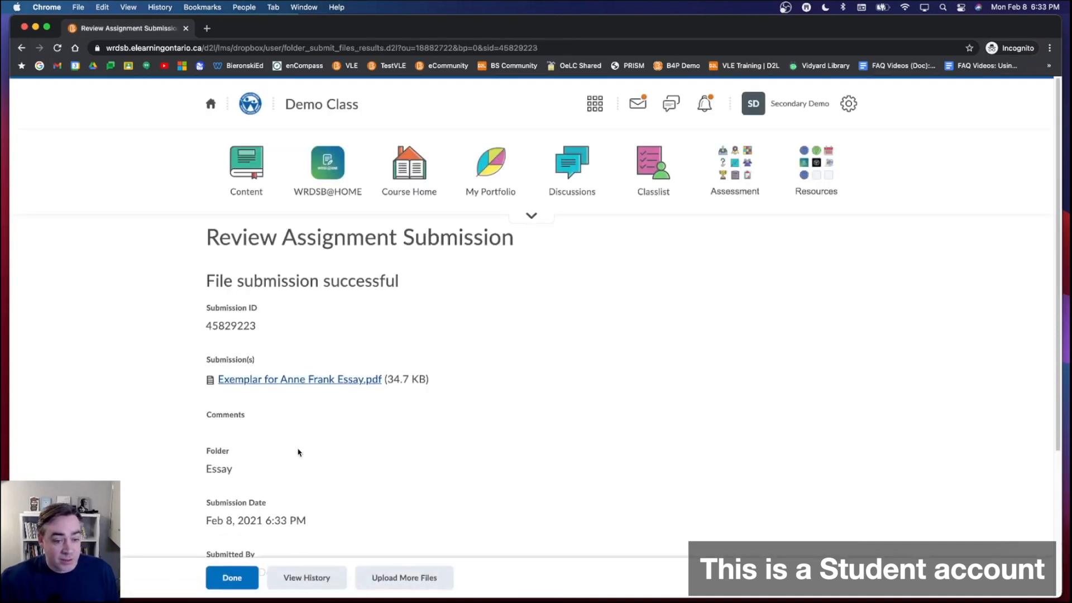
# Review the Essay submission's details, including its file, folder, submission date and email status.
pyautogui.scroll(-1, 298, 446)
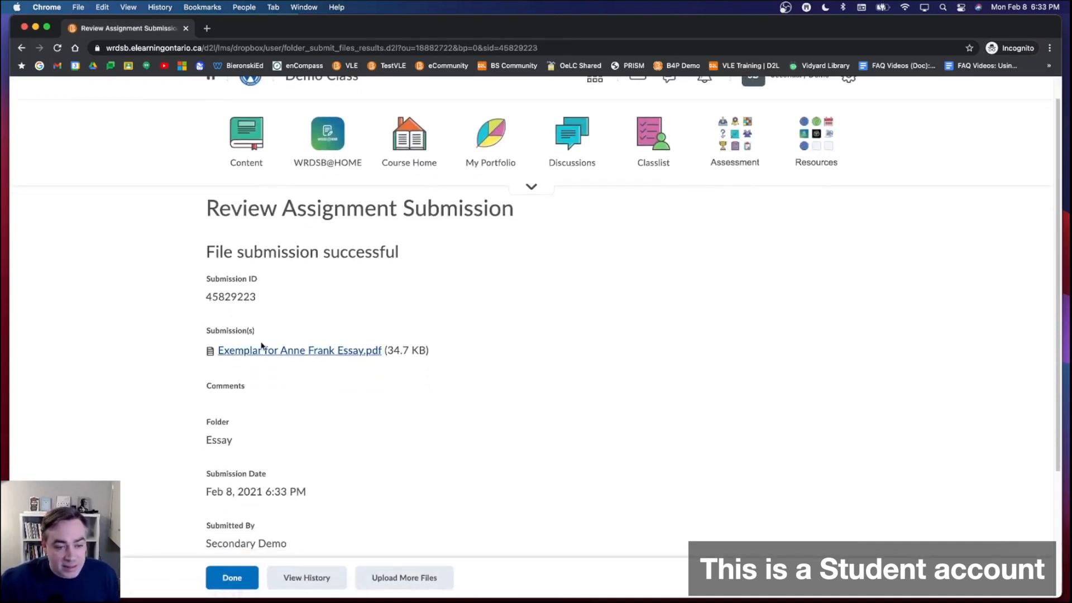
pyautogui.scroll(-1, 337, 358)
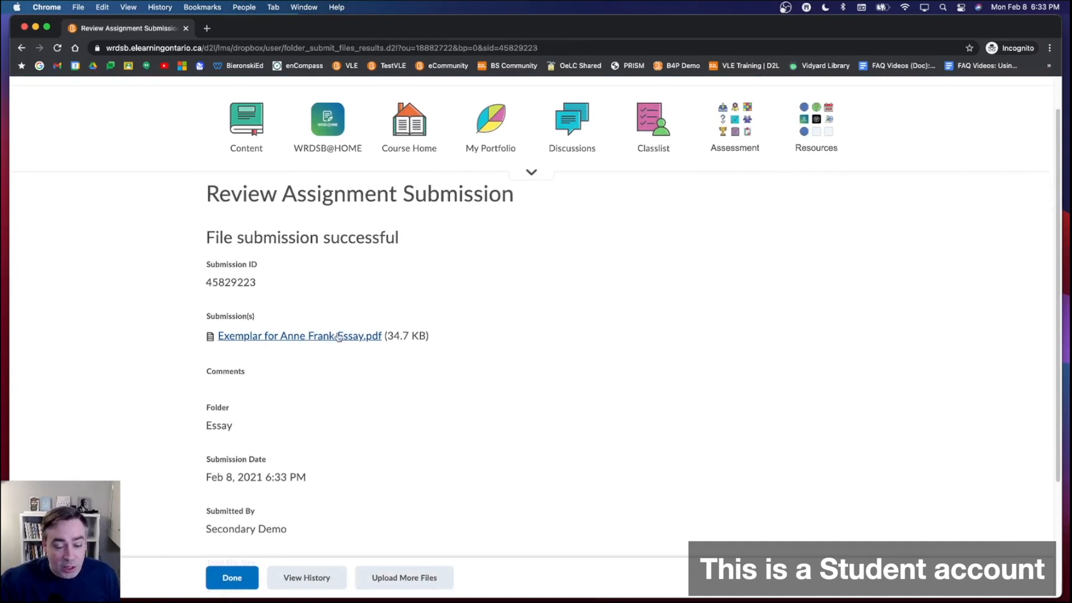
pyautogui.scroll(-2, 329, 343)
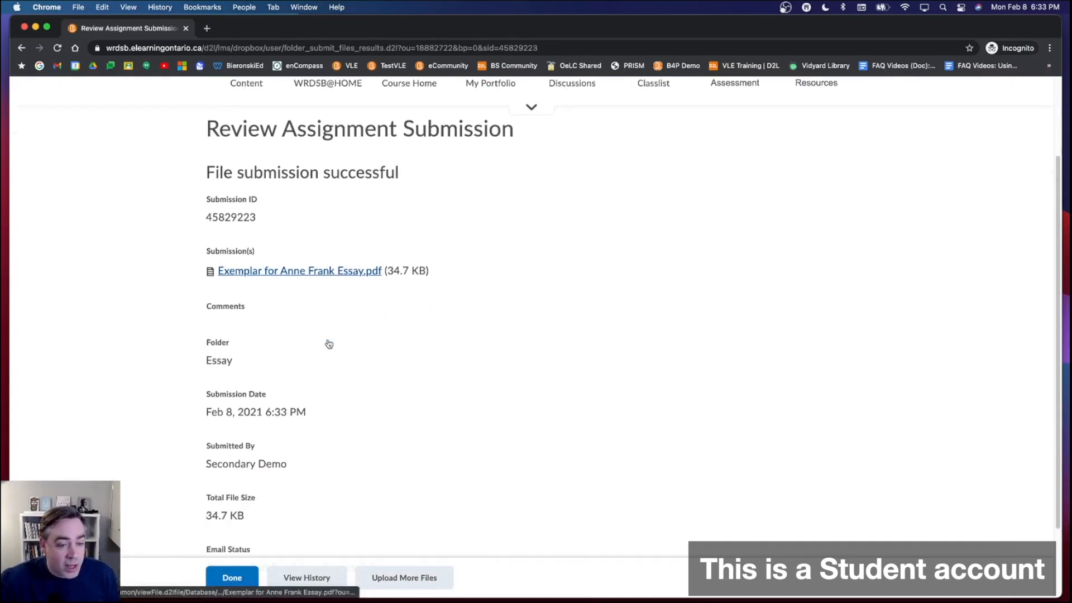
pyautogui.scroll(-2, 221, 328)
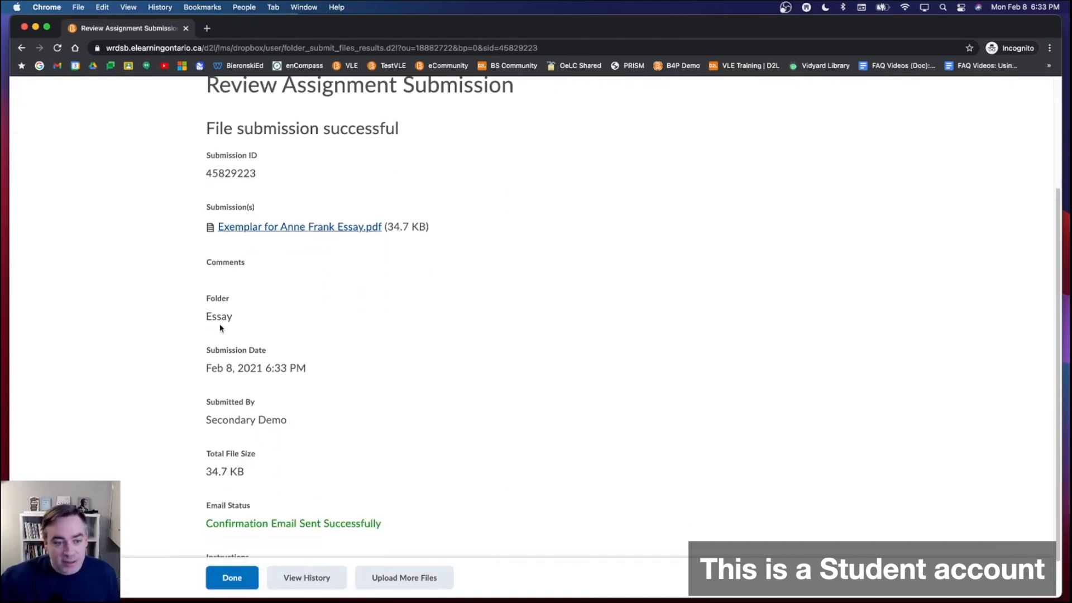
pyautogui.scroll(-1, 238, 366)
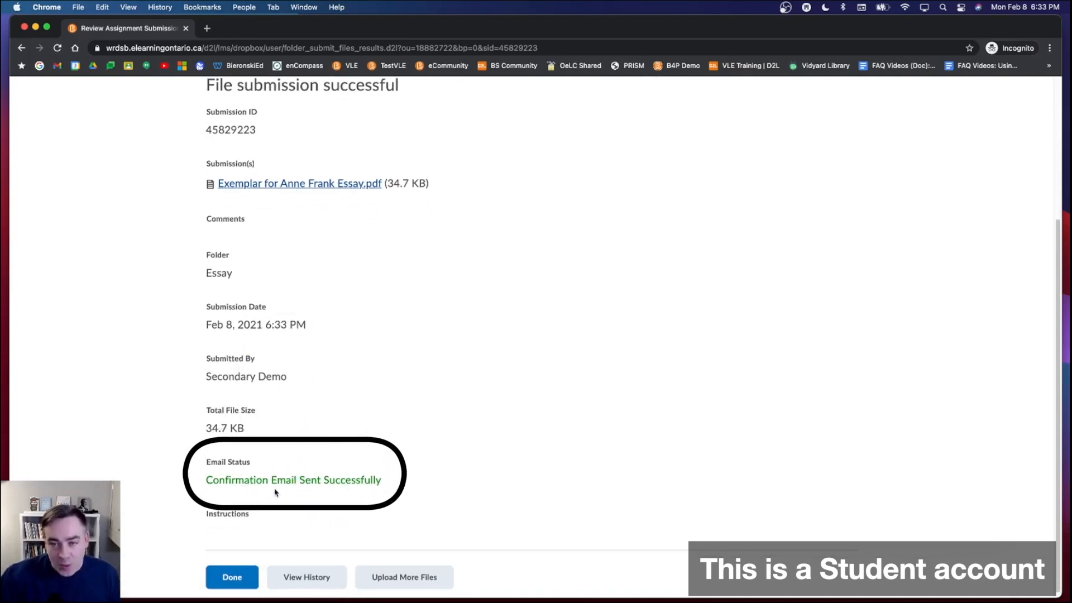
pyautogui.moveTo(207, 477); pyautogui.dragTo(380, 482)
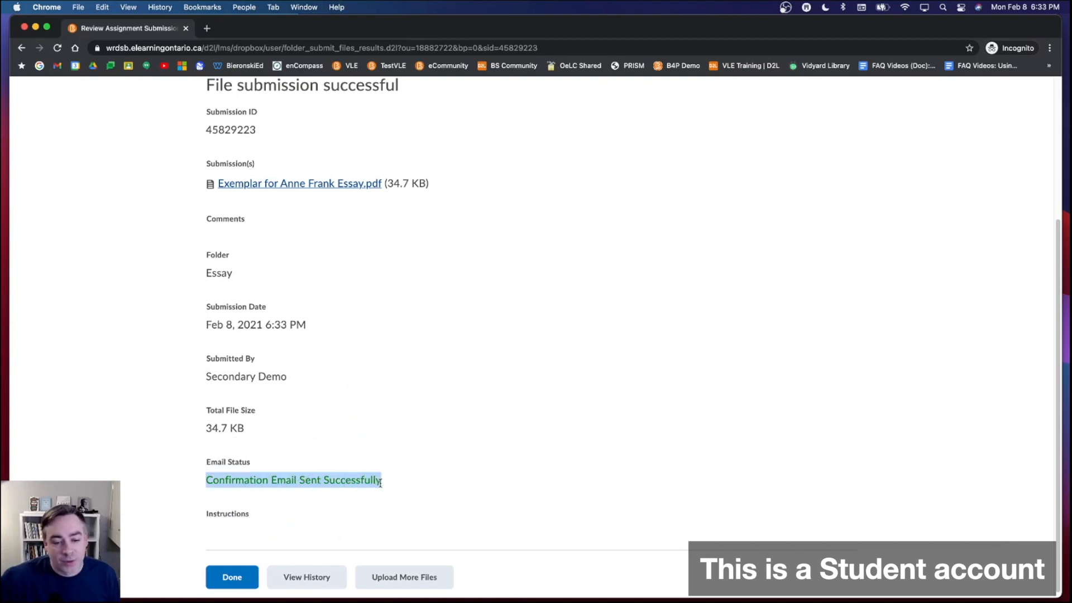
# Go to the course email inbox through the submission receipt alert and look for the message there.
pyautogui.scroll(5, 449, 483)
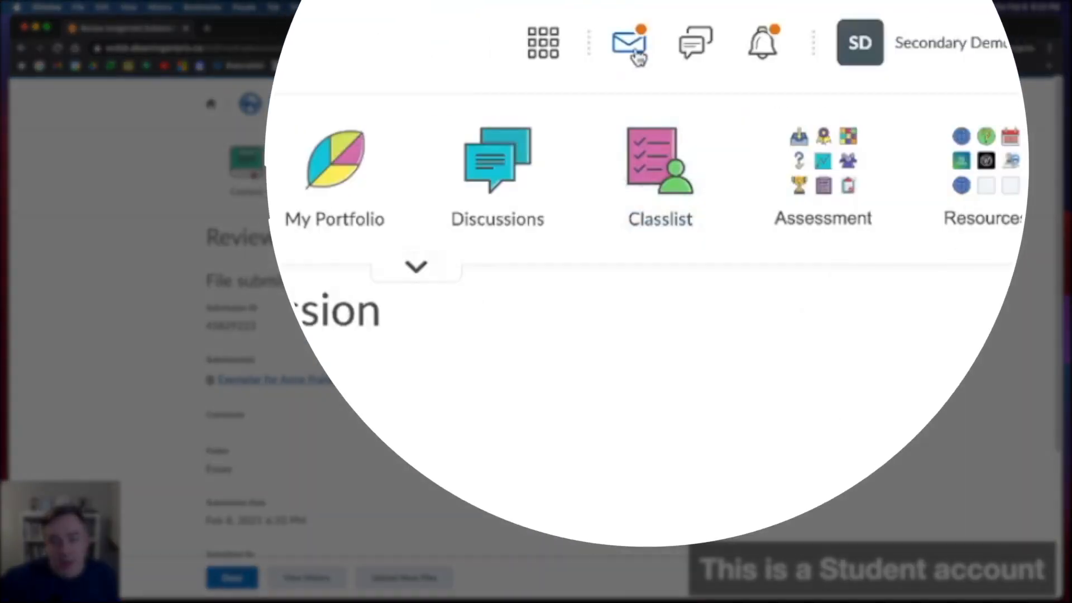
pyautogui.click(636, 55)
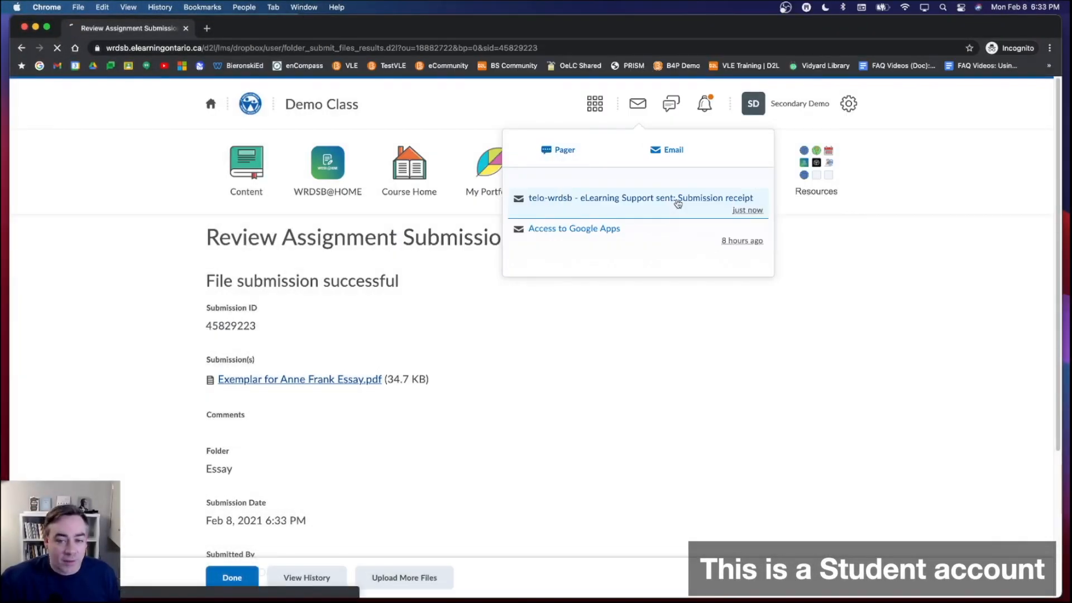
pyautogui.click(677, 202)
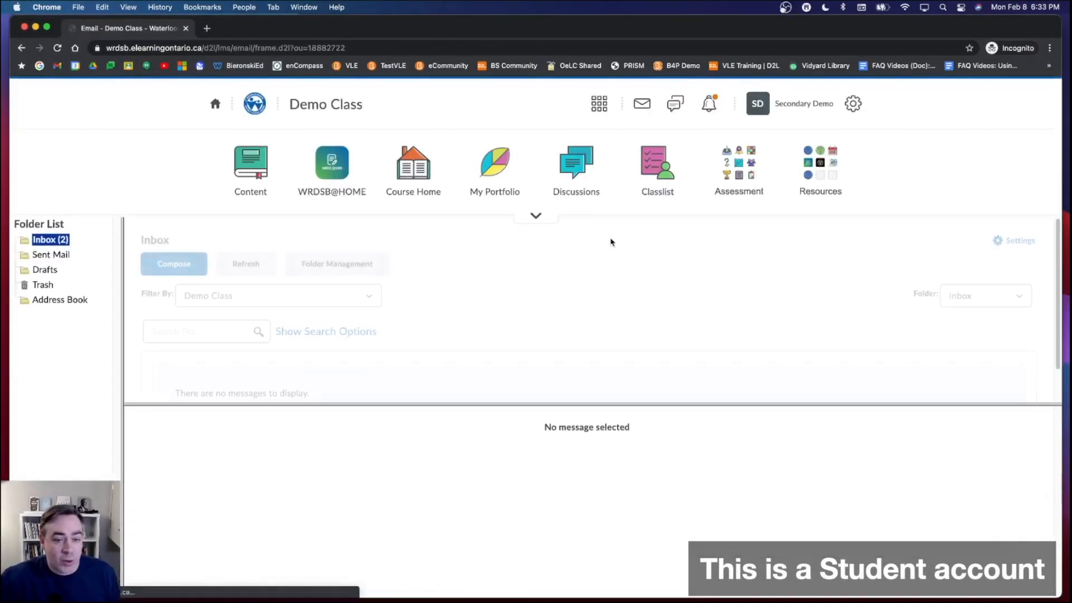
pyautogui.scroll(-1, 480, 312)
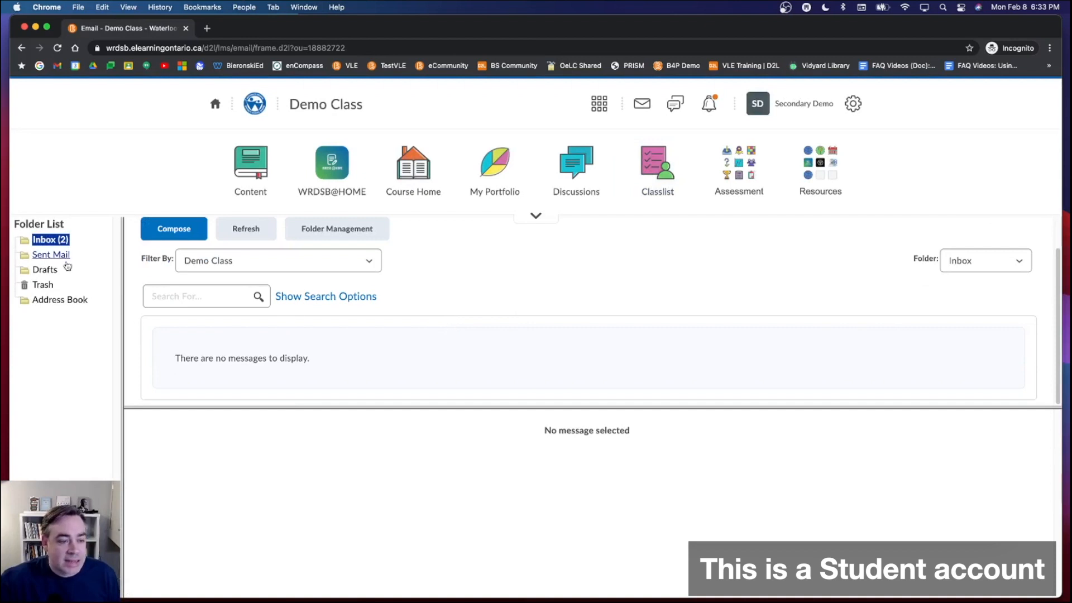
pyautogui.click(47, 242)
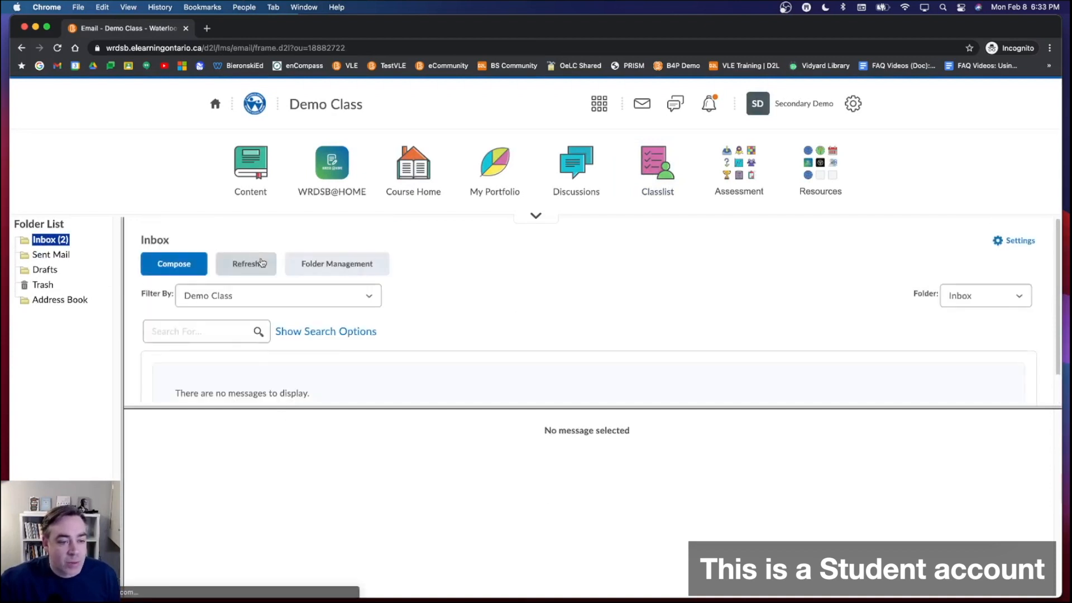
pyautogui.scroll(-1, 318, 301)
pyautogui.scroll(1, 318, 305)
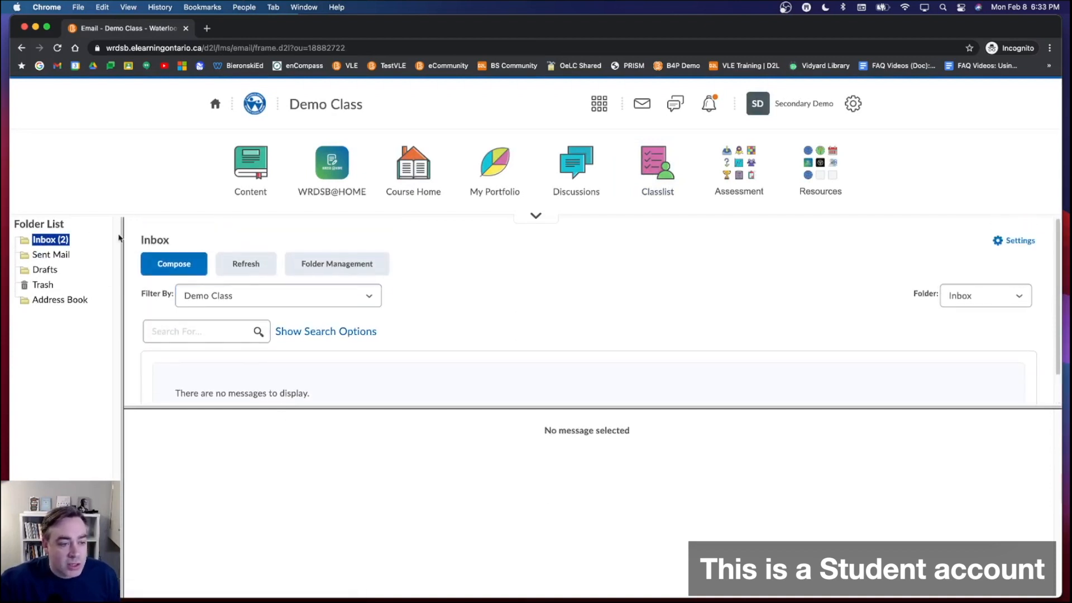
# Filter the inbox by All Messages and read the Submission receipt email.
pyautogui.click(294, 296)
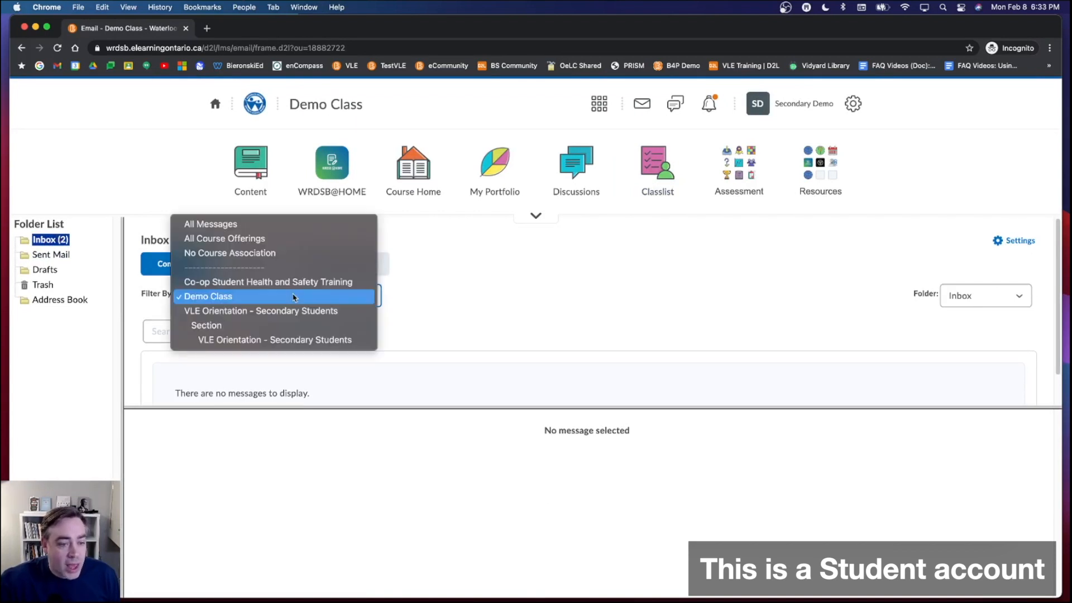
pyautogui.click(275, 224)
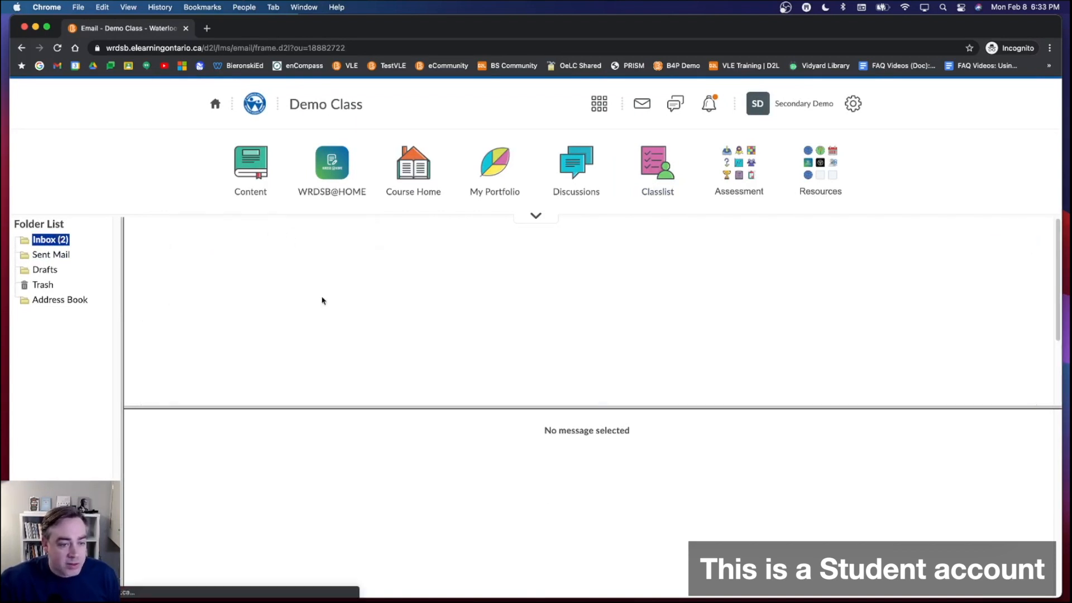
pyautogui.scroll(-3, 311, 333)
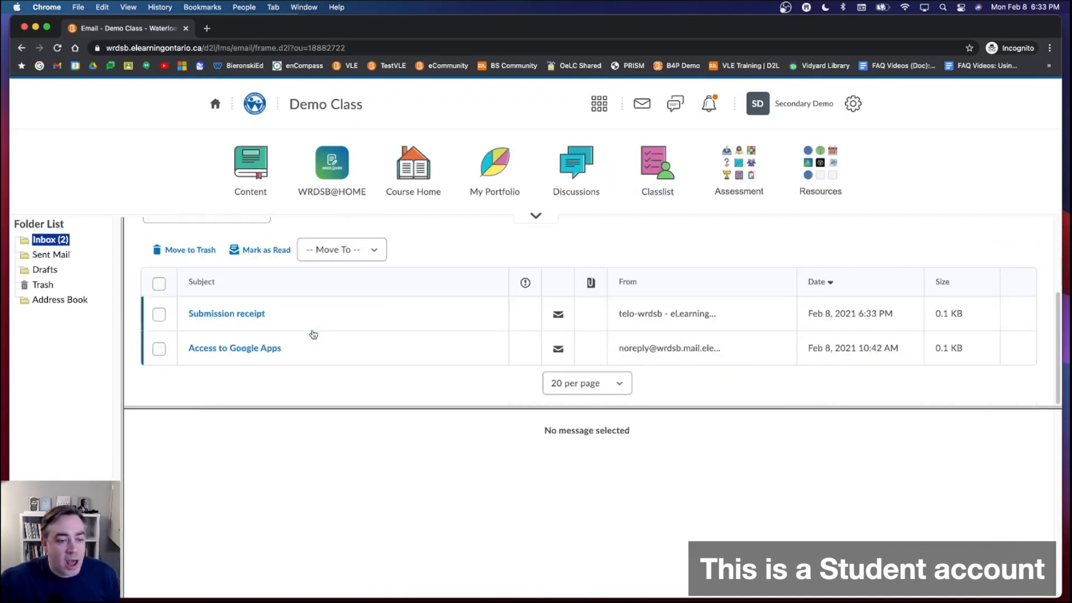
pyautogui.click(253, 318)
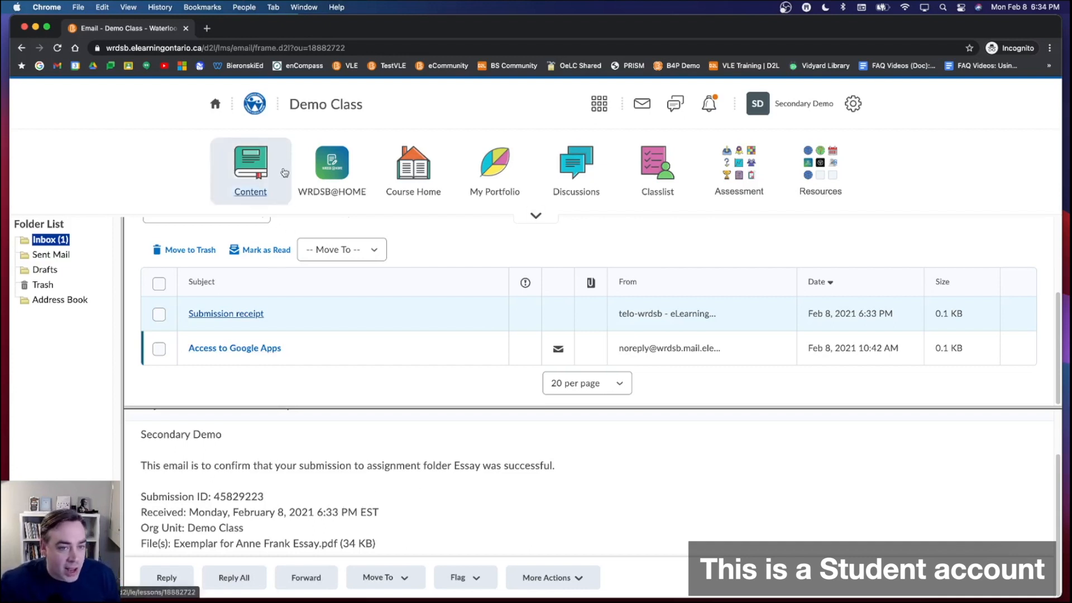
# Open the Text Submission assignment from the Demo Class assignments list and go to its text editor.
pyautogui.click(738, 168)
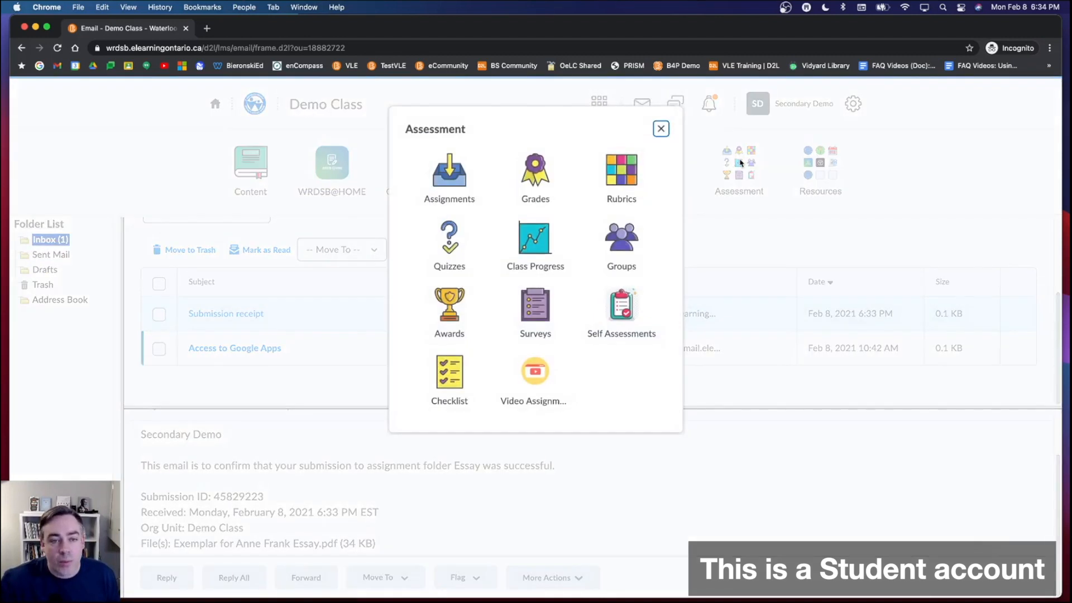
pyautogui.click(465, 186)
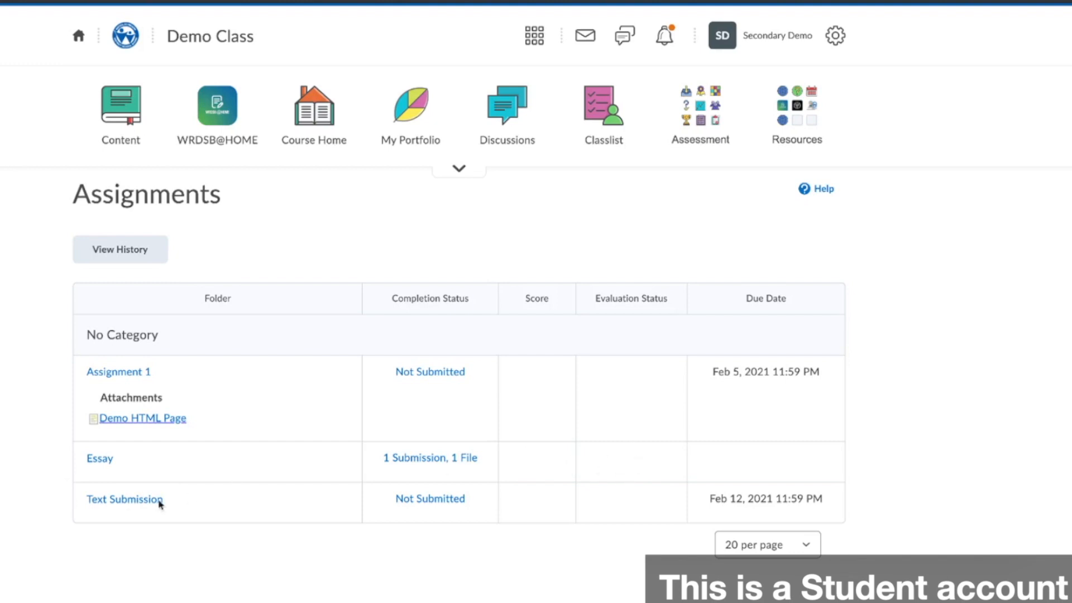
pyautogui.click(127, 501)
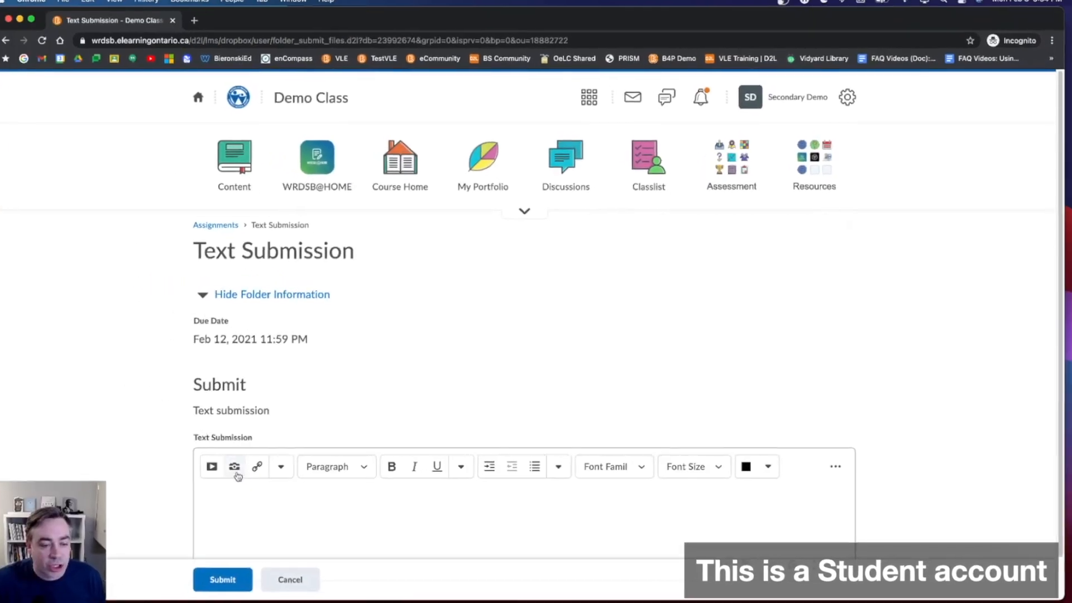
pyautogui.scroll(-2, 256, 458)
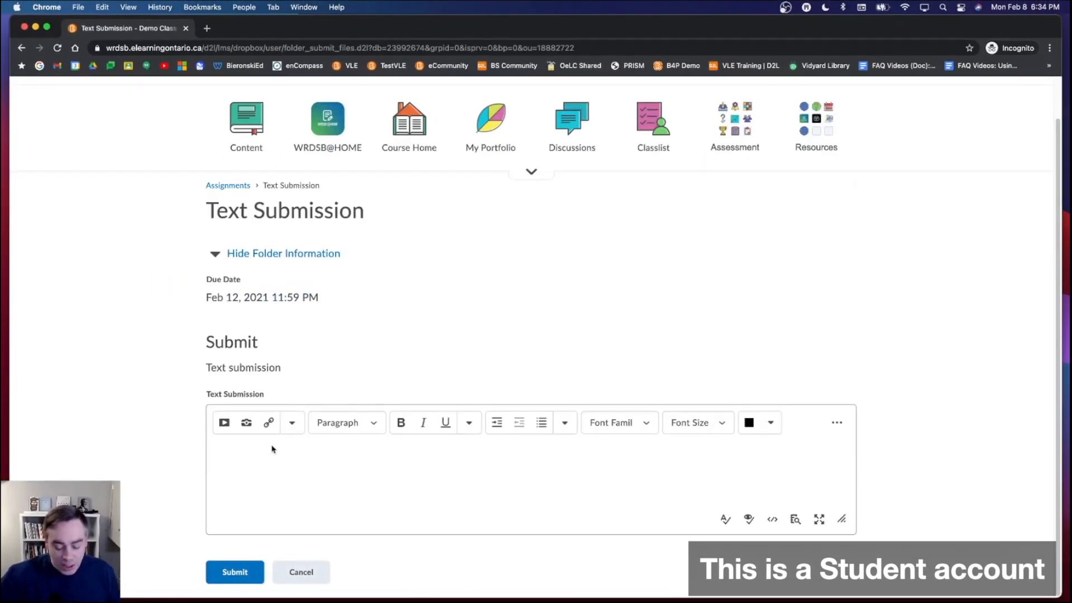
# Enter "This is my submission." as the text submission, and view the Insert Stuff options without inserting anything.
pyautogui.write('This is my submission.')
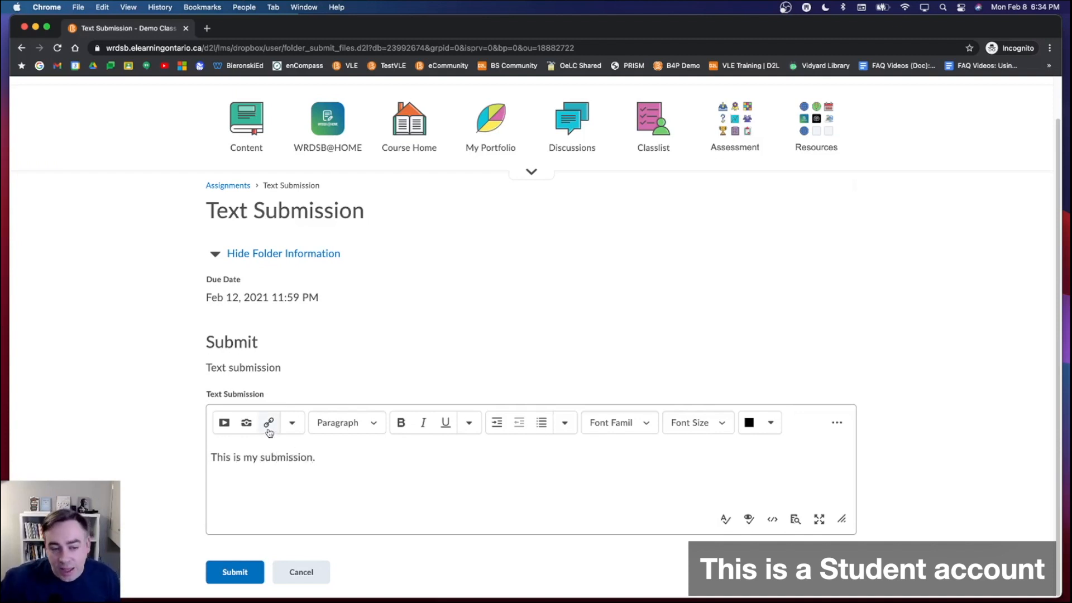
pyautogui.click(225, 424)
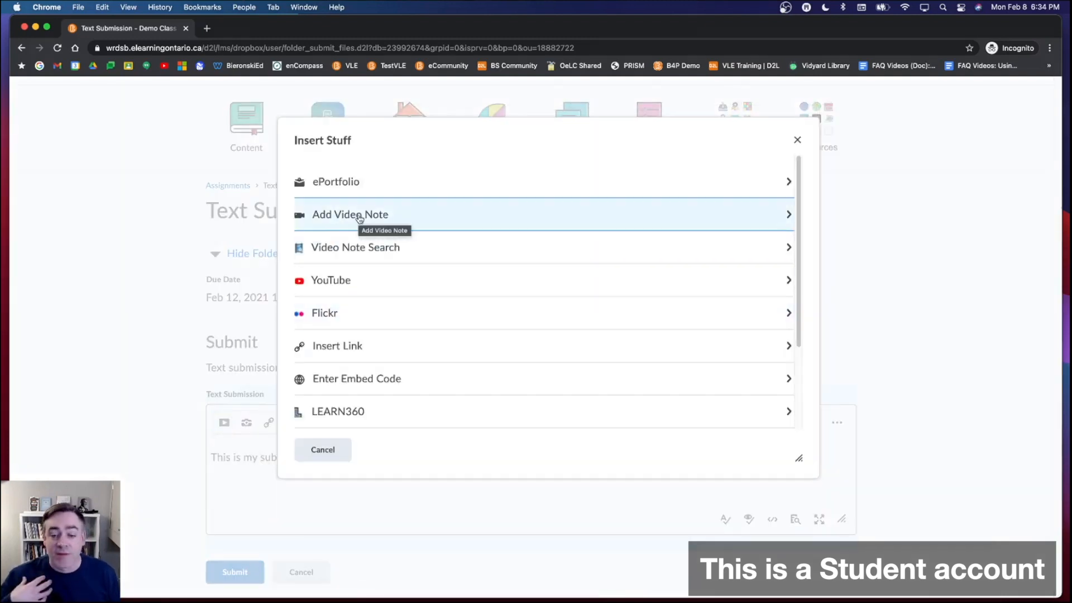
pyautogui.click(312, 453)
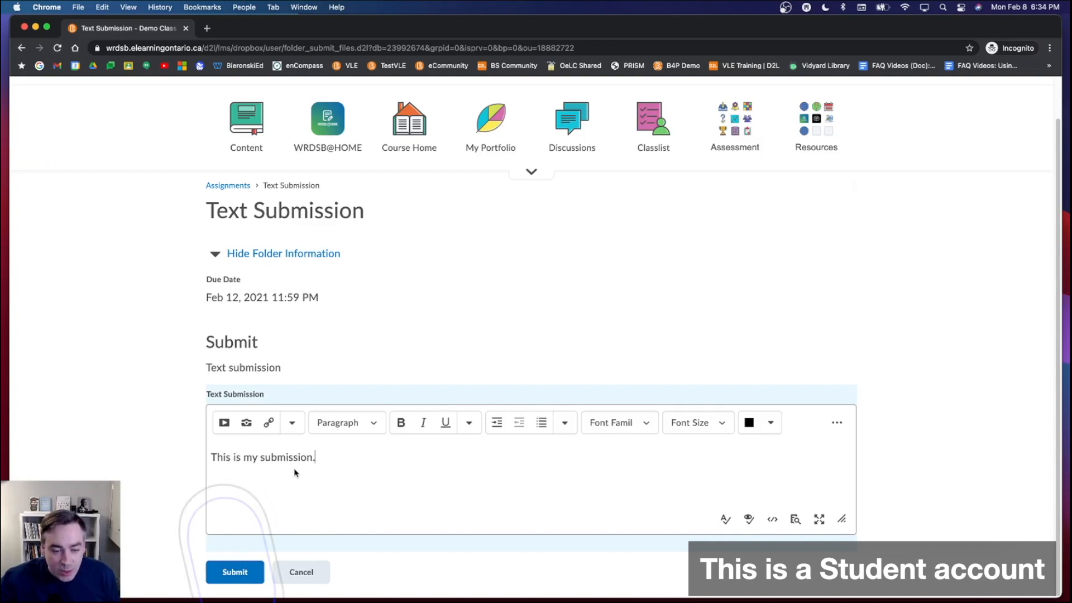
# Submit the text response, review its submission details and return to the assignments list.
pyautogui.click(244, 581)
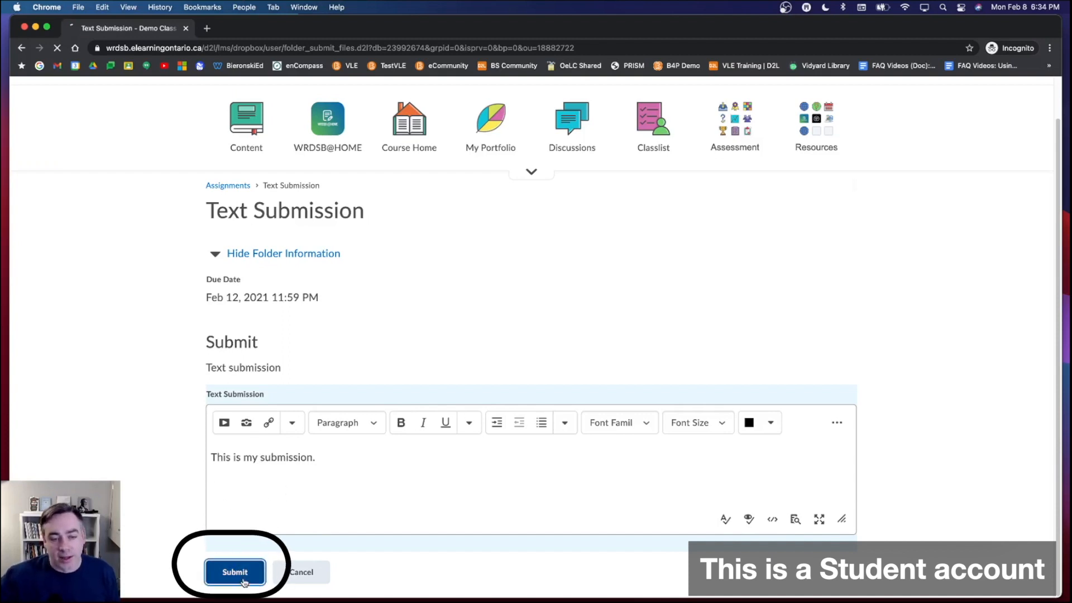
pyautogui.scroll(-2, 282, 463)
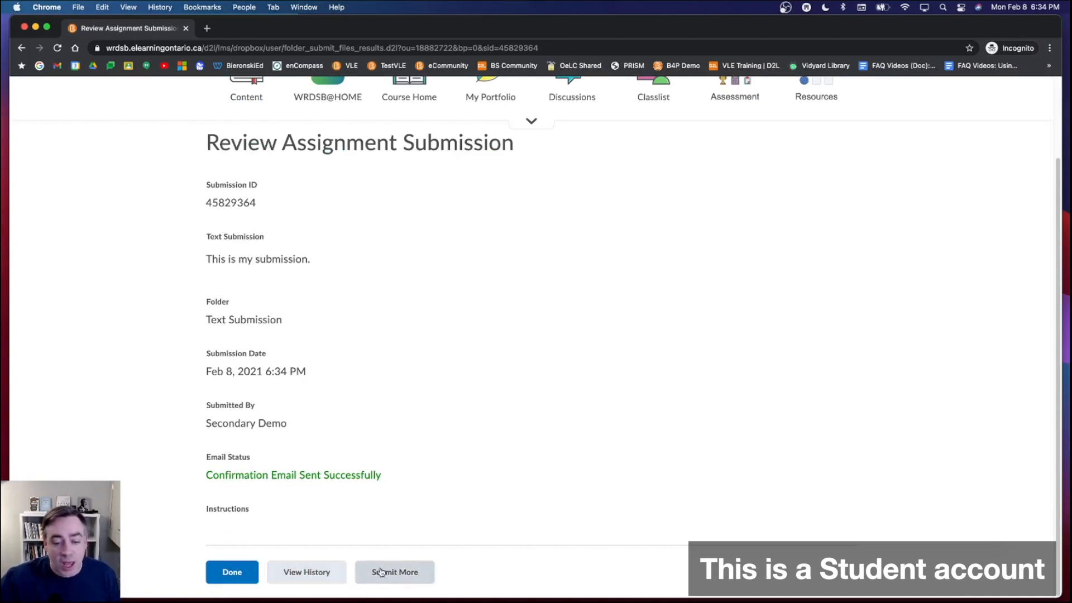
pyautogui.click(241, 577)
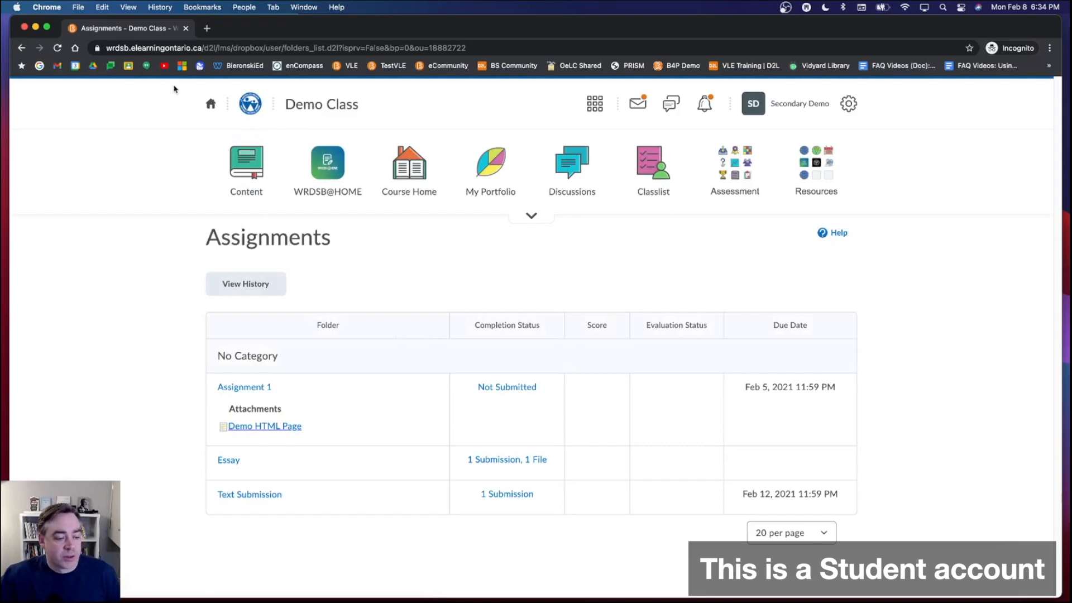
# Leave the student session for the teacher's browser window and open the Demo Class assignments list.
pyautogui.click(35, 27)
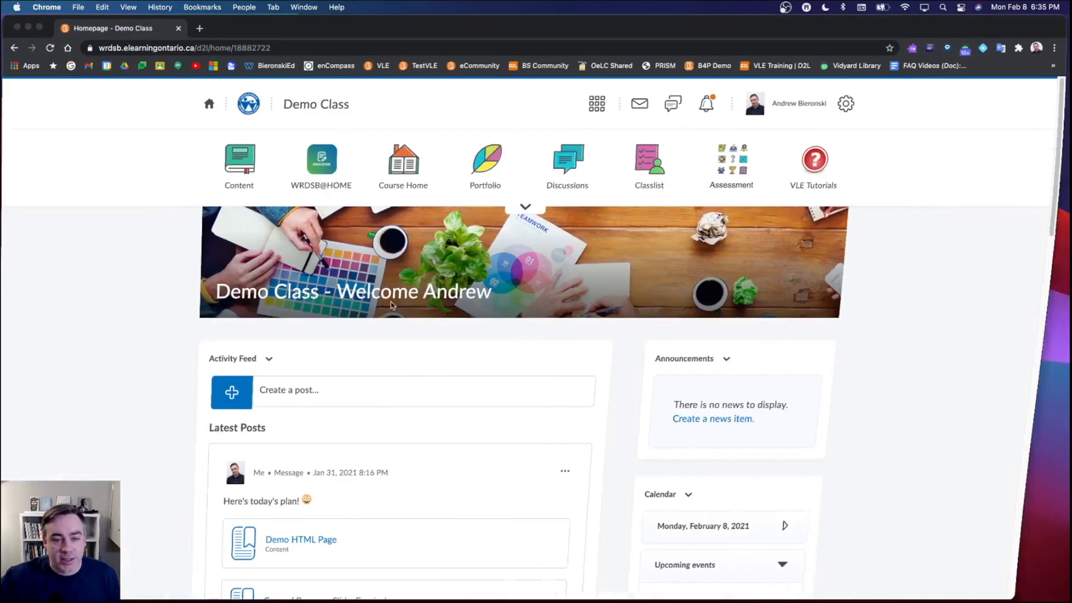
pyautogui.click(41, 30)
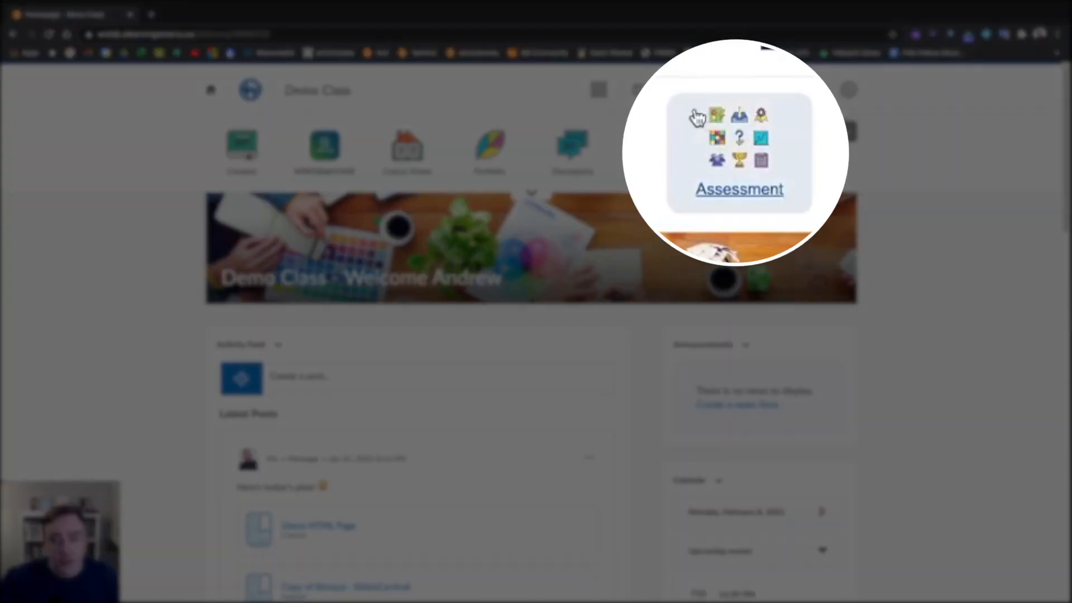
pyautogui.click(726, 134)
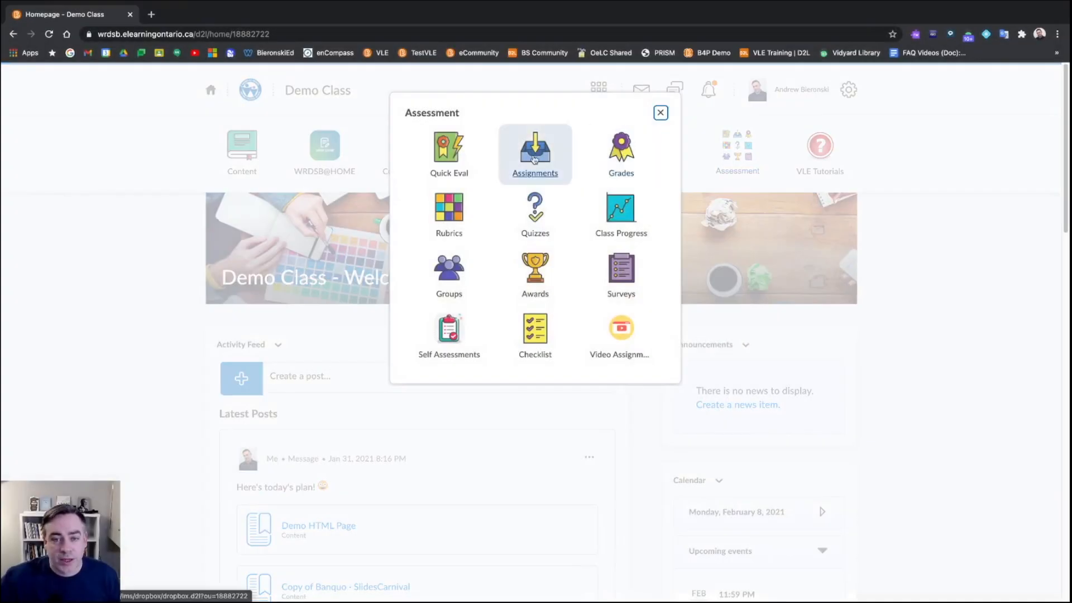
pyautogui.click(555, 134)
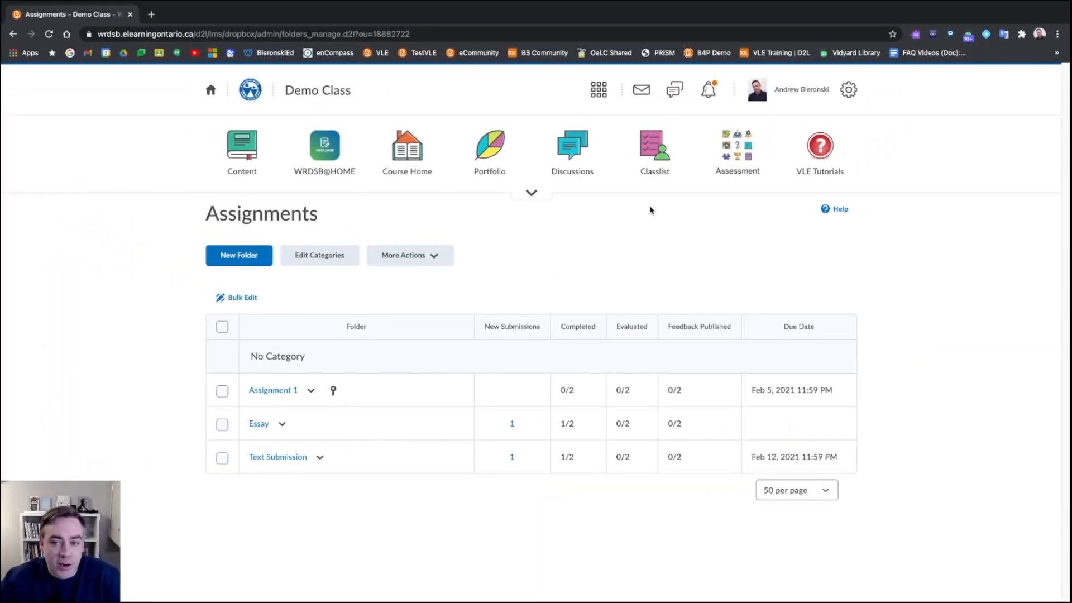
pyautogui.click(743, 183)
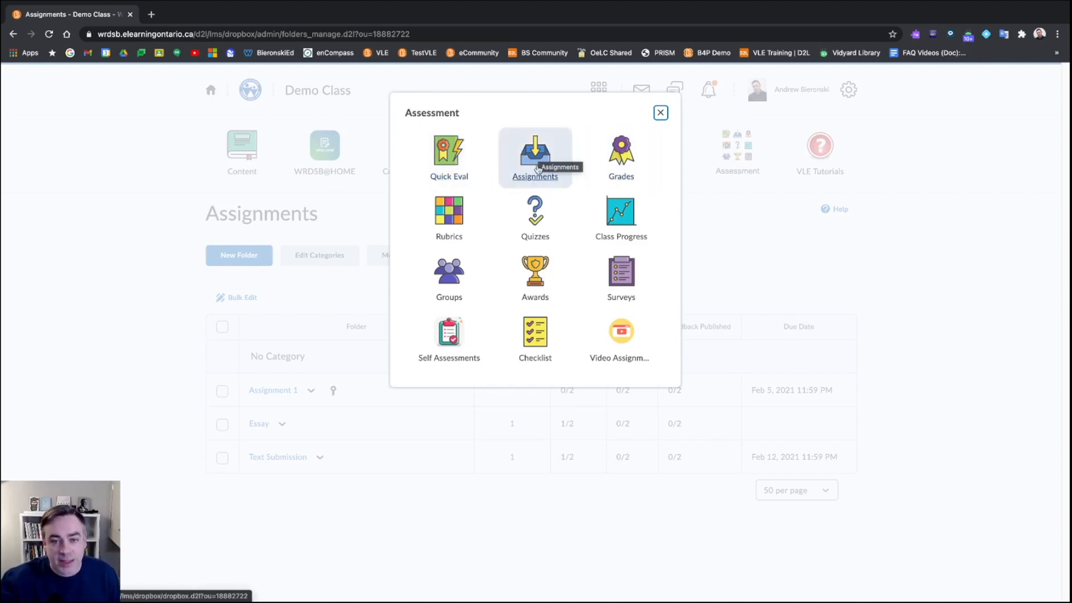
pyautogui.click(660, 113)
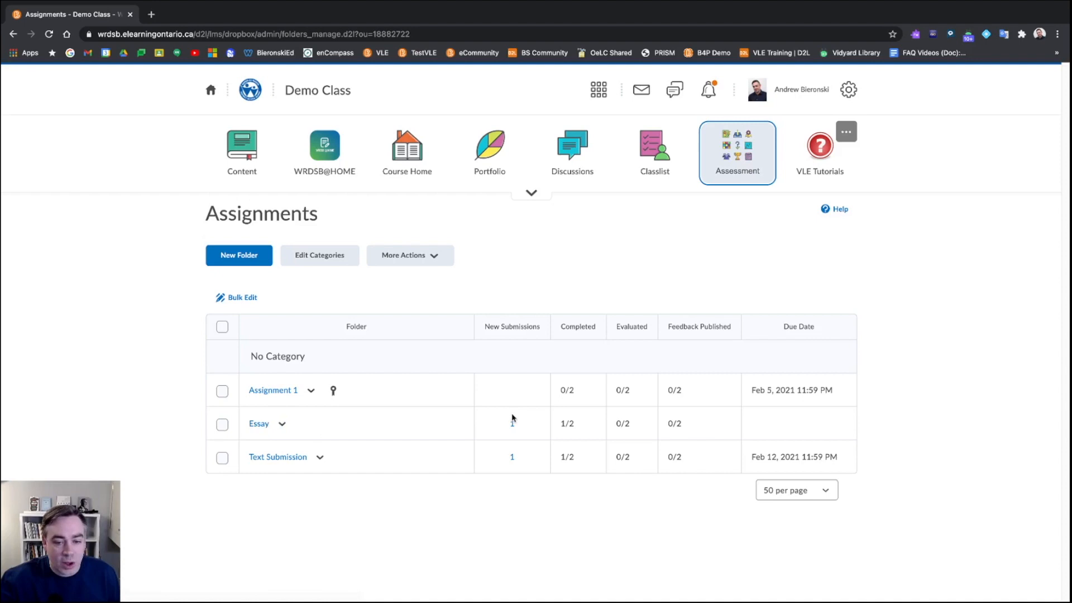
# Open the new Essay submission, turn on the new activity evaluation experience, and view its on/off options without changing them.
pyautogui.click(512, 425)
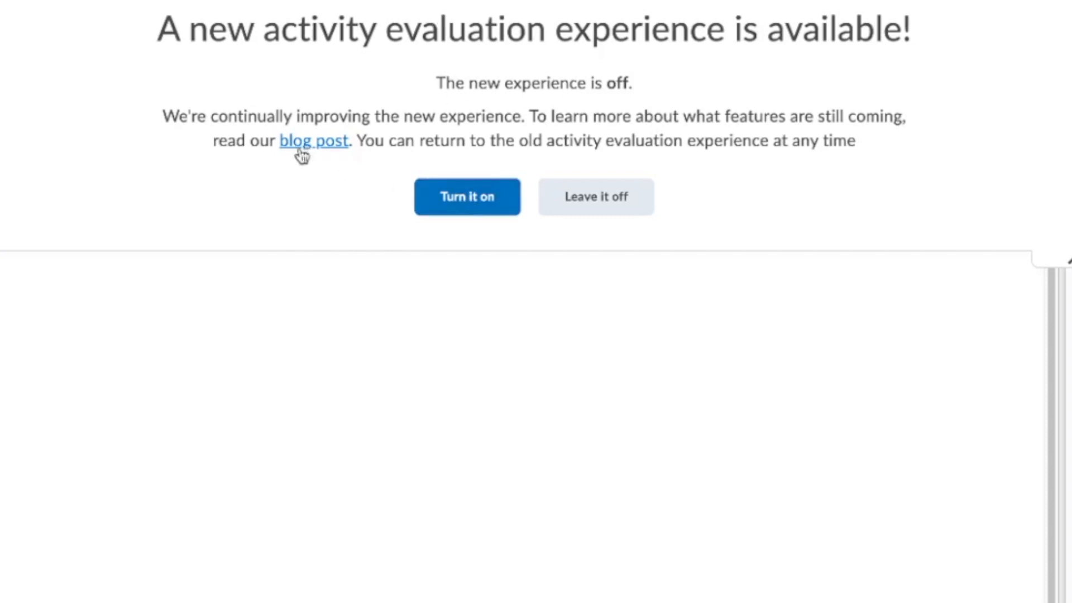
pyautogui.click(481, 206)
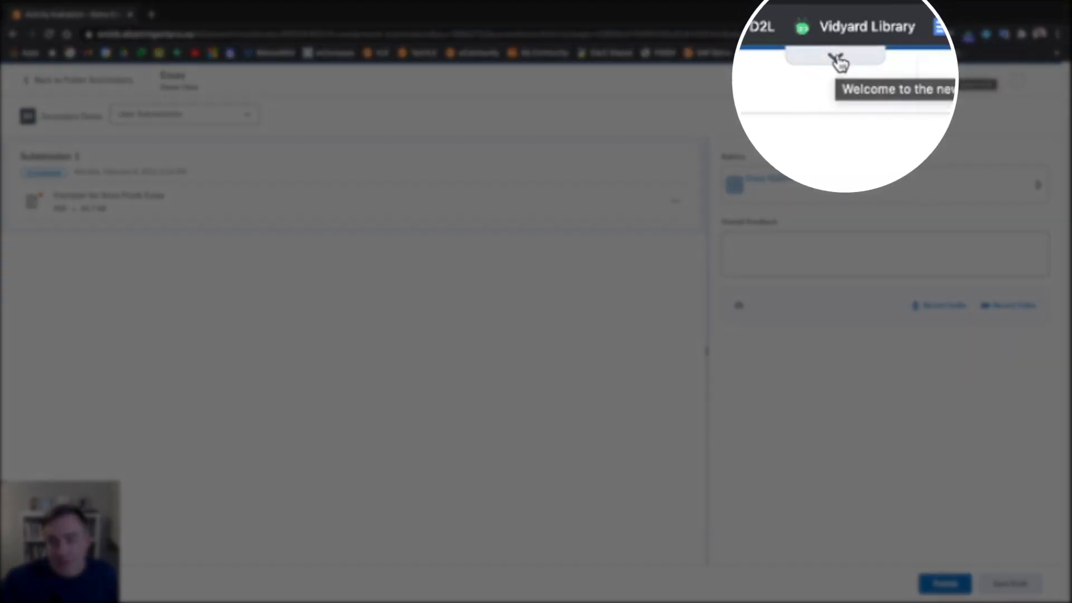
pyautogui.click(839, 66)
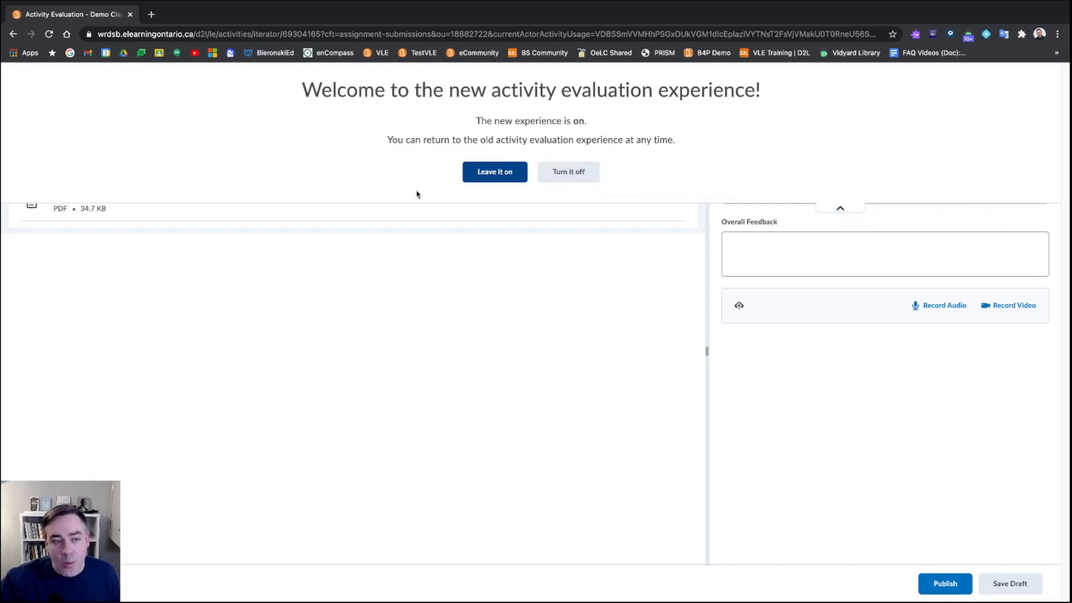
pyautogui.click(836, 210)
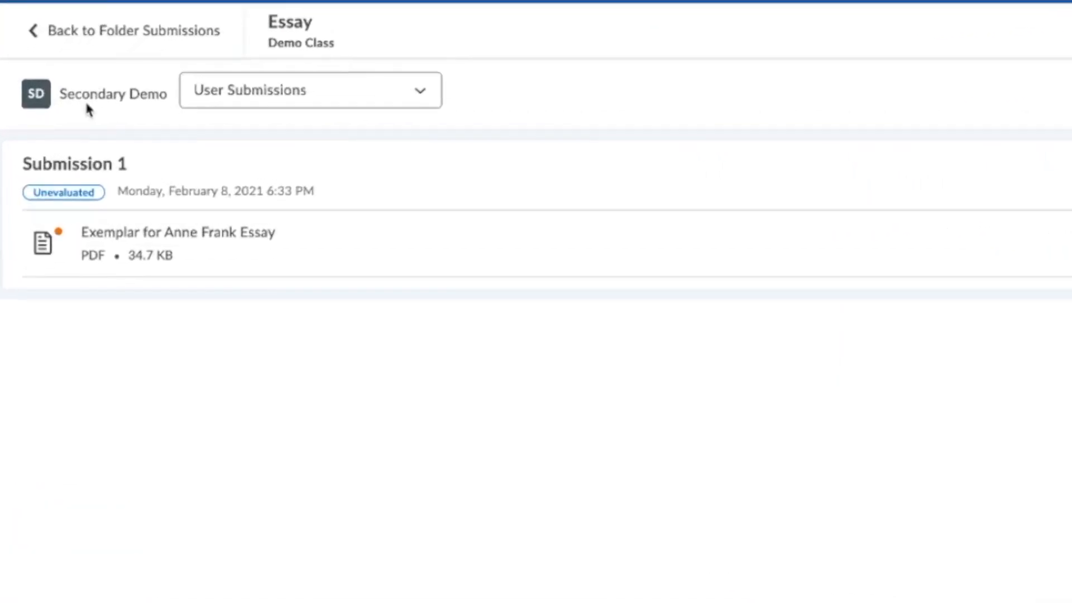
# Open the submitted Exemplar for Anne Frank Essay PDF for evaluation and view the submission file choices, keeping this file selected.
pyautogui.click(299, 109)
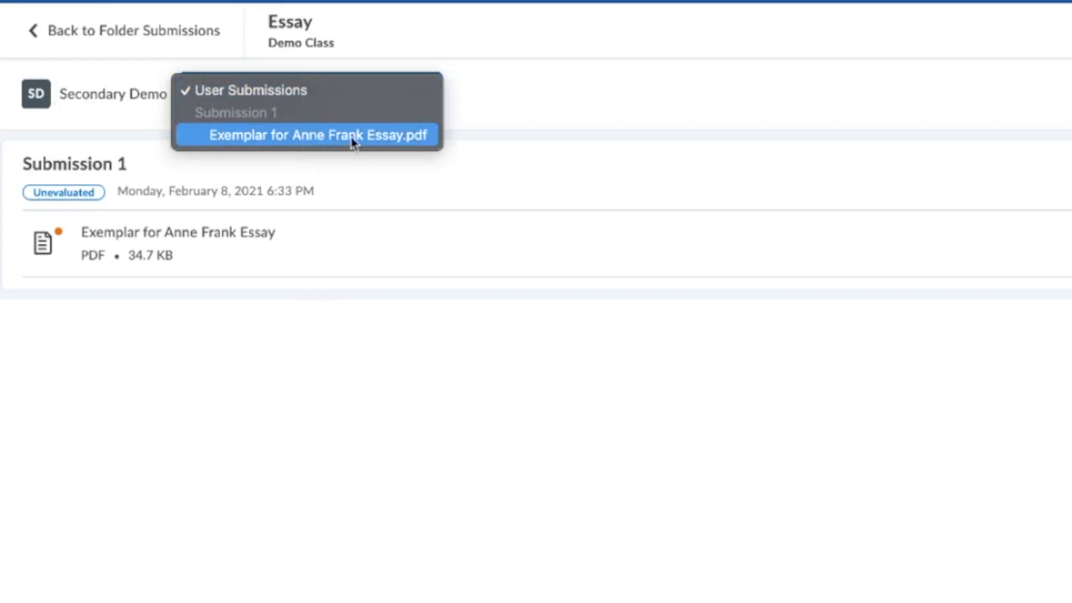
pyautogui.click(606, 100)
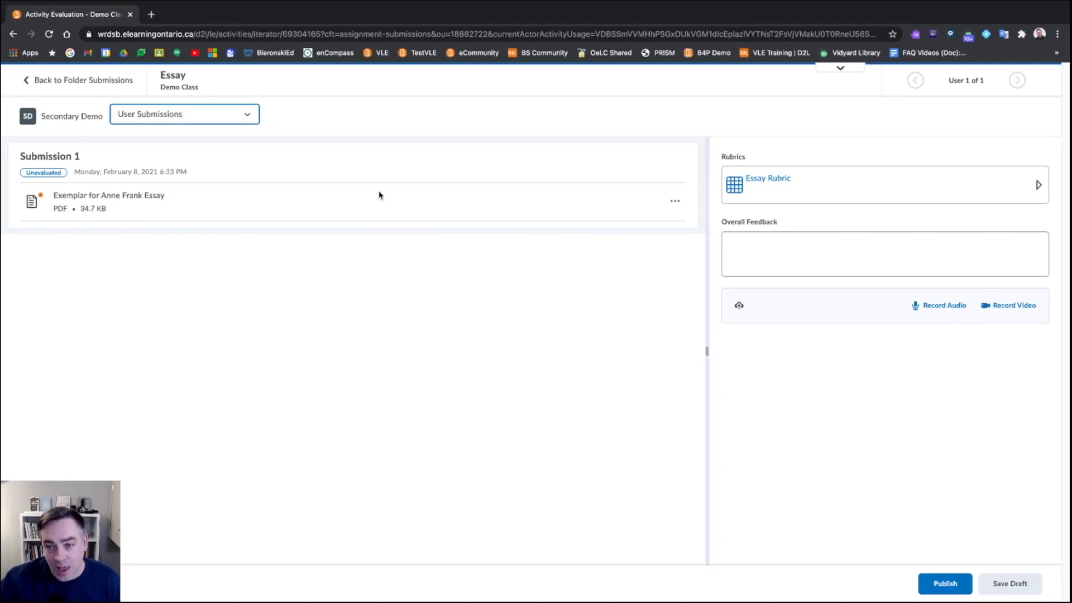
pyautogui.click(779, 254)
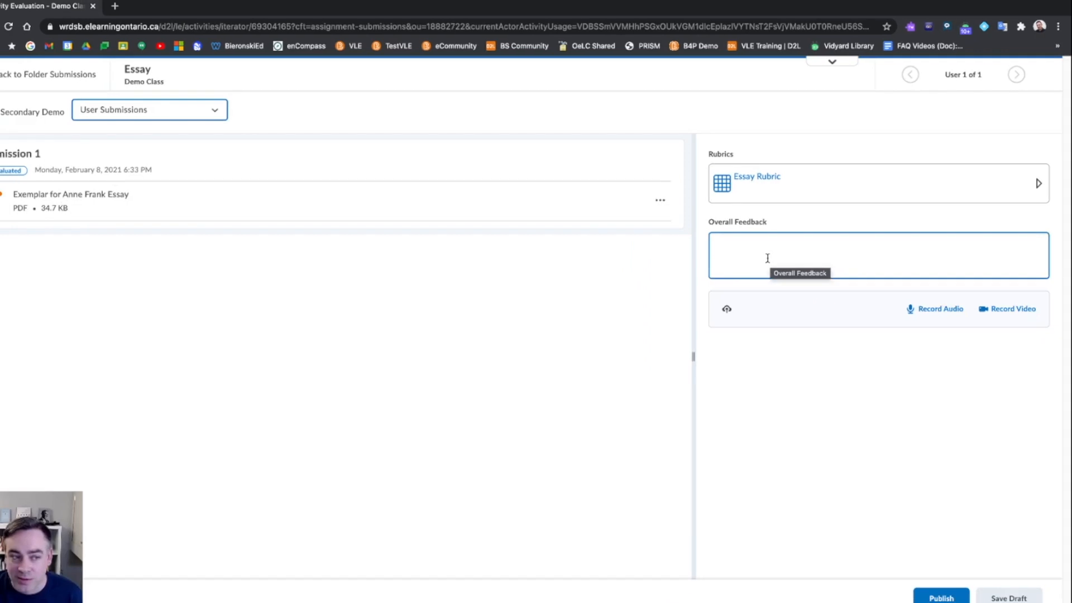
pyautogui.click(102, 204)
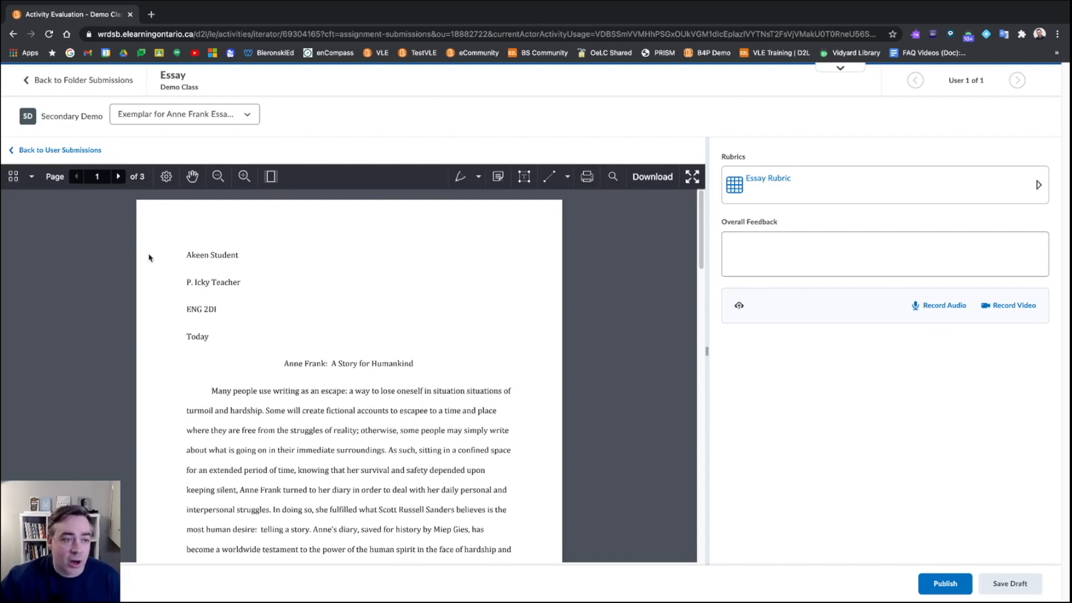
pyautogui.click(70, 150)
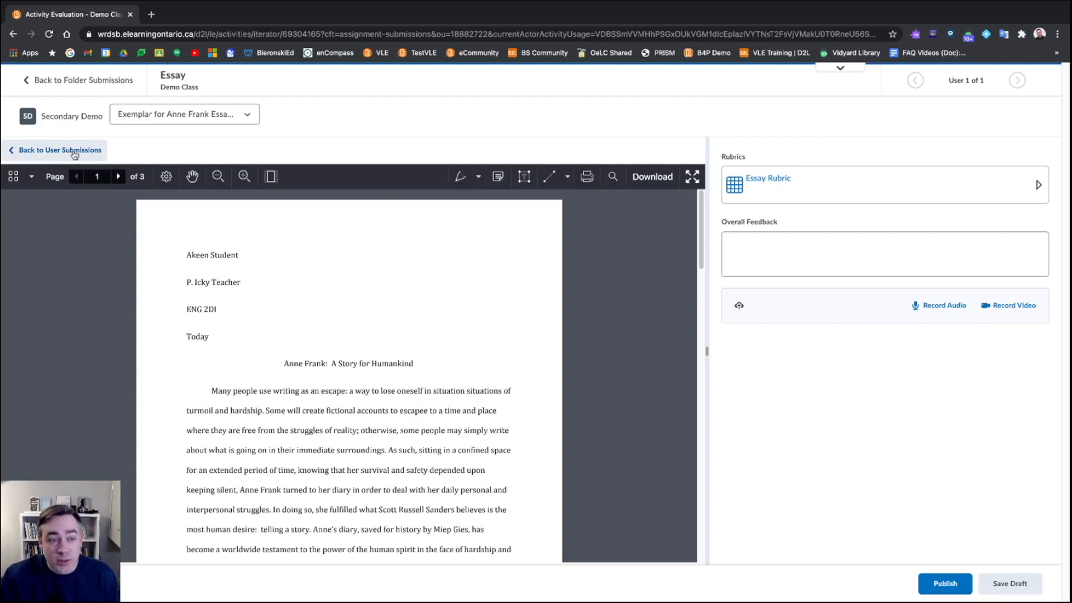
pyautogui.click(190, 116)
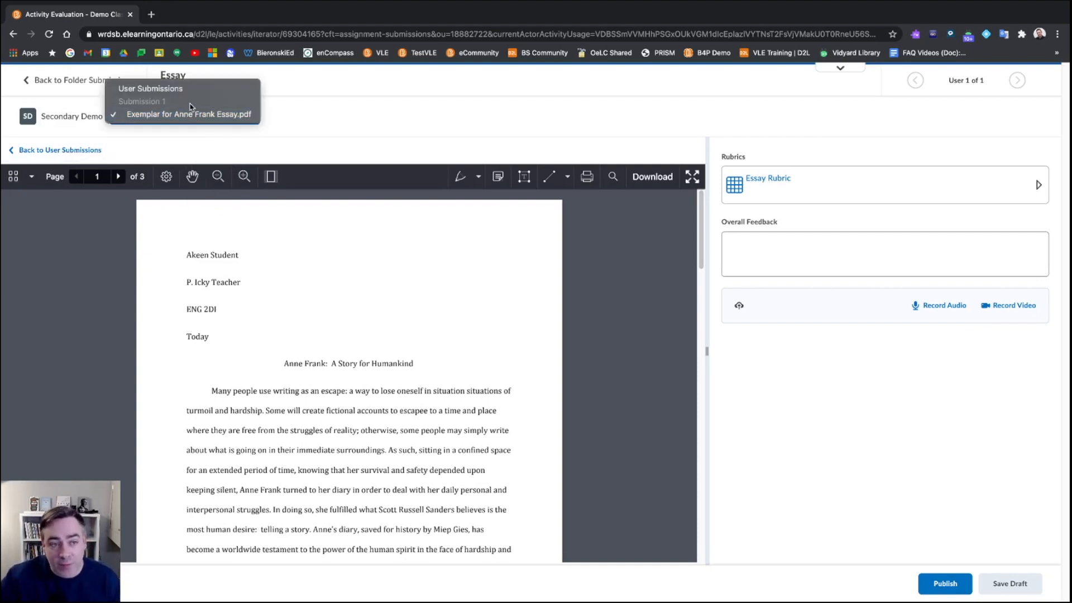
pyautogui.click(366, 134)
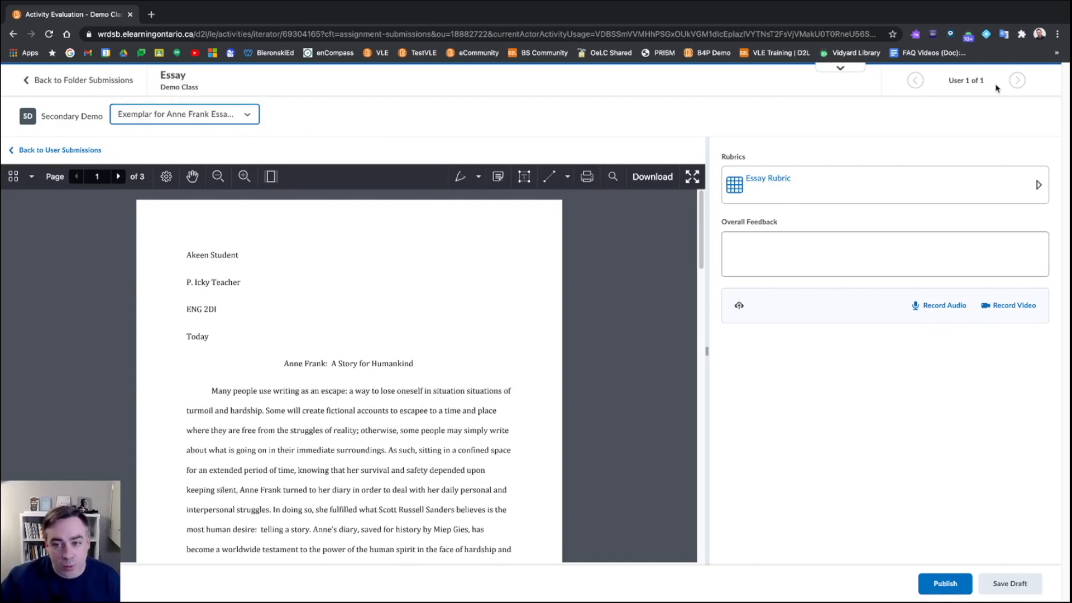
# Look through the submitted essay's pages, view the document in full screen and return to the evaluation view.
pyautogui.scroll(-1, 444, 274)
pyautogui.scroll(1, 449, 293)
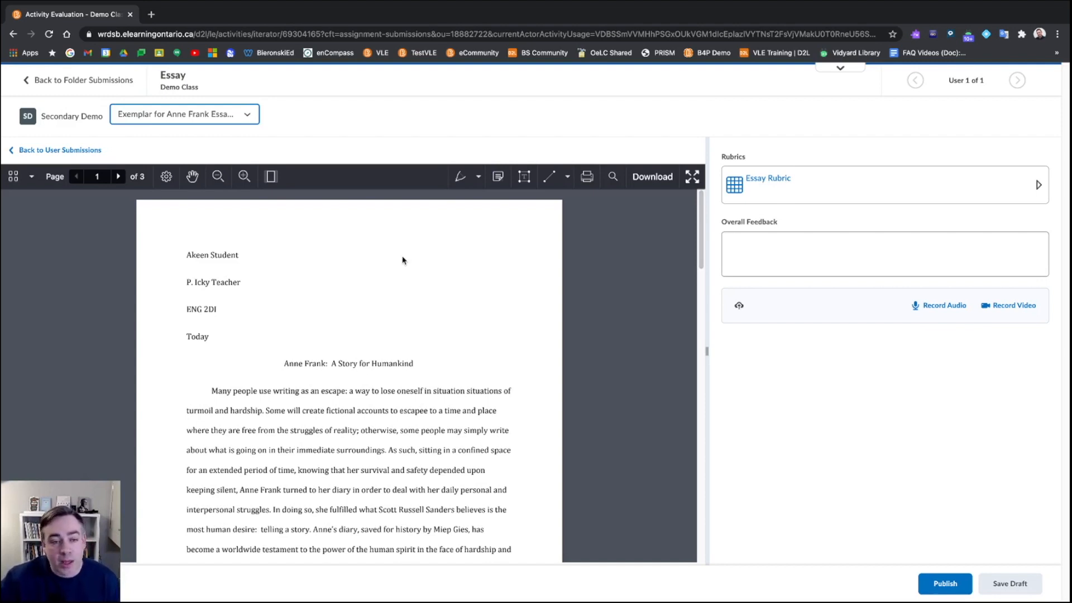
pyautogui.scroll(-15, 269, 268)
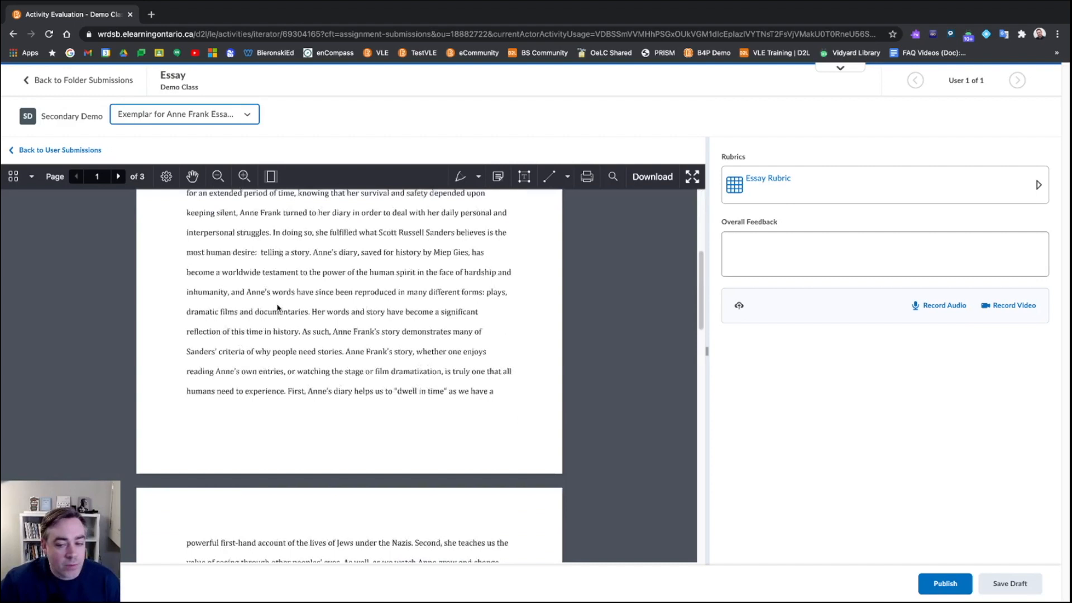
pyautogui.scroll(15, 277, 308)
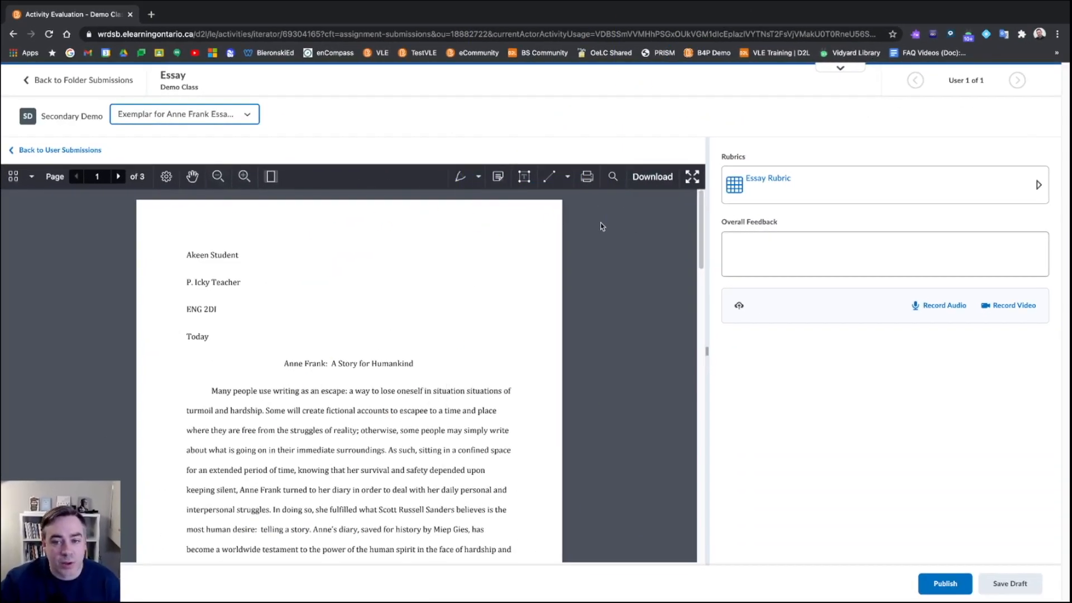
pyautogui.click(691, 178)
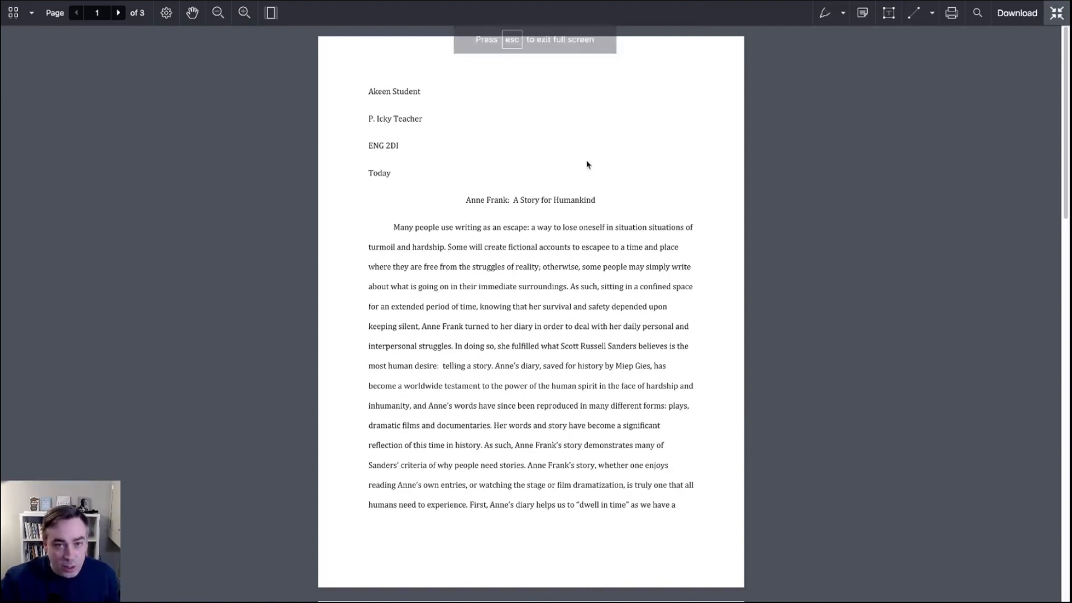
pyautogui.press('Escape')
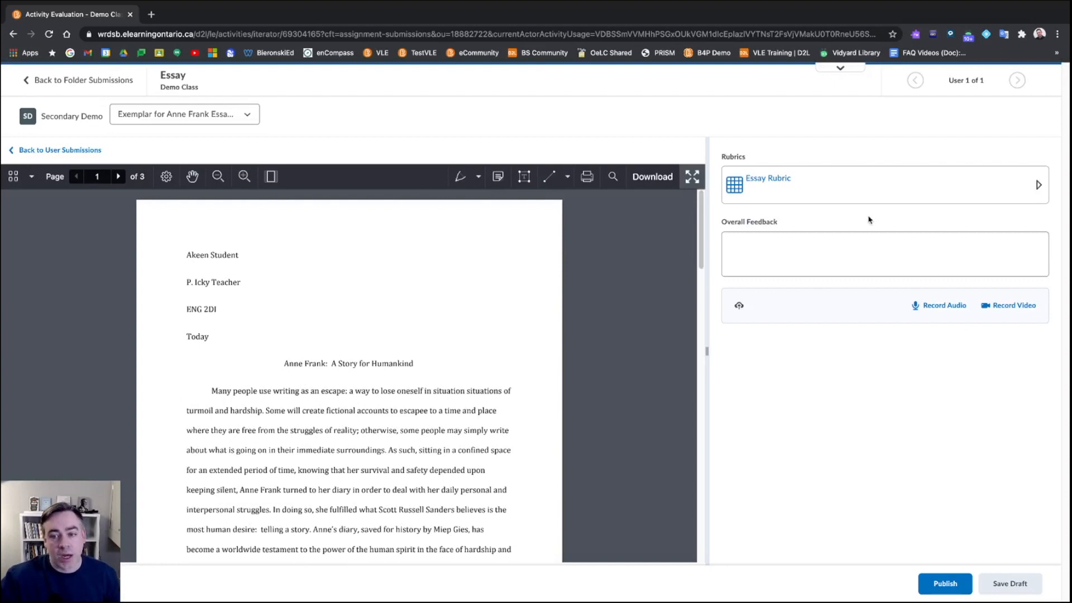
# Expand the Essay Rubric to show its Writing criterion beside the essay.
pyautogui.click(1039, 187)
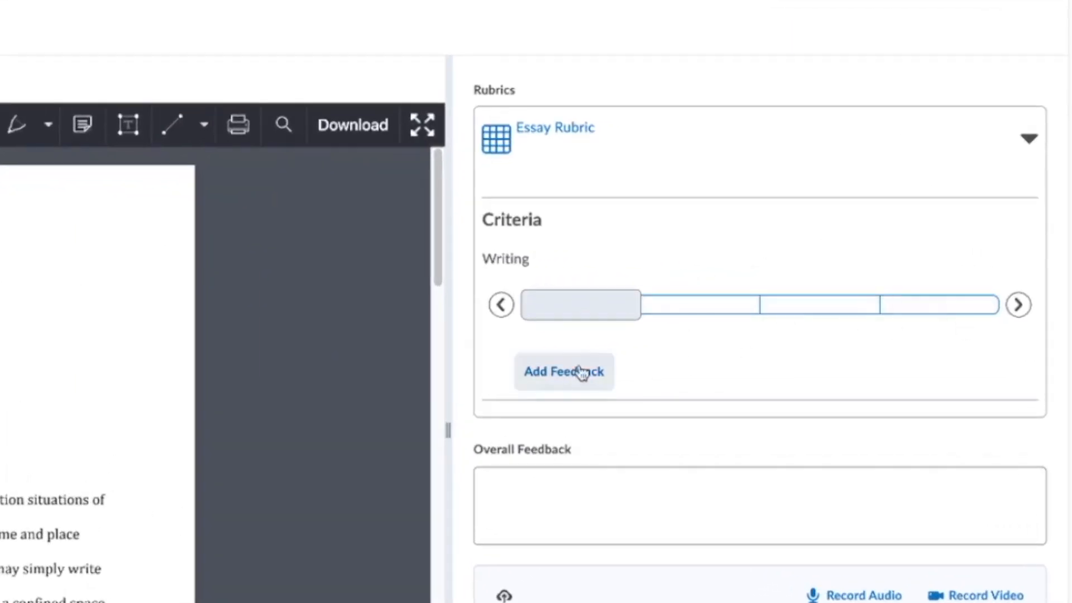
pyautogui.click(1027, 142)
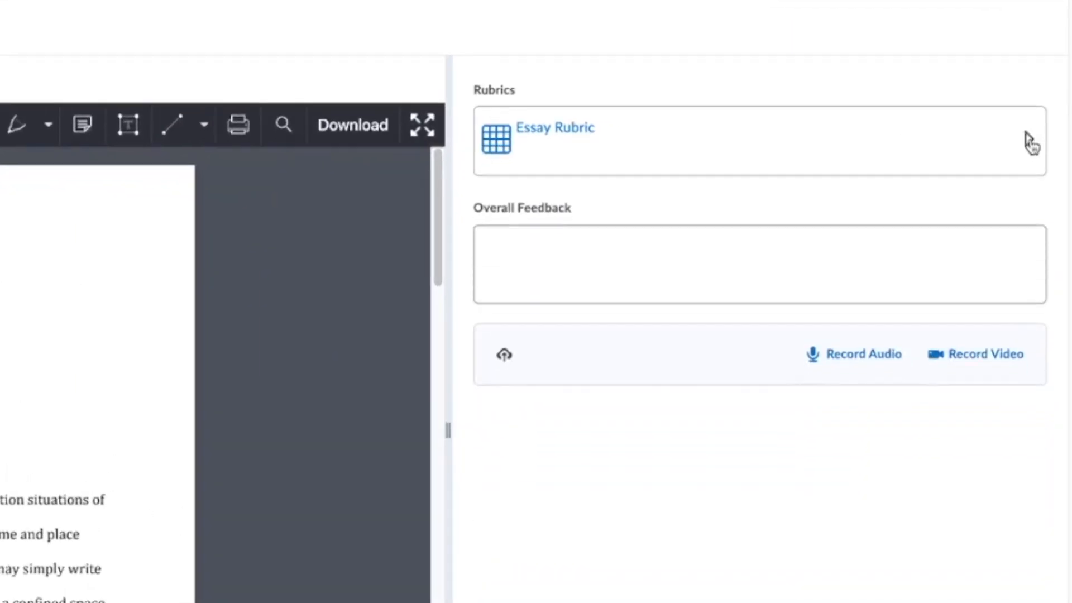
pyautogui.click(1030, 144)
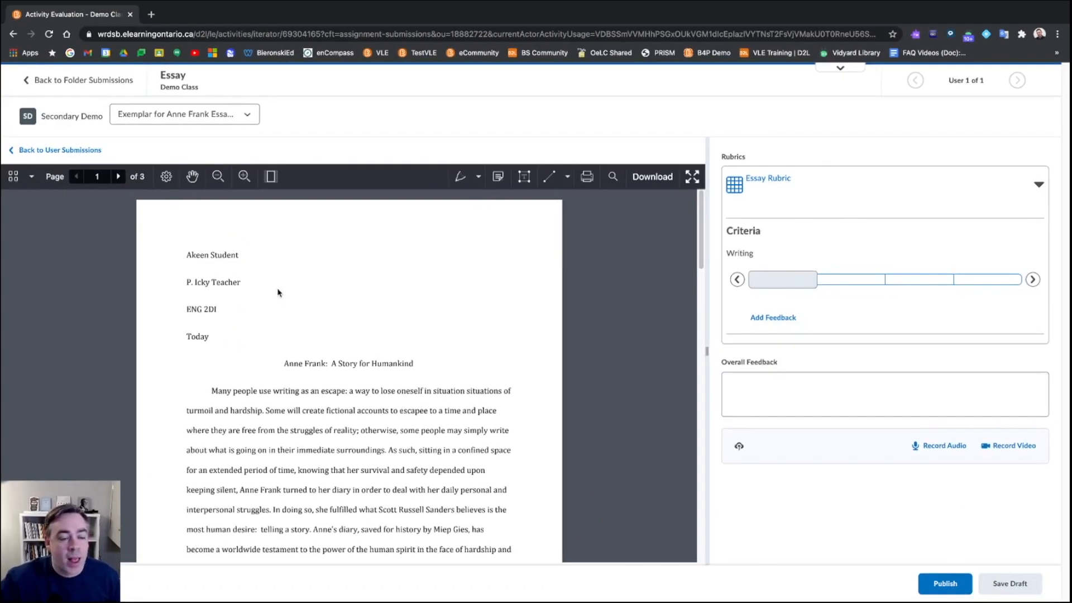
pyautogui.scroll(-1, 278, 292)
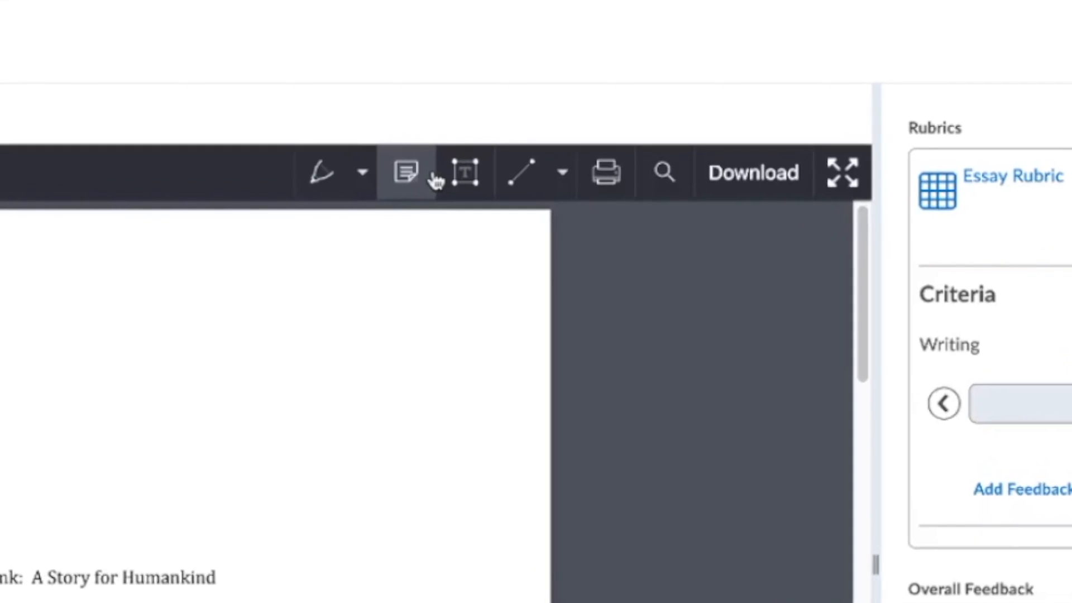
# Activate the Drawing annotation tool for the essay and view its colour choices, keeping blue.
pyautogui.click(363, 173)
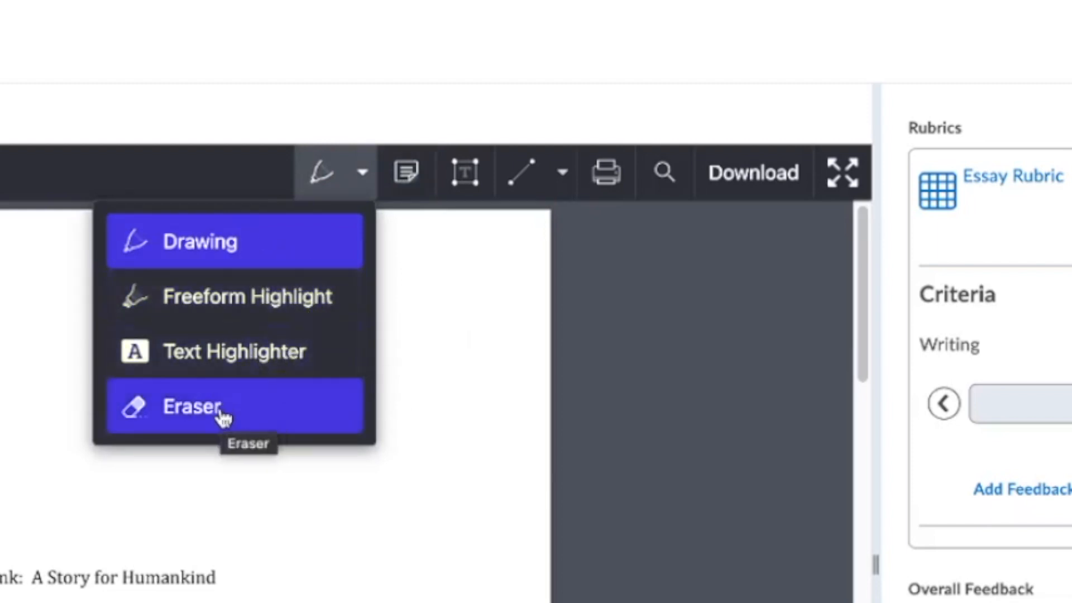
pyautogui.click(208, 250)
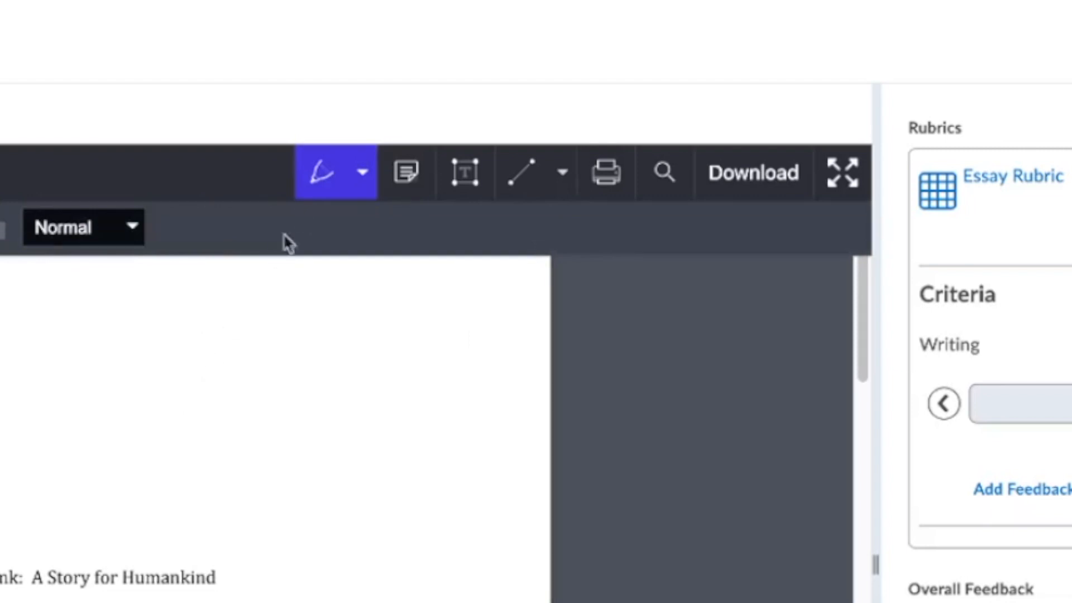
pyautogui.click(321, 189)
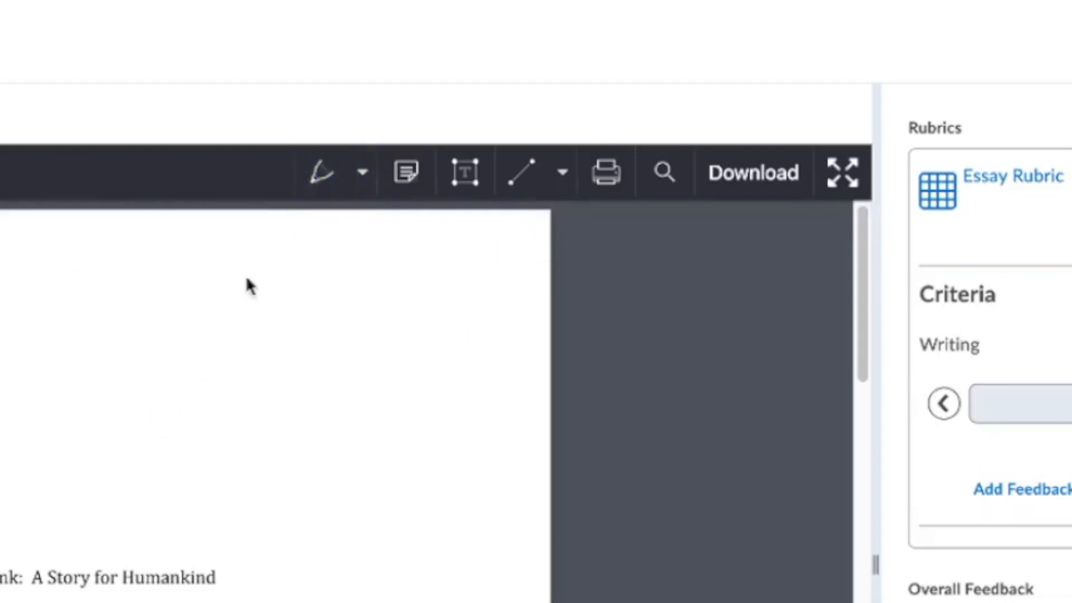
pyautogui.click(322, 192)
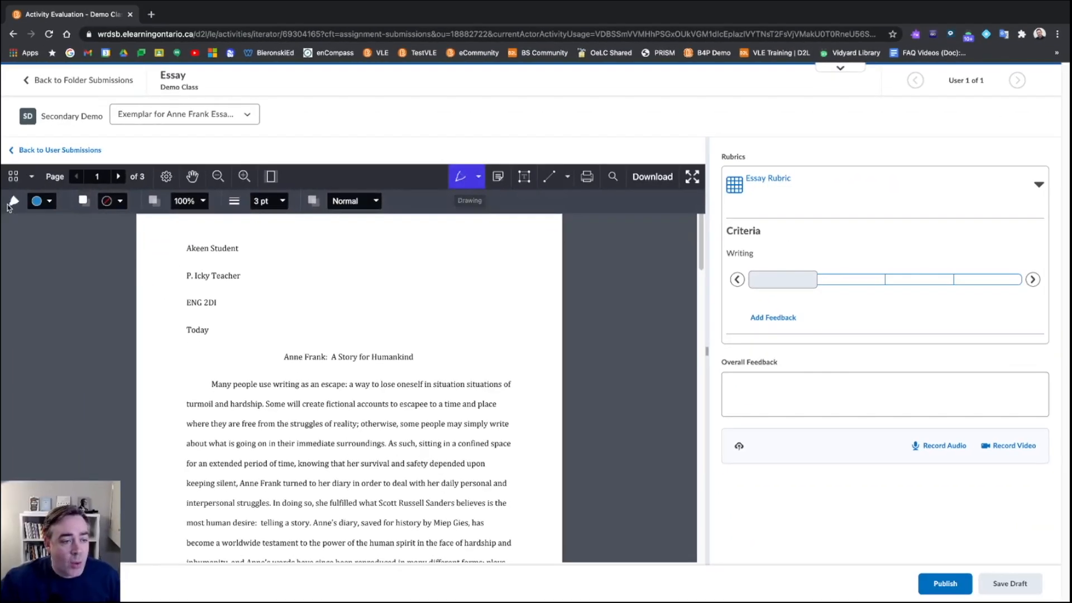
pyautogui.click(50, 202)
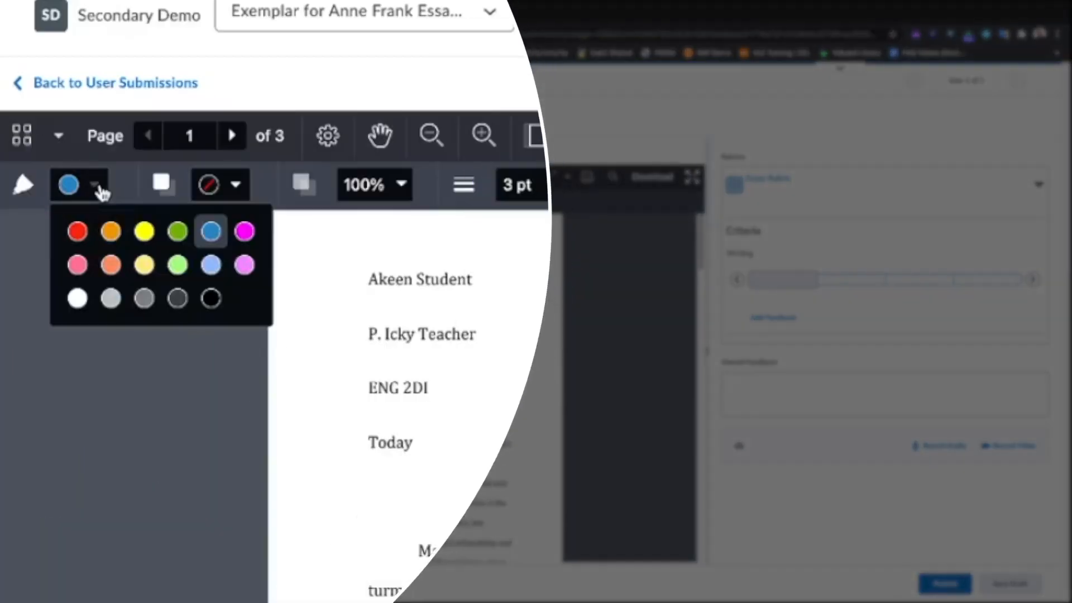
pyautogui.click(99, 191)
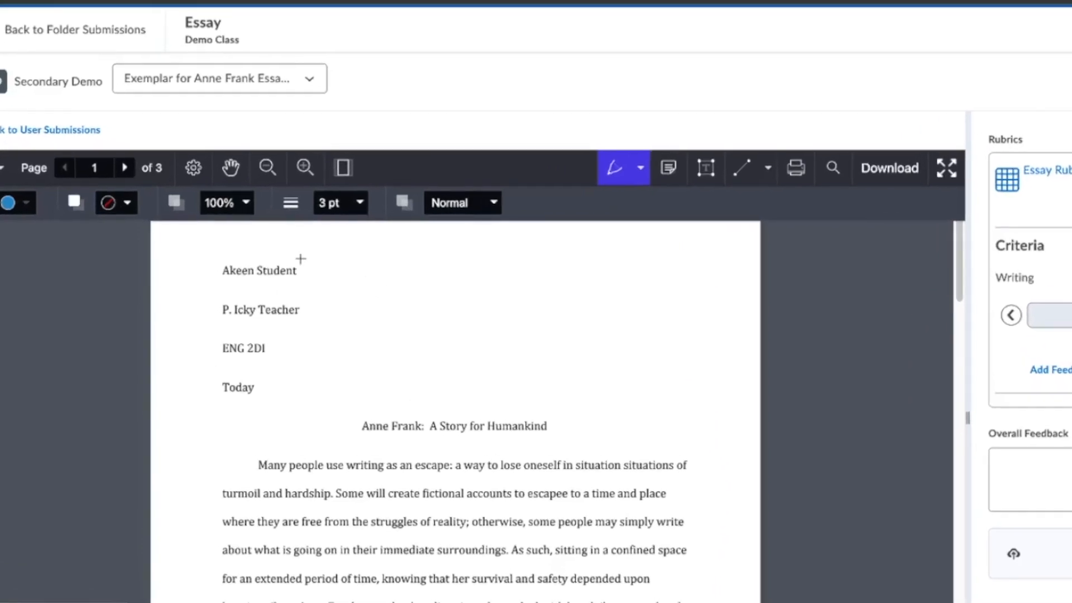
# Draw a blue 3 pt circle around the student name line and underline the teacher name line on the essay's first page.
pyautogui.moveTo(300, 258)
pyautogui.mouseDown()
pyautogui.moveTo(251, 249)
pyautogui.moveTo(215, 281)
pyautogui.moveTo(305, 285)
pyautogui.moveTo(292, 259)
pyautogui.mouseUp()
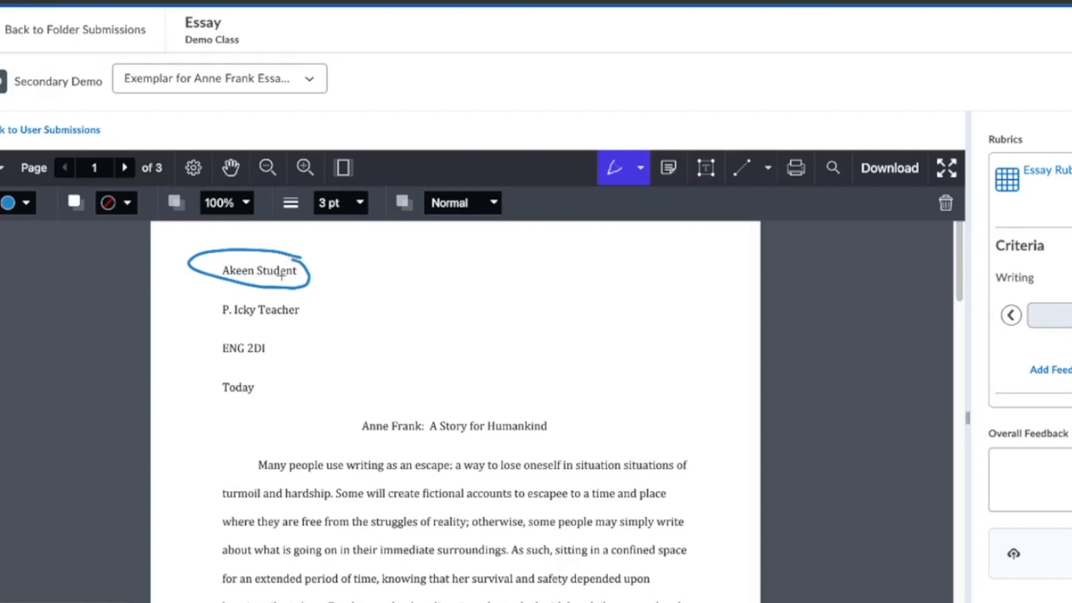
pyautogui.moveTo(213, 323); pyautogui.dragTo(305, 323)
pyautogui.scroll(-2, 430, 417)
pyautogui.scroll(3, 427, 417)
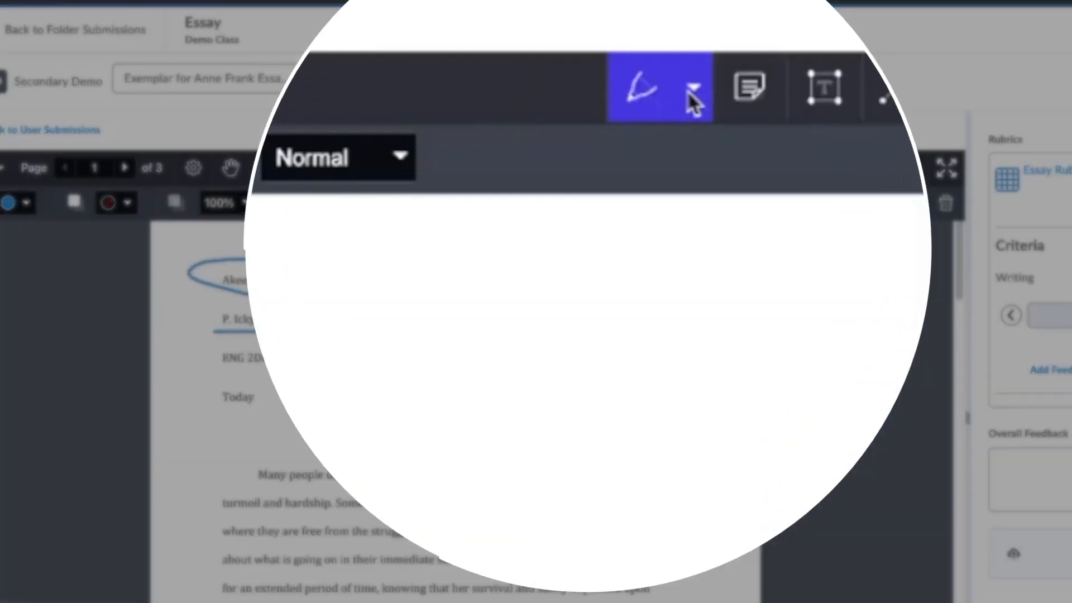
# Highlight the four heading lines and the essay title in yellow on the first page using the Text Highlighter.
pyautogui.click(640, 167)
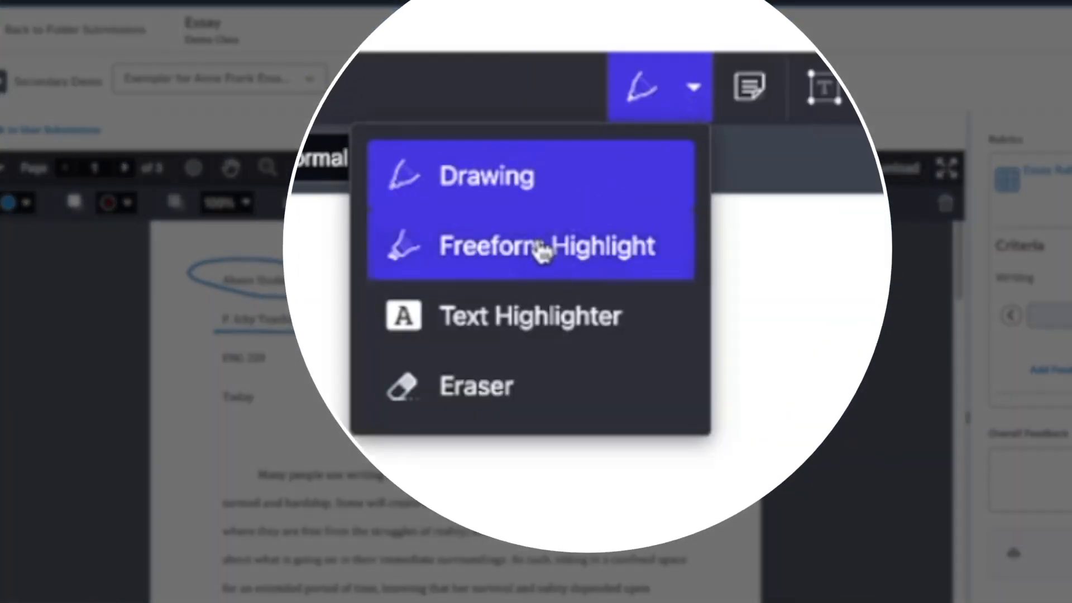
pyautogui.click(506, 319)
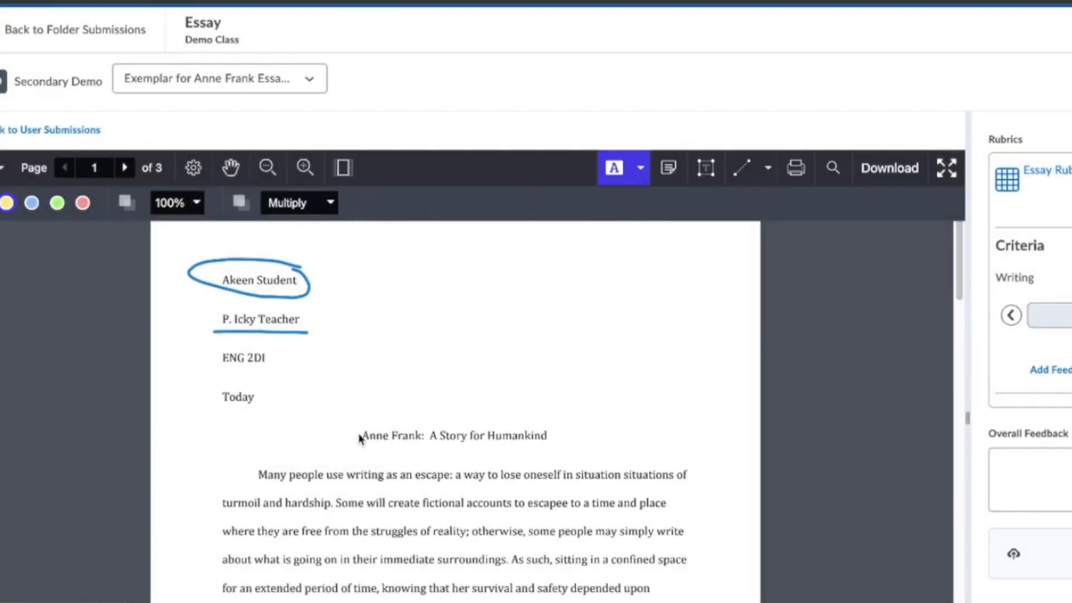
pyautogui.moveTo(361, 436)
pyautogui.mouseDown()
pyautogui.moveTo(545, 444)
pyautogui.moveTo(263, 386)
pyautogui.moveTo(239, 298)
pyautogui.moveTo(248, 282)
pyautogui.mouseUp()
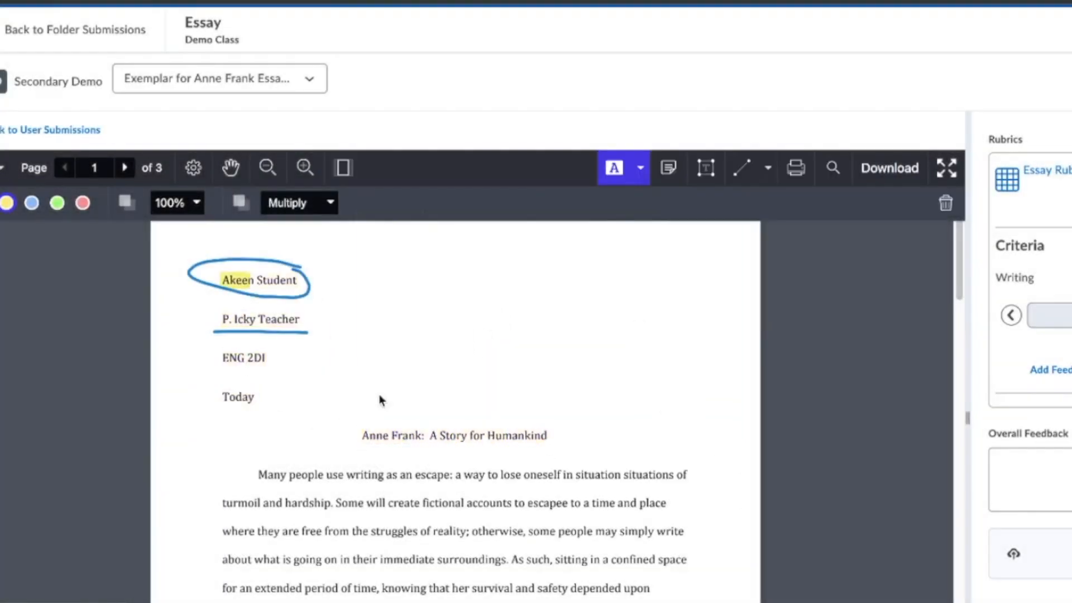
pyautogui.moveTo(363, 434); pyautogui.dragTo(547, 439)
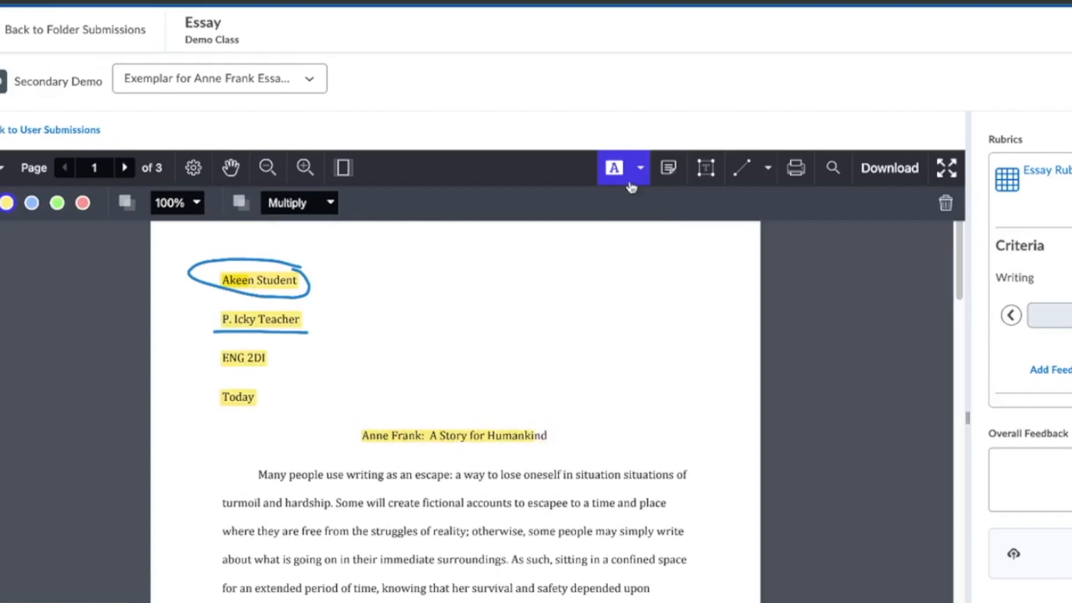
# Freeform-highlight "fictional accounts to escapee to" in yellow and "about what is going on in their immediate" in green at 30 pt.
pyautogui.click(639, 169)
pyautogui.click(592, 210)
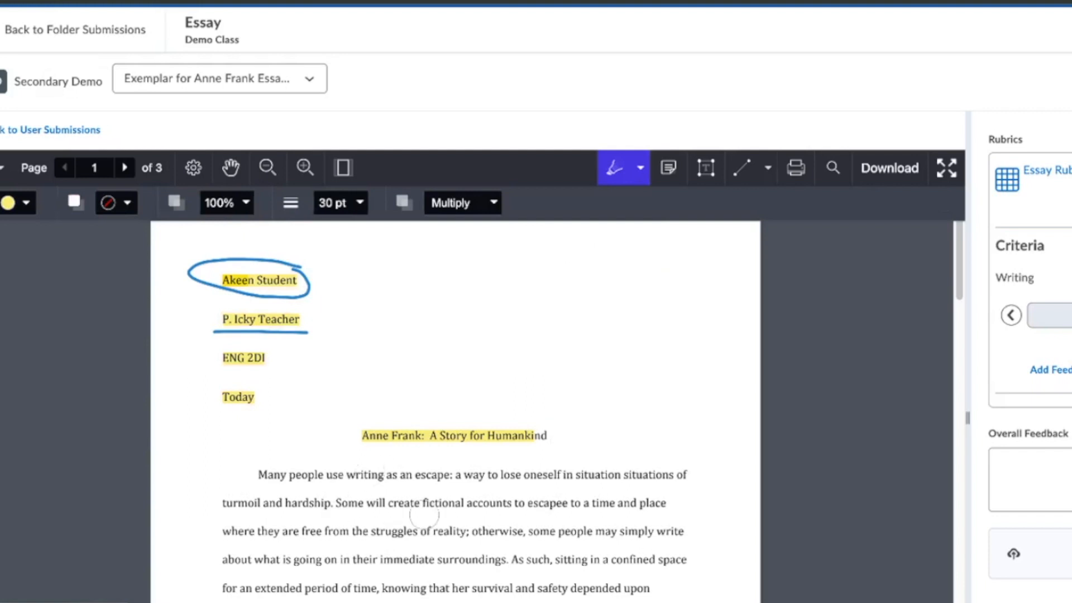
pyautogui.moveTo(419, 502); pyautogui.dragTo(581, 502)
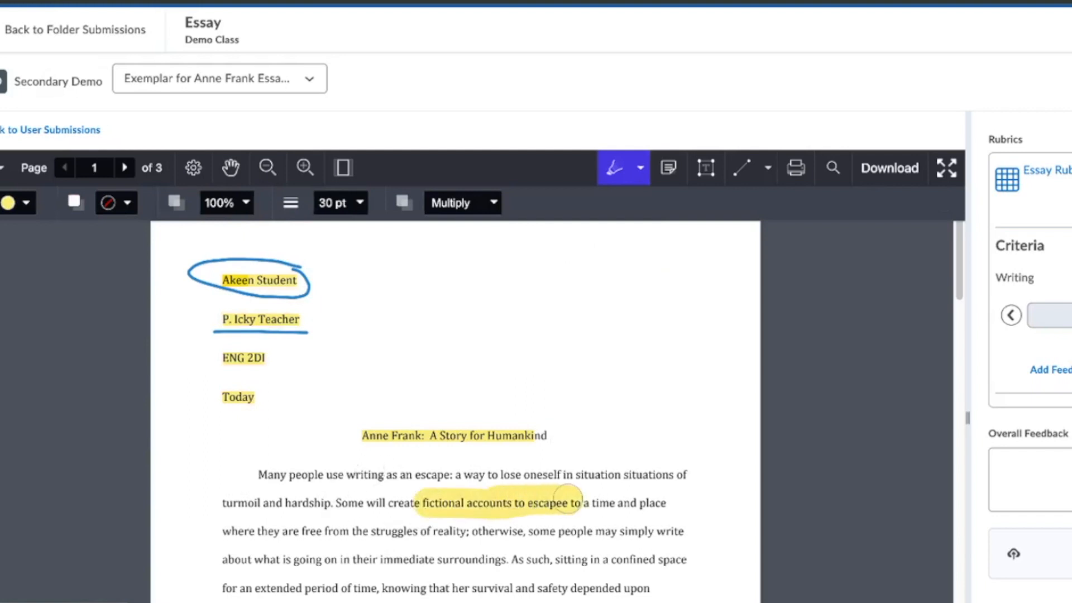
pyautogui.click(26, 204)
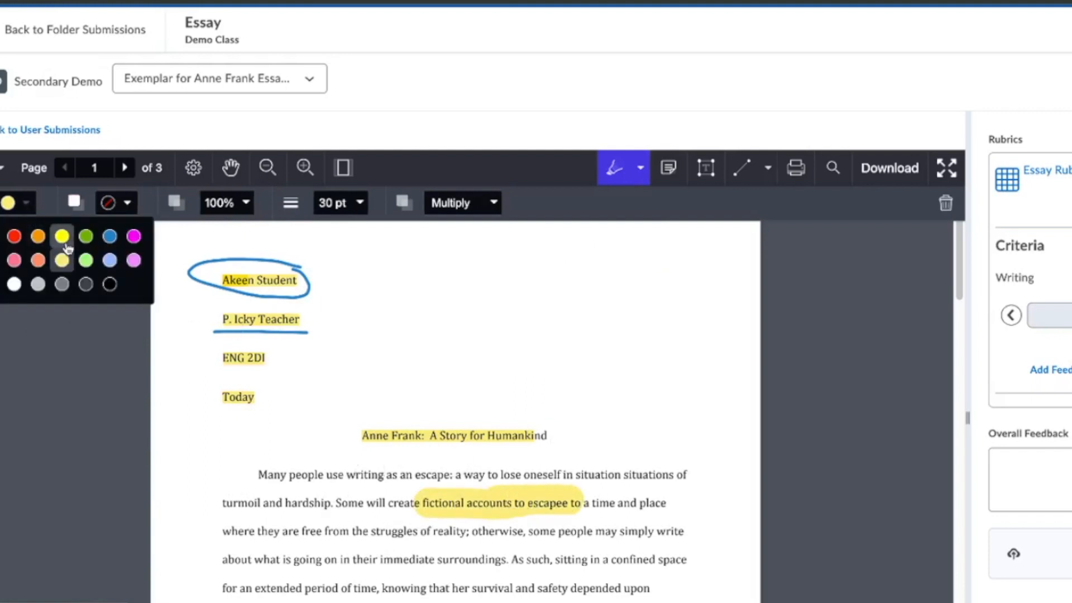
pyautogui.click(85, 236)
pyautogui.moveTo(224, 559); pyautogui.dragTo(406, 558)
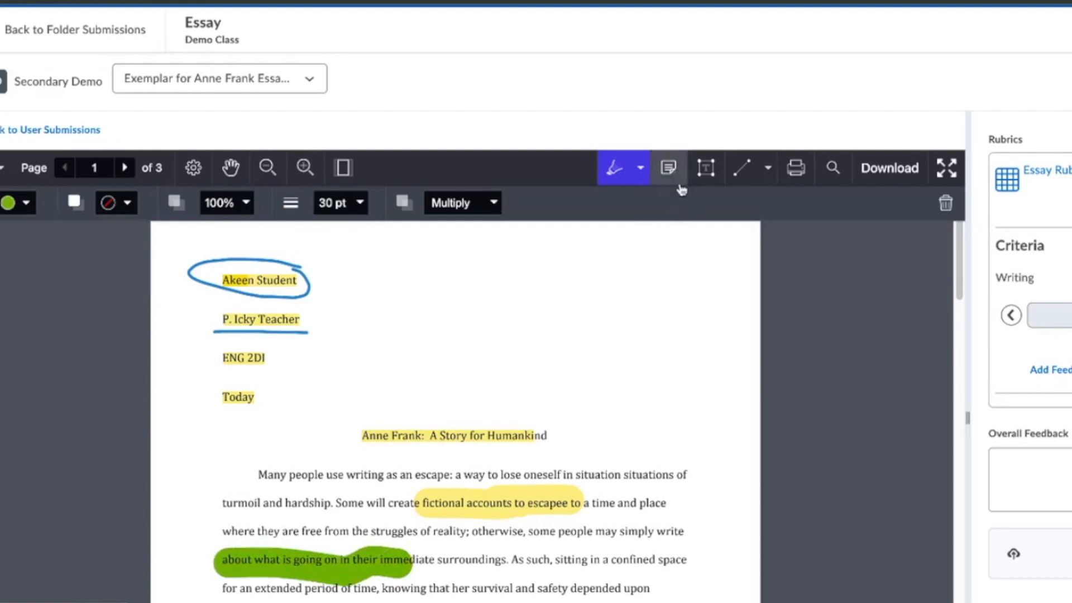
# Erase the green and yellow freeform highlights from the essay's first paragraph.
pyautogui.click(641, 170)
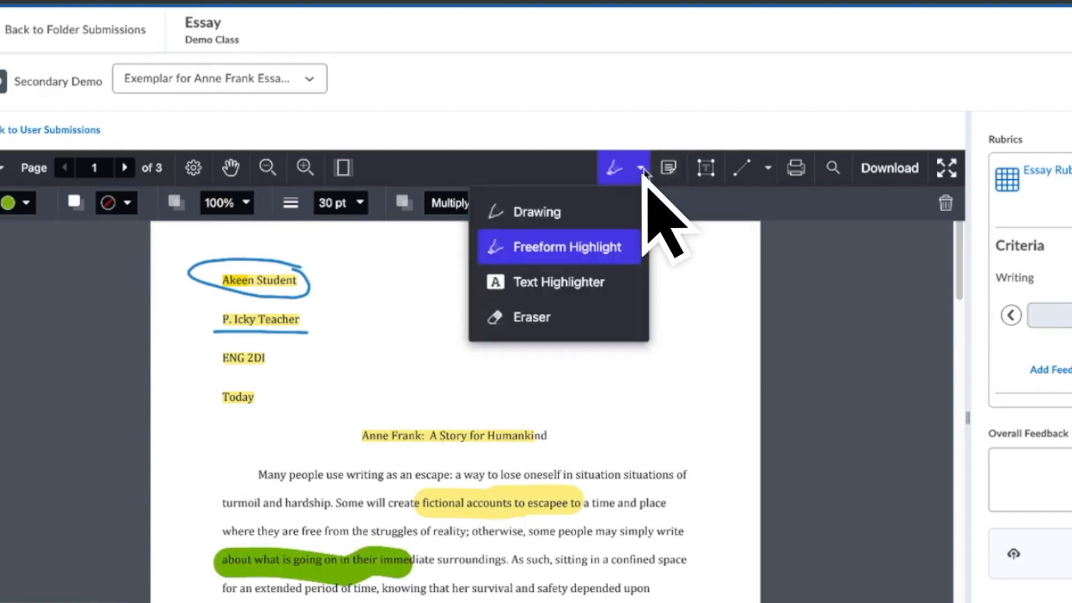
pyautogui.click(578, 326)
pyautogui.moveTo(413, 559); pyautogui.dragTo(218, 558)
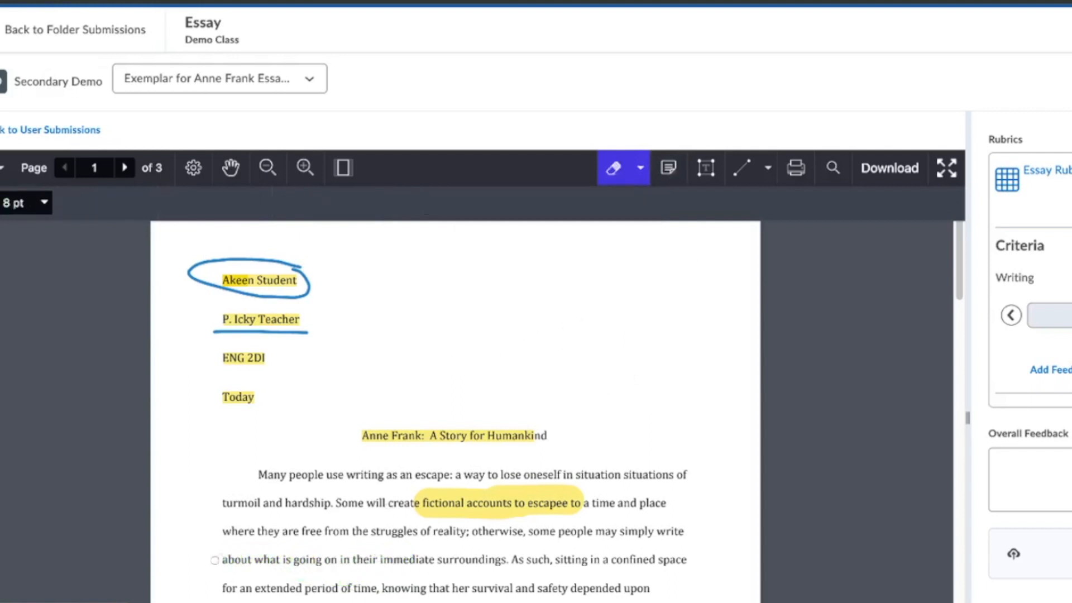
pyautogui.moveTo(402, 502); pyautogui.dragTo(563, 495)
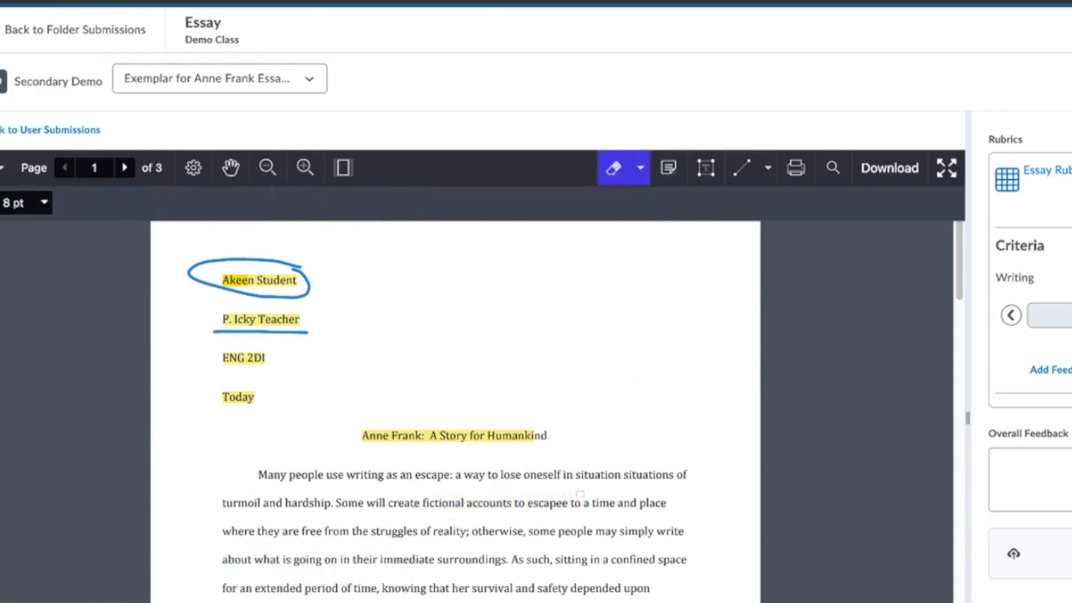
pyautogui.click(640, 169)
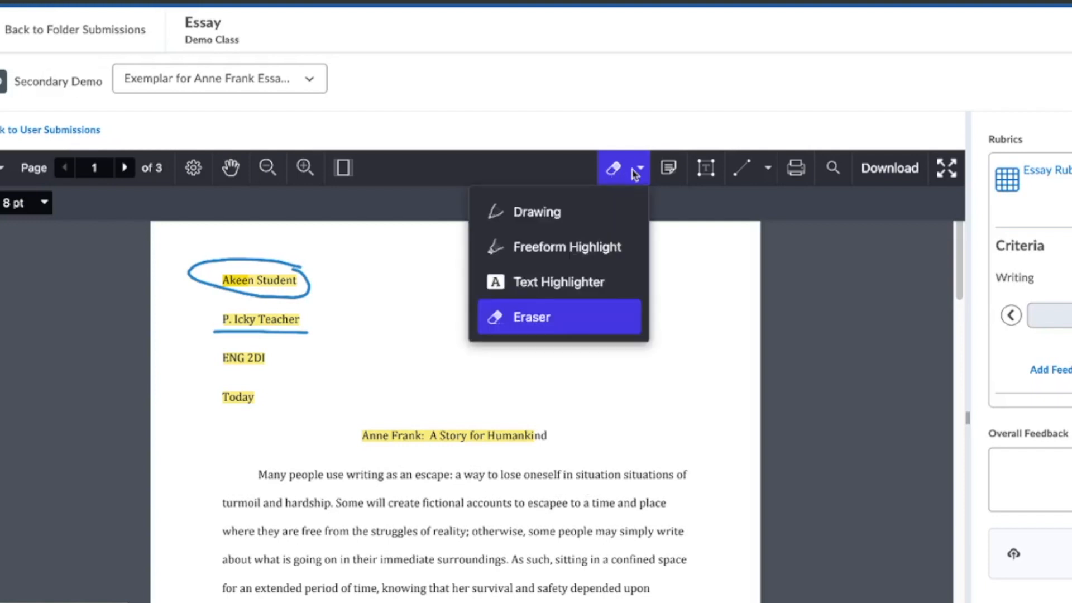
pyautogui.click(603, 216)
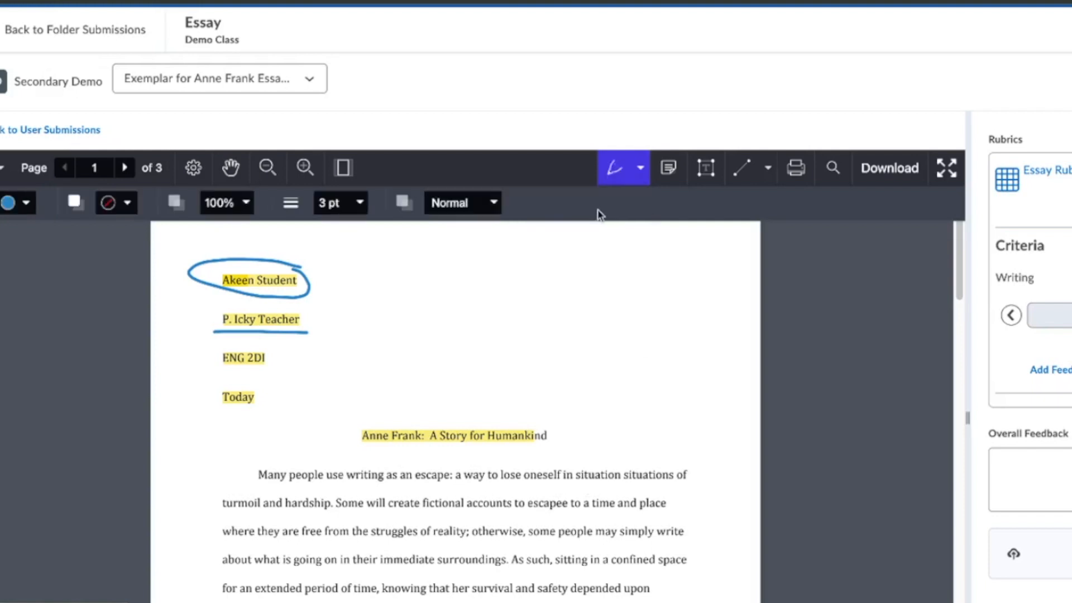
pyautogui.click(641, 168)
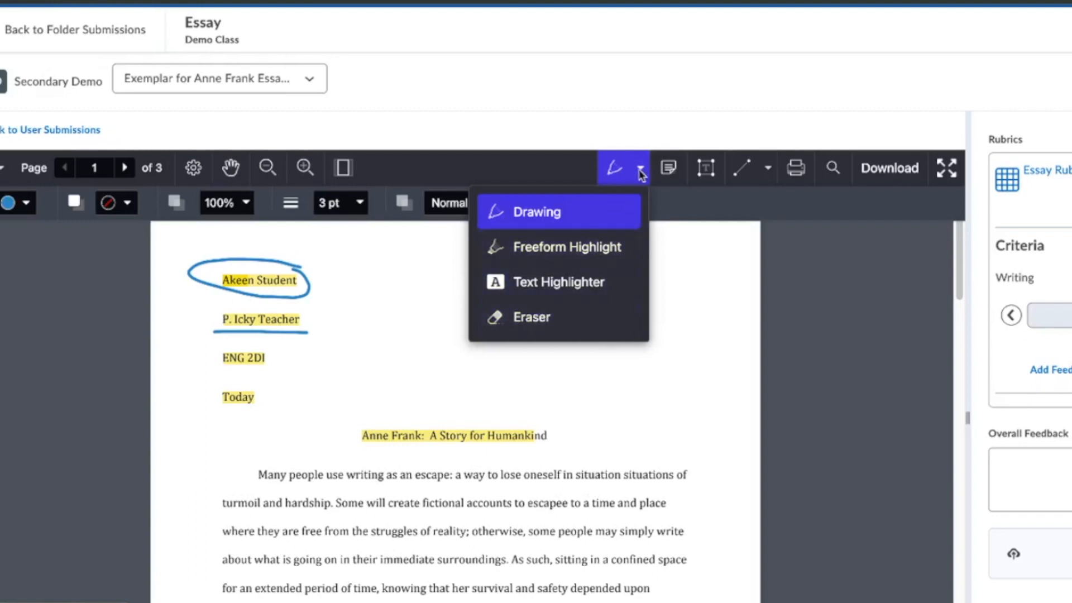
pyautogui.click(642, 171)
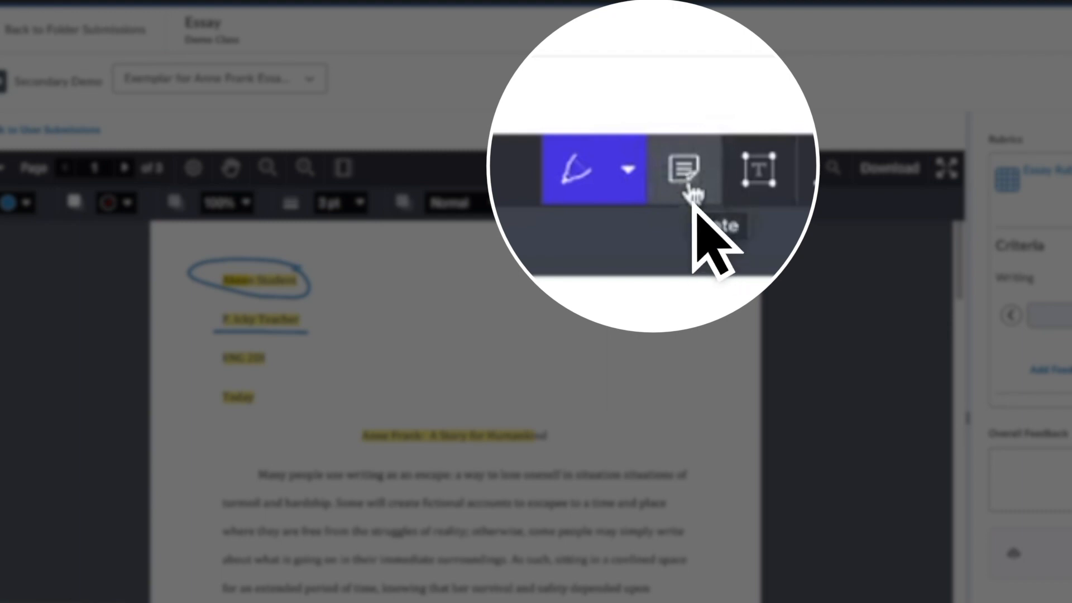
# Place a yellow comment note above "situation situations" in the first paragraph reading "You repeated the same work here.".
pyautogui.click(692, 190)
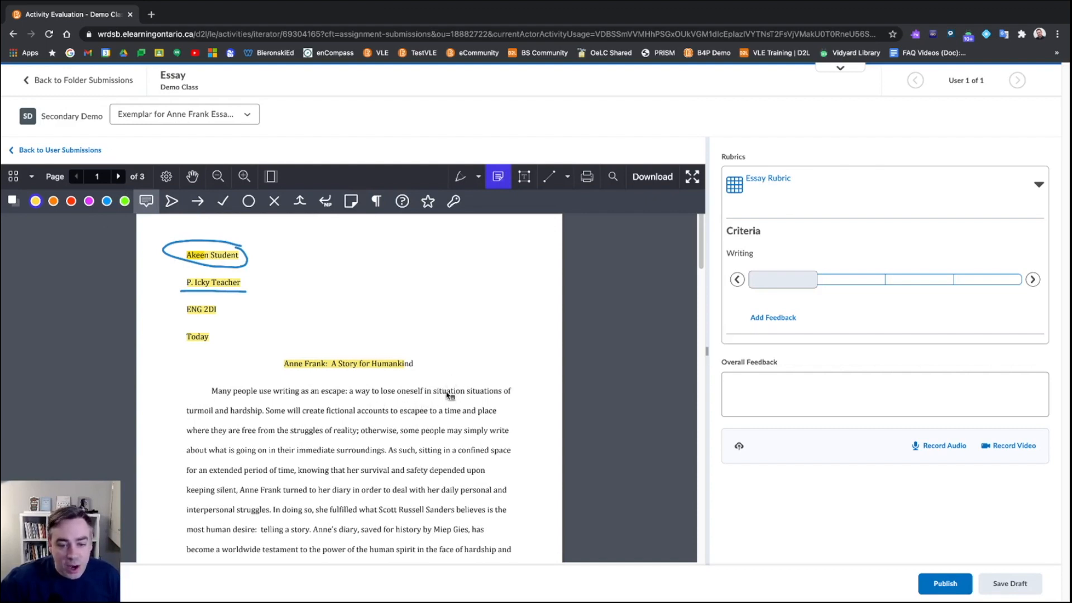
pyautogui.click(472, 376)
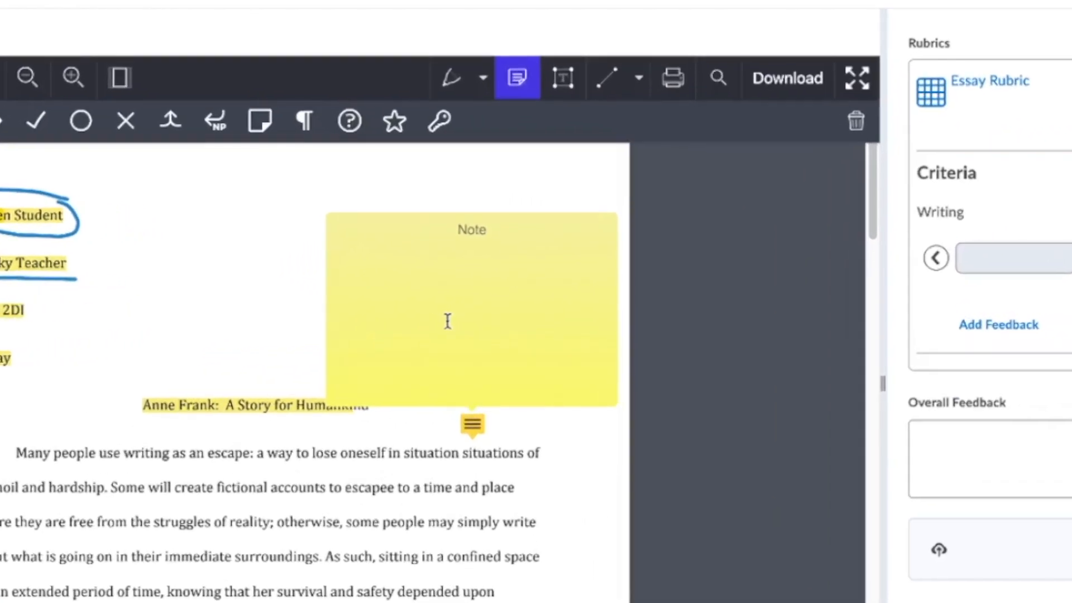
pyautogui.write('You repeated the same wor')
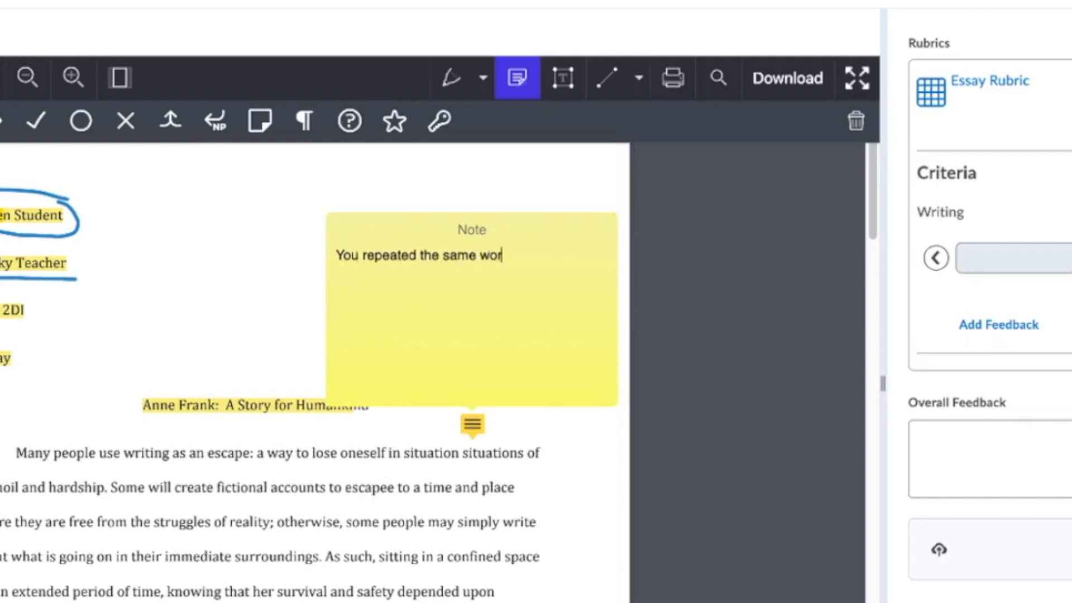
pyautogui.write('k twhere.')
pyautogui.click(295, 299)
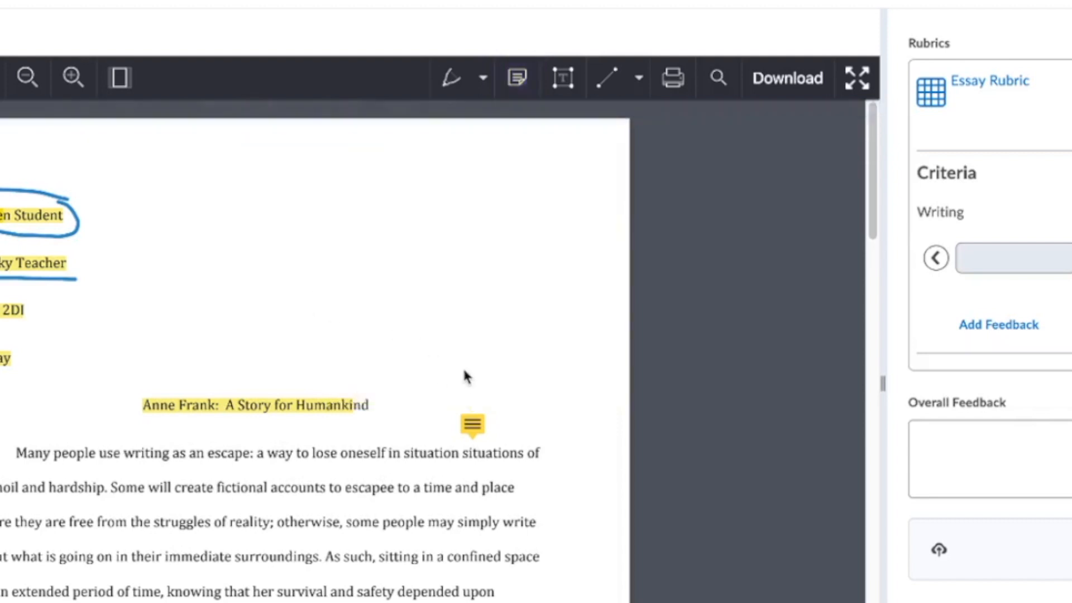
# Reopen the comment note and shift its marker slightly closer to the repeated words, then close it.
pyautogui.click(476, 429)
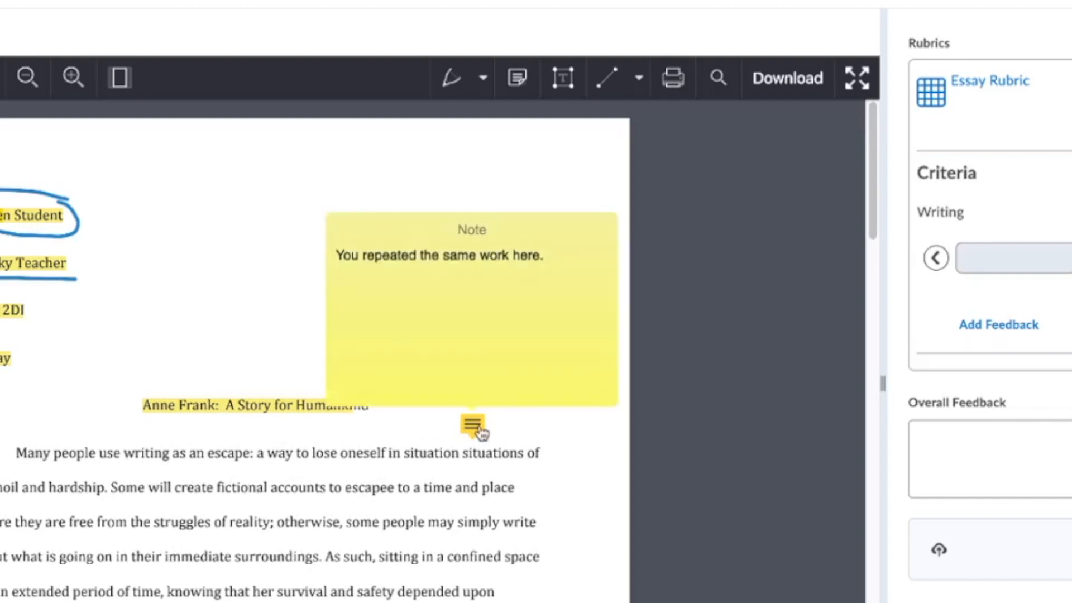
pyautogui.moveTo(479, 431)
pyautogui.mouseDown()
pyautogui.moveTo(300, 444)
pyautogui.moveTo(375, 477)
pyautogui.moveTo(418, 522)
pyautogui.moveTo(275, 512)
pyautogui.moveTo(337, 538)
pyautogui.moveTo(335, 546)
pyautogui.moveTo(409, 479)
pyautogui.moveTo(433, 419)
pyautogui.moveTo(461, 432)
pyautogui.mouseUp()
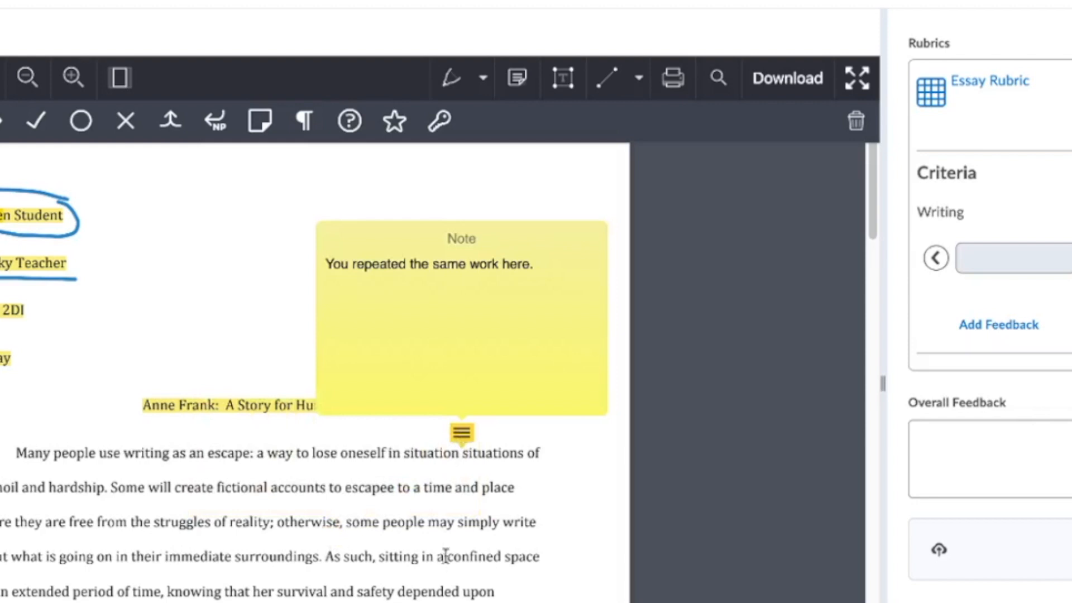
pyautogui.click(444, 514)
pyautogui.moveTo(470, 446)
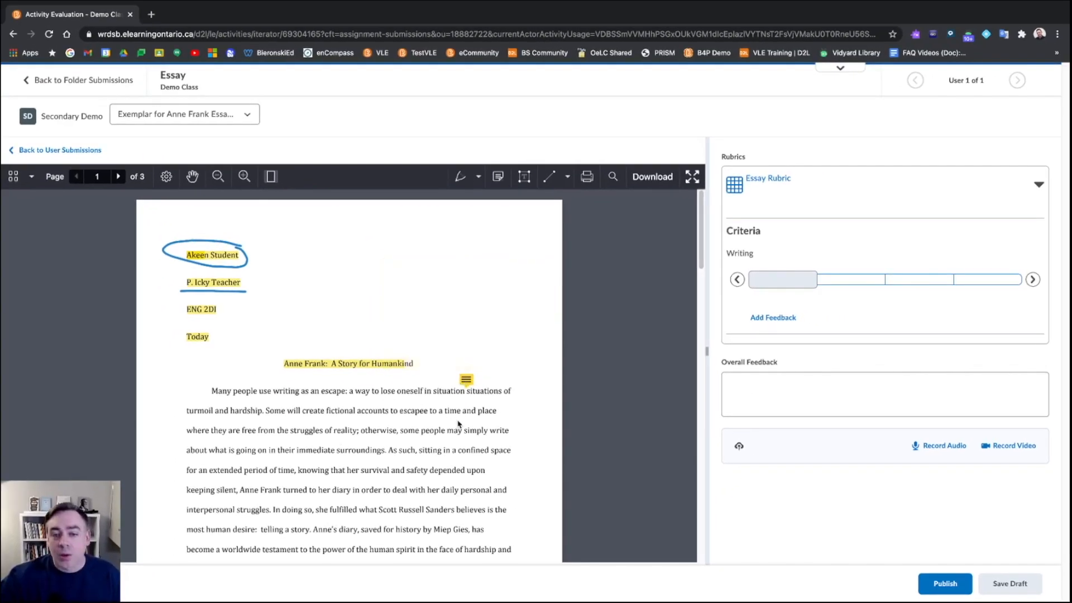
# Add a yellow pointer-shaped note at the start of the first paragraph containing "sjdlfj sdlfj sldj sdlfj lsdjf".
pyautogui.click(498, 176)
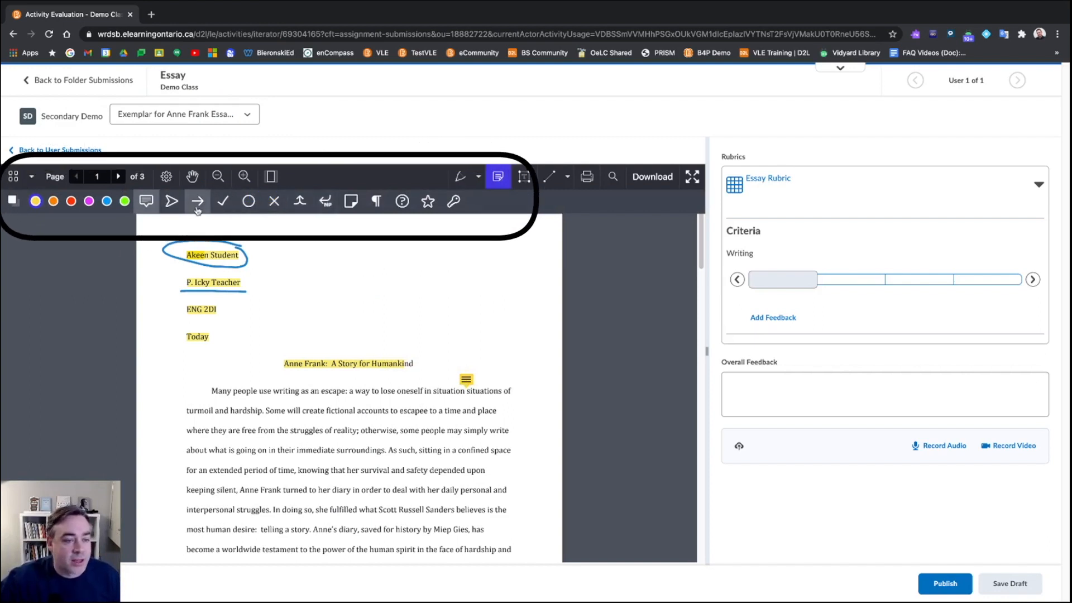
pyautogui.click(201, 400)
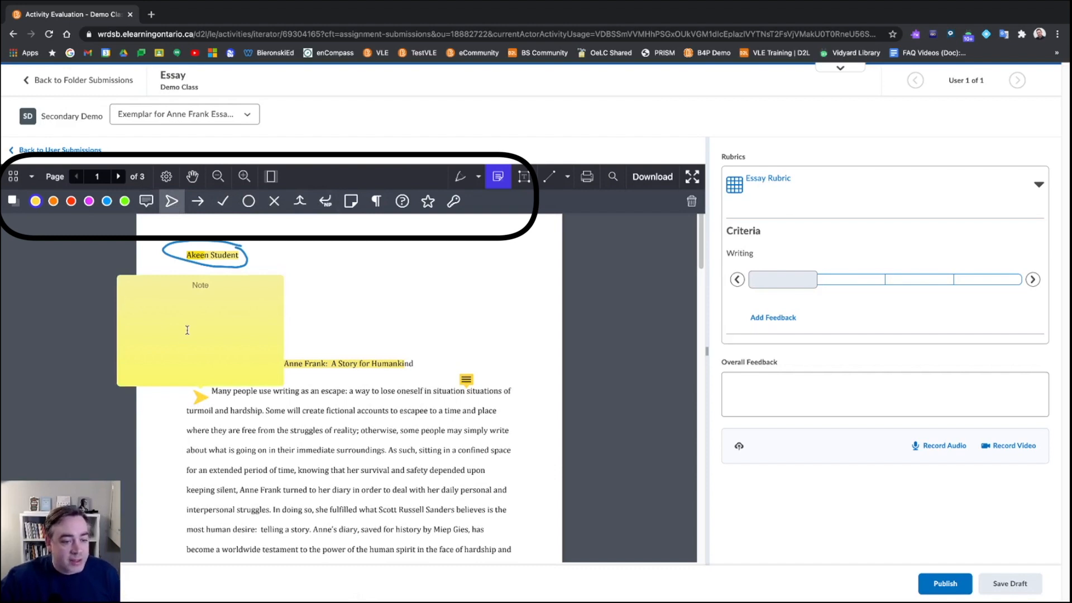
pyautogui.write('sjdlfj sdlfj sldj sd')
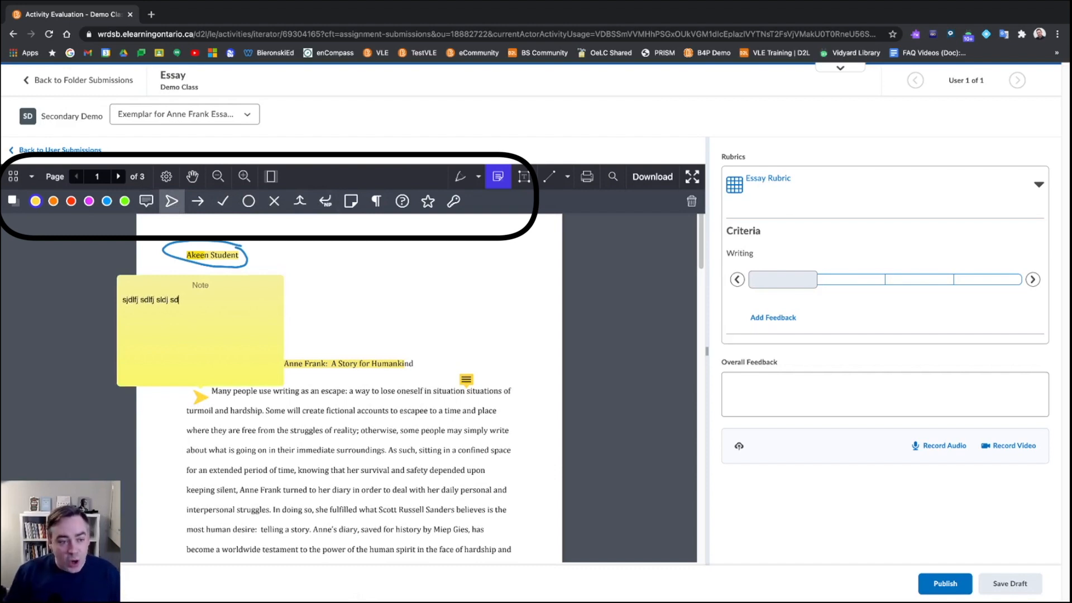
pyautogui.write('lfj lsdjf')
pyautogui.click(270, 451)
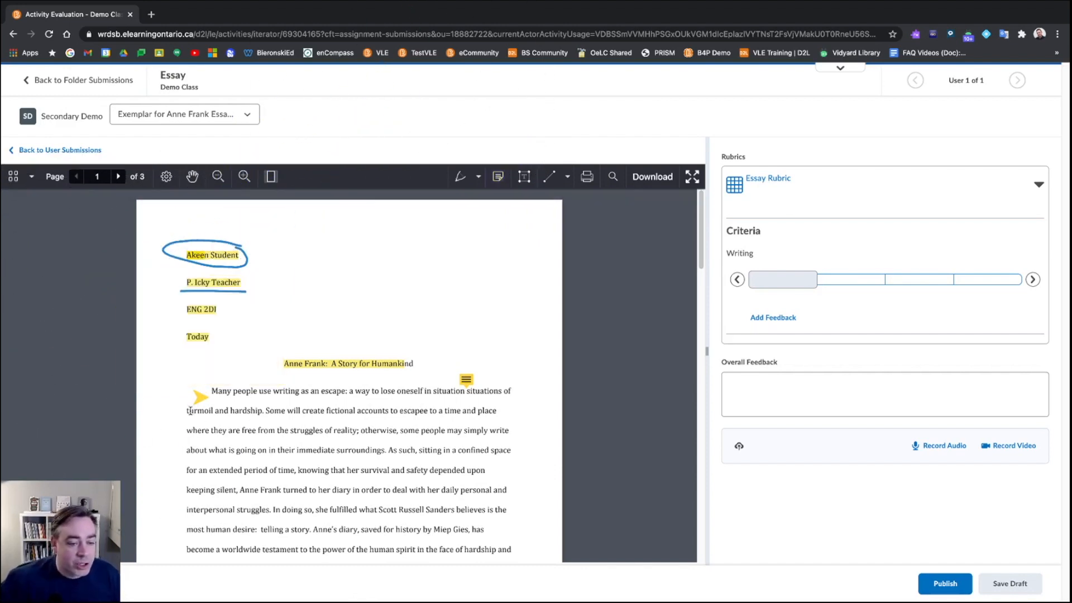
# Move the pointer-shaped note into the margin beside the line "about what is going on" and display its text.
pyautogui.moveTo(199, 401)
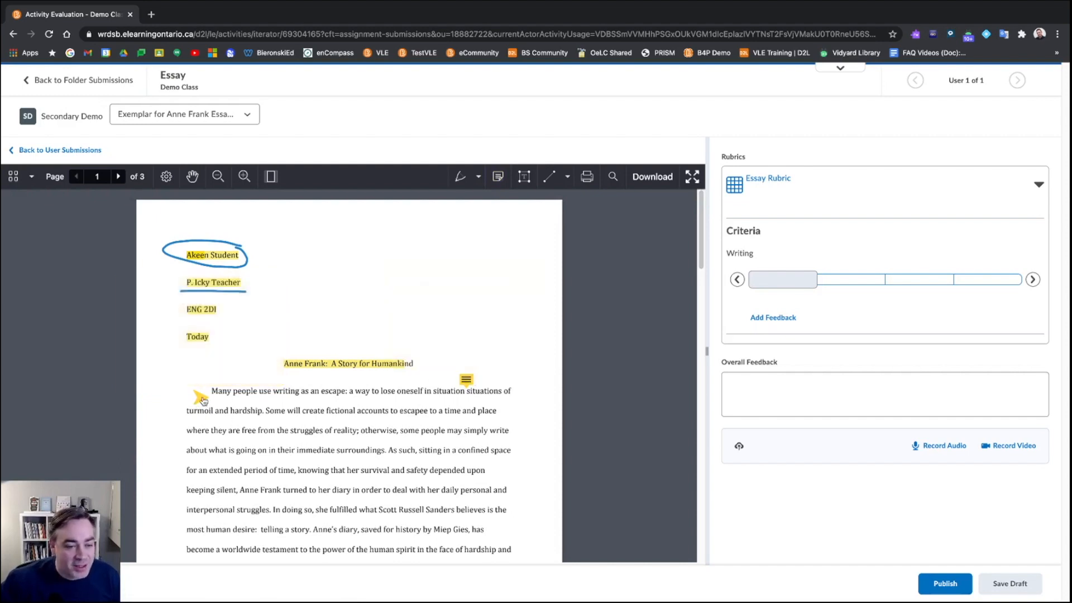
pyautogui.click(199, 396)
pyautogui.moveTo(198, 389); pyautogui.dragTo(171, 435)
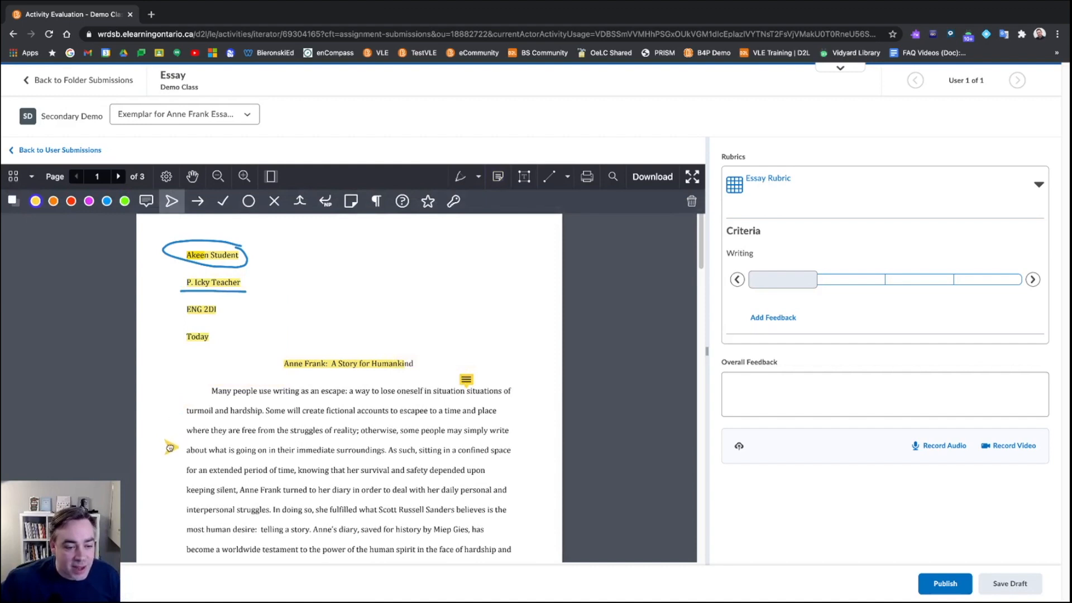
pyautogui.moveTo(171, 450)
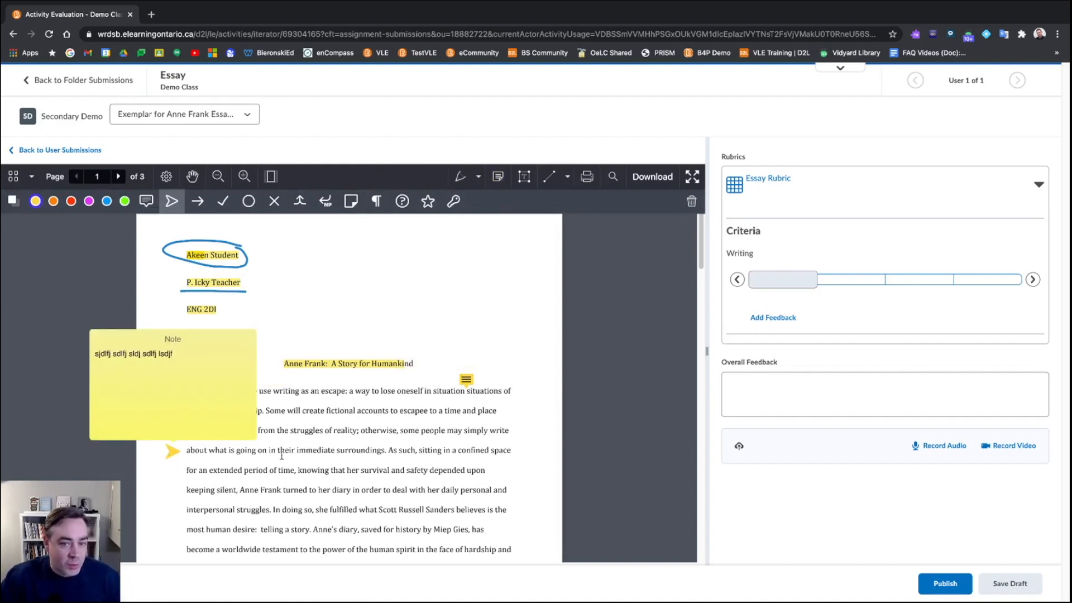
# Add a text box in 18 pt Helvetica in the blank area above the essay title reading "sdfdsf sdf sdf sdf sdf".
pyautogui.click(525, 178)
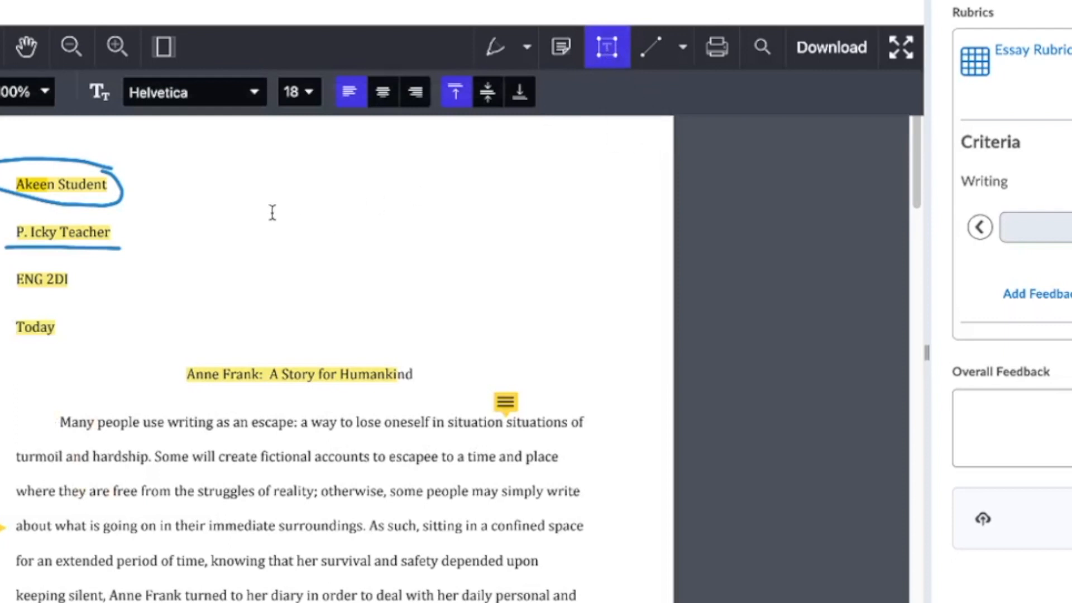
pyautogui.click(280, 202)
pyautogui.write('sdfdsf sdf')
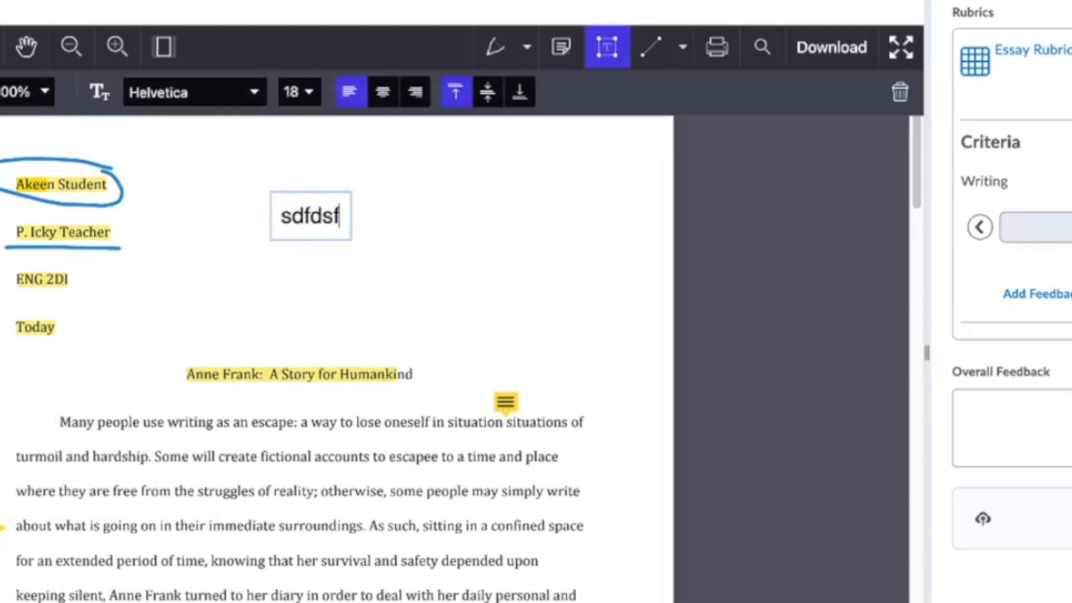
pyautogui.write(' sdf sdf sdf')
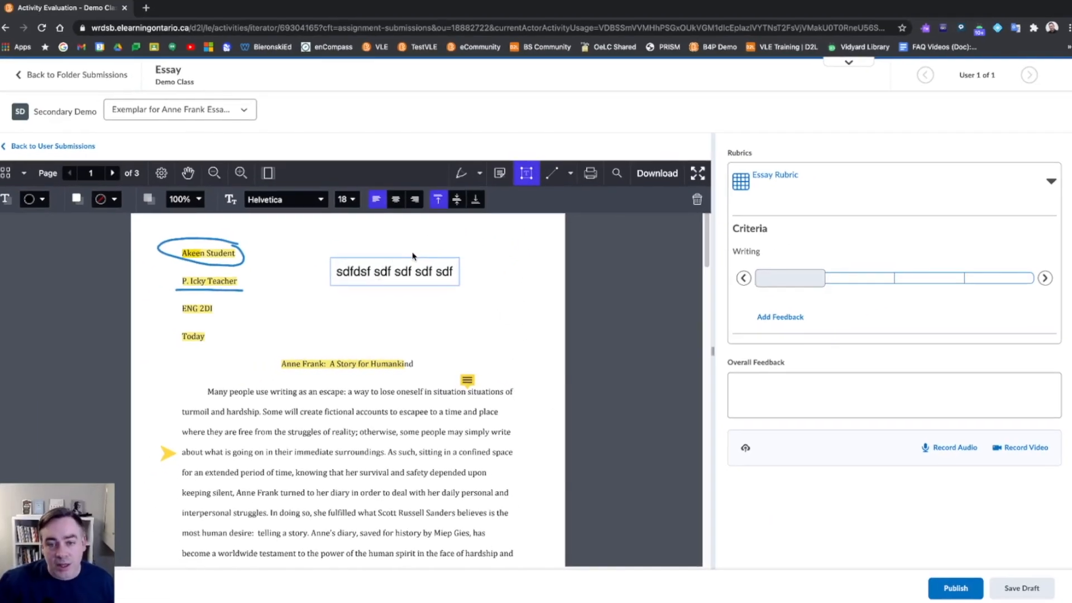
# View the line, arrow and rectangle annotation choices, leave the text box, and look further down to the essay's second page.
pyautogui.click(570, 173)
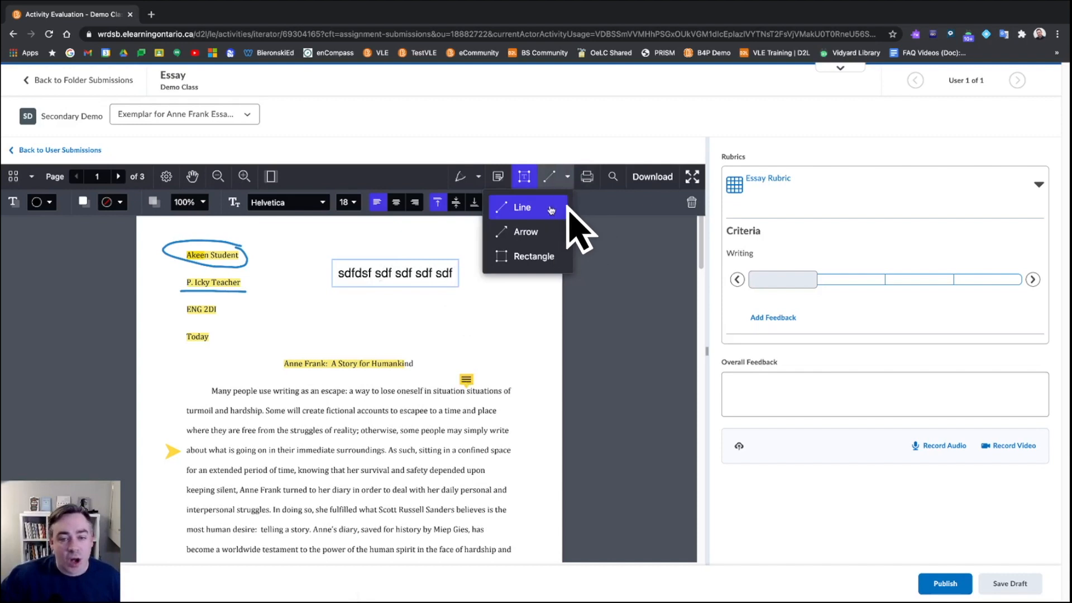
pyautogui.click(506, 343)
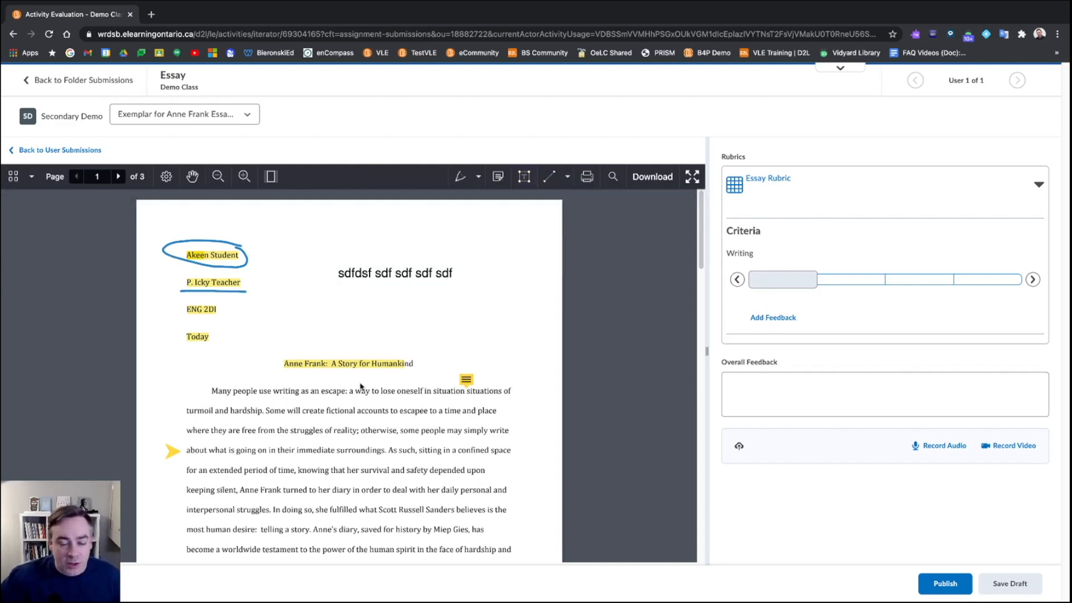
pyautogui.scroll(-4, 378, 398)
pyautogui.scroll(-14, 378, 398)
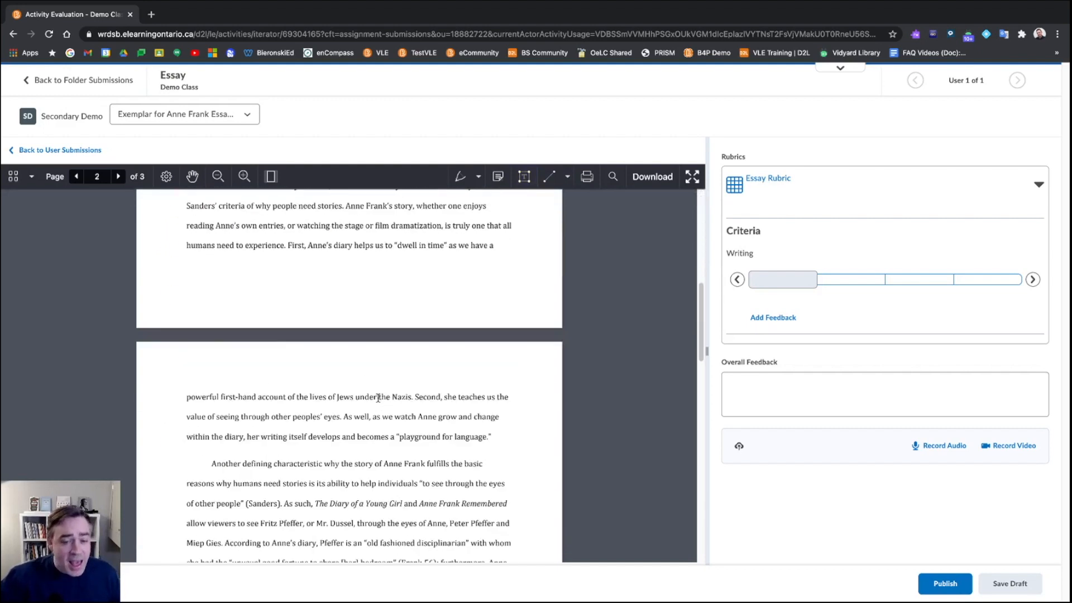
# Try out the Essay Rubric's levels for the Writing criterion, from Level 4 to Level 1, to compare their preset feedback.
pyautogui.scroll(-2, 378, 401)
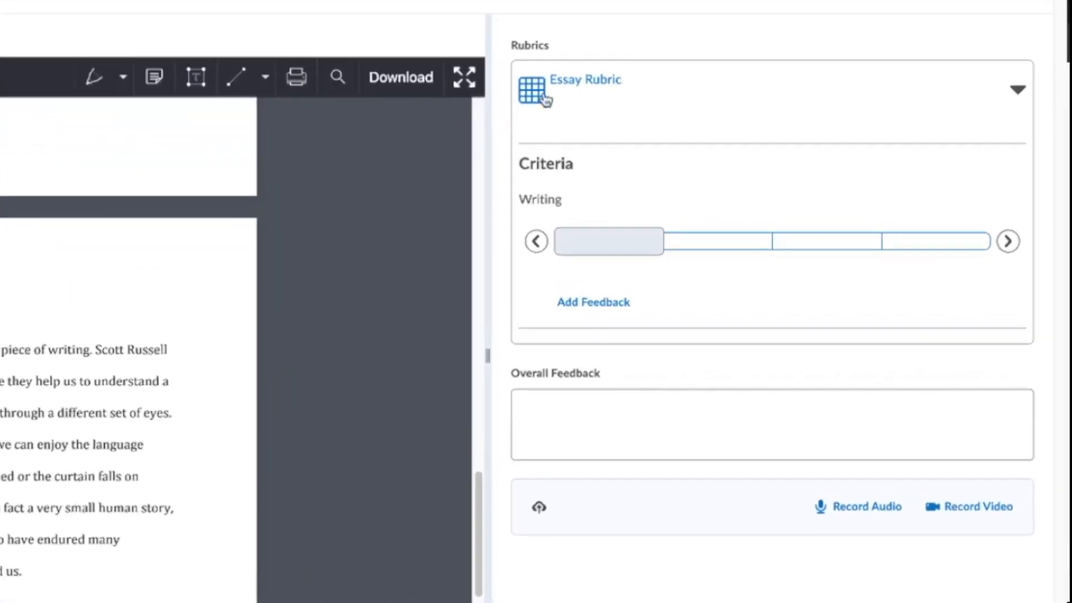
pyautogui.click(1013, 70)
pyautogui.click(621, 73)
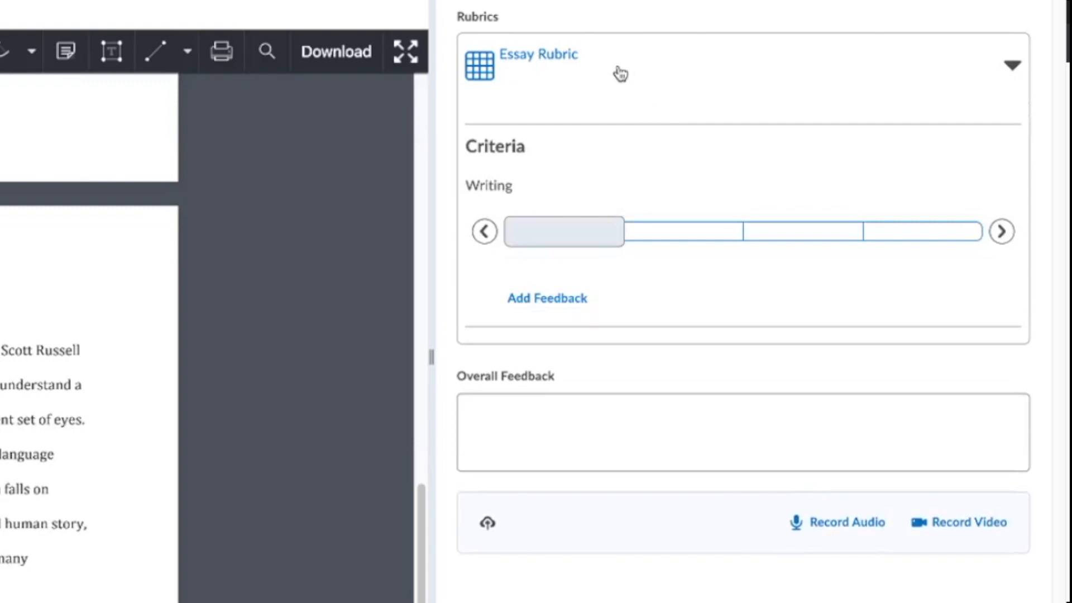
pyautogui.click(667, 240)
pyautogui.click(780, 239)
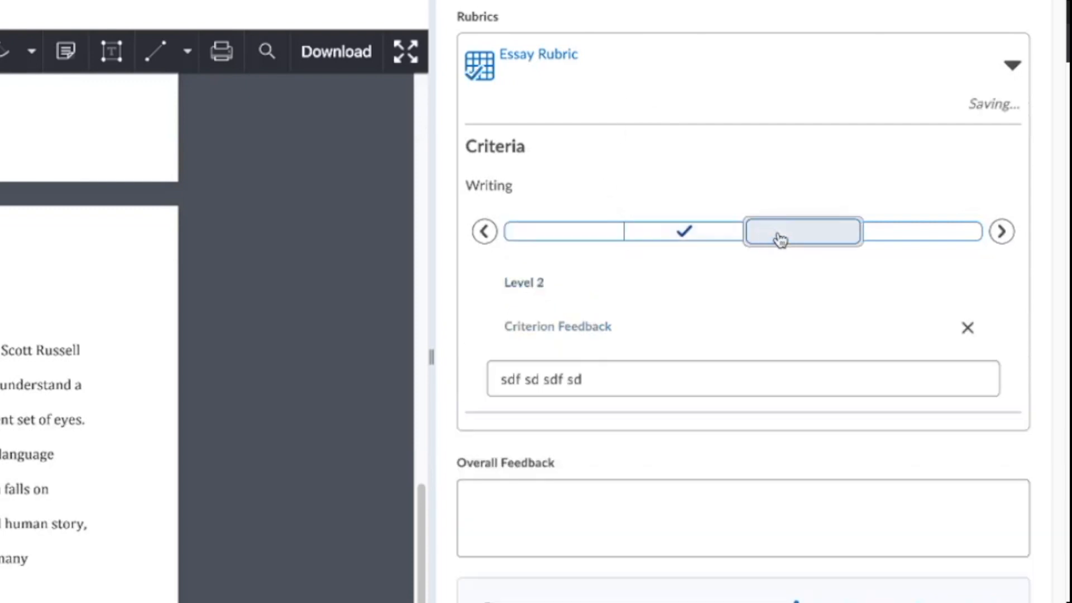
pyautogui.click(869, 232)
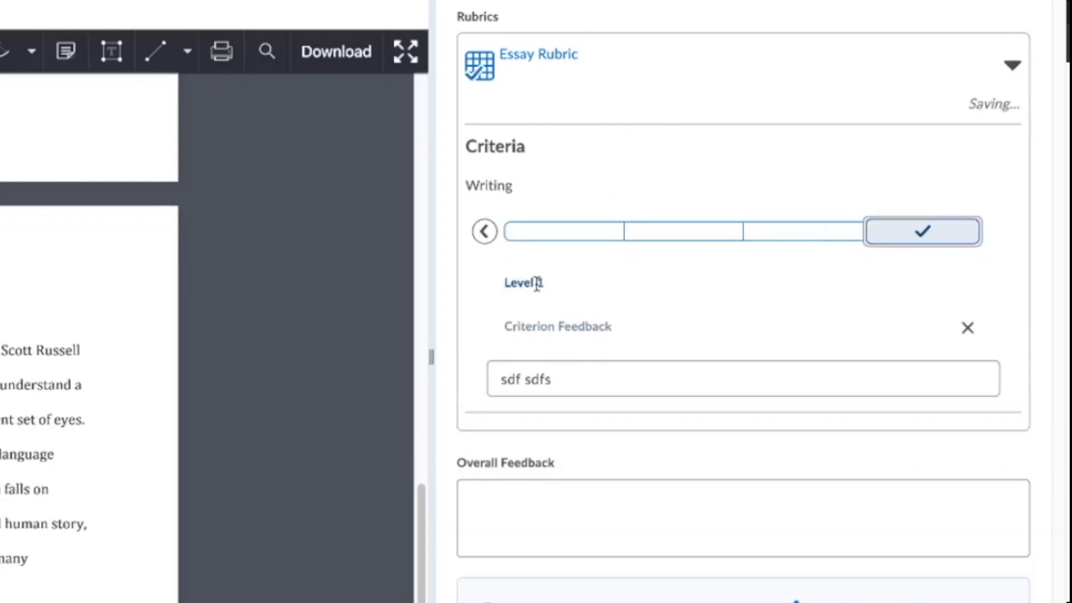
pyautogui.click(547, 237)
pyautogui.click(656, 232)
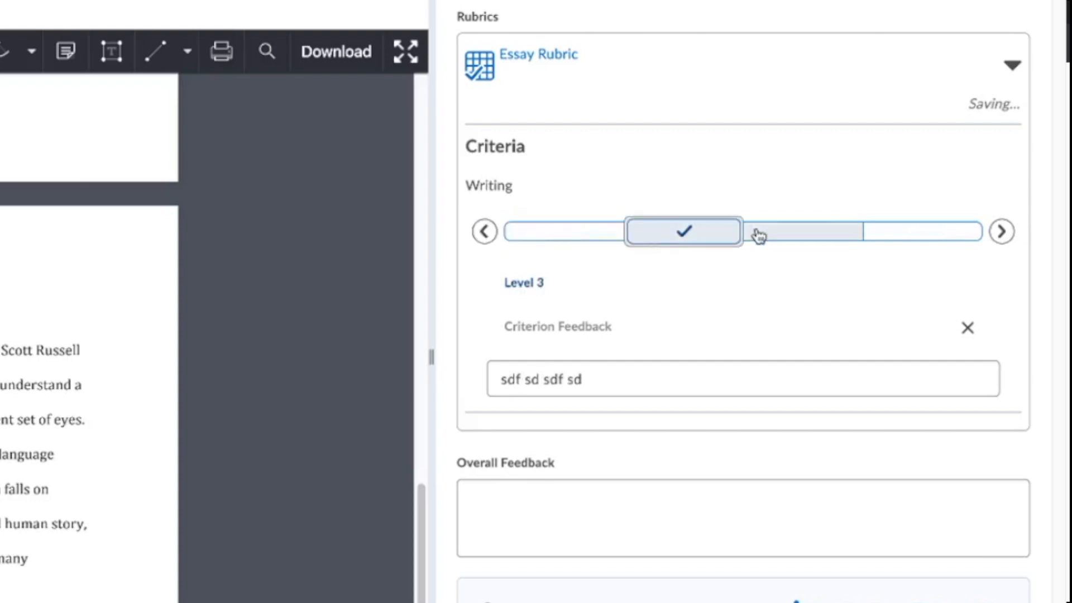
pyautogui.click(758, 235)
pyautogui.click(882, 240)
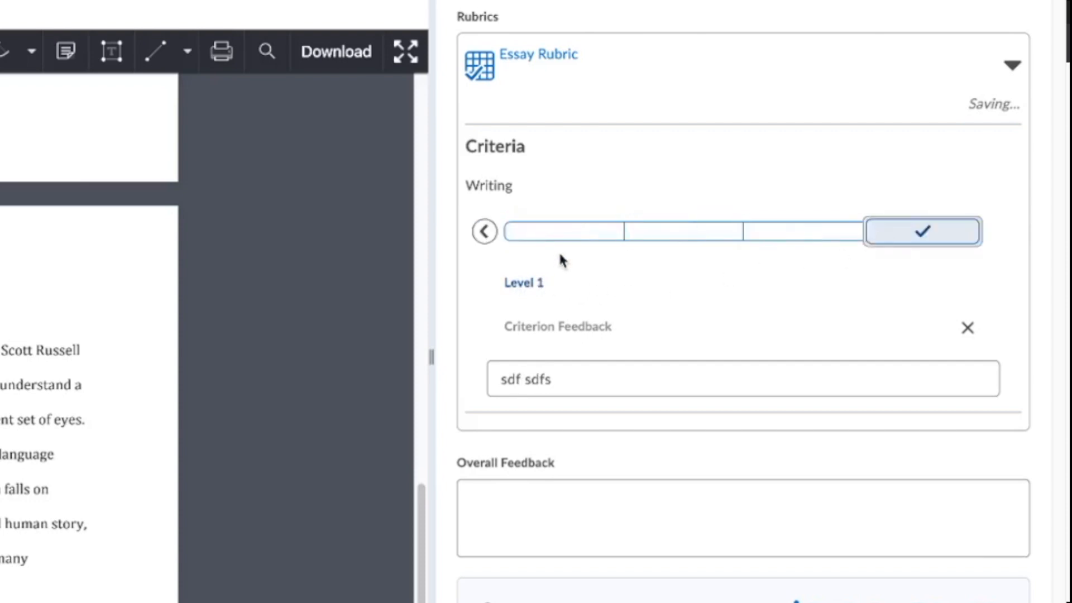
pyautogui.click(670, 237)
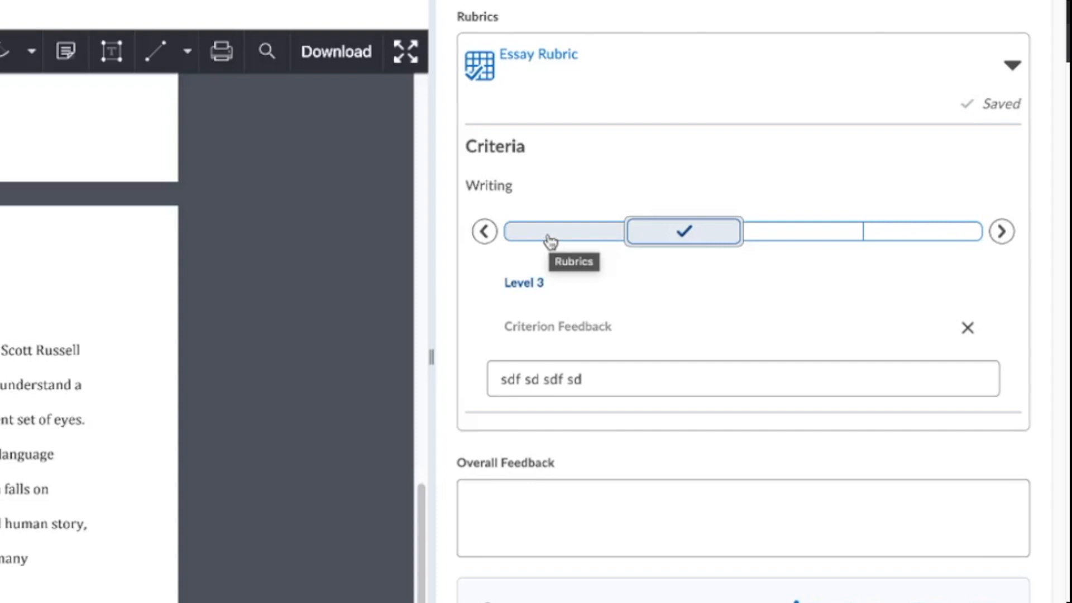
pyautogui.click(550, 239)
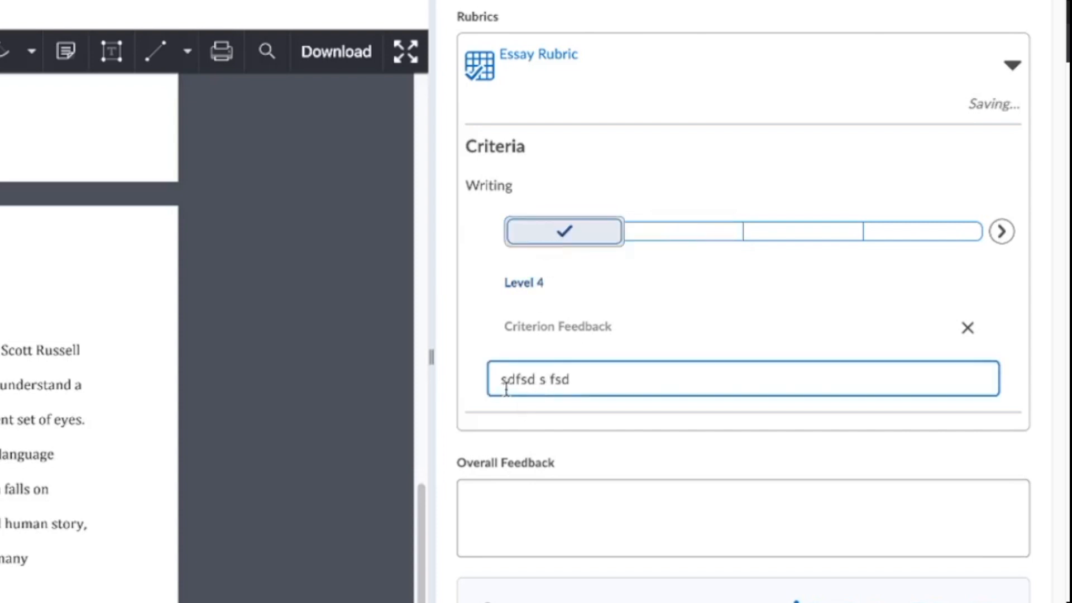
# Rate Writing at Level 3, replace the second "sdf" in its feedback with the student's first name, and append "sdfljlsdjf s fdsljf sdlf sdljf sdlfj".
pyautogui.click(662, 237)
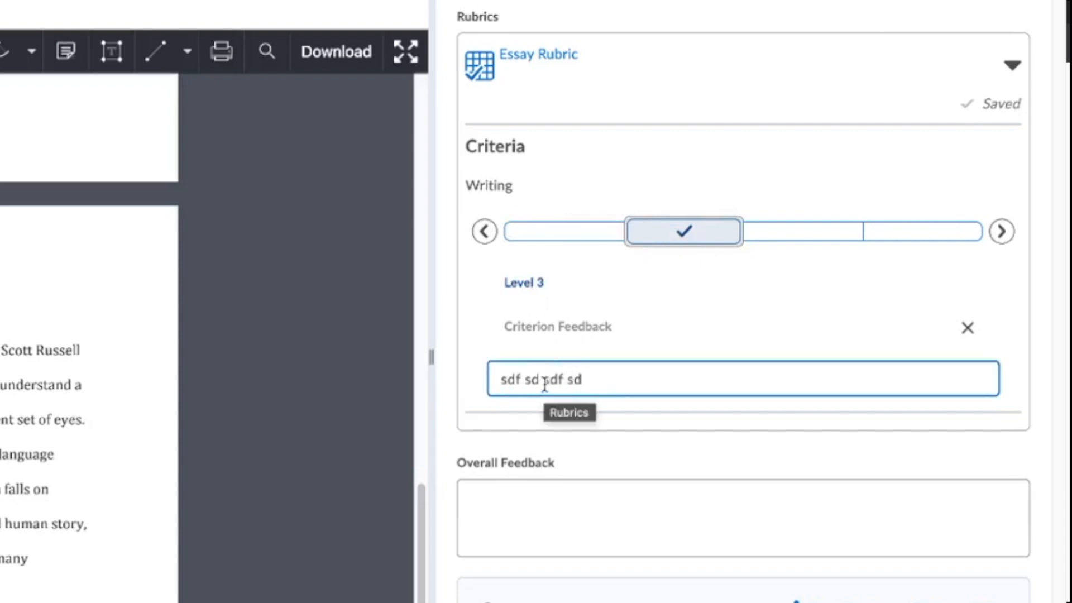
pyautogui.doubleClick(546, 383)
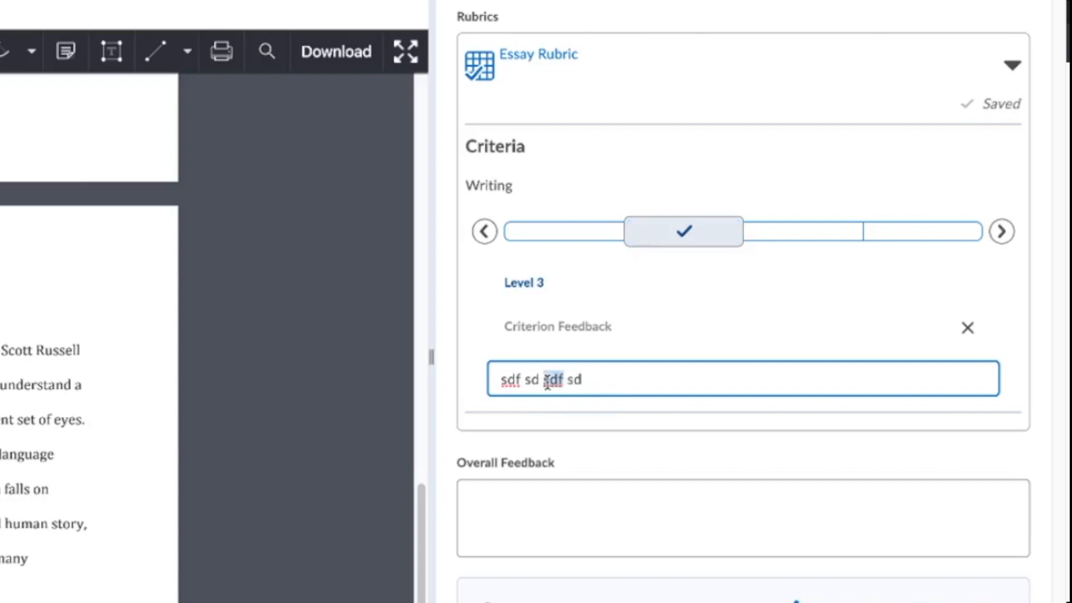
pyautogui.write('Chris')
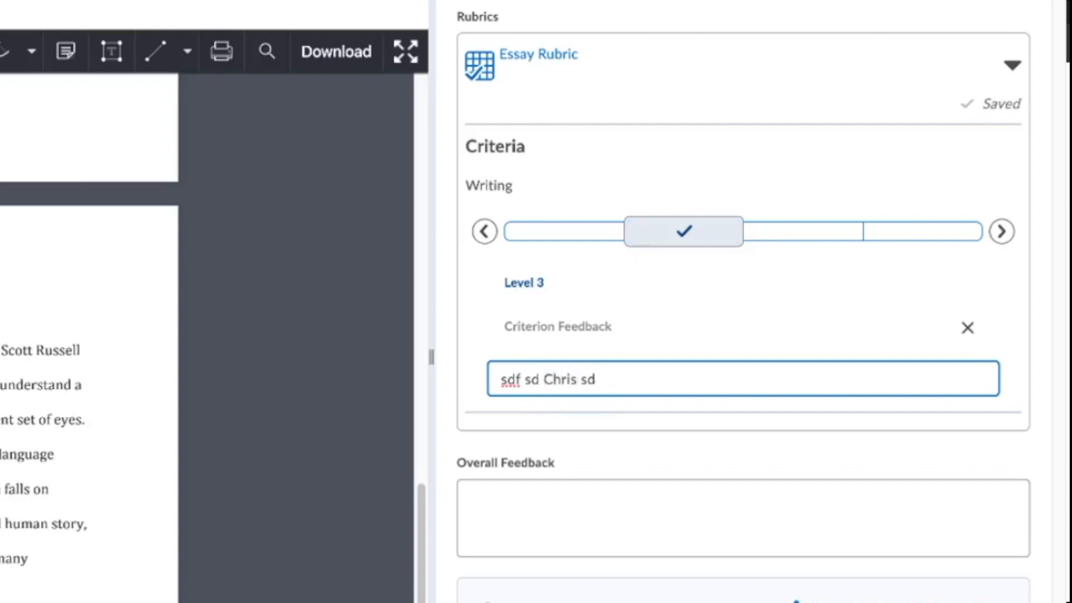
pyautogui.click(597, 391)
pyautogui.write('sdfljlsdjf s')
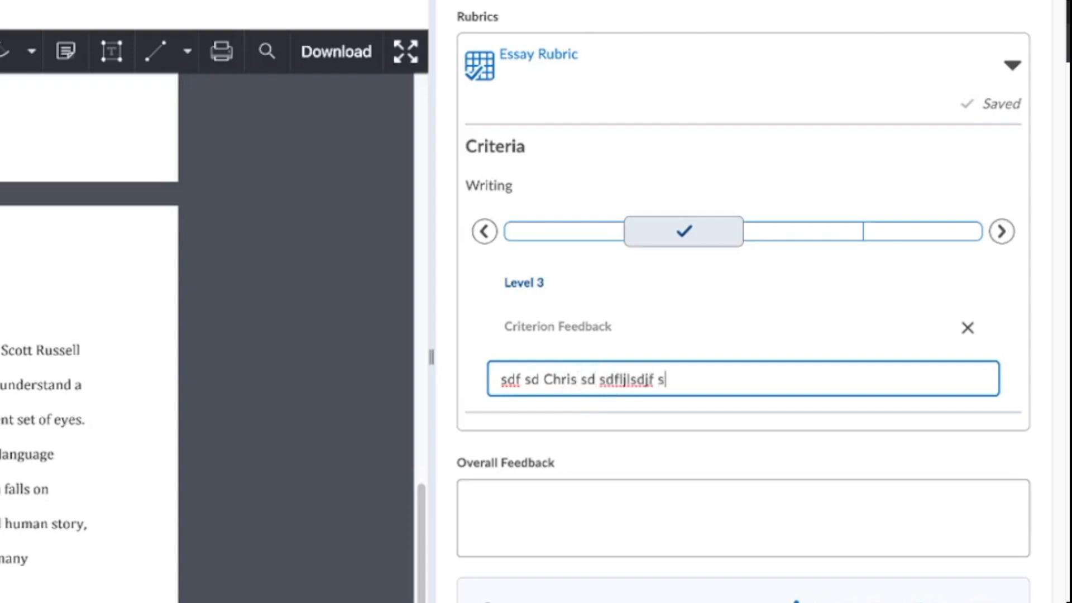
pyautogui.write(' fdslif sdlf sdljf sdlfj')
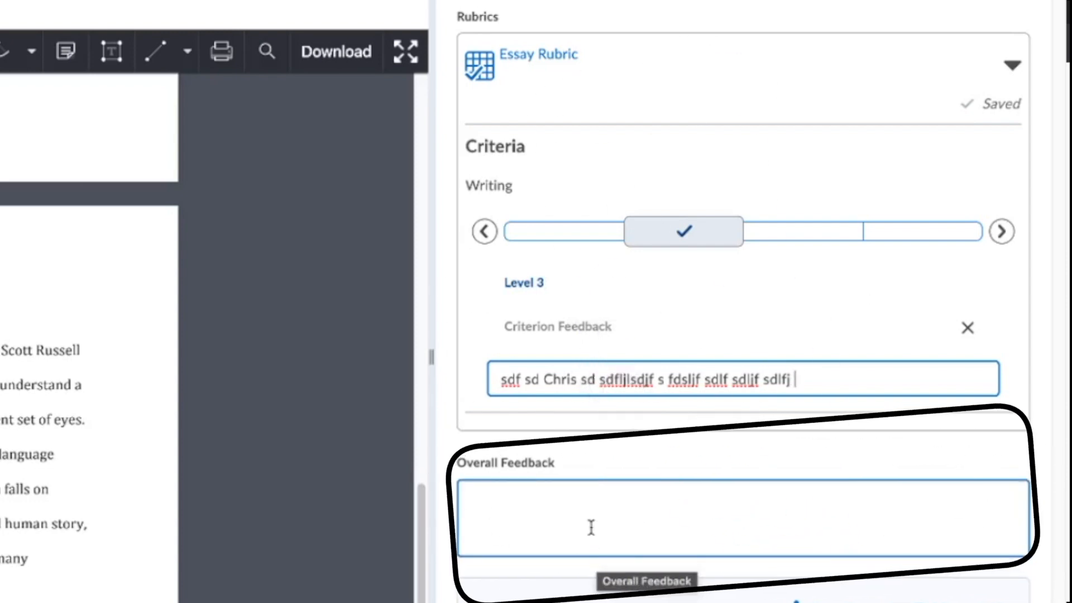
# Enter overall feedback that greets the student by first name and continues "great work! Here are some next steps for you:".
pyautogui.click(571, 506)
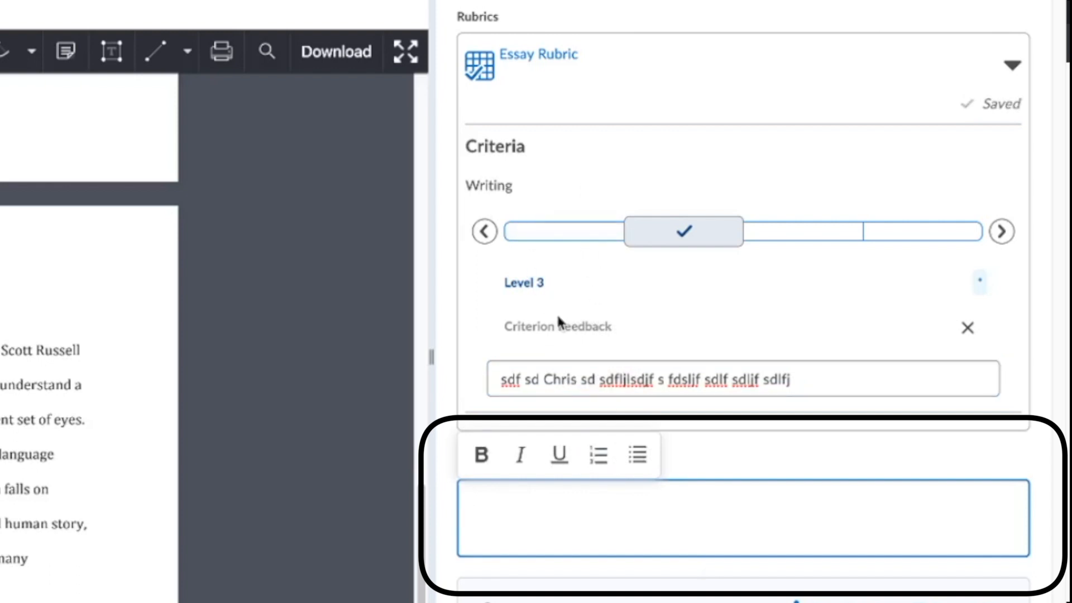
pyautogui.click(542, 535)
pyautogui.write('Hey ')
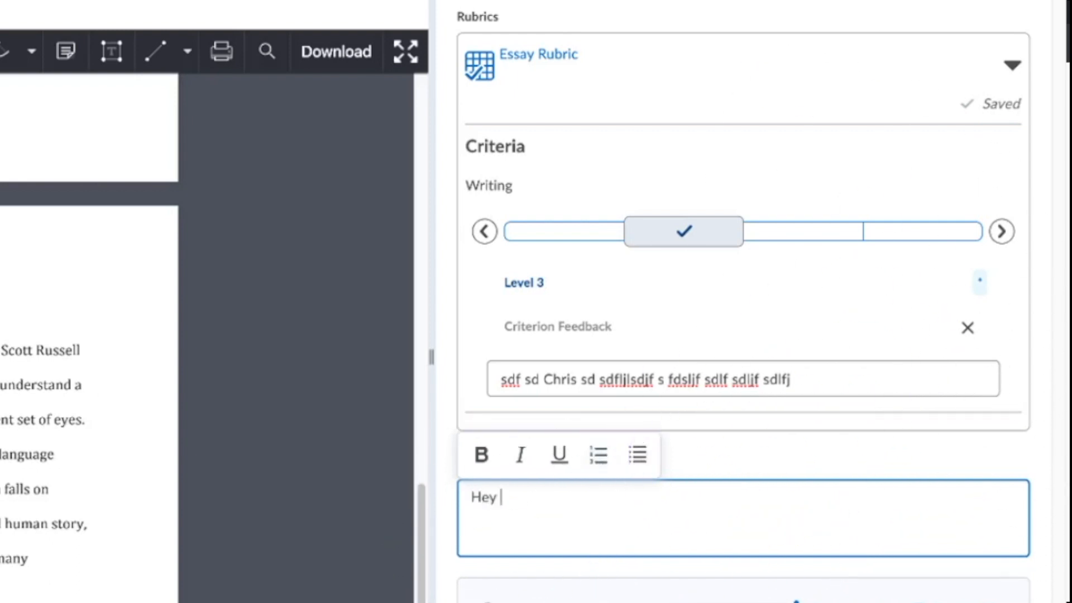
pyautogui.write('Chris, greawt w')
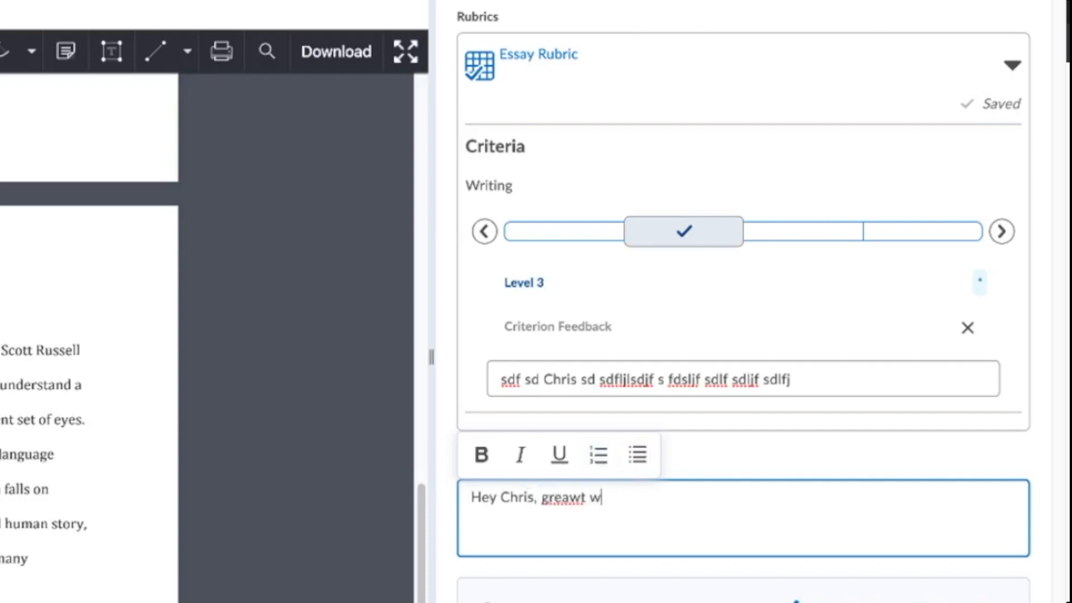
pyautogui.press('BackSpace')
pyautogui.press('BackSpace')
pyautogui.press('BackSpace')
pyautogui.press('BackSpace')
pyautogui.write('t work! Here are')
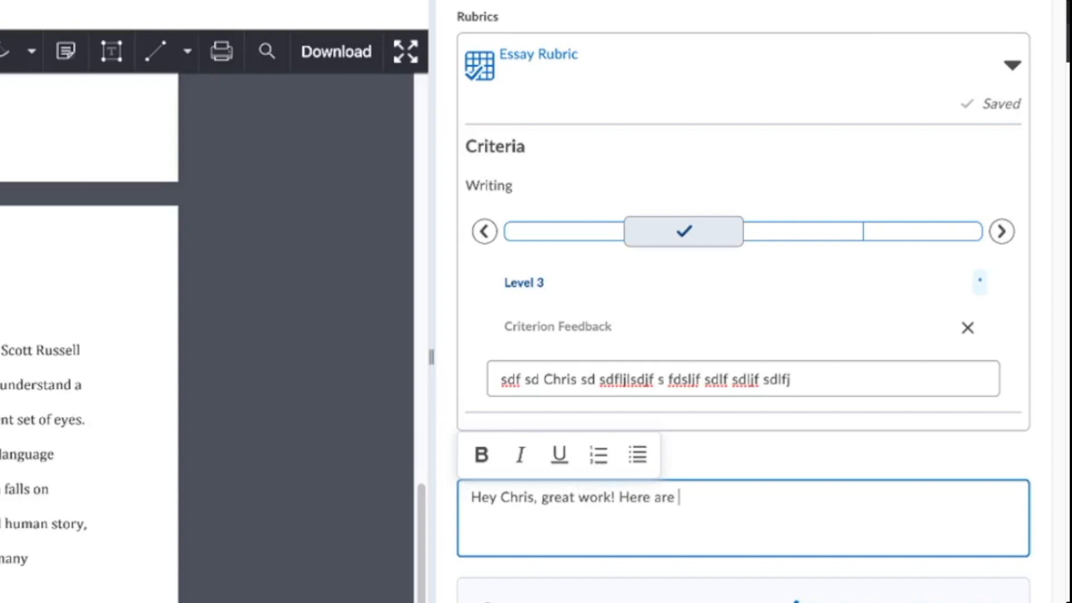
pyautogui.write(' some next steps for you:')
# Add a numbered list below the overall feedback greeting with the items "sdfs", "dsgsg" and "sgdsgs".
pyautogui.press('Return')
pyautogui.click(598, 454)
pyautogui.write('sdfs')
pyautogui.press('Return')
pyautogui.write('dsgsg')
pyautogui.press('Return')
pyautogui.press('Return')
pyautogui.write('sgds')
pyautogui.click(597, 454)
pyautogui.write('sgdsgs')
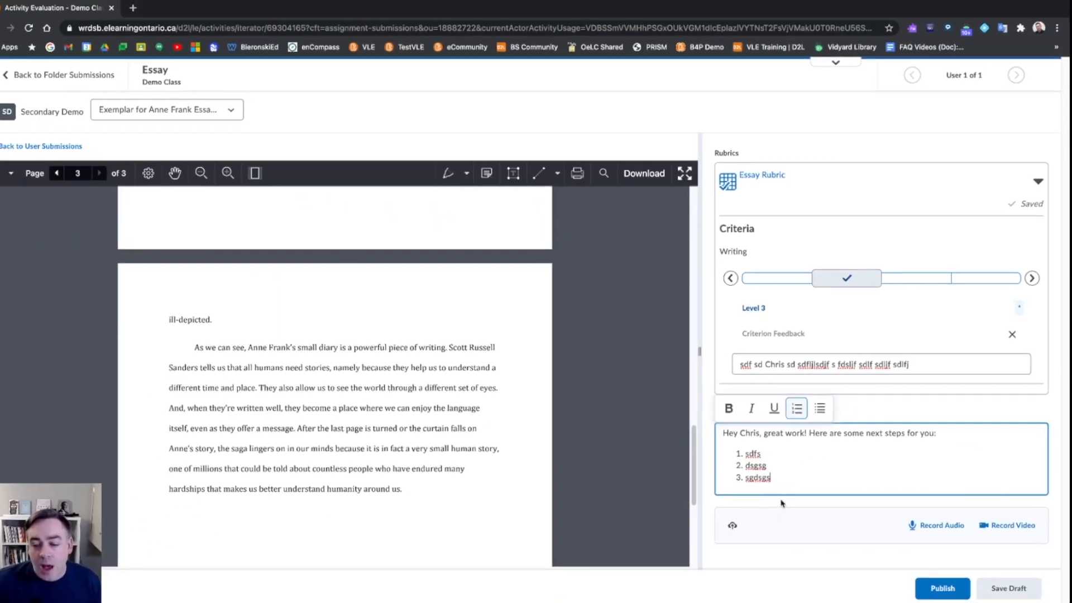
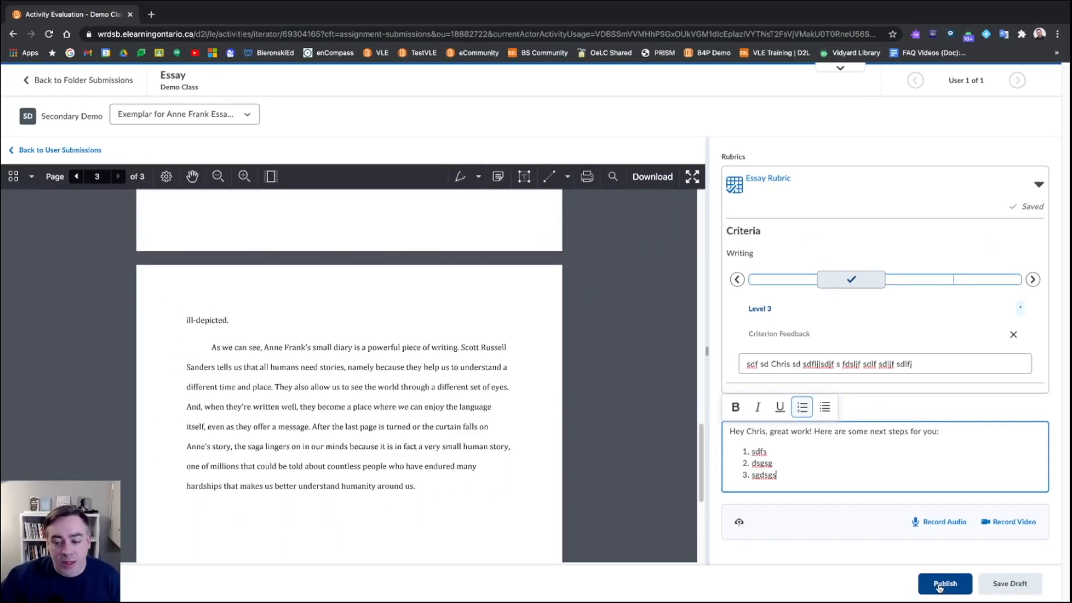
# Publish the essay evaluation, and retract it to keep it as a saved draft.
pyautogui.click(939, 585)
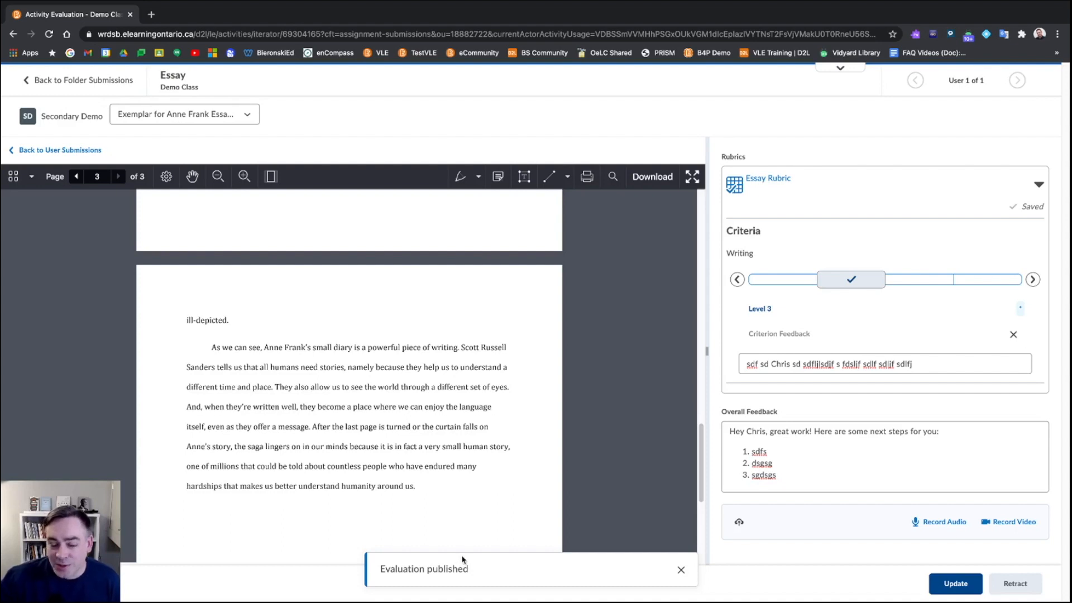
pyautogui.click(1014, 584)
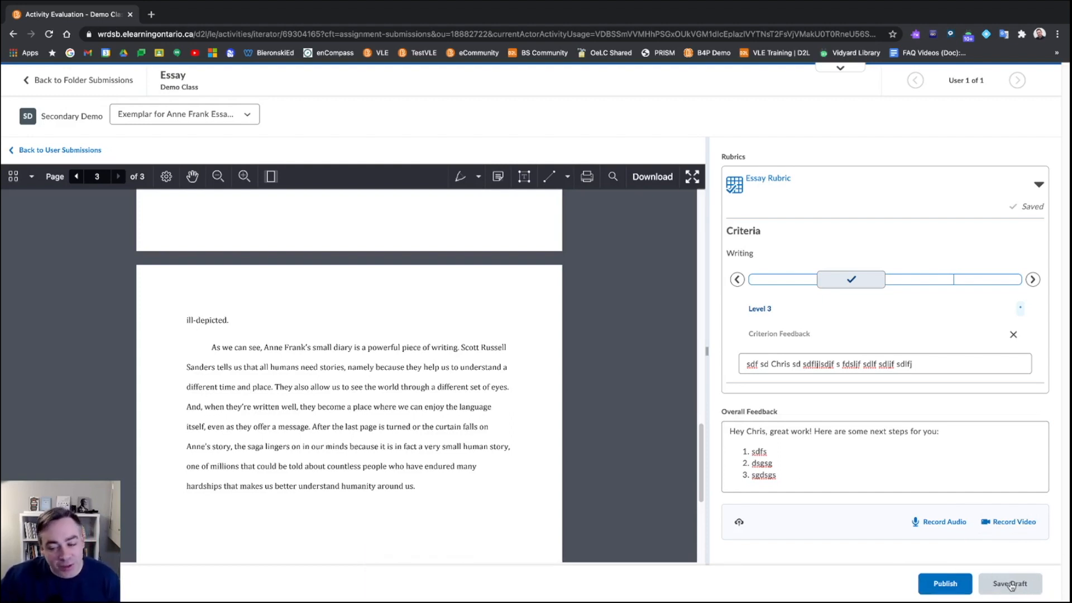
pyautogui.click(1011, 584)
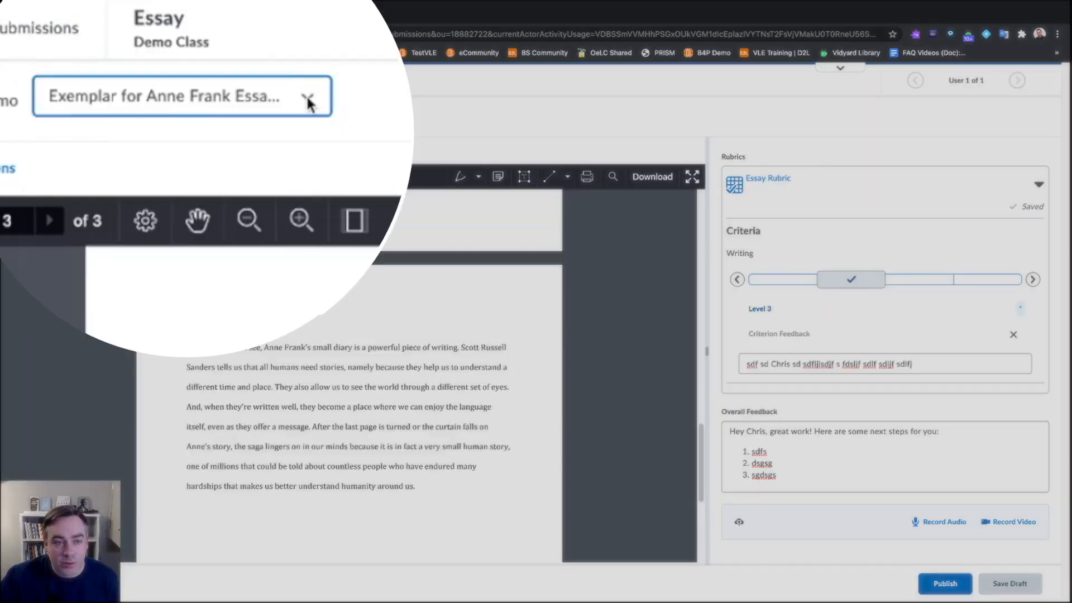
# Check the list of the student's submitted files and return to the Essay folder submissions.
pyautogui.click(307, 103)
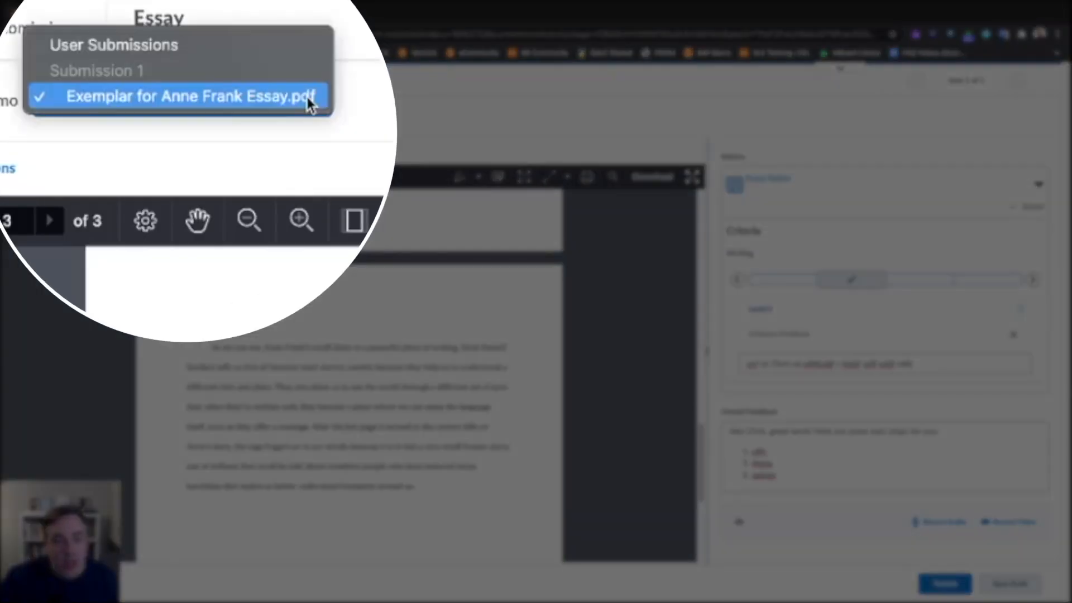
pyautogui.click(335, 84)
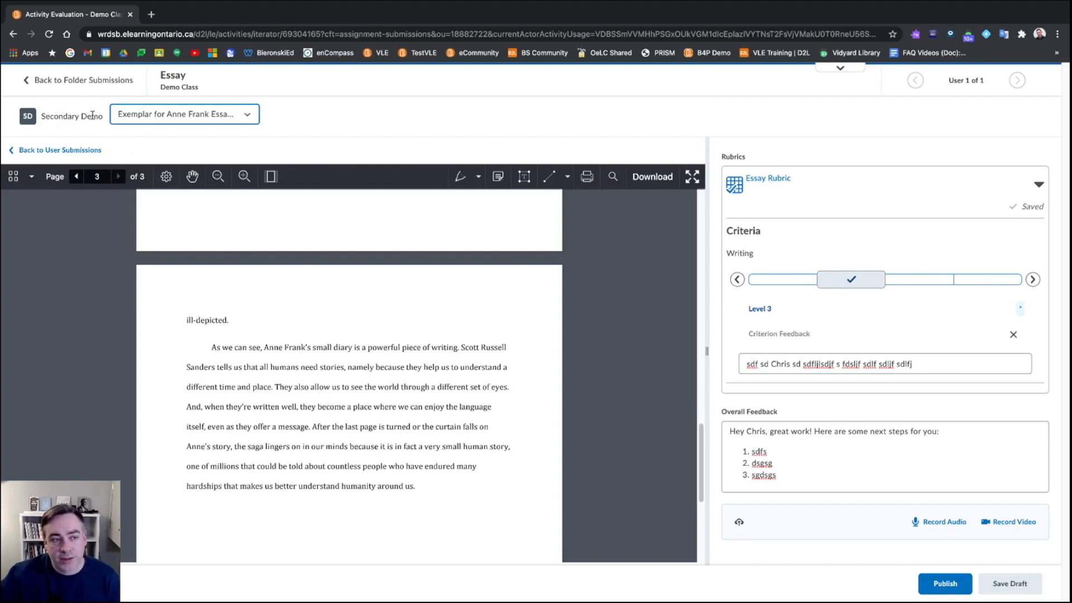
pyautogui.click(73, 85)
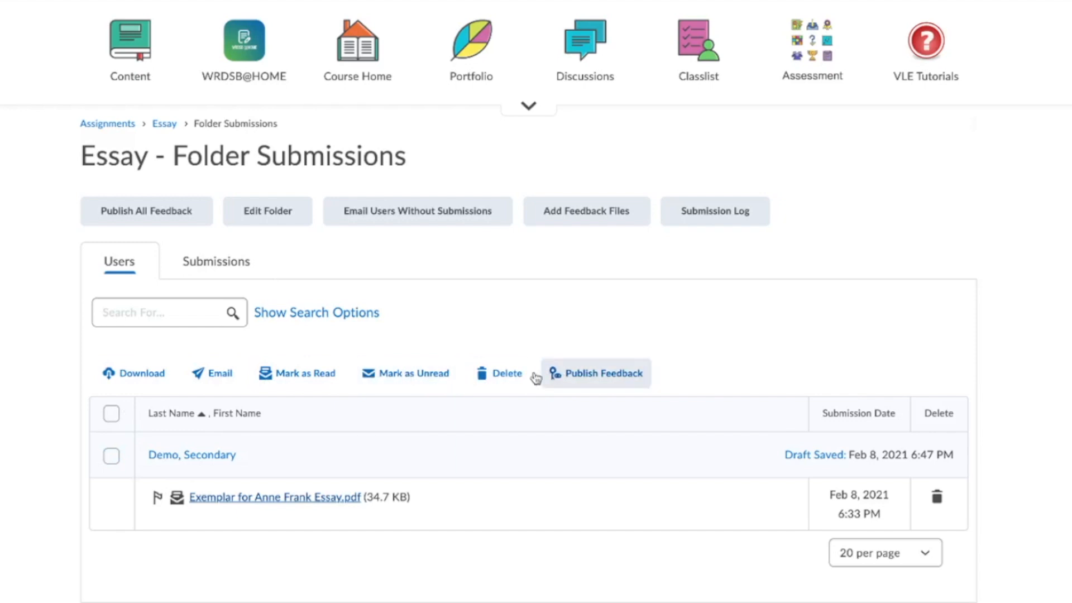
# Select and deselect the student's entry, and reopen the Essay folder submissions from the Assignments list.
pyautogui.click(111, 456)
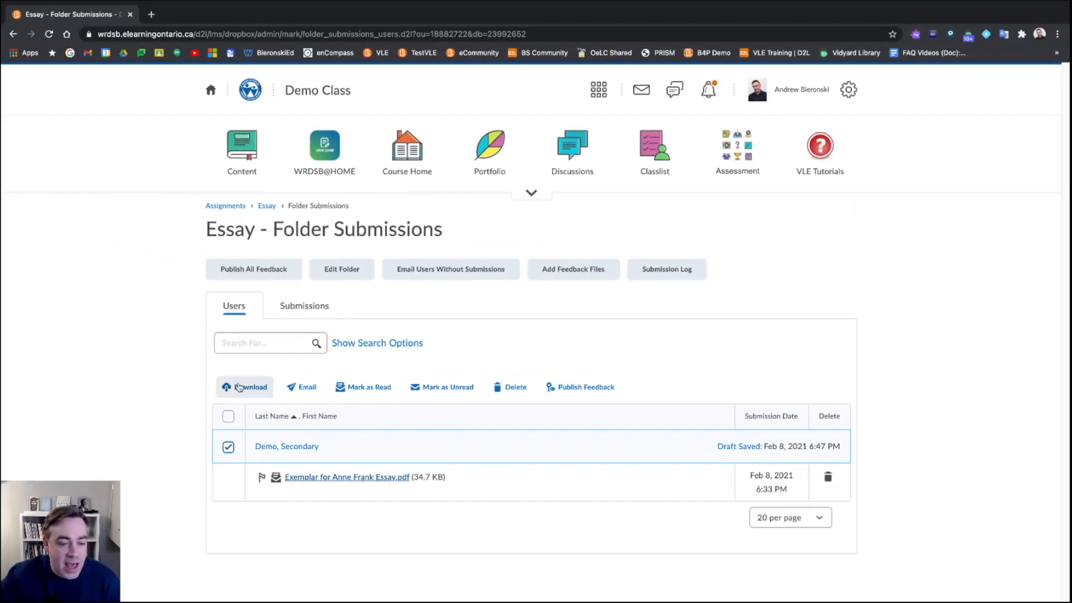
pyautogui.click(227, 447)
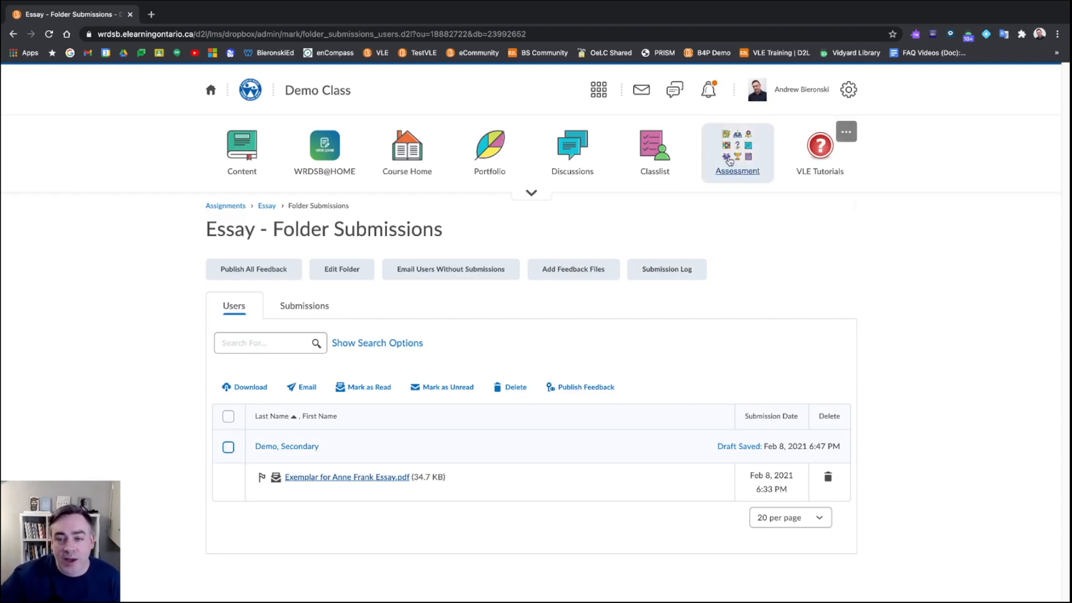
pyautogui.click(738, 162)
pyautogui.click(537, 161)
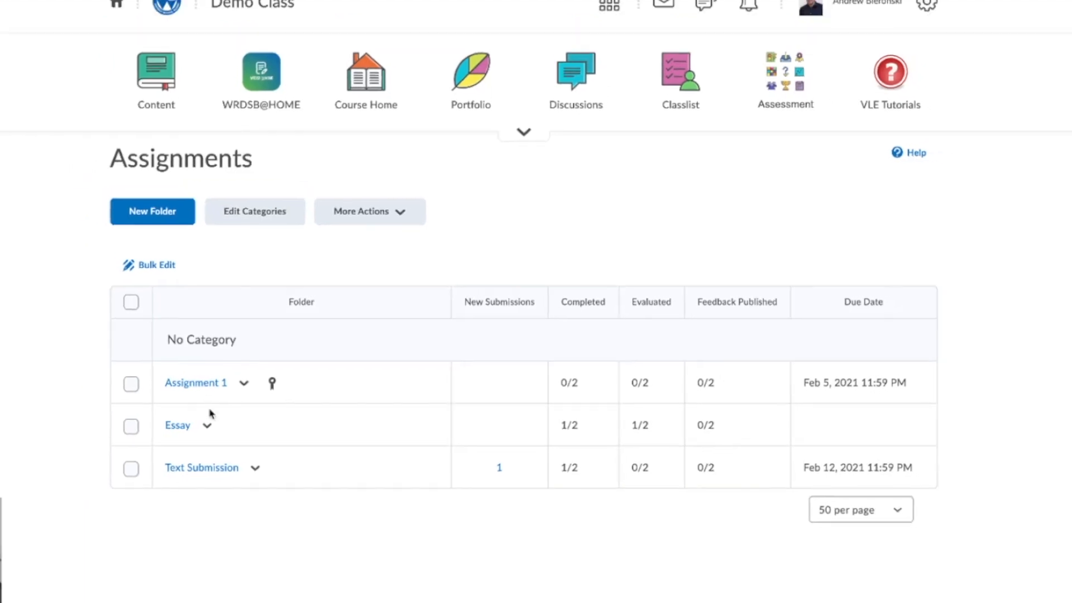
pyautogui.click(187, 426)
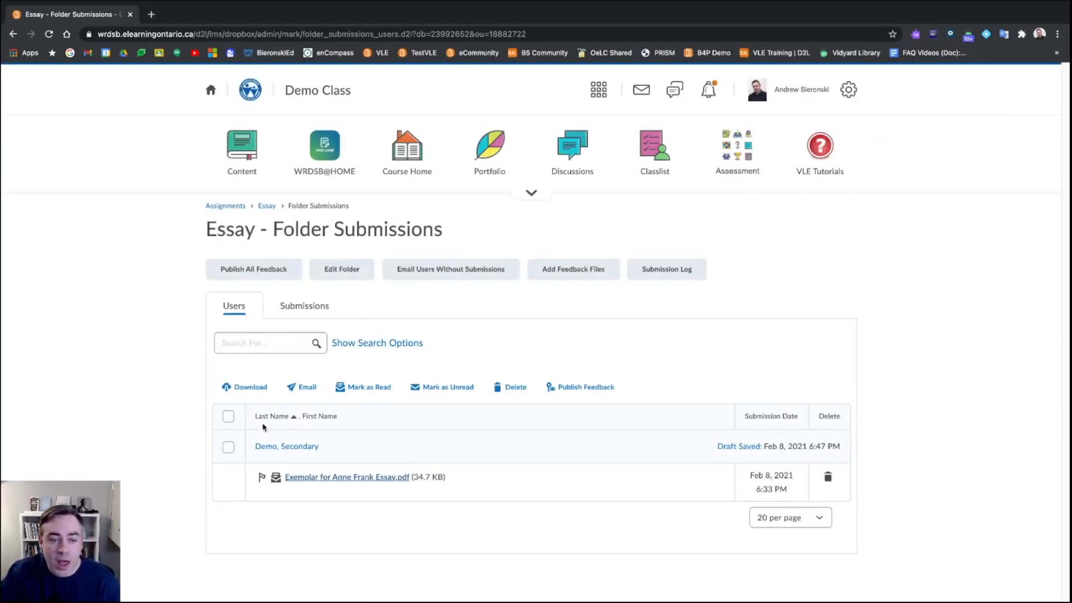
# Try to publish all feedback for the Essay folder, and cancel the publication.
pyautogui.click(260, 271)
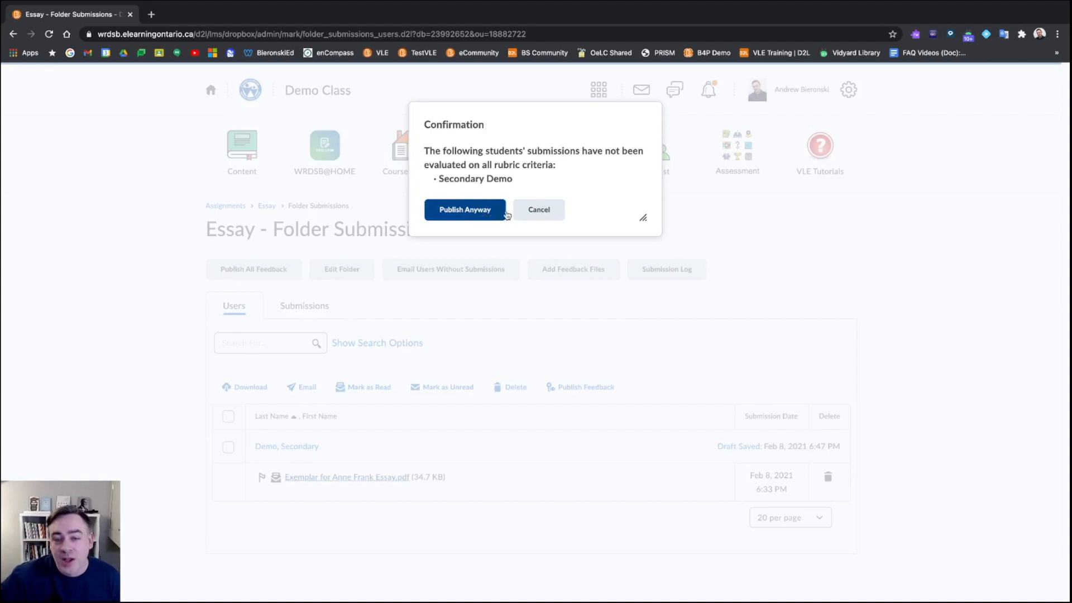
pyautogui.click(531, 213)
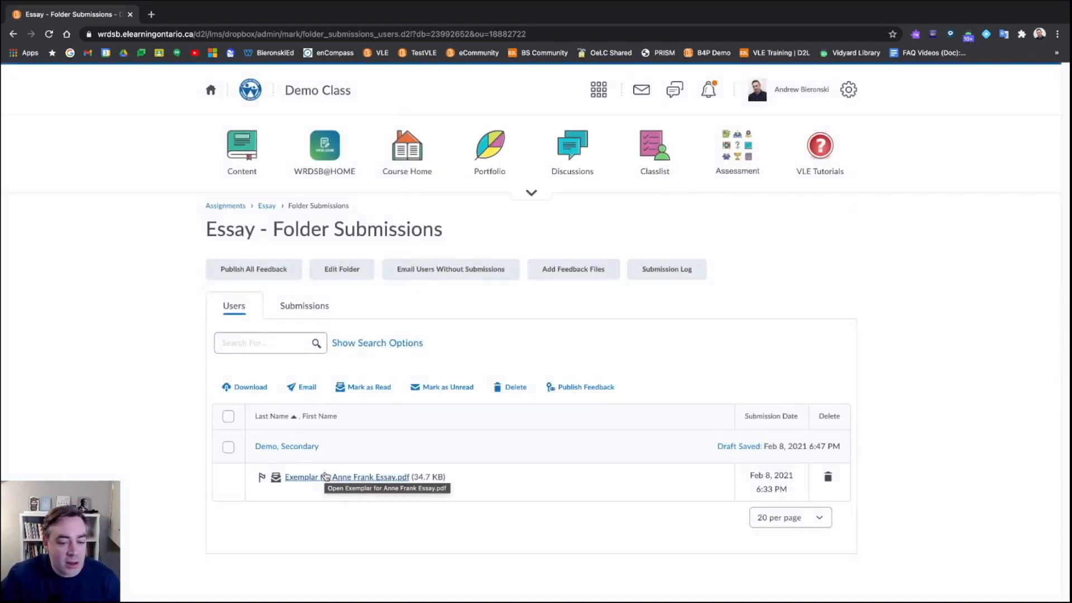
# Open the student's Exemplar for Anne Frank Essay.pdf submission and override the Writing criterion score with 3.
pyautogui.click(328, 478)
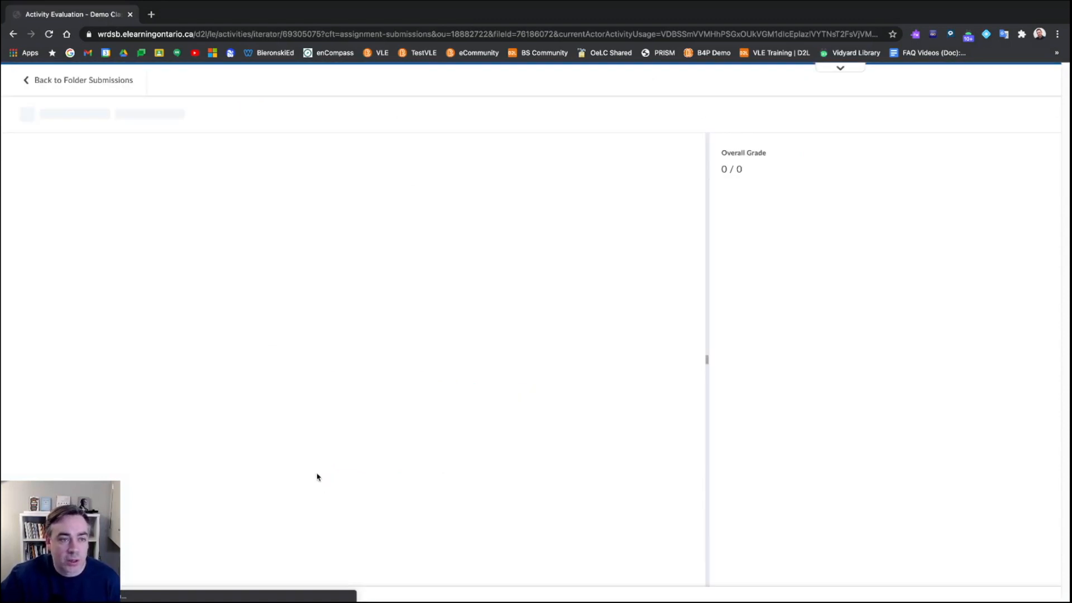
pyautogui.click(822, 188)
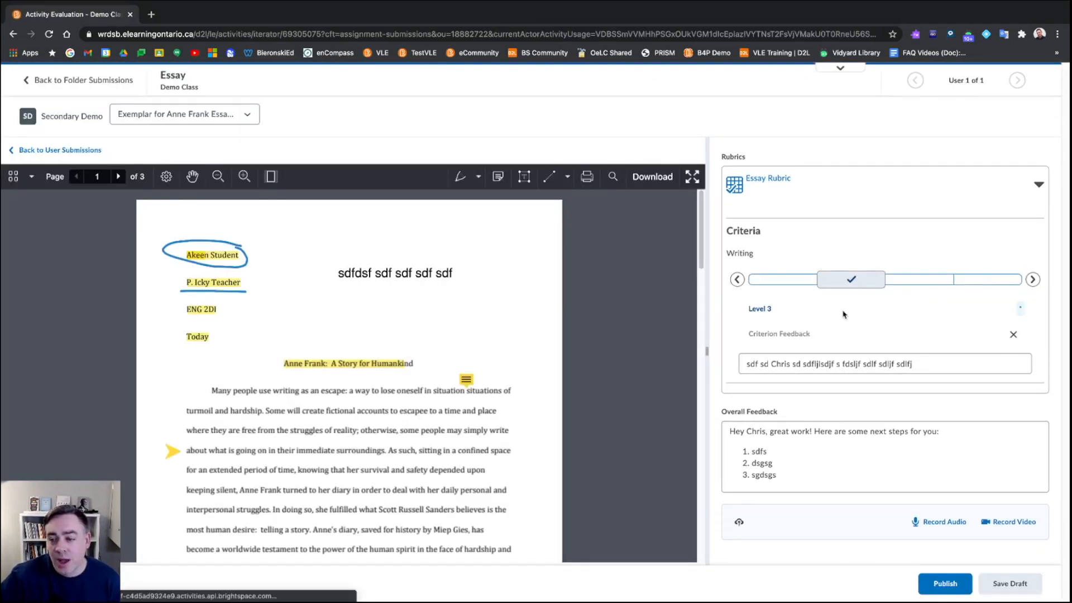
pyautogui.moveTo(1020, 309)
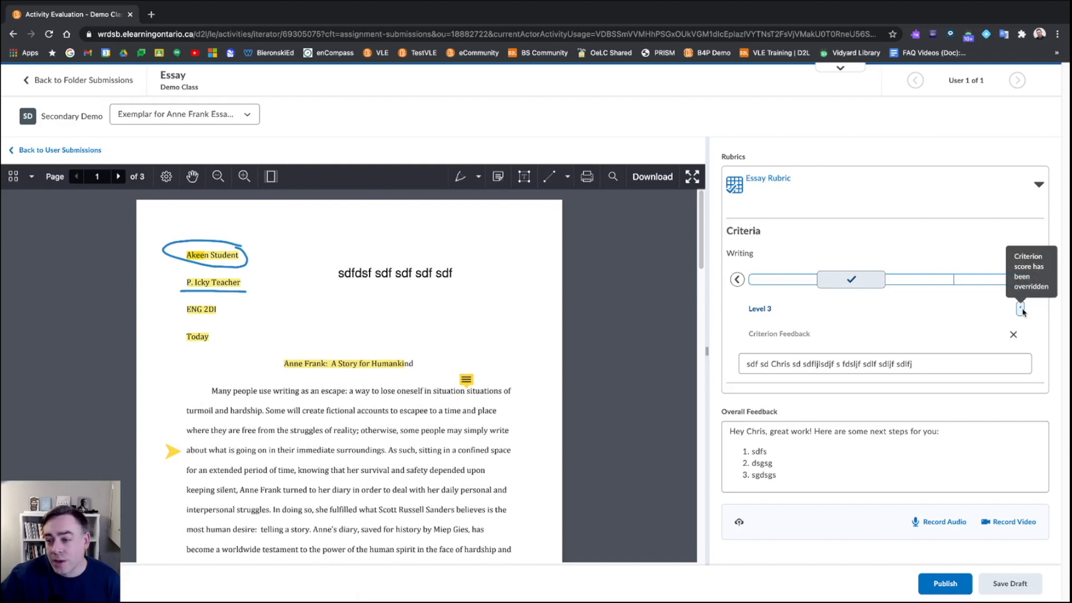
pyautogui.click(1020, 309)
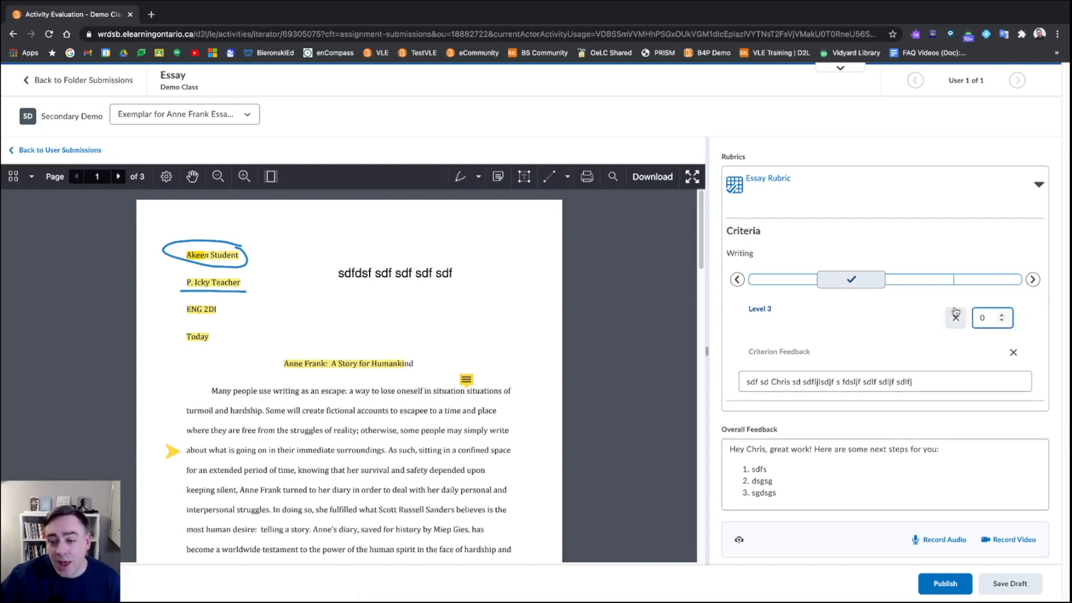
pyautogui.click(1001, 315)
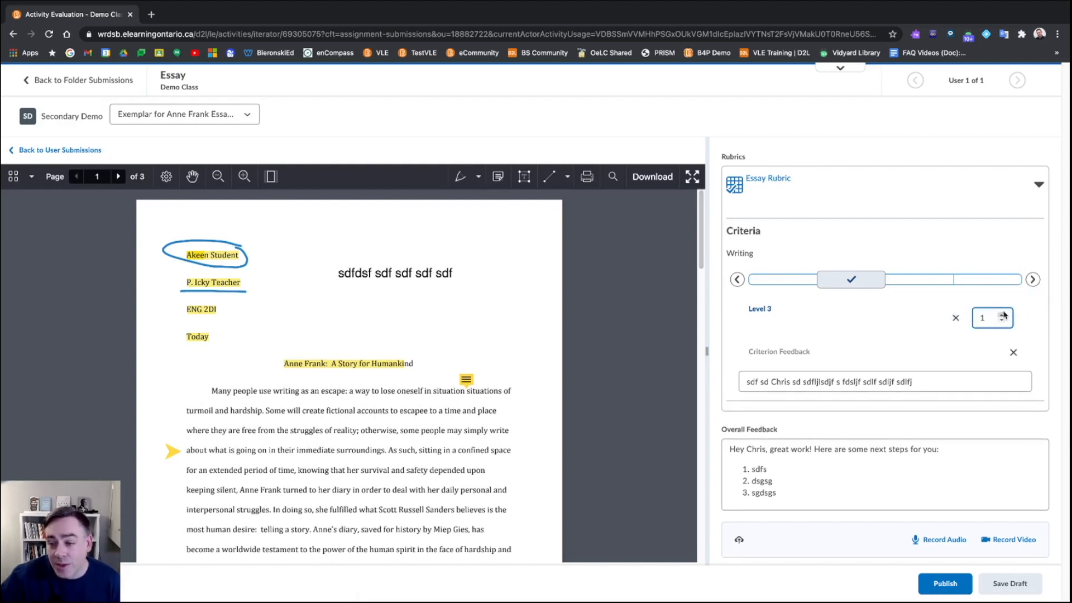
pyautogui.doubleClick(1003, 310)
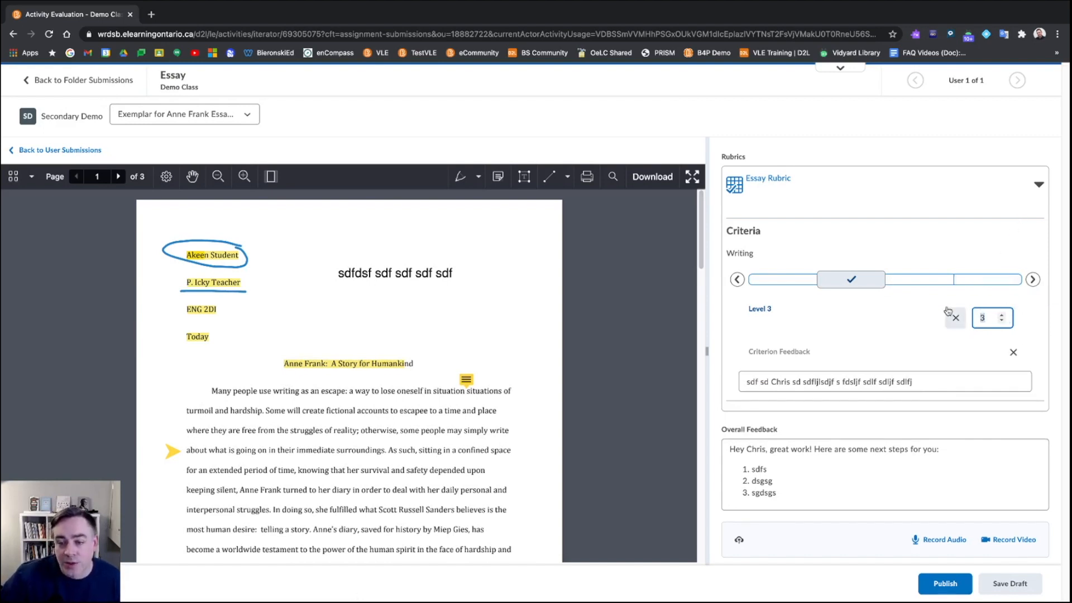
# Publish the essay evaluation and go back through the folder submissions to the Assignments list.
pyautogui.click(947, 584)
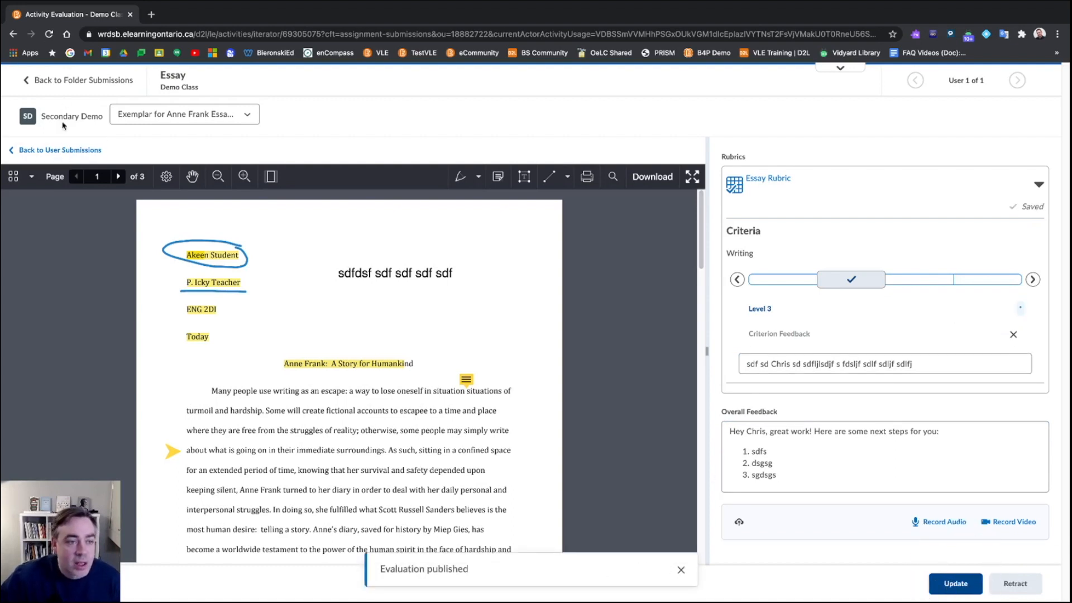
pyautogui.click(67, 83)
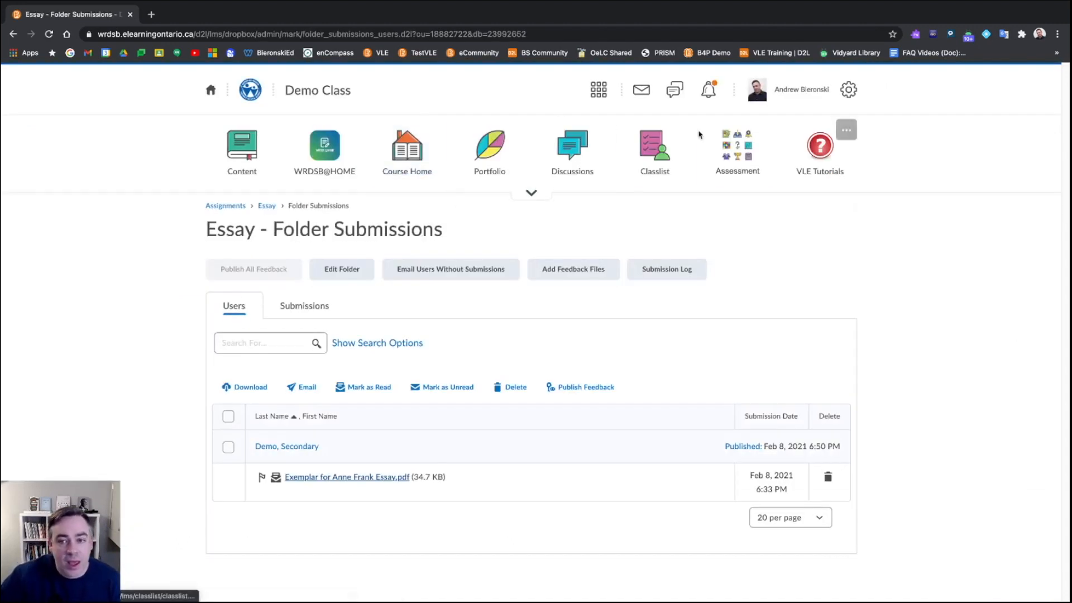
pyautogui.click(739, 162)
pyautogui.click(537, 168)
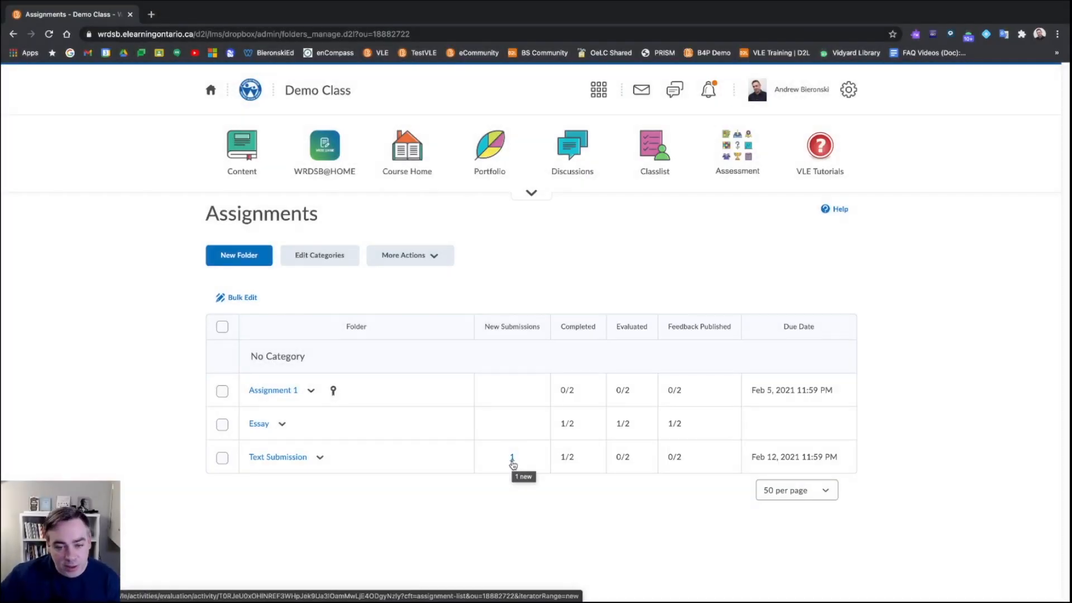
# Open the new submission in the Text Submission folder and check its list of submitted files.
pyautogui.click(512, 461)
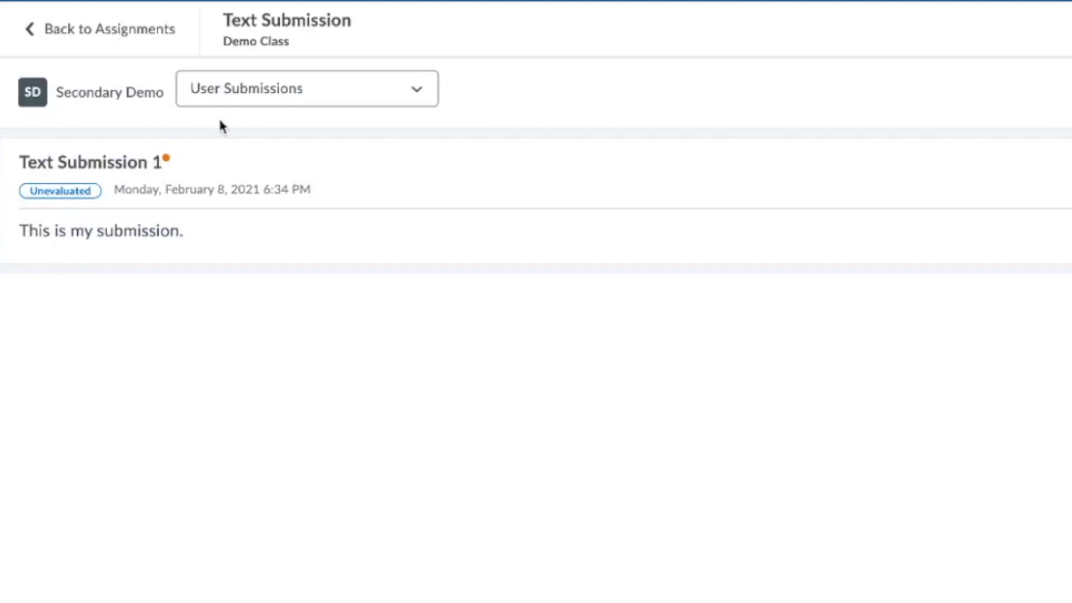
pyautogui.click(246, 97)
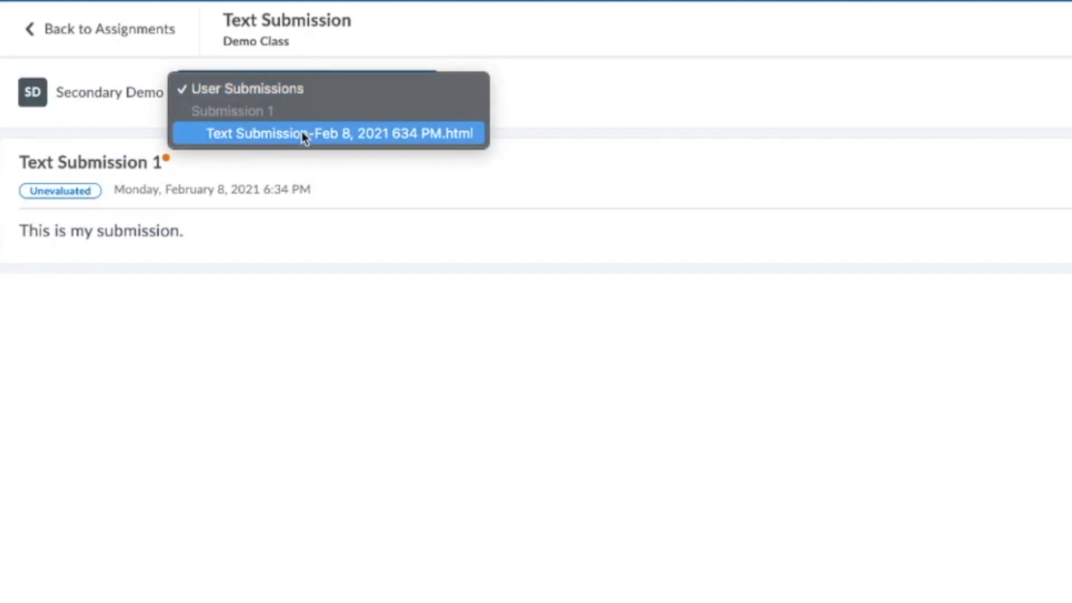
pyautogui.click(631, 109)
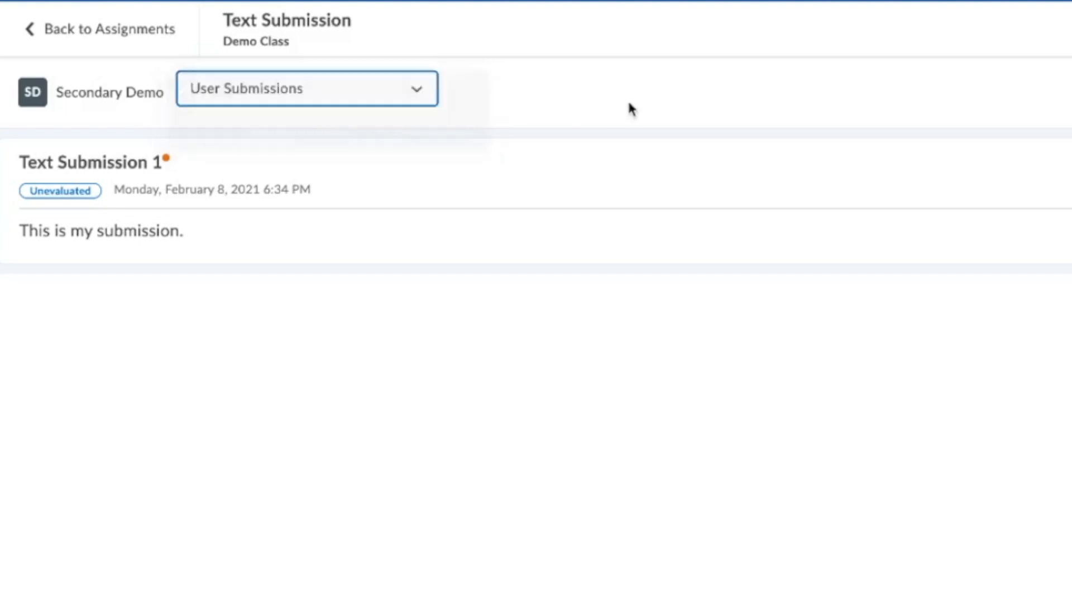
pyautogui.click(155, 179)
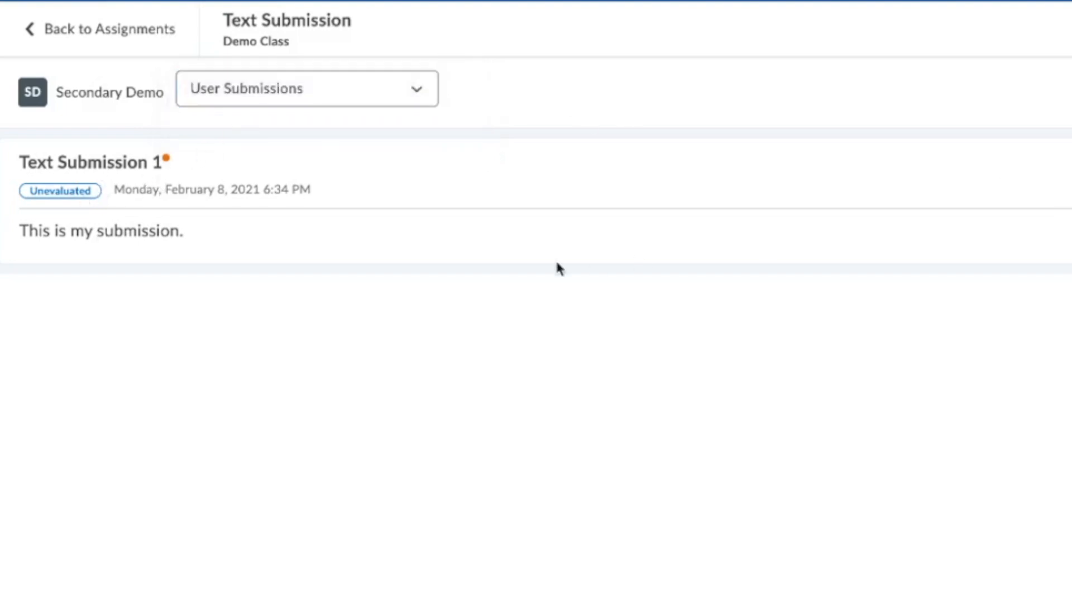
# Examine the student's submitted text and the overall feedback field, and return to the Assignments list.
pyautogui.moveTo(17, 231); pyautogui.dragTo(180, 230)
pyautogui.click(138, 235)
pyautogui.moveTo(21, 227); pyautogui.dragTo(177, 228)
pyautogui.click(804, 179)
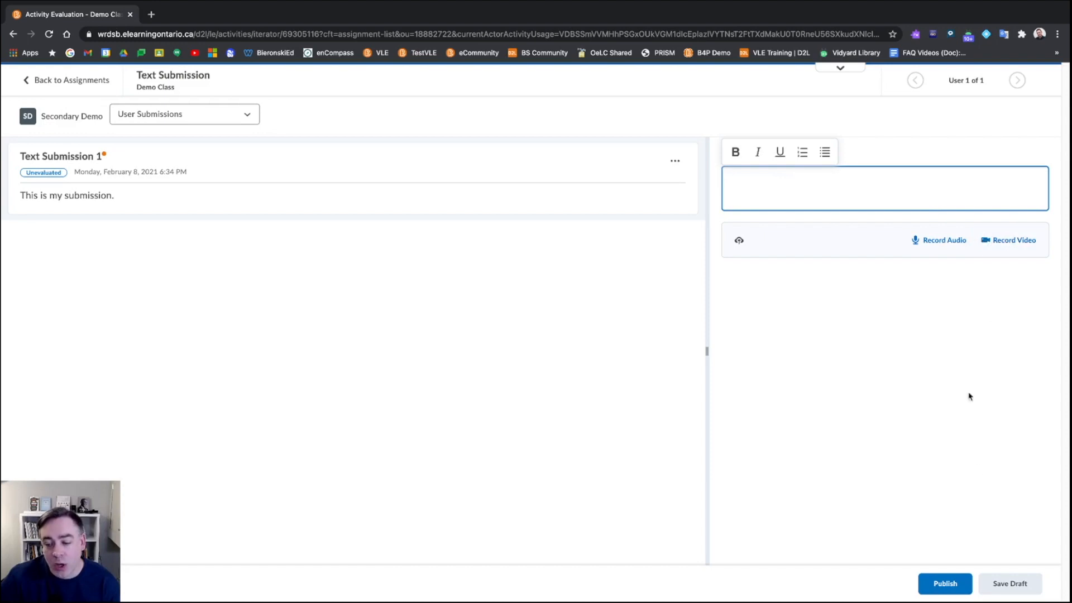
pyautogui.click(68, 82)
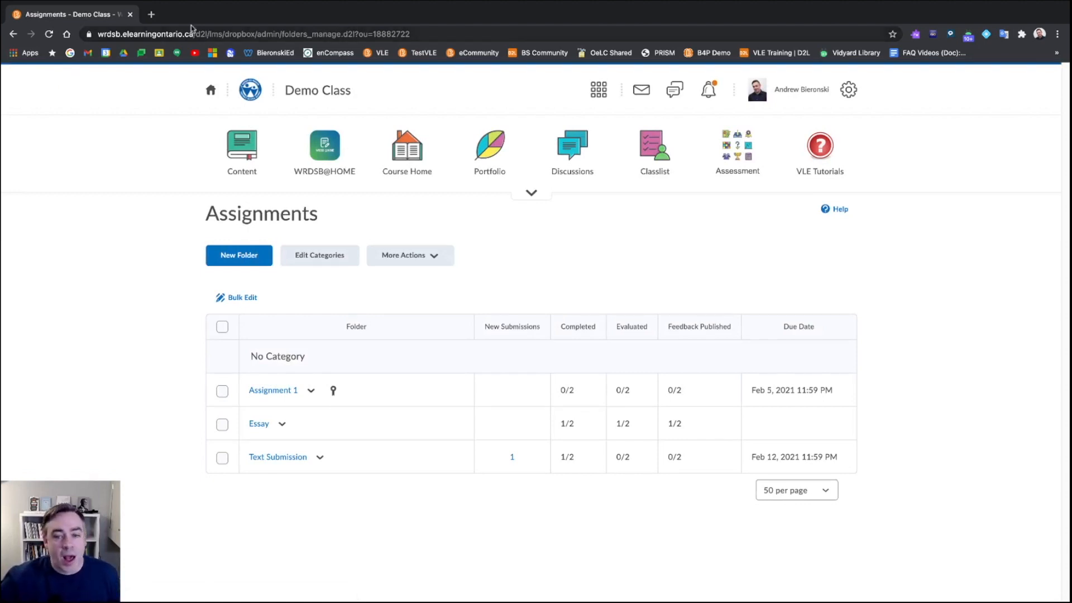
# Look up Quick Eval among the course's assessment tools, and close the tool list without opening it.
pyautogui.click(726, 165)
pyautogui.click(557, 162)
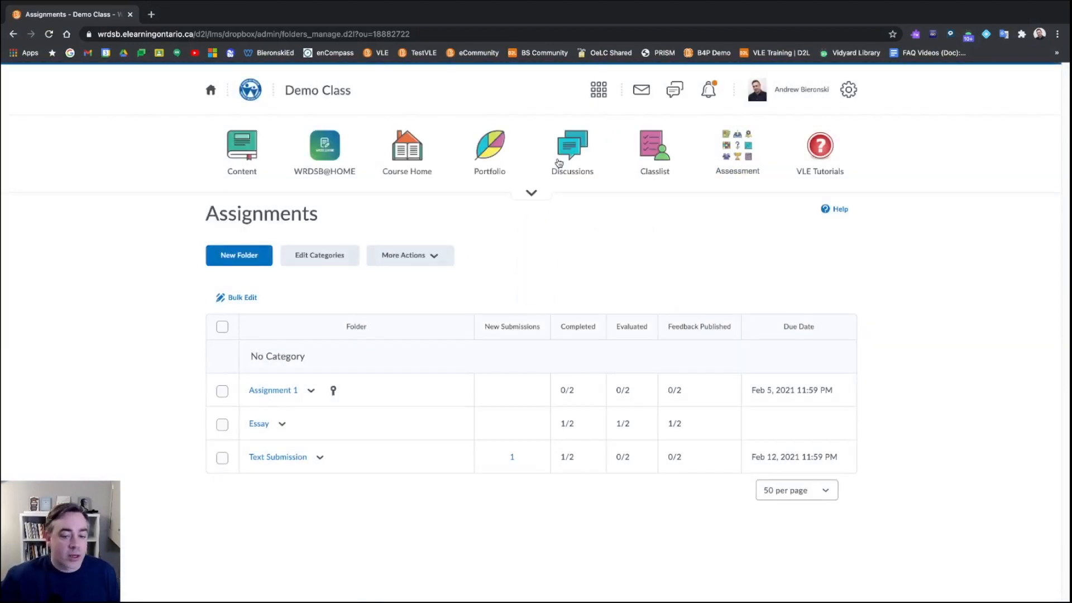
pyautogui.click(725, 144)
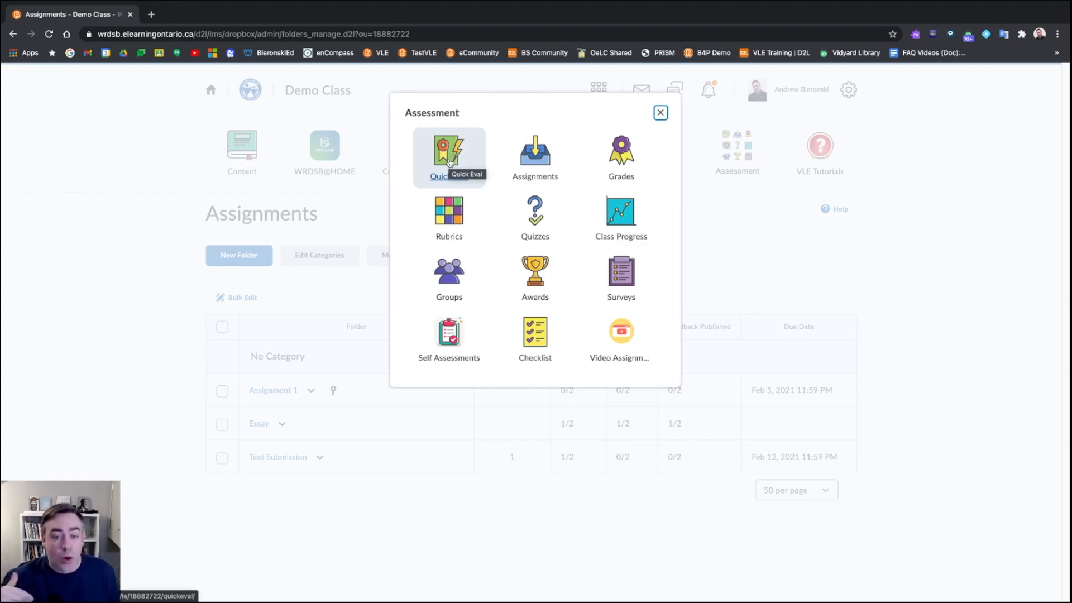
pyautogui.click(660, 113)
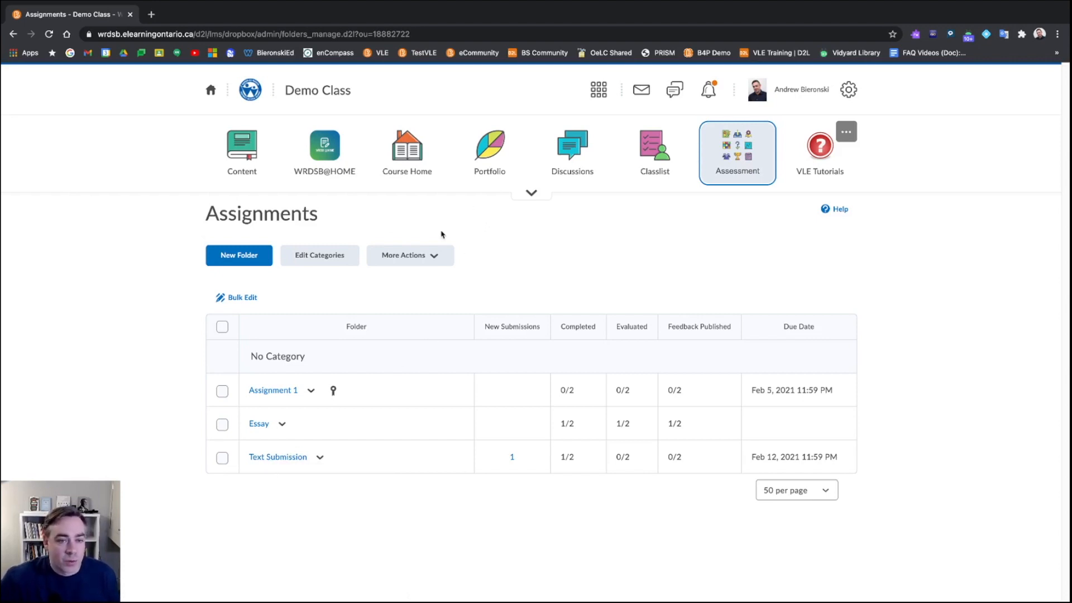
# Switch to the student account's incognito window and reload the Demo Class Assignments list from the course homepage.
pyautogui.moveTo(157, 3)
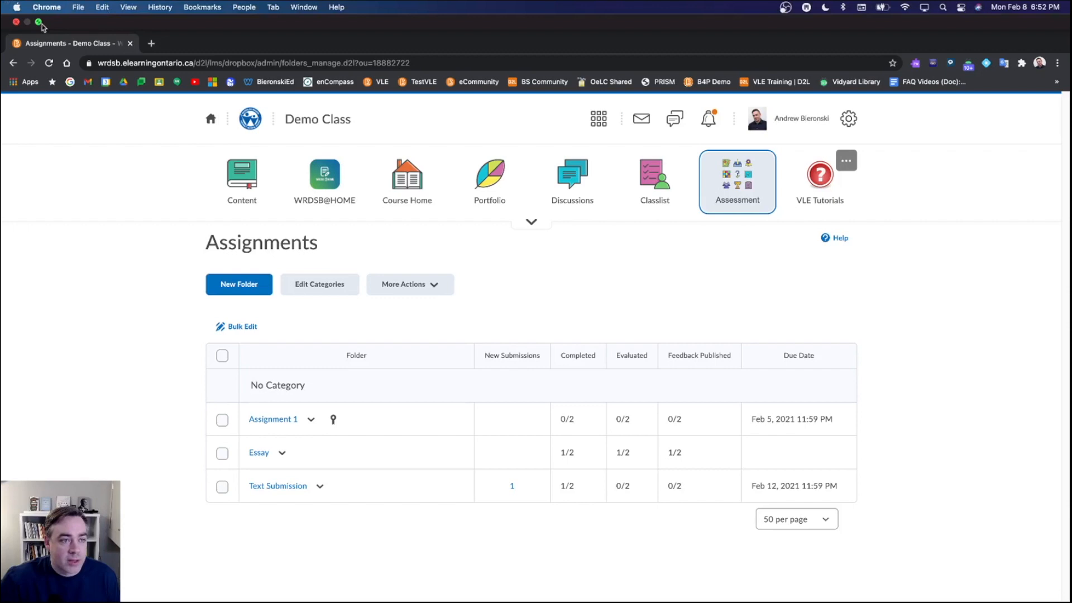
pyautogui.click(40, 24)
pyautogui.click(28, 27)
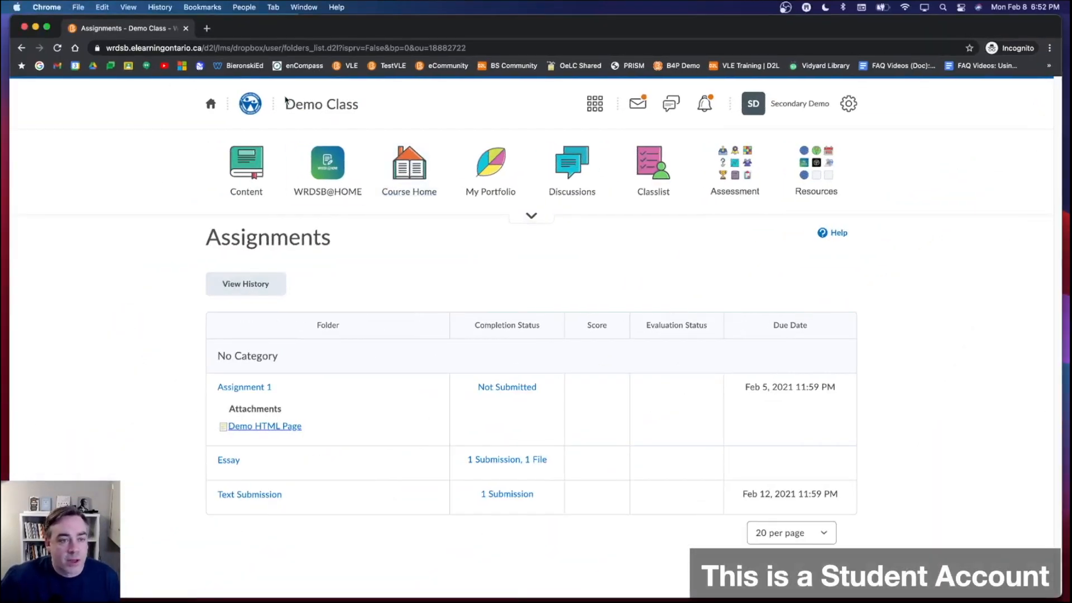
pyautogui.click(312, 110)
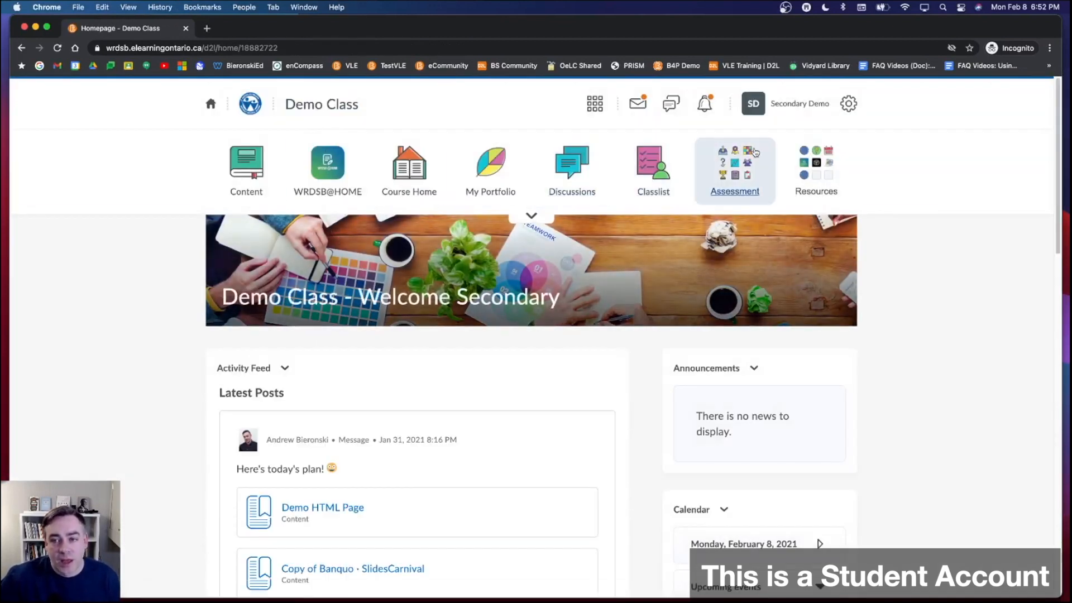
pyautogui.click(734, 165)
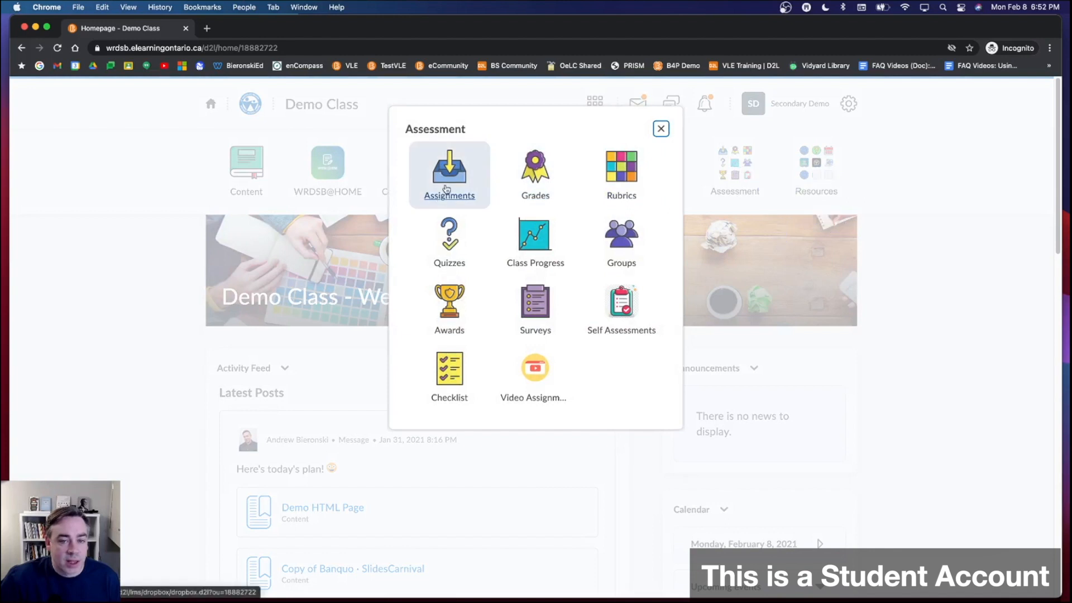
pyautogui.click(446, 188)
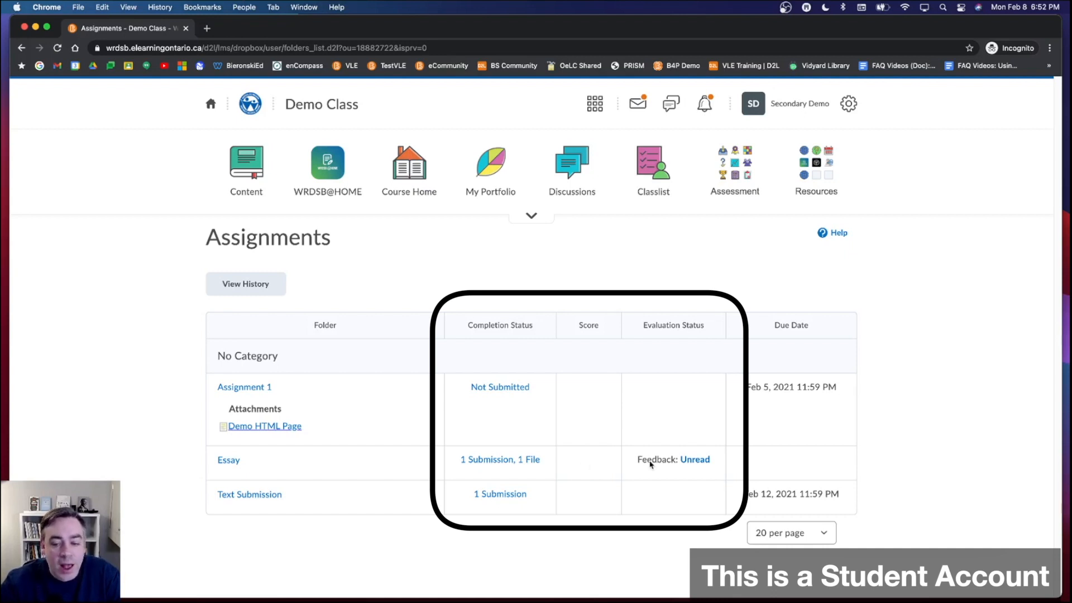
# Open the unread Essay feedback as the student and examine the overall feedback, Essay Rubric result, criterion feedback and submission details.
pyautogui.click(694, 463)
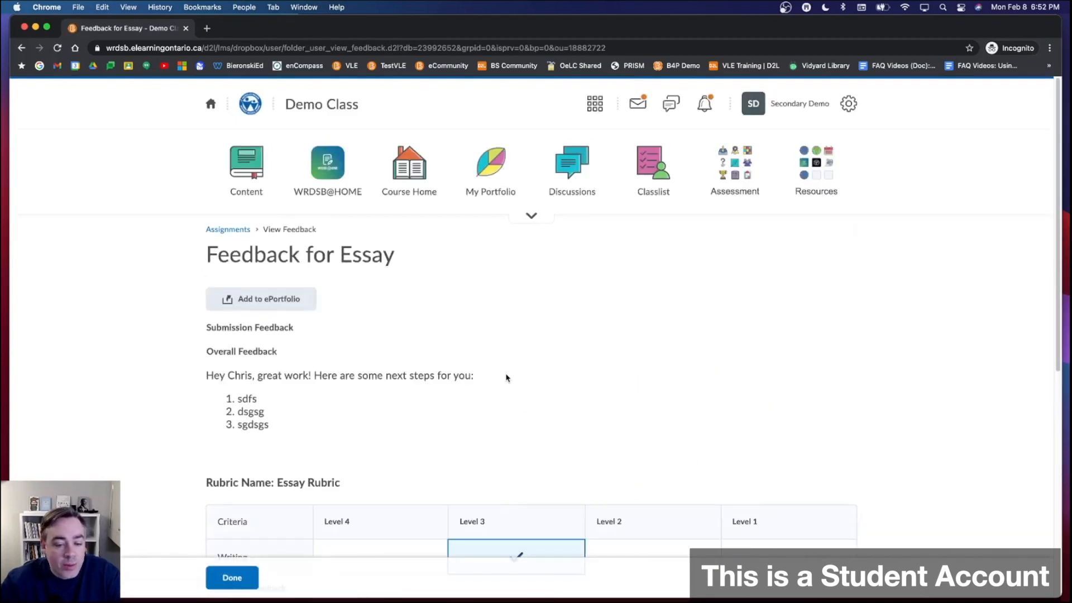
pyautogui.scroll(-3, 505, 376)
pyautogui.scroll(-3, 488, 479)
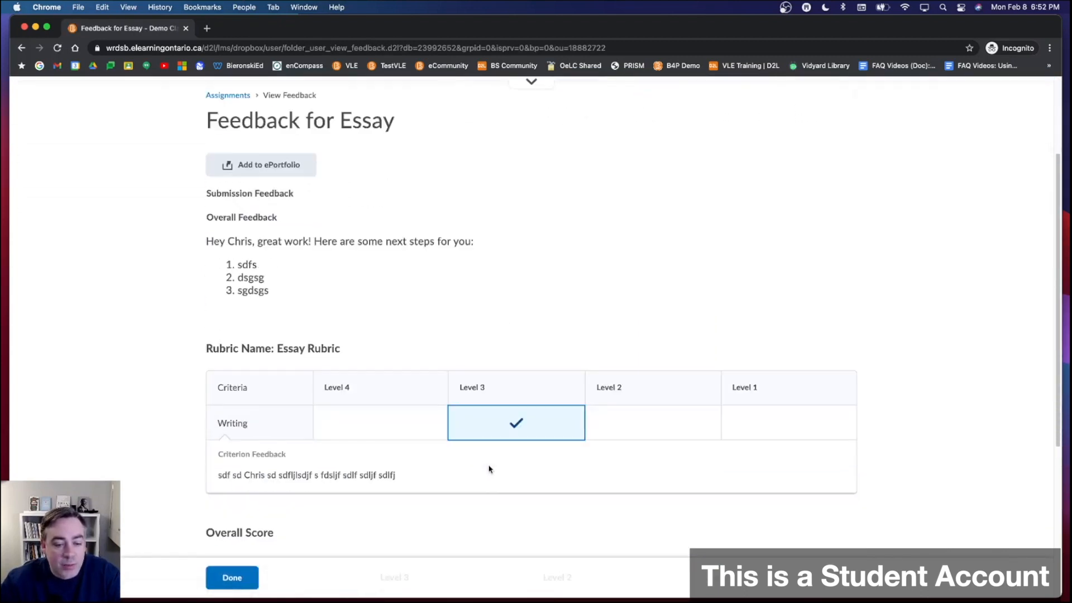
pyautogui.scroll(1, 486, 426)
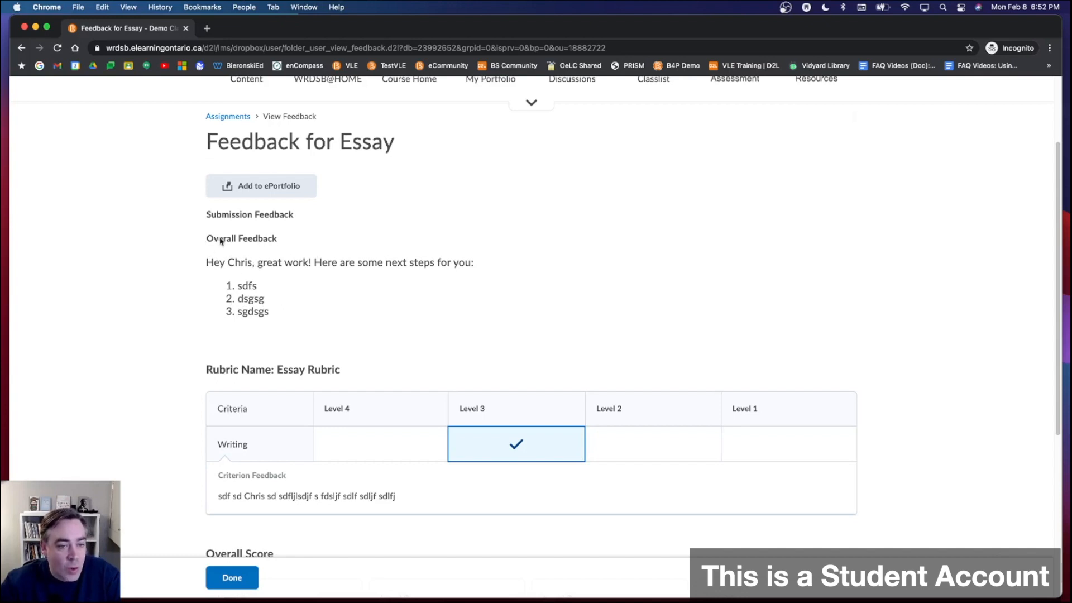
pyautogui.scroll(-1, 272, 252)
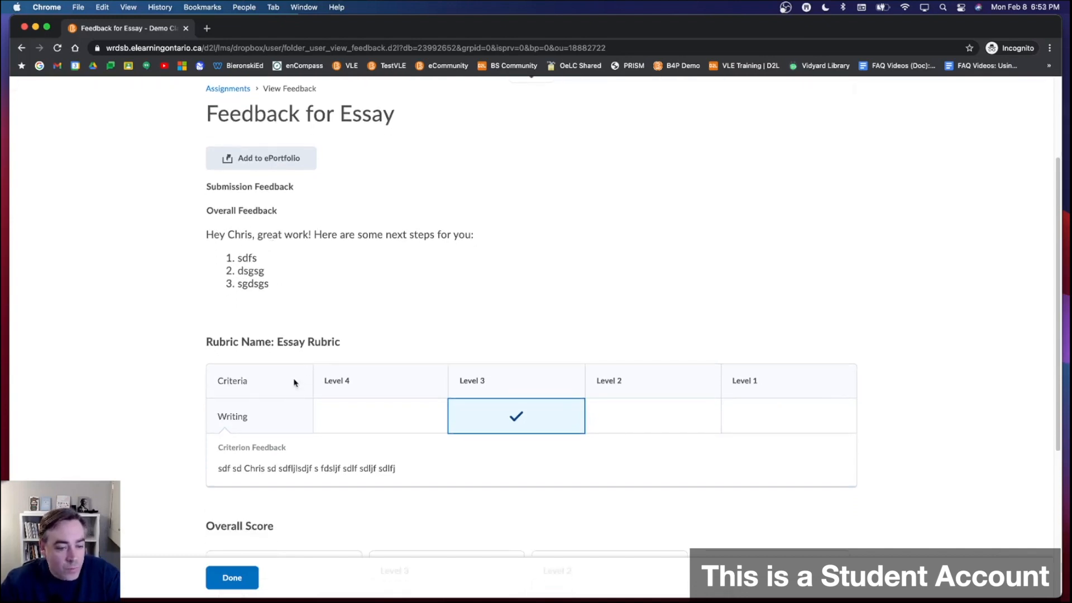
pyautogui.scroll(-1, 301, 382)
pyautogui.scroll(-1, 475, 395)
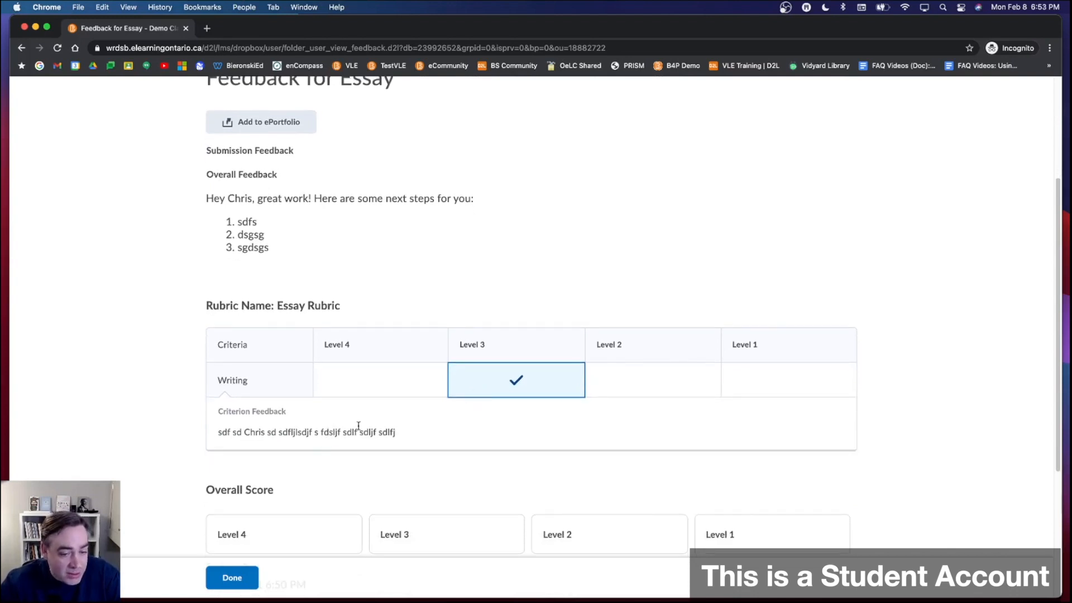
pyautogui.scroll(-8, 346, 428)
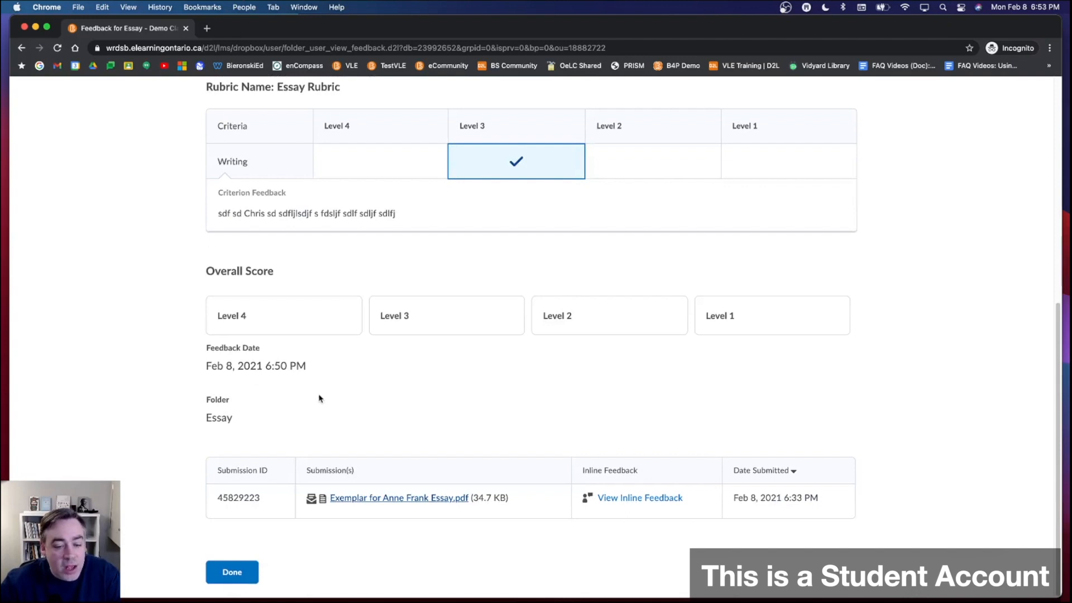
pyautogui.scroll(14, 402, 442)
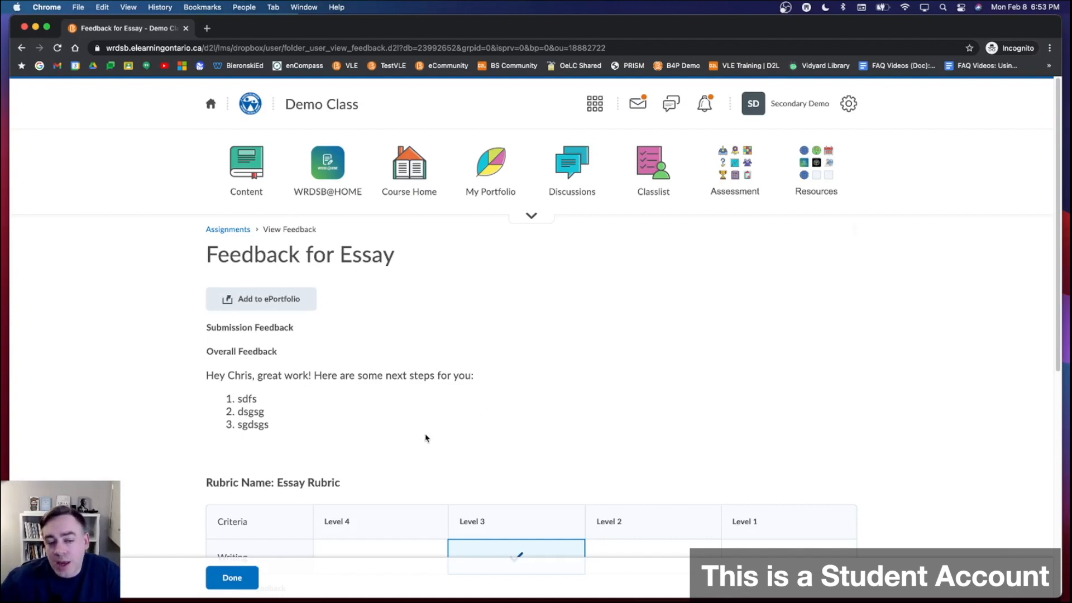
pyautogui.scroll(-10, 426, 438)
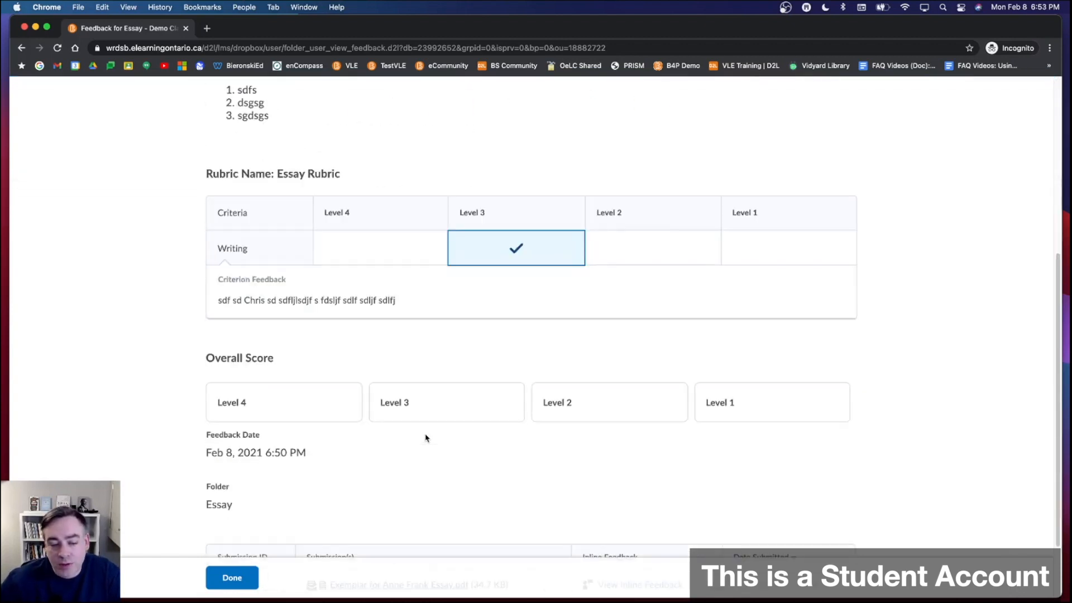
pyautogui.scroll(-2, 426, 437)
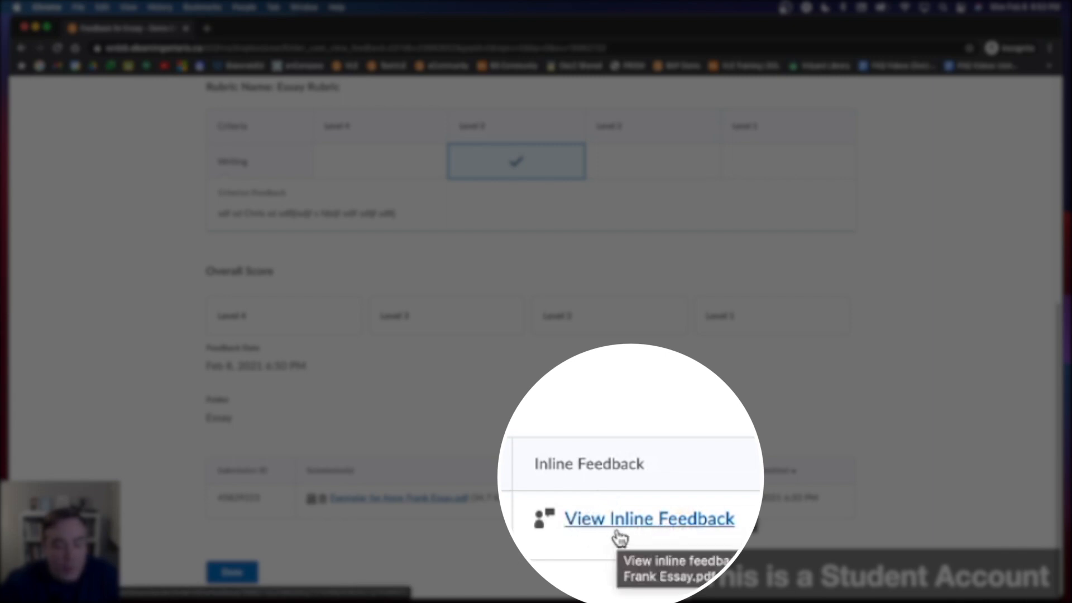
# Open the inline feedback for the submitted essay PDF and examine the teacher's annotations across its pages.
pyautogui.click(621, 503)
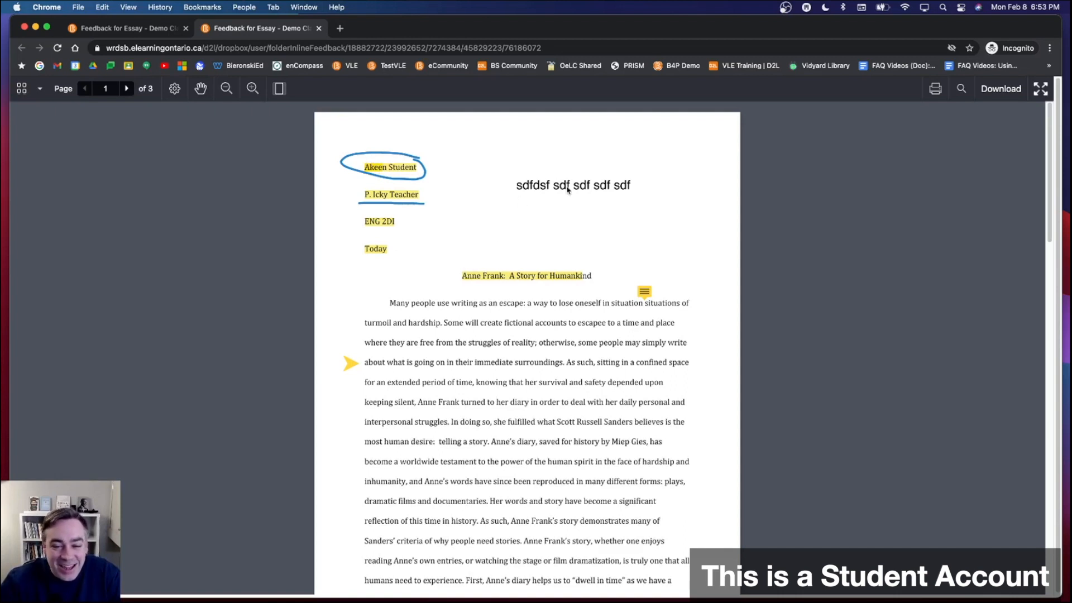
pyautogui.moveTo(645, 293)
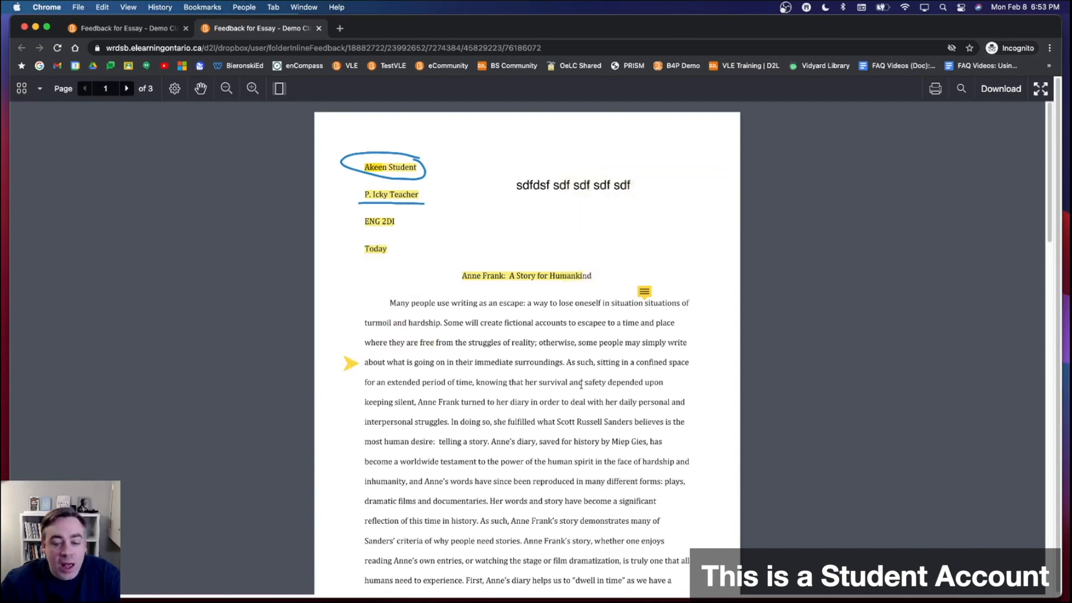
pyautogui.scroll(-15, 580, 390)
pyautogui.scroll(15, 579, 394)
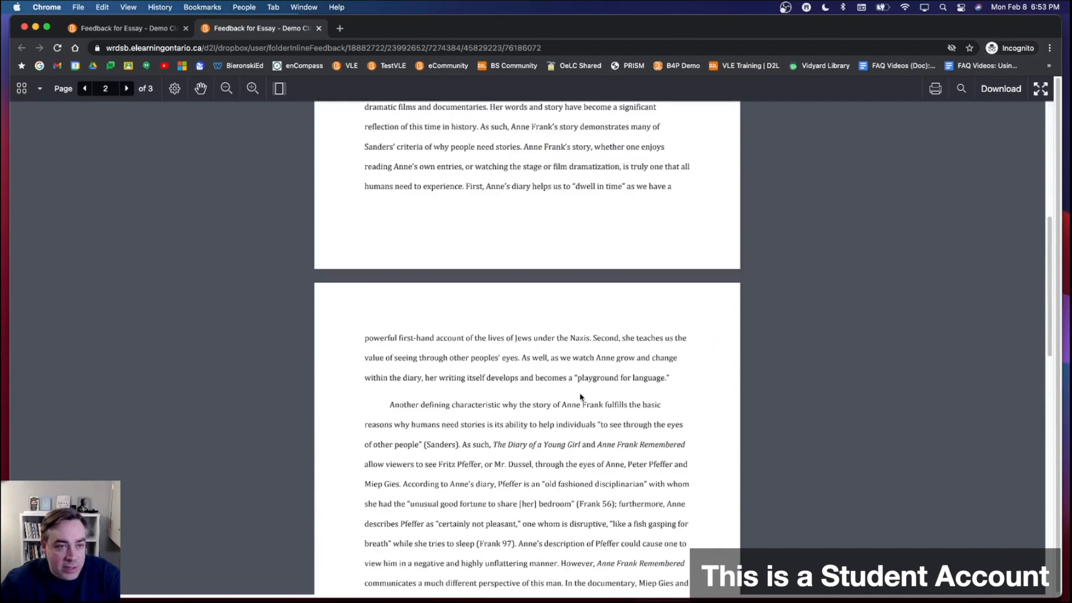
# Close the inline feedback view and examine the Essay's overall feedback, Essay Rubric result, overall score and submission details as the student.
pyautogui.click(319, 28)
pyautogui.scroll(10, 424, 366)
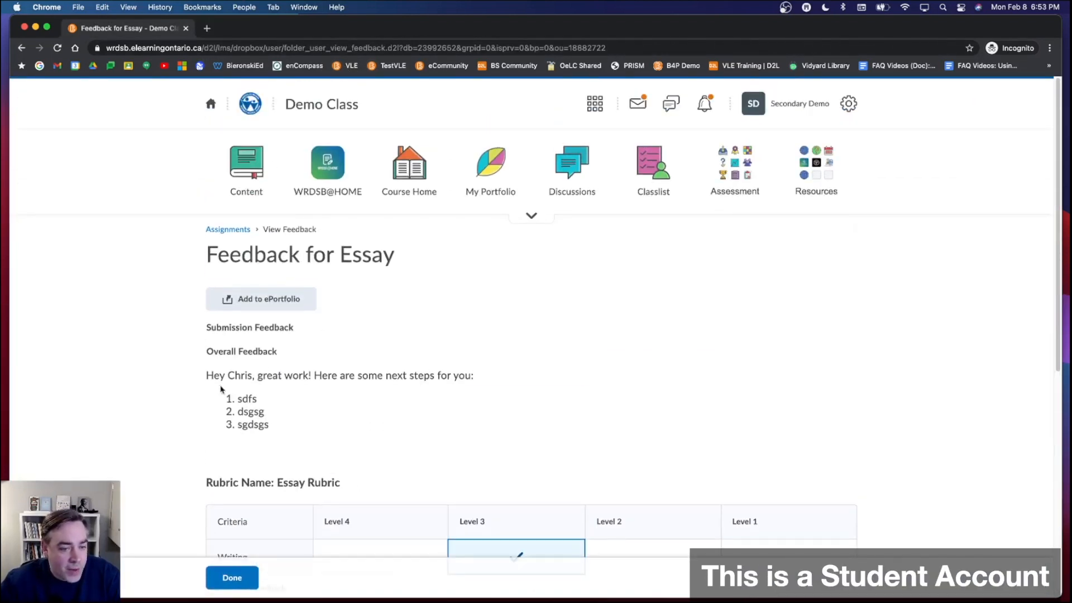
pyautogui.scroll(-3, 323, 406)
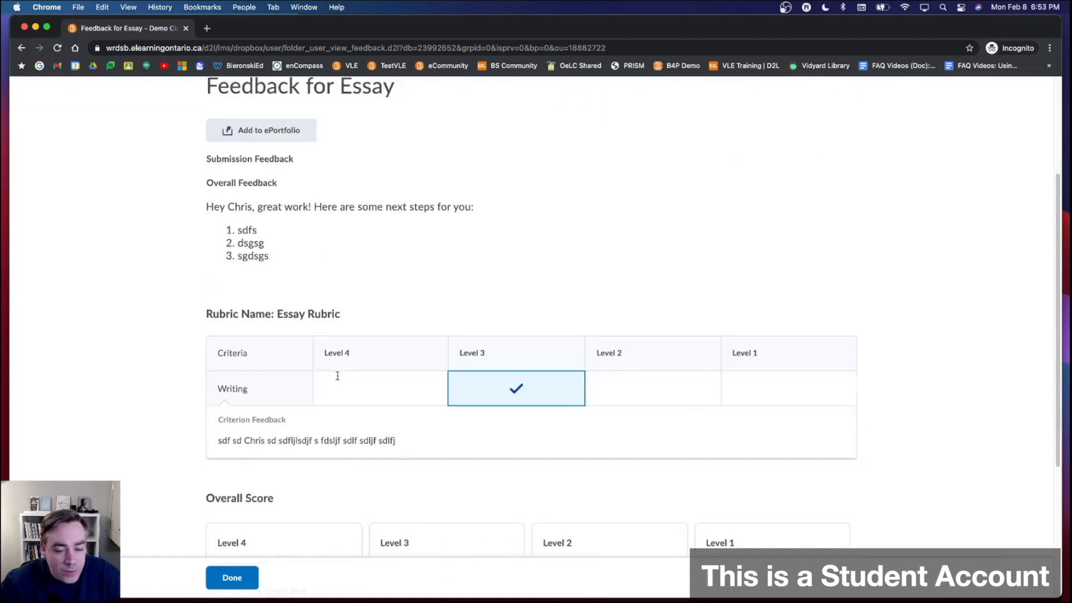
pyautogui.scroll(-4, 480, 378)
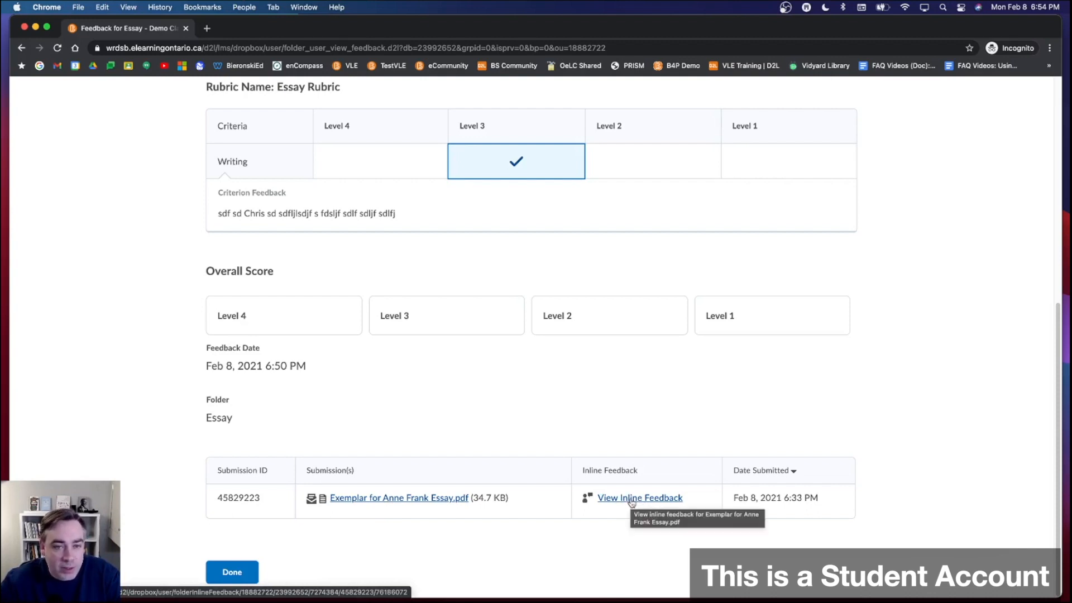
# Finish viewing the Essay feedback and check the Essay's evaluation status in the student's Assignments list.
pyautogui.click(237, 575)
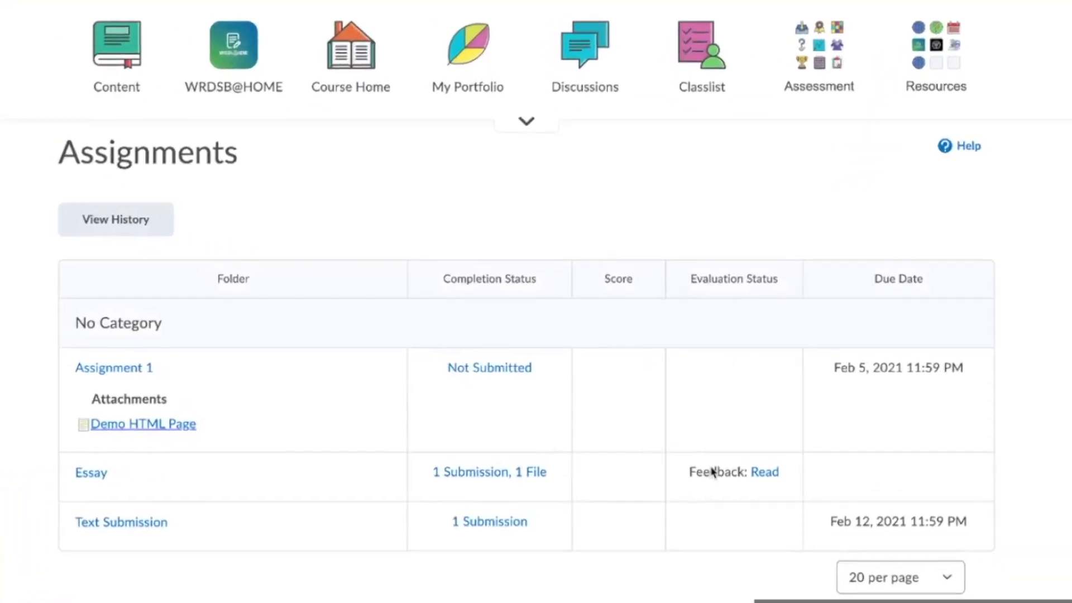
pyautogui.moveTo(664, 465); pyautogui.dragTo(704, 482)
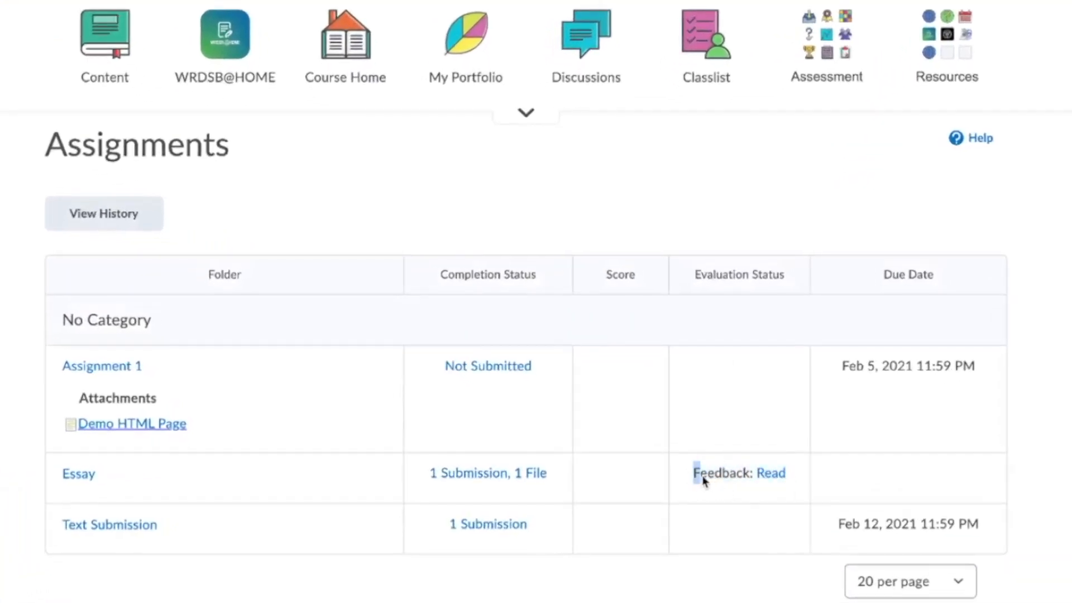
pyautogui.moveTo(704, 481); pyautogui.dragTo(692, 478)
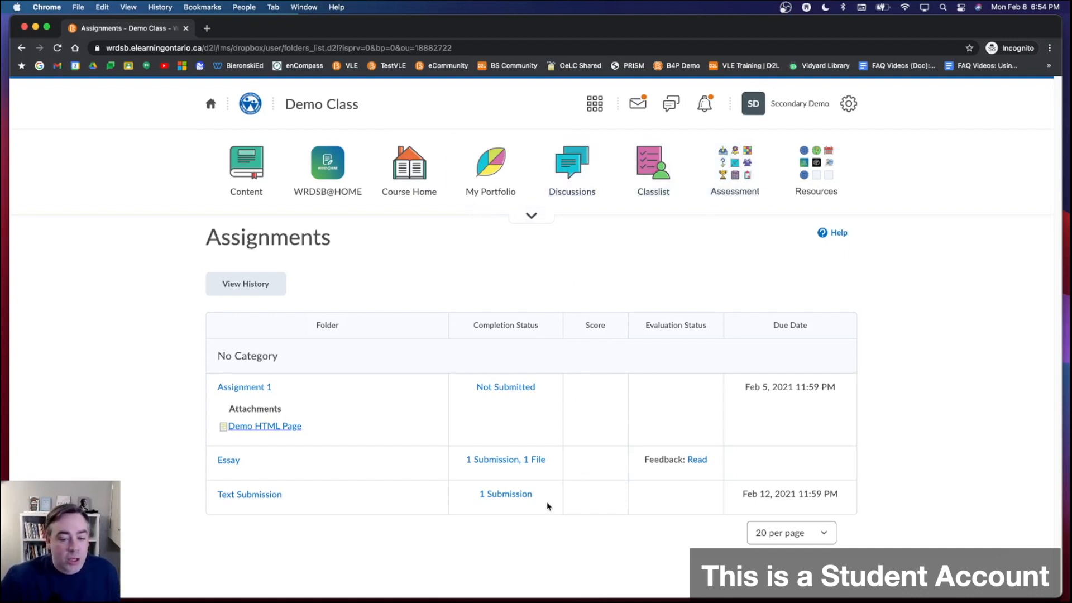
# Look over the student's assessment tools, minimize the incognito window, and switch to the teacher's Chrome window in full screen.
pyautogui.click(733, 173)
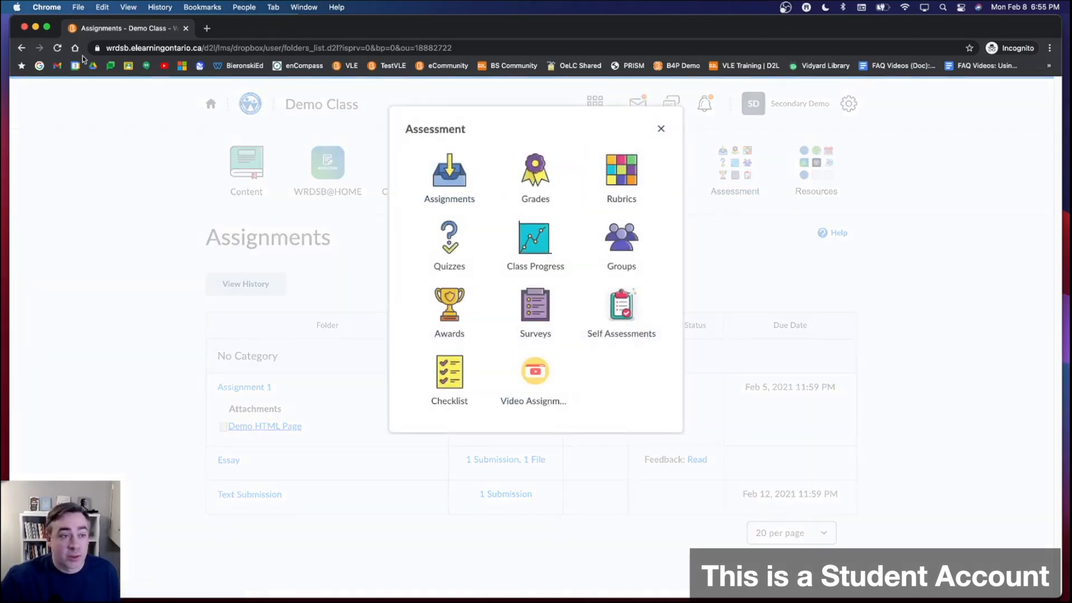
pyautogui.click(35, 27)
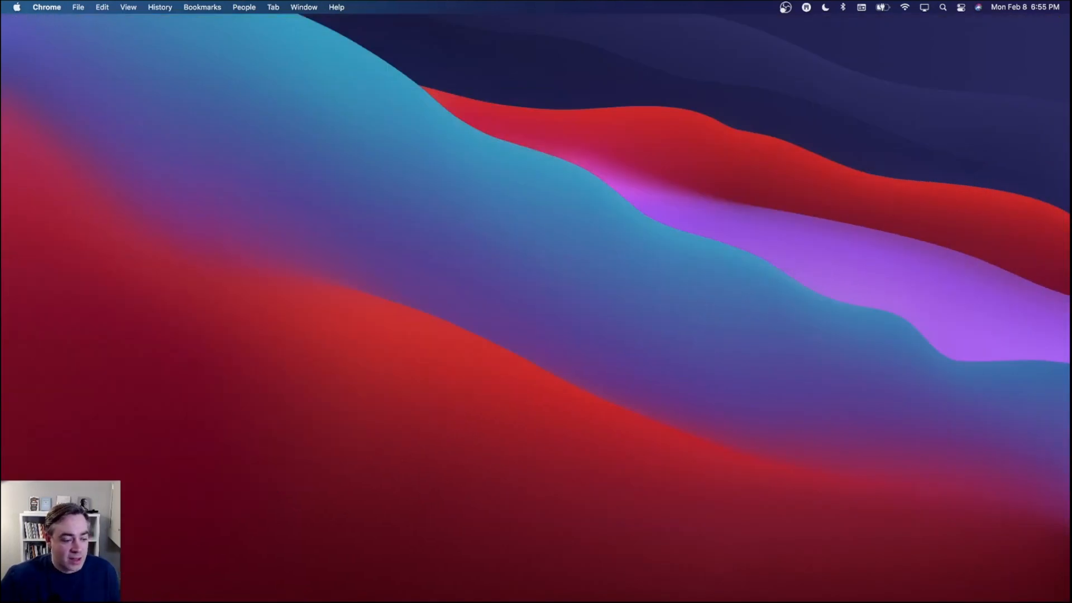
pyautogui.click(55, 570)
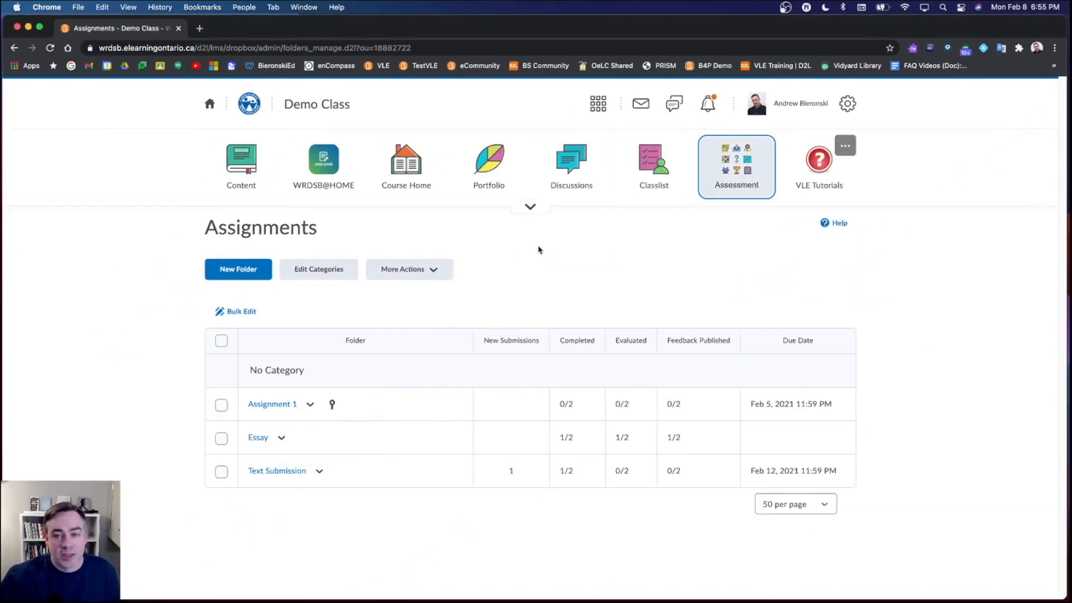
pyautogui.click(39, 26)
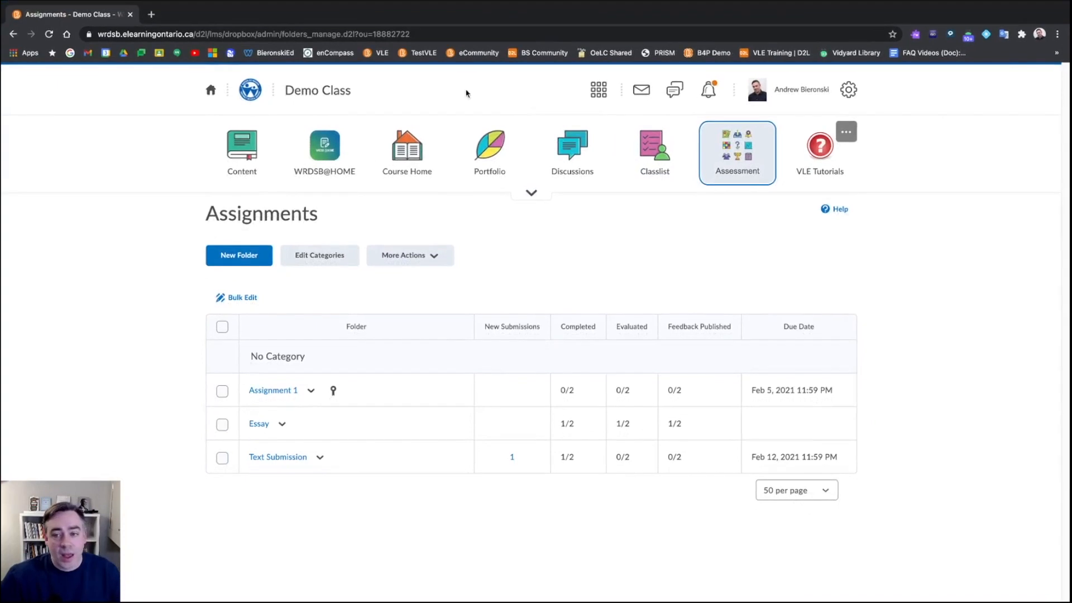
# Open the Text Submission folder for editing from the teacher's Assignments list and set its score out of 10 points.
pyautogui.click(734, 170)
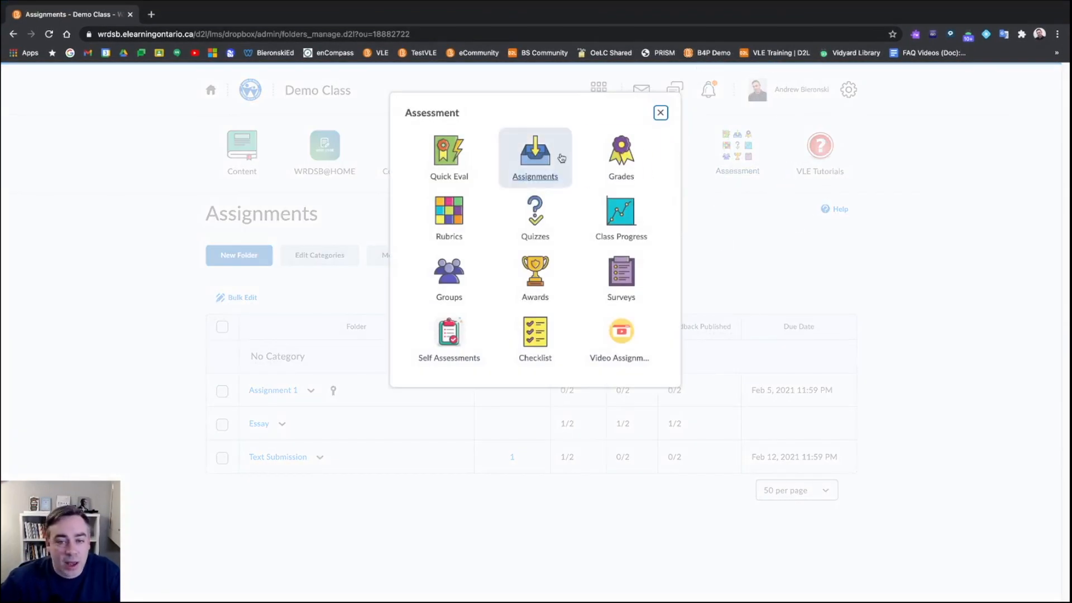
pyautogui.click(535, 156)
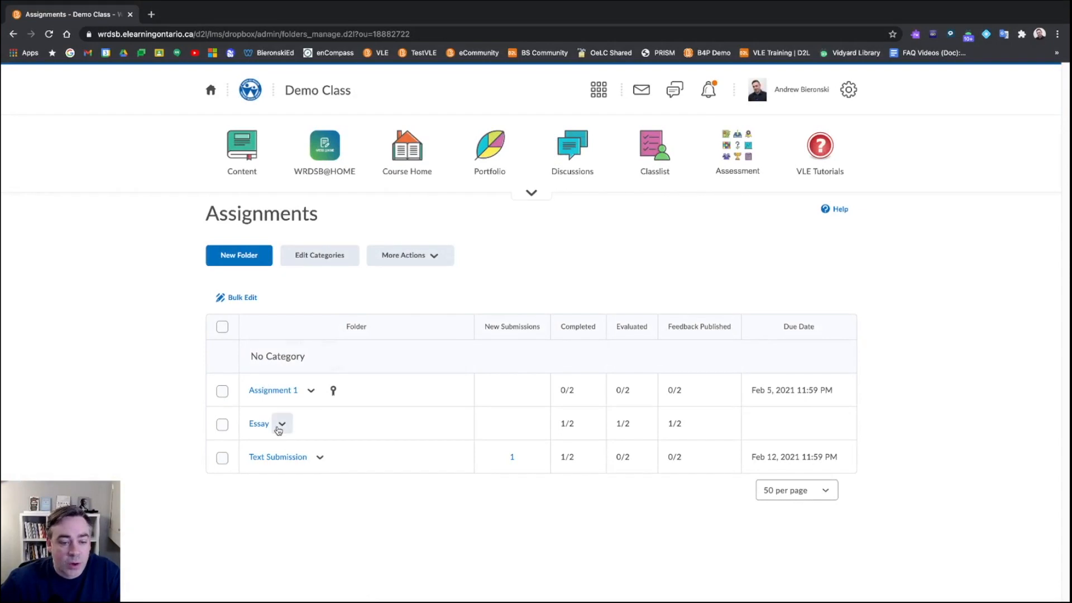
pyautogui.click(279, 427)
pyautogui.click(319, 456)
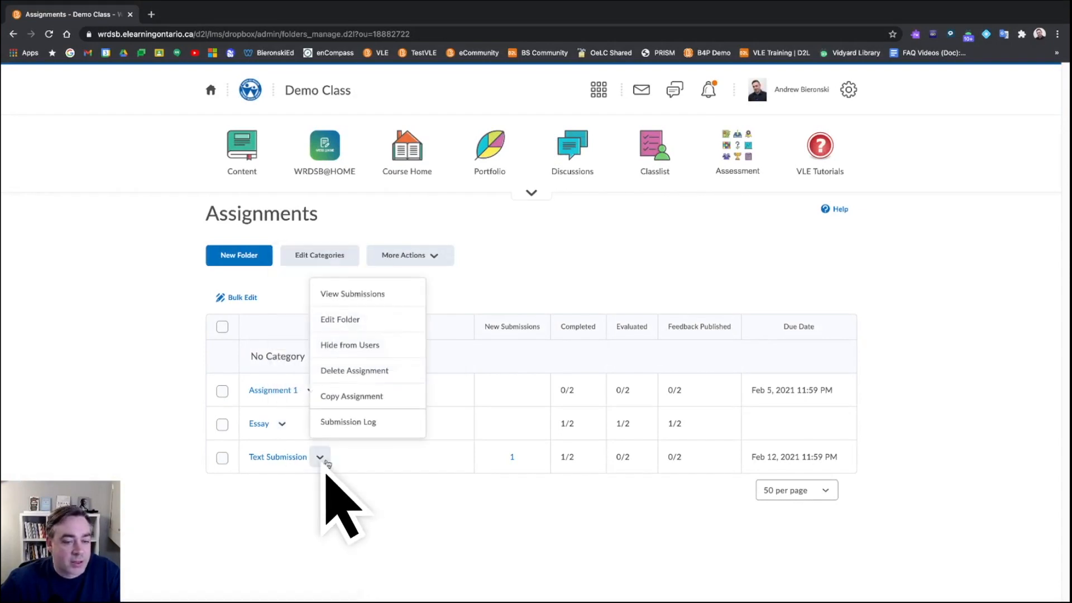
pyautogui.click(355, 327)
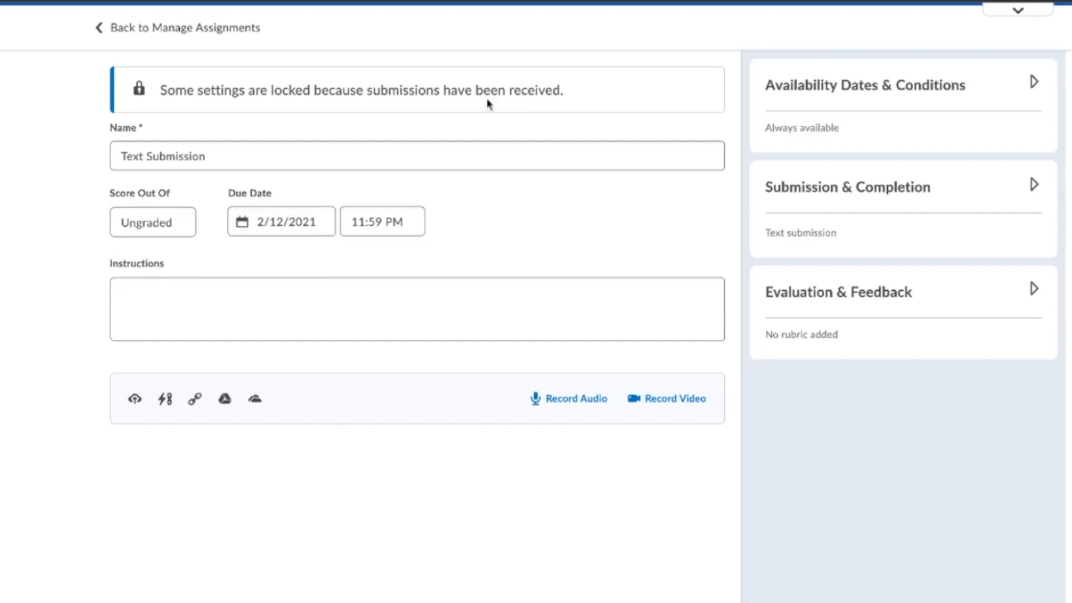
pyautogui.click(156, 226)
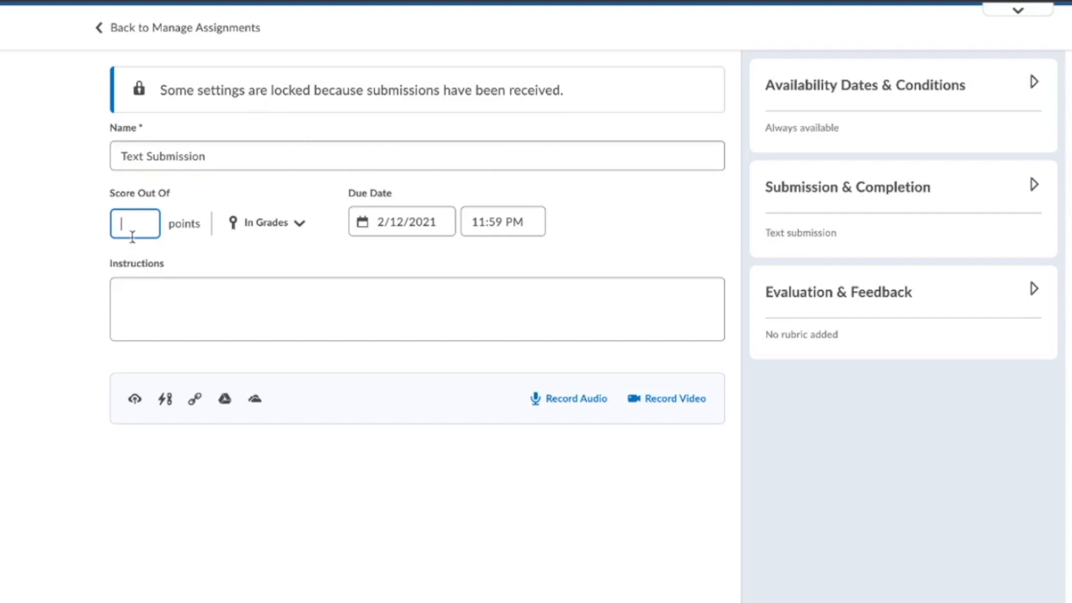
pyautogui.write('10')
# Link Text Submission to a new grade item in the Essential Learning 1 category, and save and close the assignment.
pyautogui.click(300, 225)
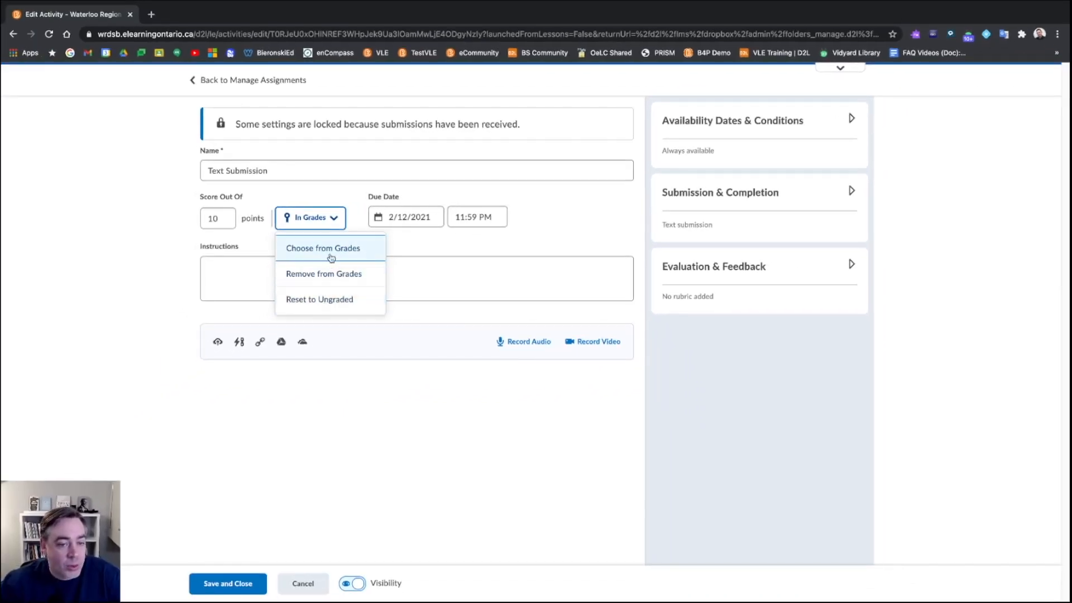
pyautogui.click(329, 254)
pyautogui.click(509, 360)
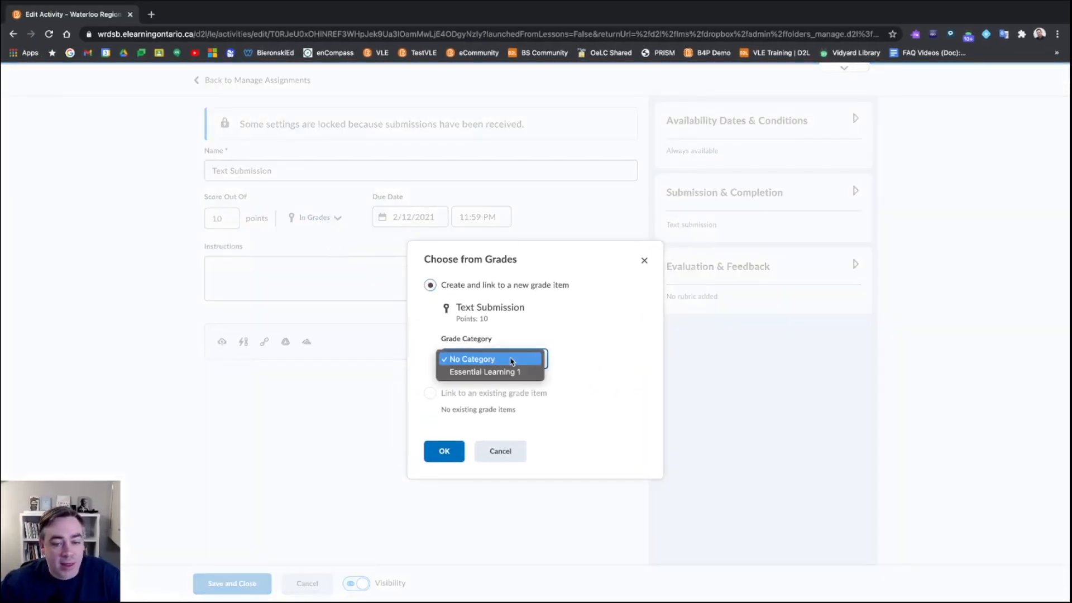
pyautogui.click(477, 372)
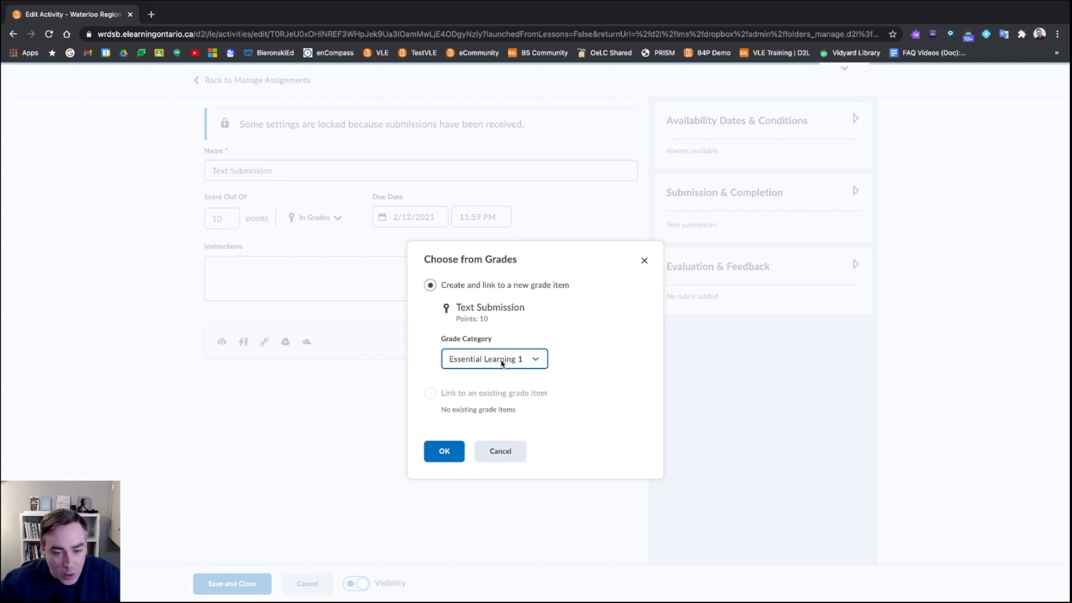
pyautogui.click(444, 451)
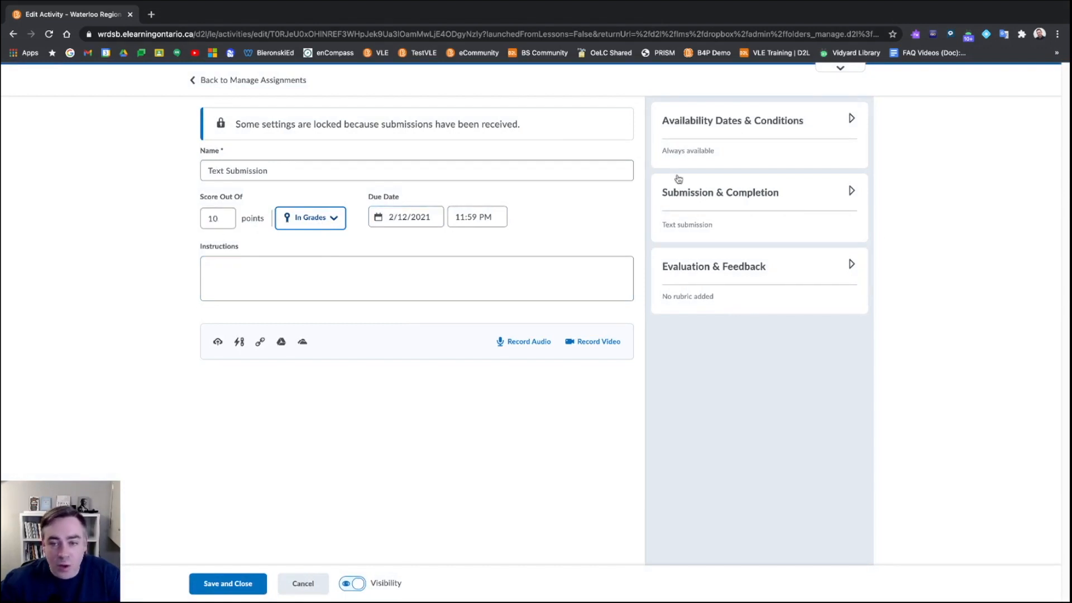
pyautogui.click(228, 590)
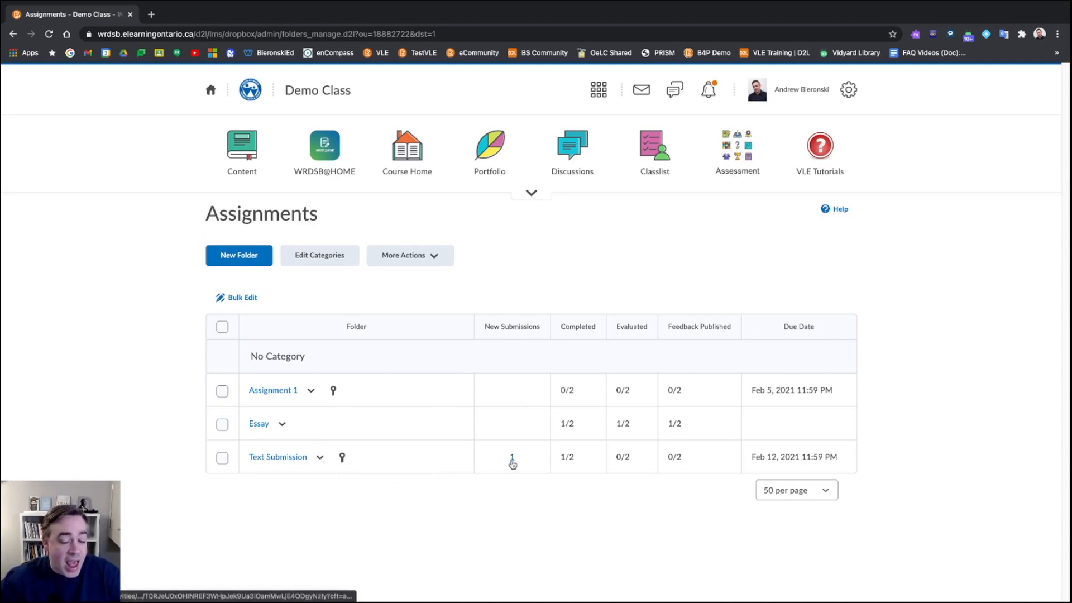
# Open the new submission for Text Submission and examine its list of submitted files and the student's text.
pyautogui.click(512, 458)
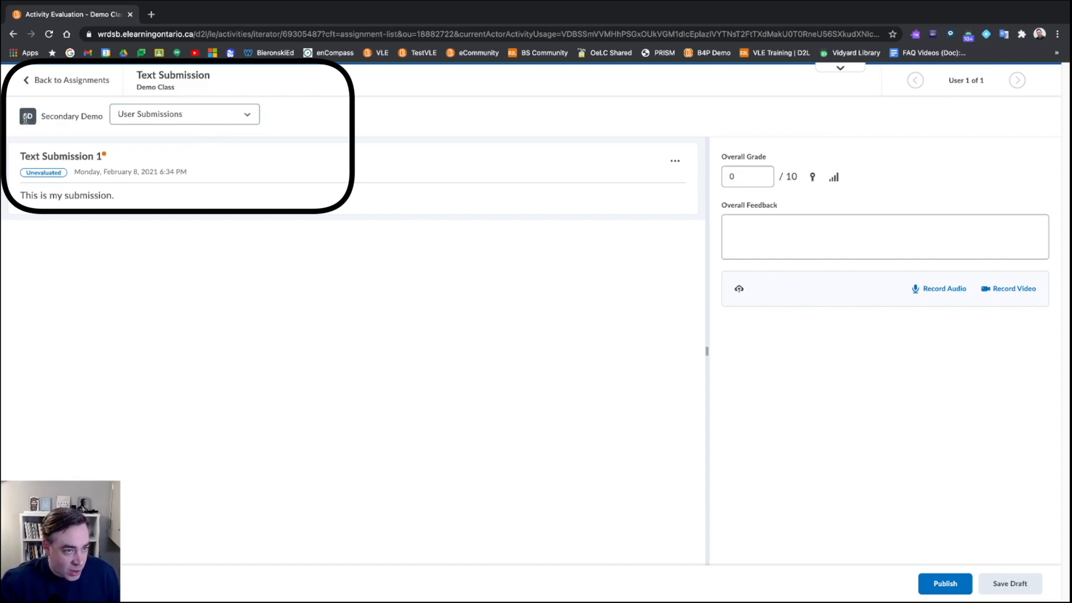
pyautogui.click(167, 119)
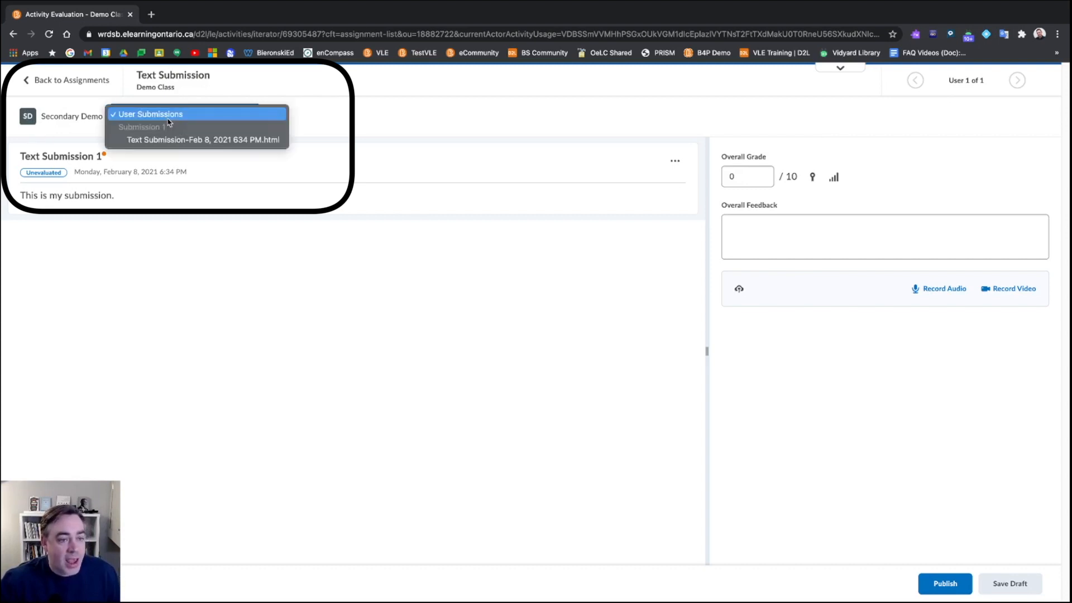
pyautogui.click(337, 116)
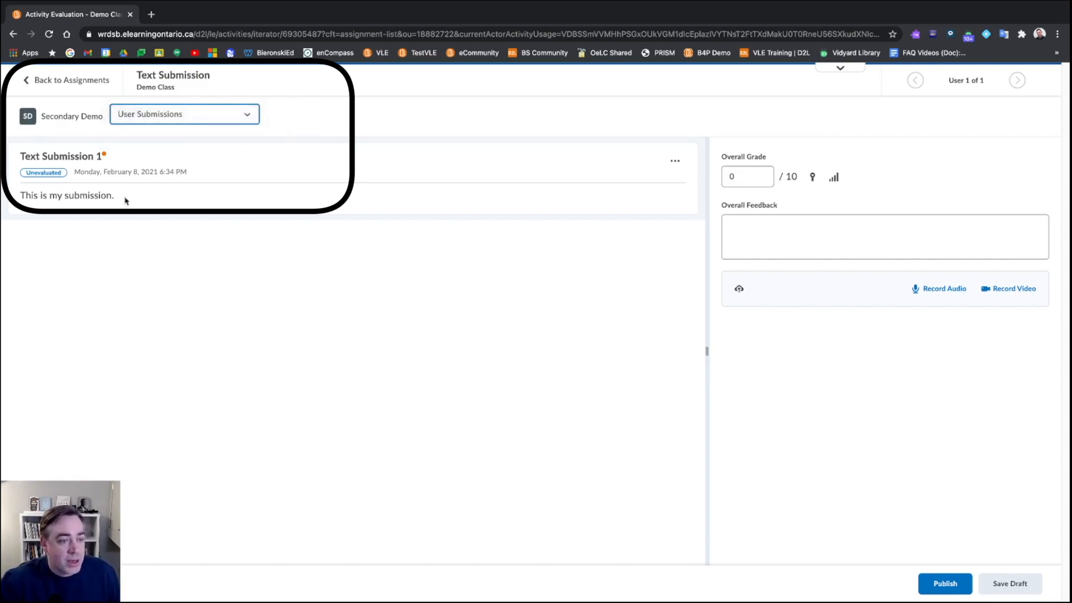
pyautogui.click(82, 194)
pyautogui.moveTo(20, 195); pyautogui.dragTo(139, 196)
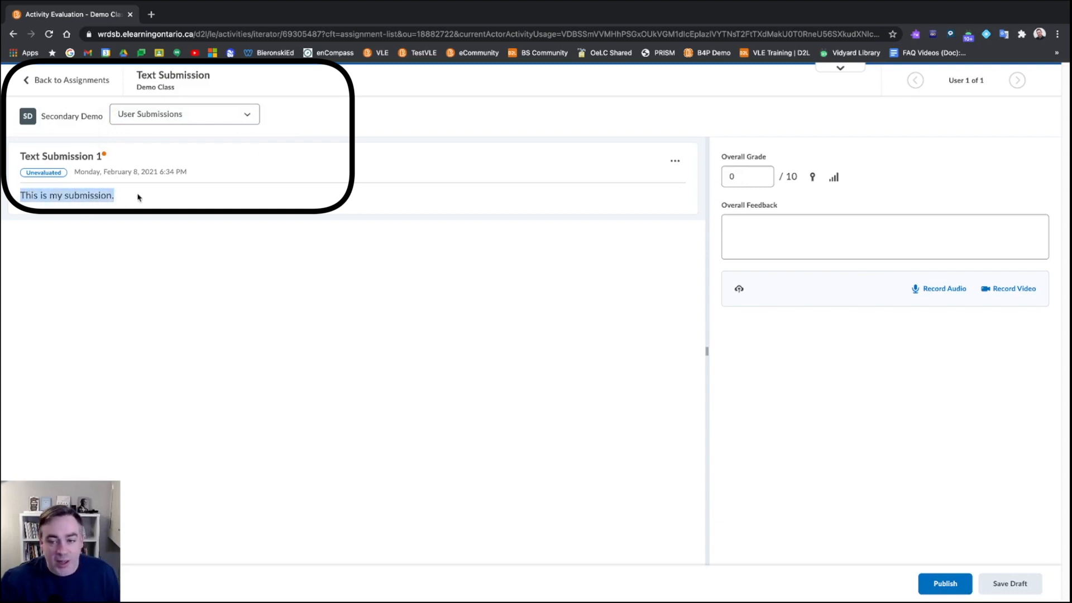
# Give the submission an overall grade of 7 out of 10, publish the evaluation, and return to the Assignments list.
pyautogui.click(739, 173)
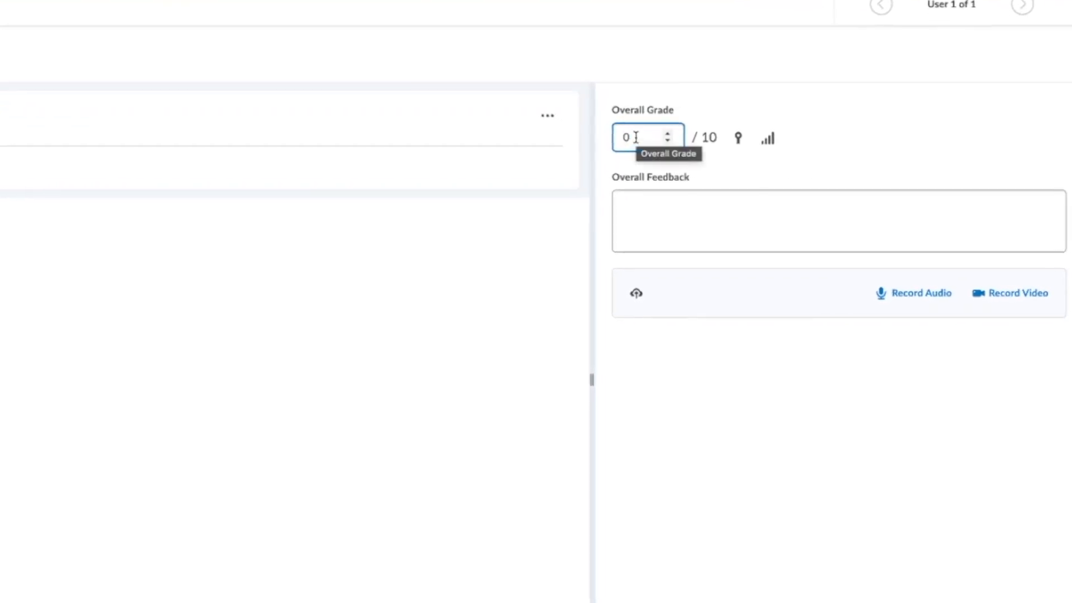
pyautogui.click(667, 135)
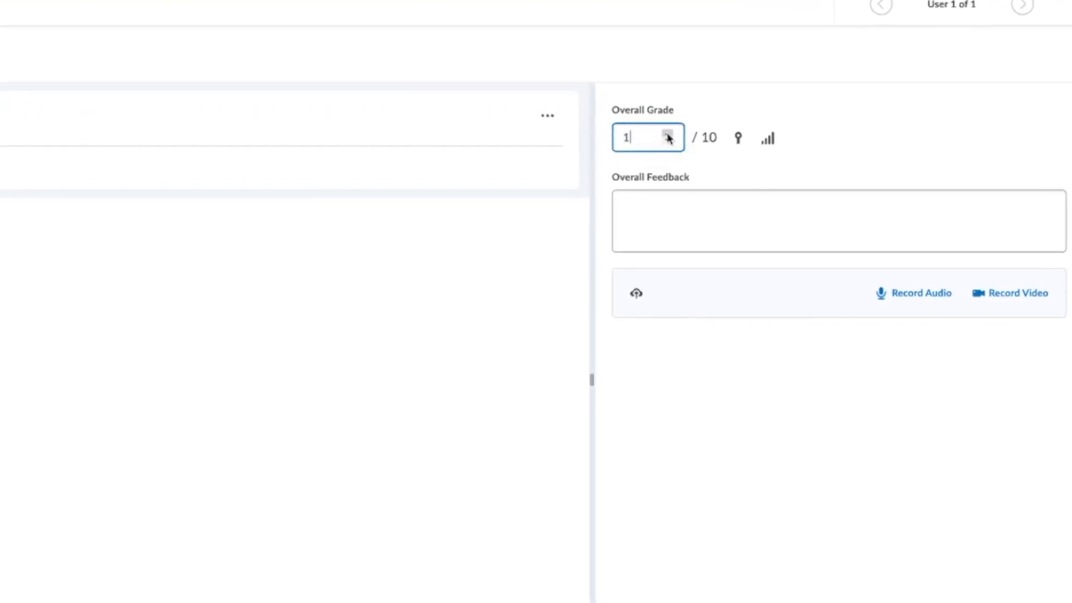
pyautogui.click(667, 134)
pyautogui.write('7')
pyautogui.click(792, 215)
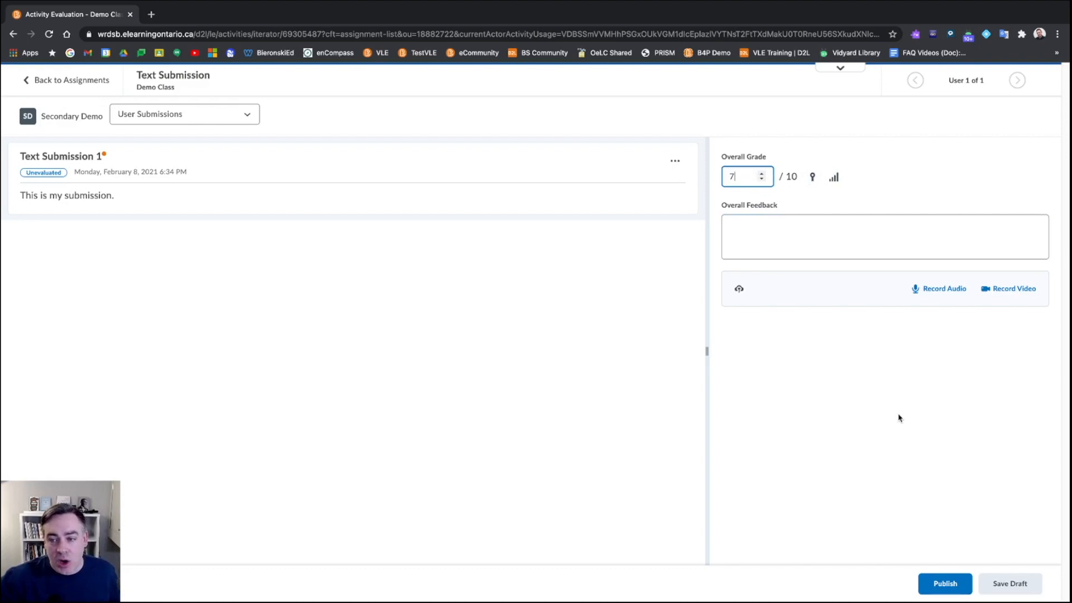
pyautogui.click(756, 230)
pyautogui.click(943, 583)
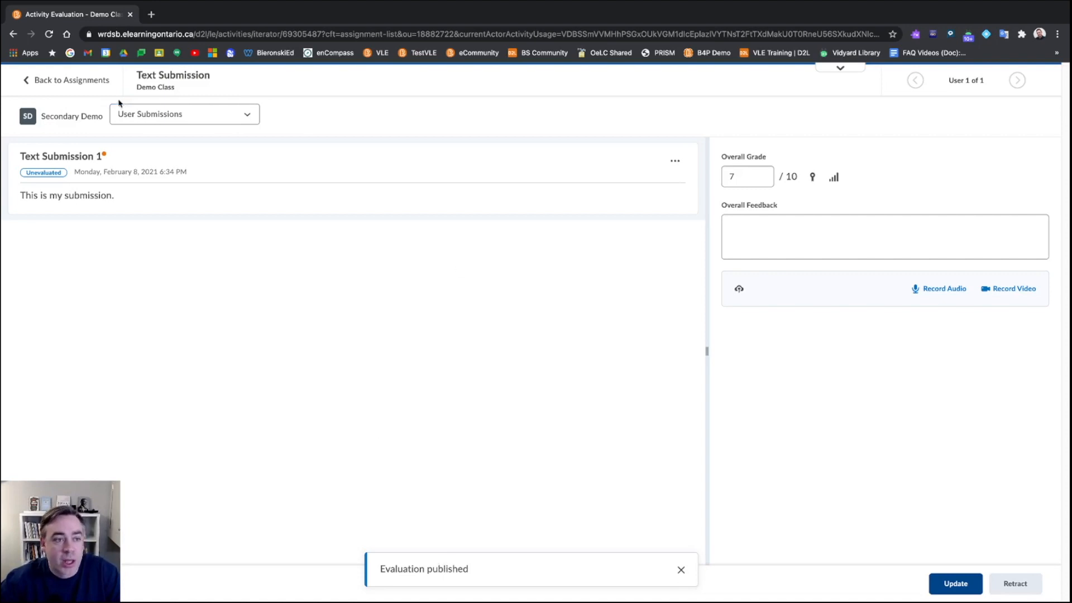
pyautogui.click(65, 83)
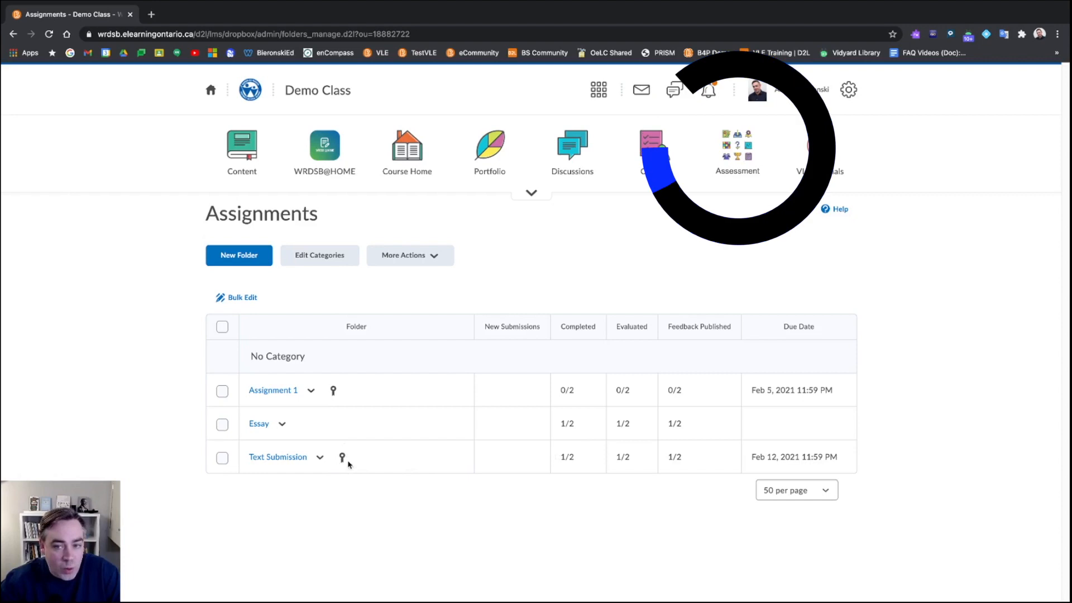
# Open the course's Grades tool and examine the Text Submission grade and calculated final grades, reopening Grades from the assessment tools.
pyautogui.click(740, 154)
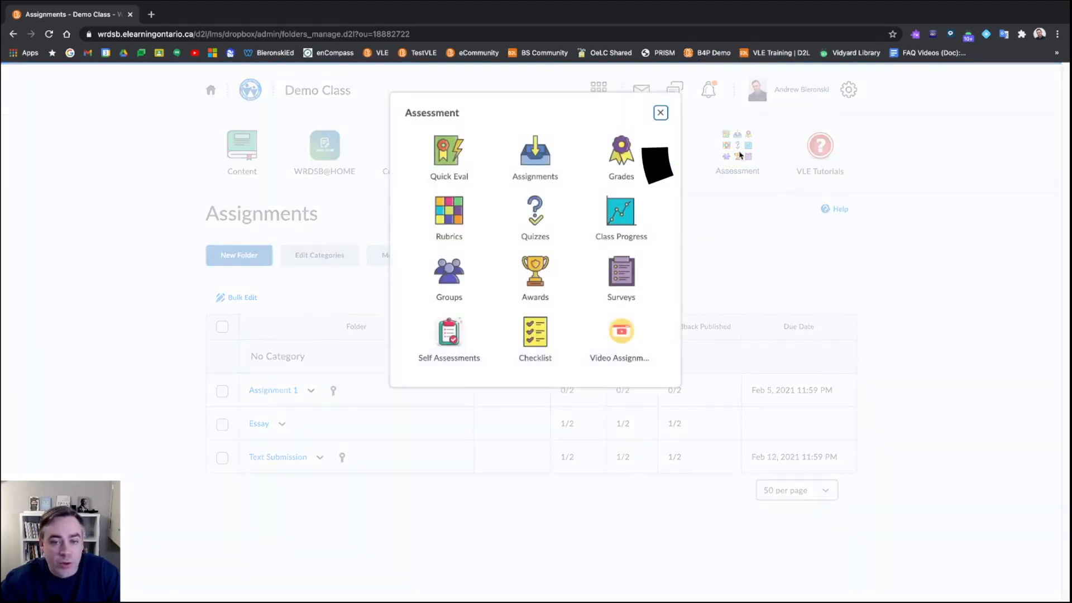
pyautogui.click(624, 163)
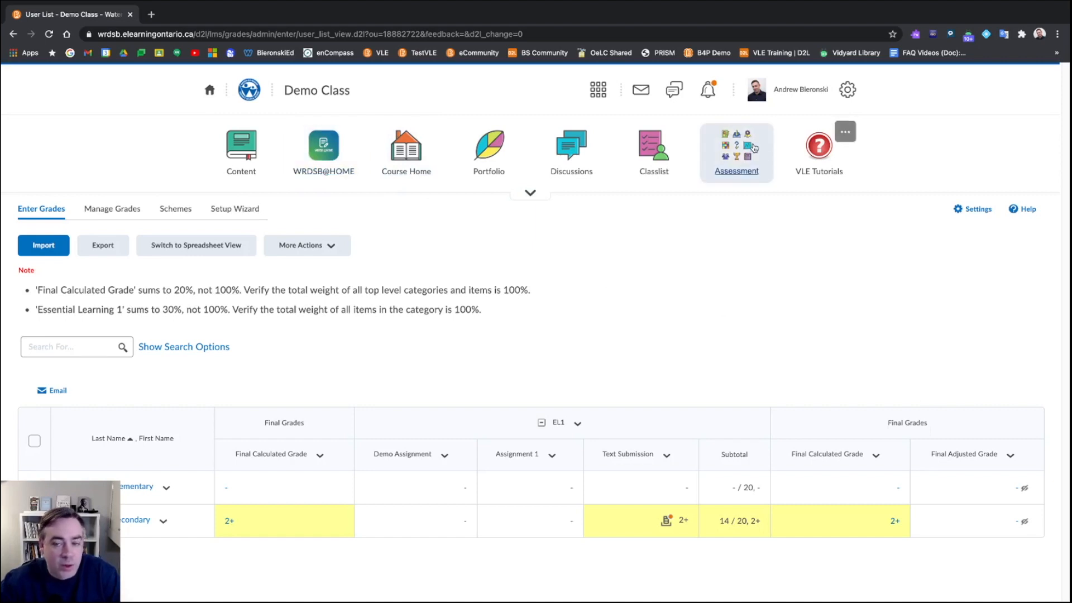
pyautogui.click(753, 147)
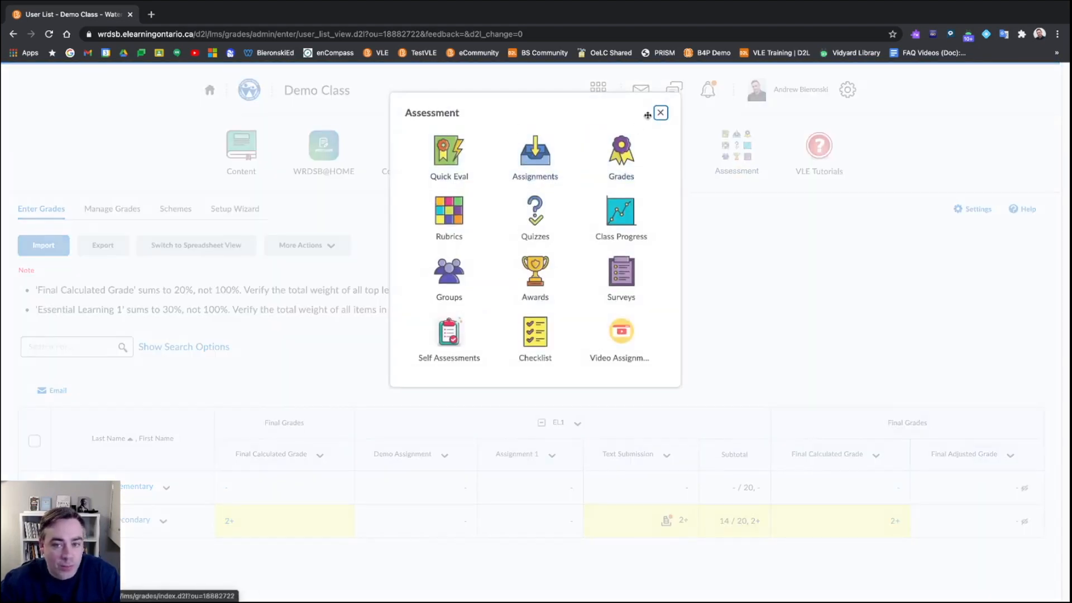
pyautogui.click(661, 112)
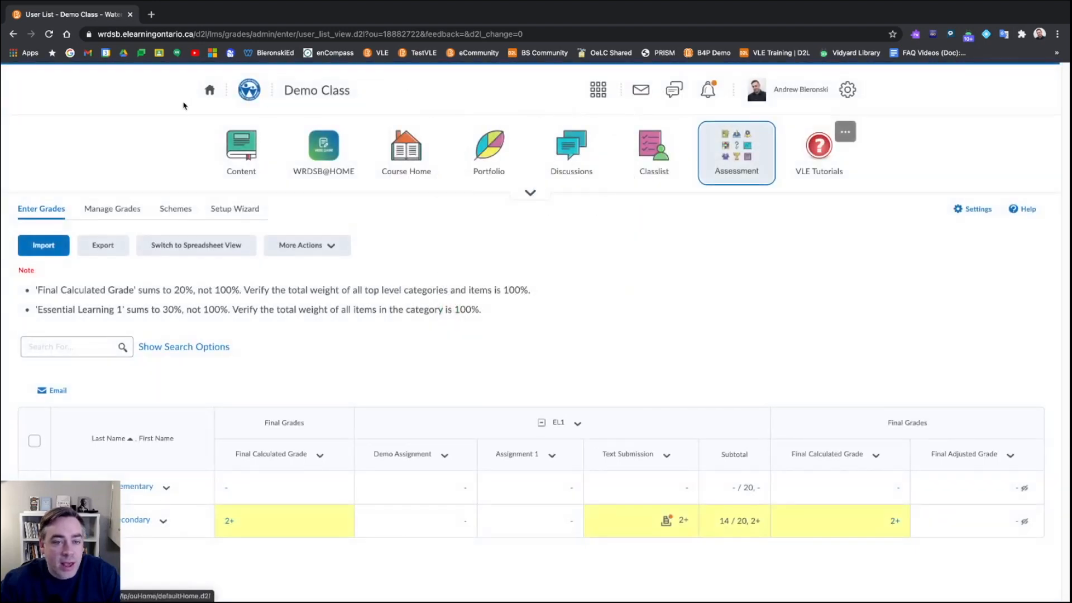
pyautogui.click(753, 168)
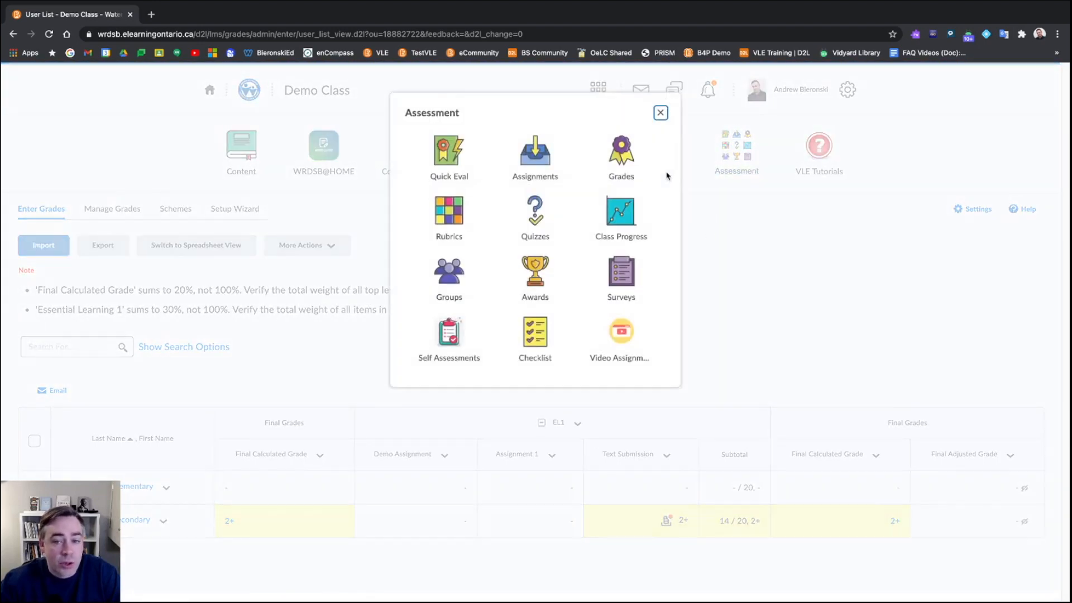
pyautogui.click(620, 158)
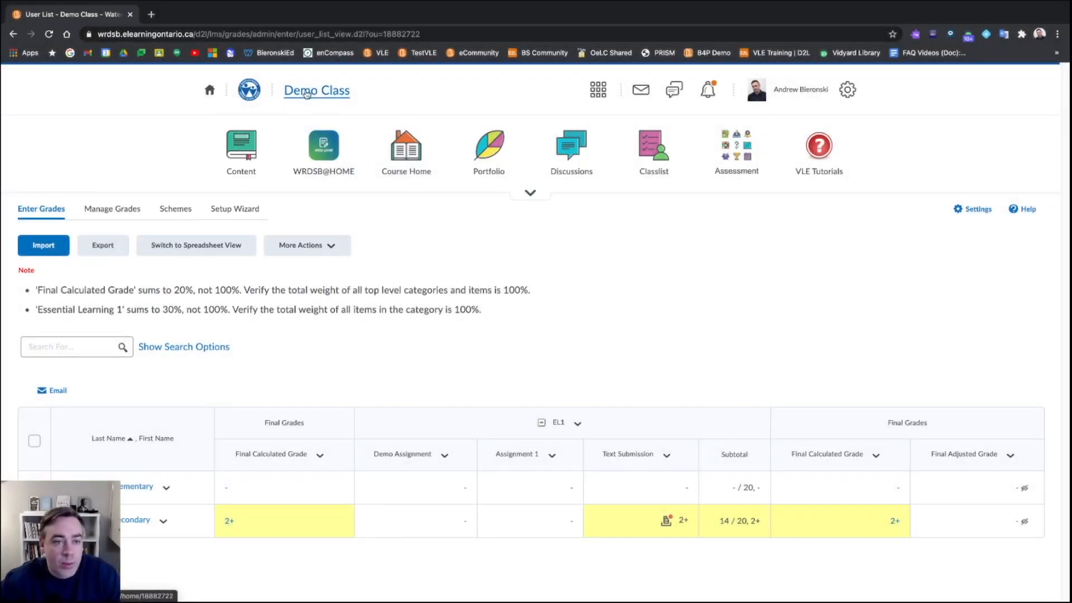
# Return to the Demo Class homepage and look over the course's collection of assessment tools, closing it when finished.
pyautogui.click(305, 94)
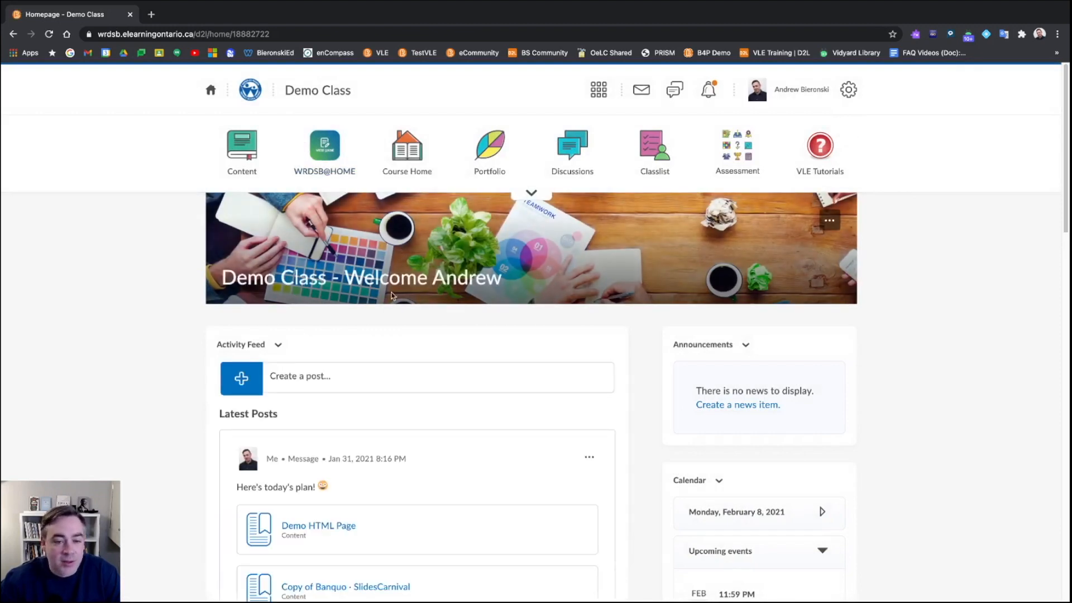
pyautogui.click(731, 143)
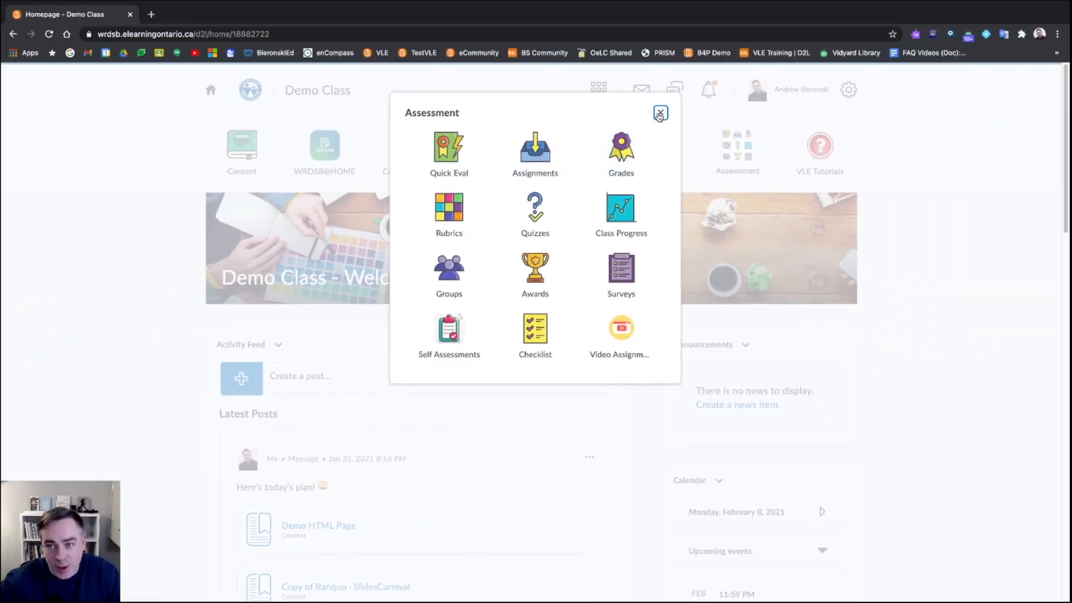
pyautogui.click(748, 48)
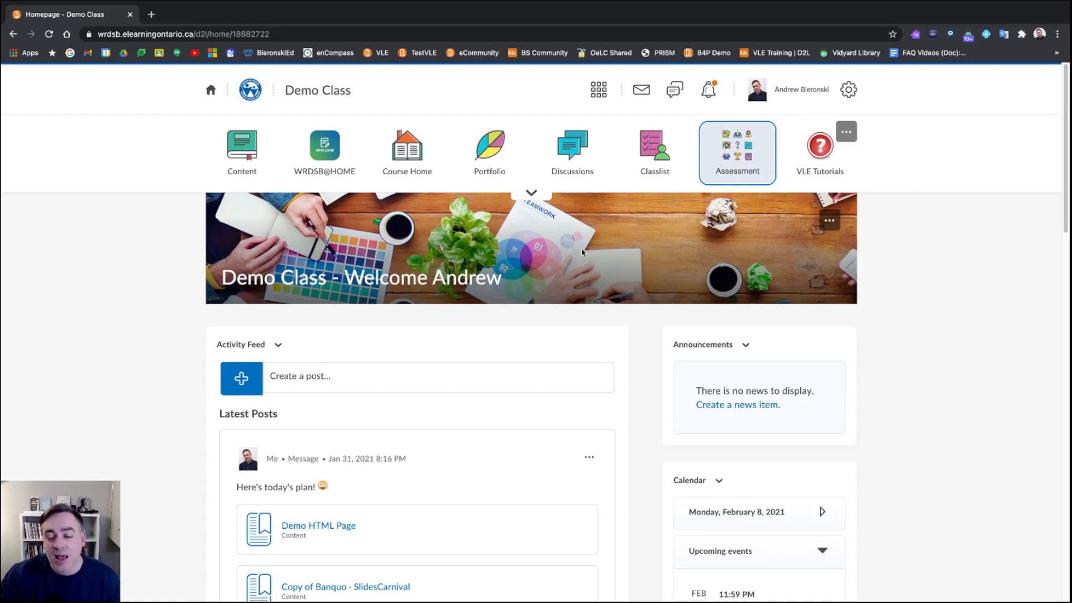
pyautogui.click(737, 151)
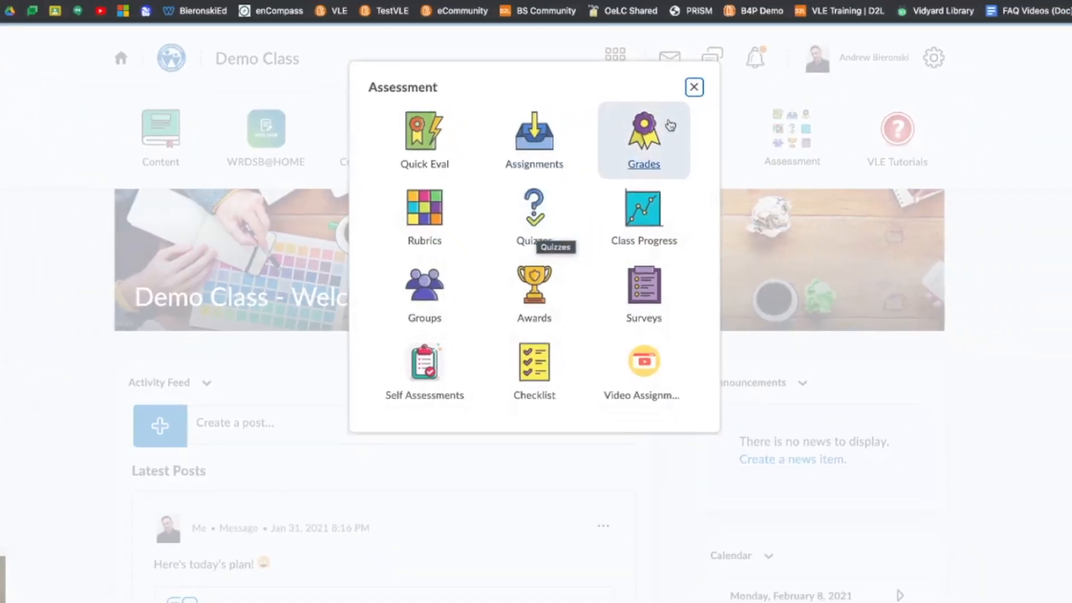
pyautogui.click(752, 42)
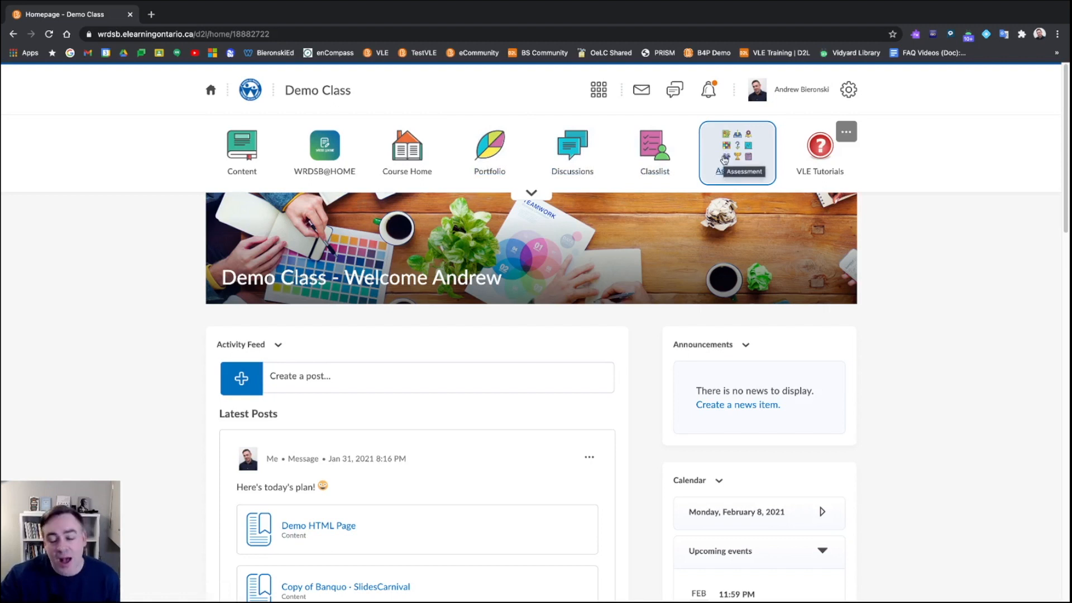
pyautogui.click(724, 161)
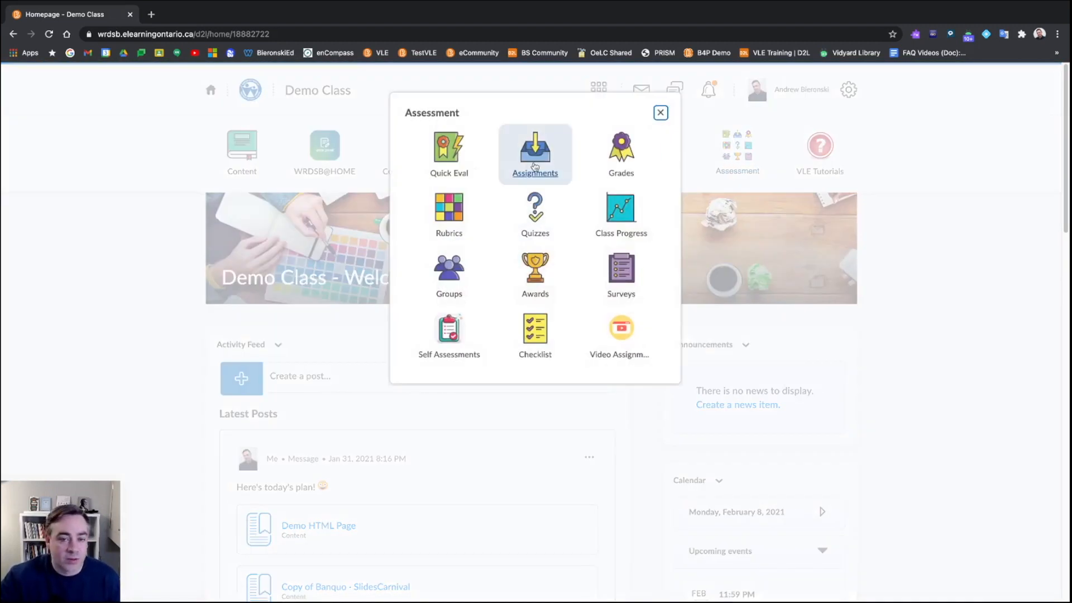
pyautogui.click(660, 114)
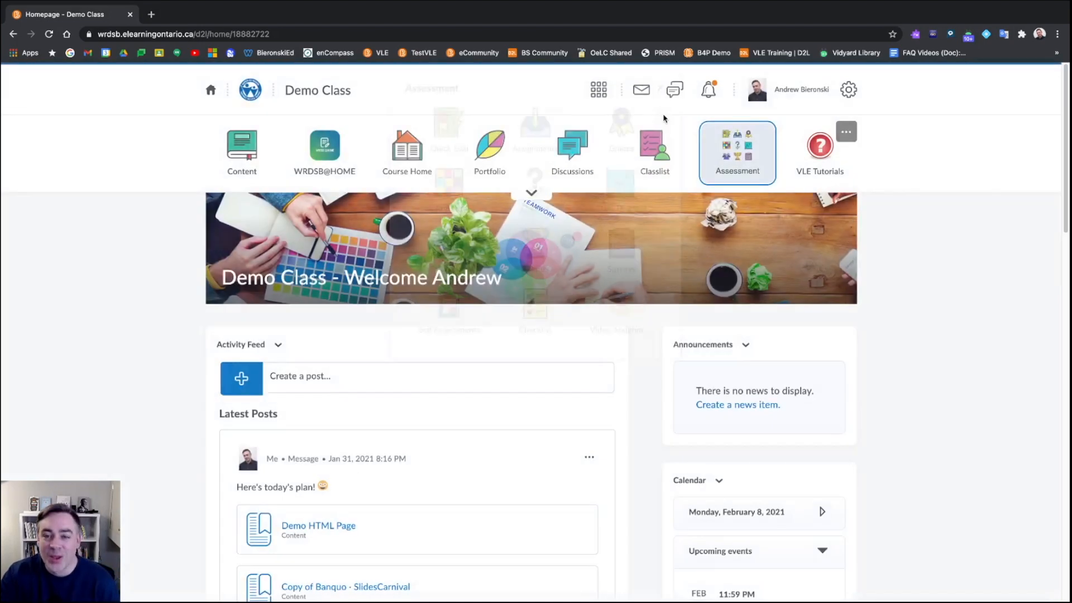